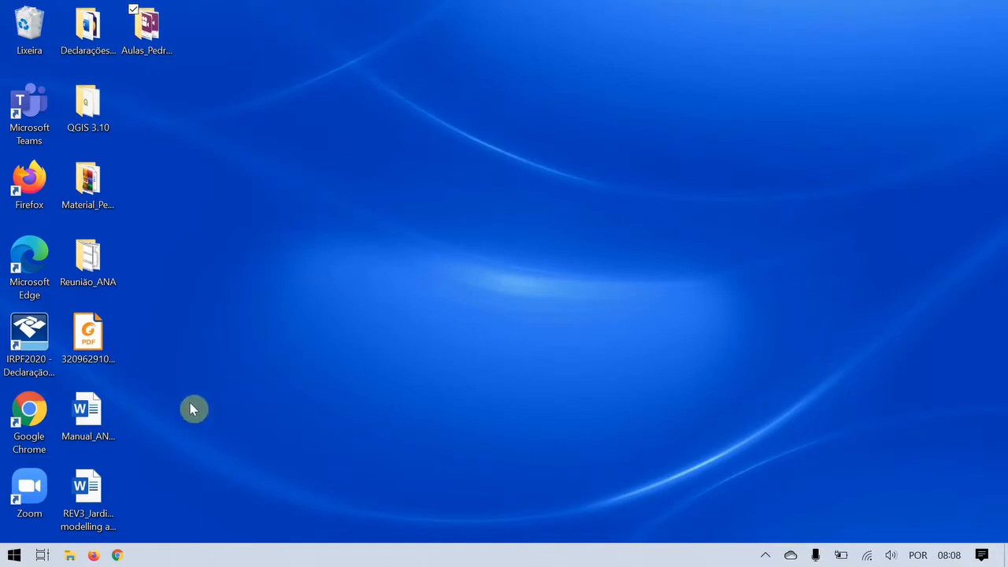
# - Open the Windows Control Panel (Painel de Controle) from the Sistema do Windows group of installed programs
pyautogui.click(17, 553)
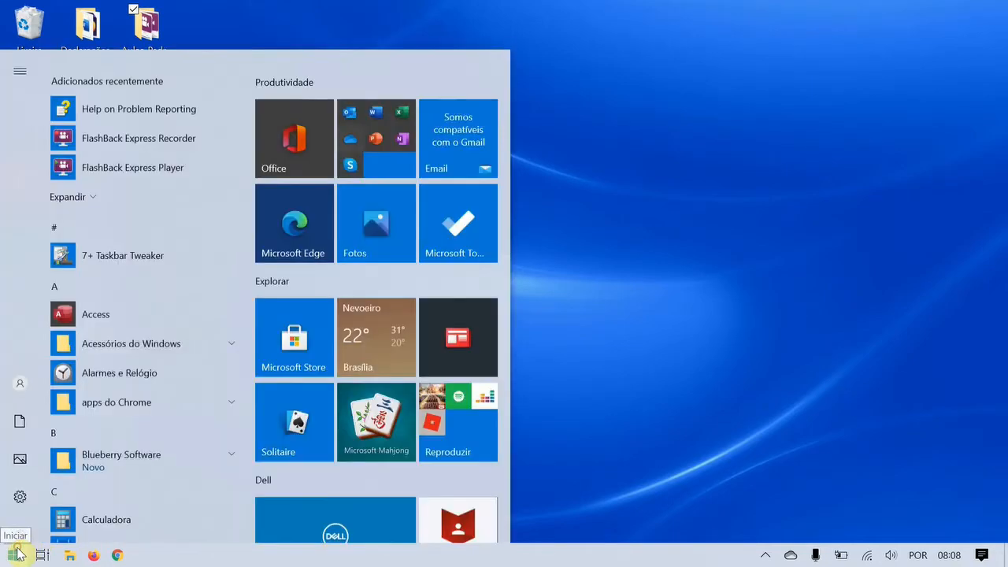
pyautogui.scroll(-12, 207, 252)
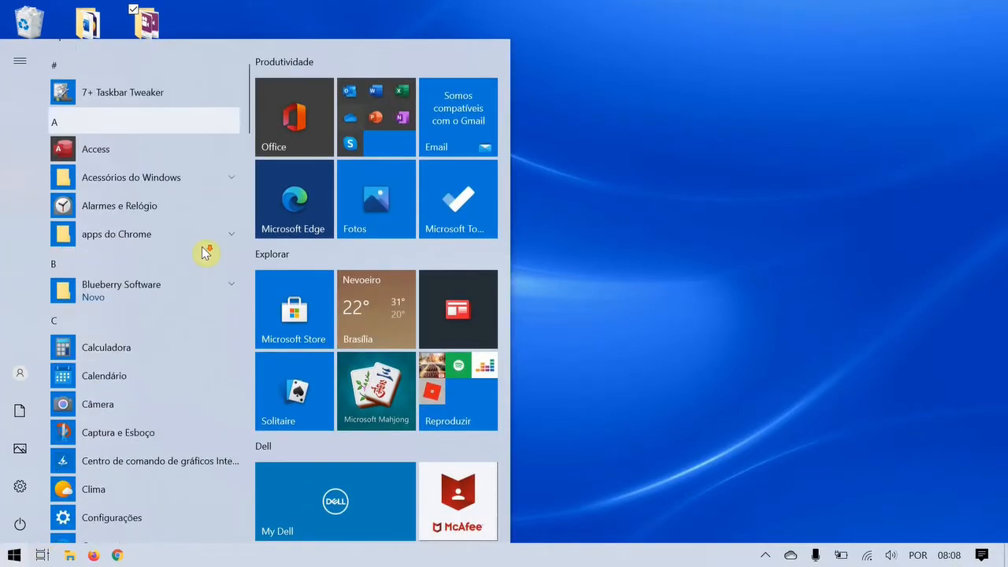
pyautogui.scroll(-15, 206, 252)
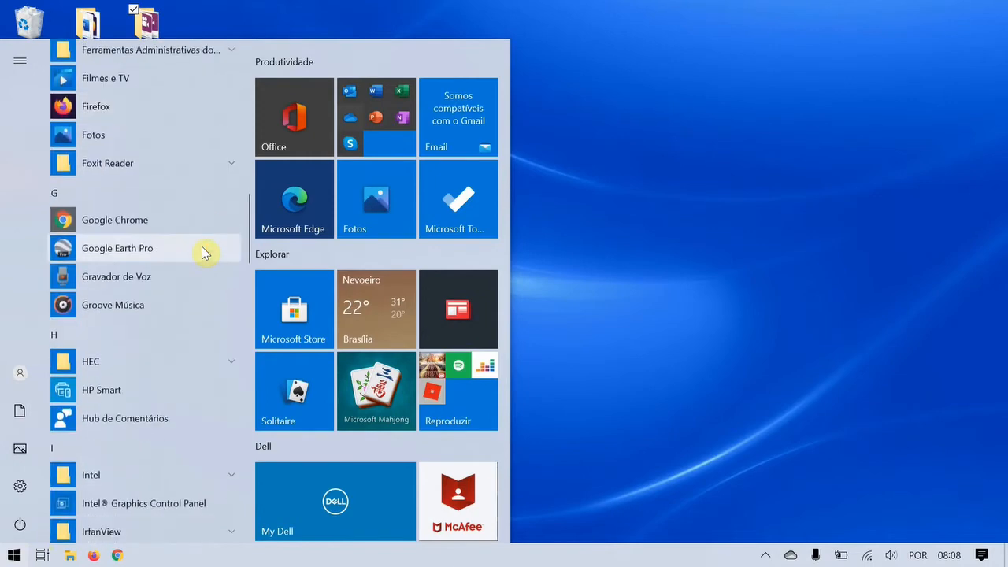
pyautogui.scroll(-15, 203, 255)
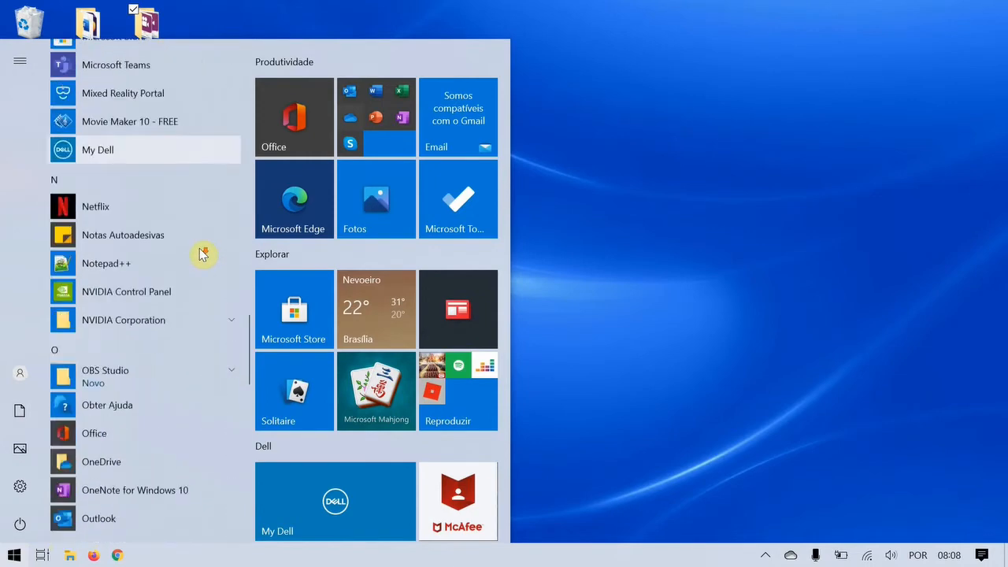
pyautogui.scroll(-2, 191, 261)
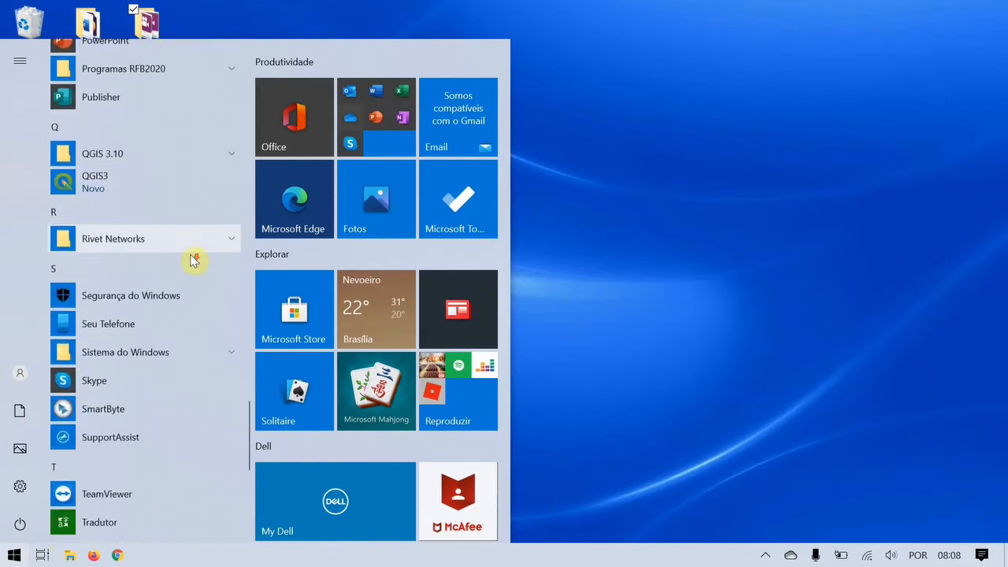
pyautogui.click(153, 363)
pyautogui.scroll(-1, 189, 333)
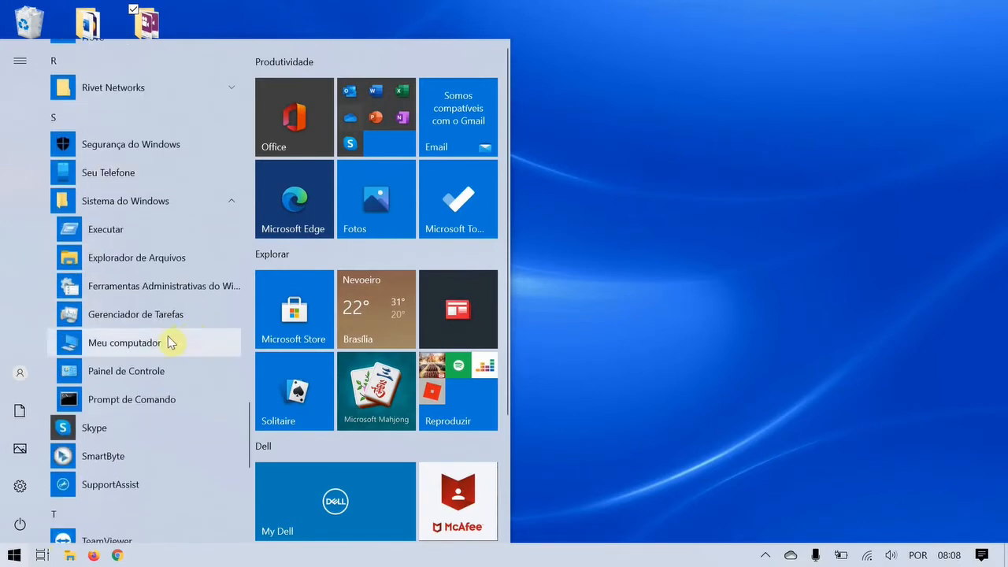
pyautogui.click(129, 374)
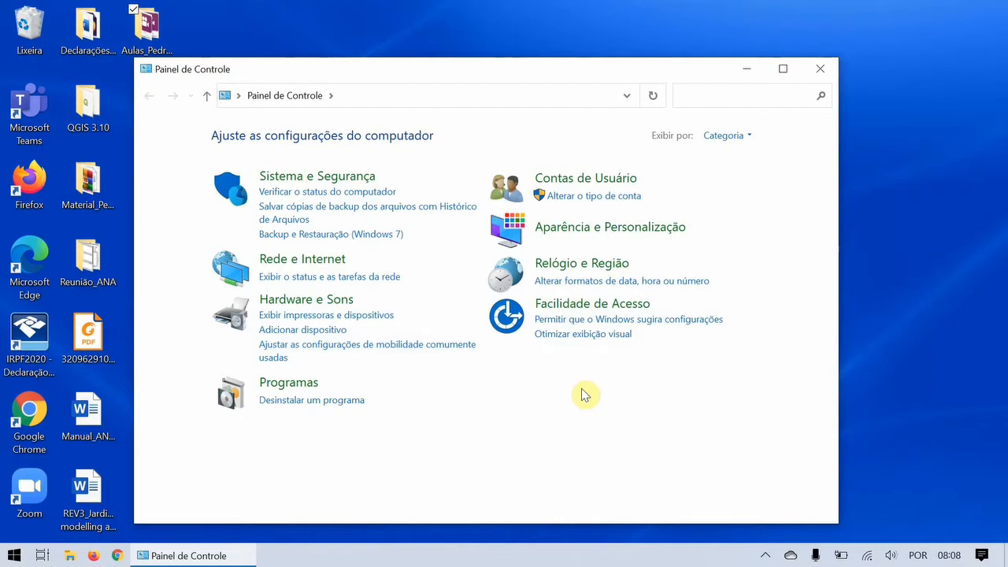
# - In the additional settings of the Windows regional formats, set the decimal symbol (Símbolo decimal) to a period
pyautogui.click(616, 282)
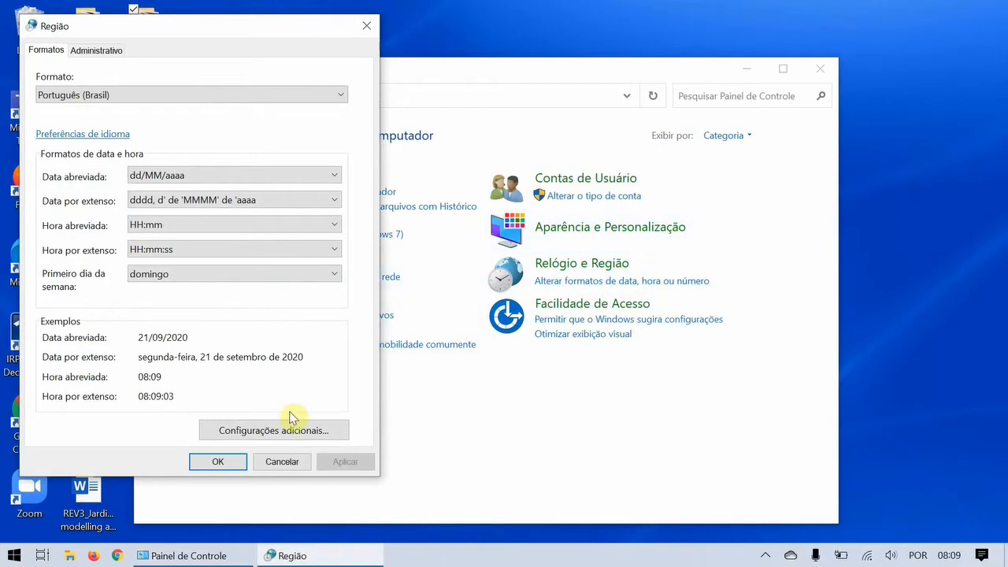
pyautogui.click(282, 433)
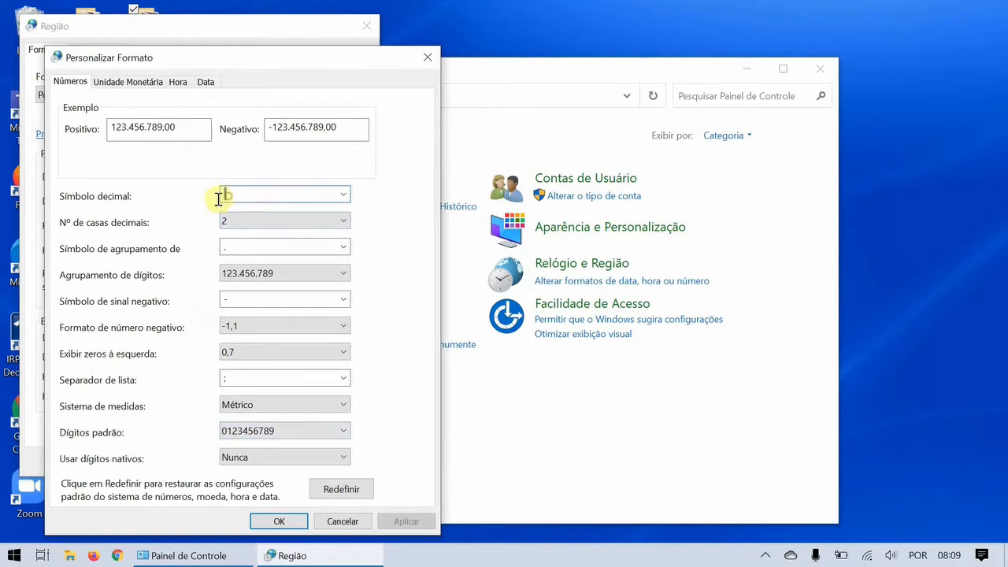
pyautogui.moveTo(230, 195); pyautogui.dragTo(208, 199)
pyautogui.click(345, 196)
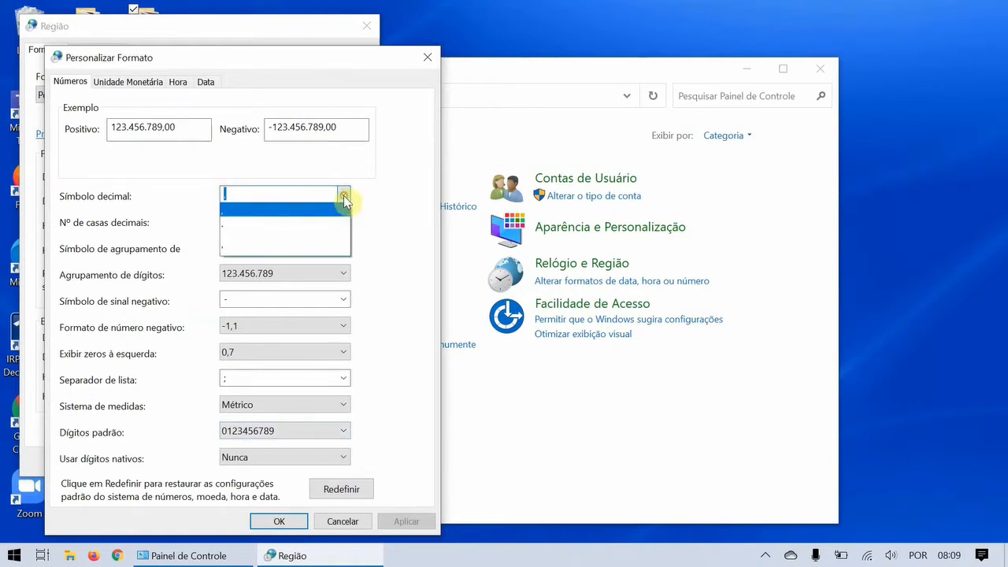
pyautogui.click(344, 199)
pyautogui.click(344, 198)
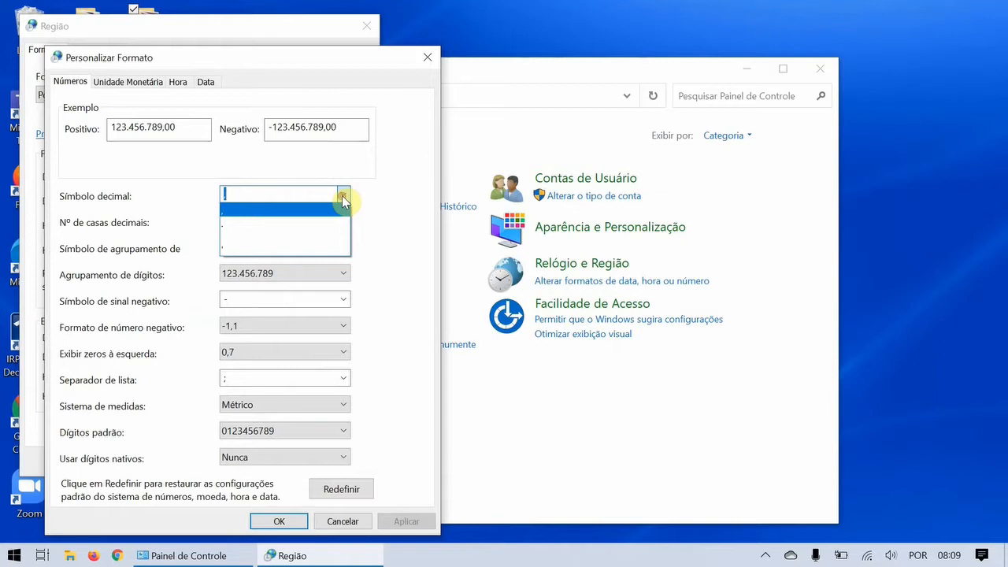
pyautogui.click(310, 228)
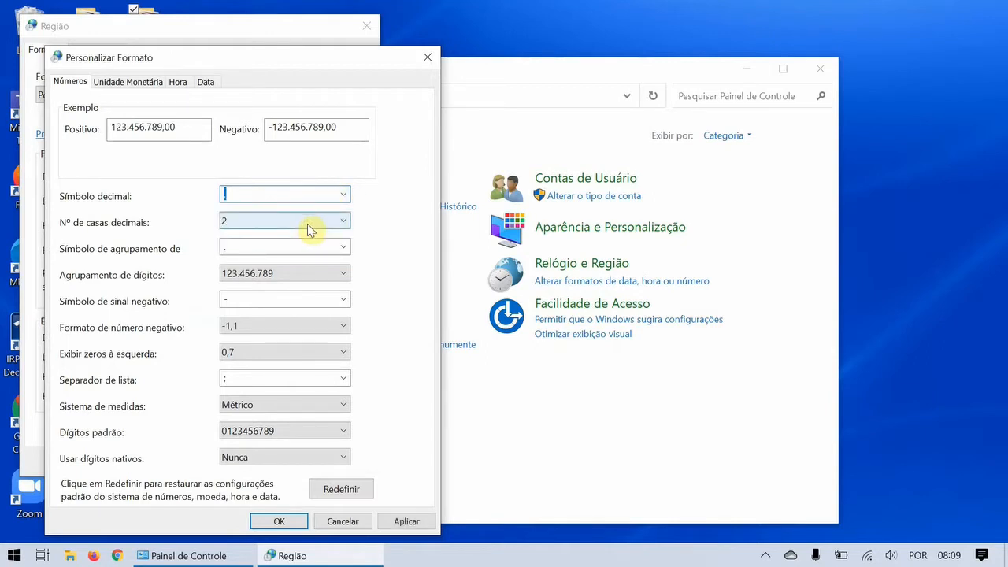
# - Set the digit grouping symbol to a comma, apply the number format, and accept the regional settings
pyautogui.click(344, 247)
pyautogui.click(327, 276)
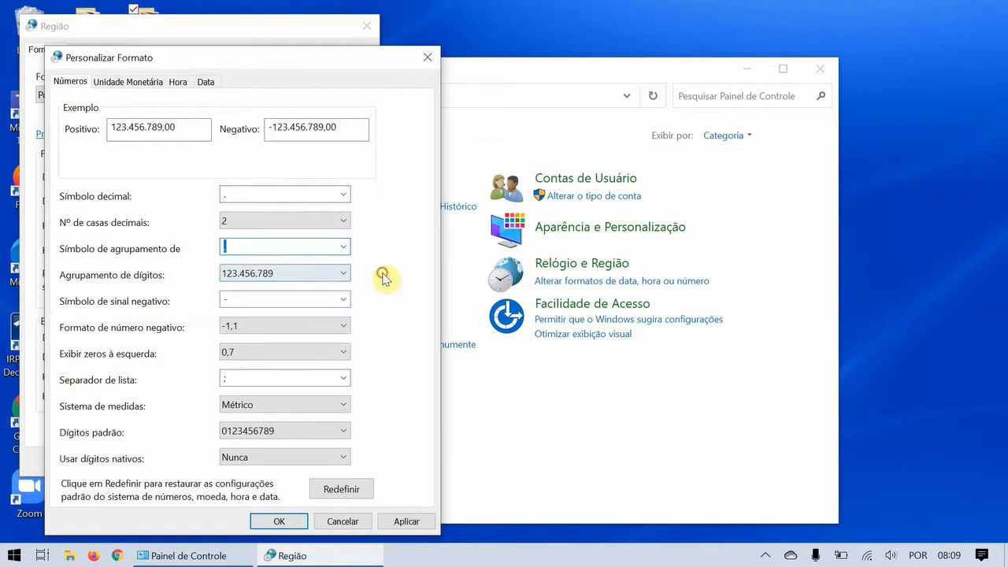
pyautogui.click(398, 522)
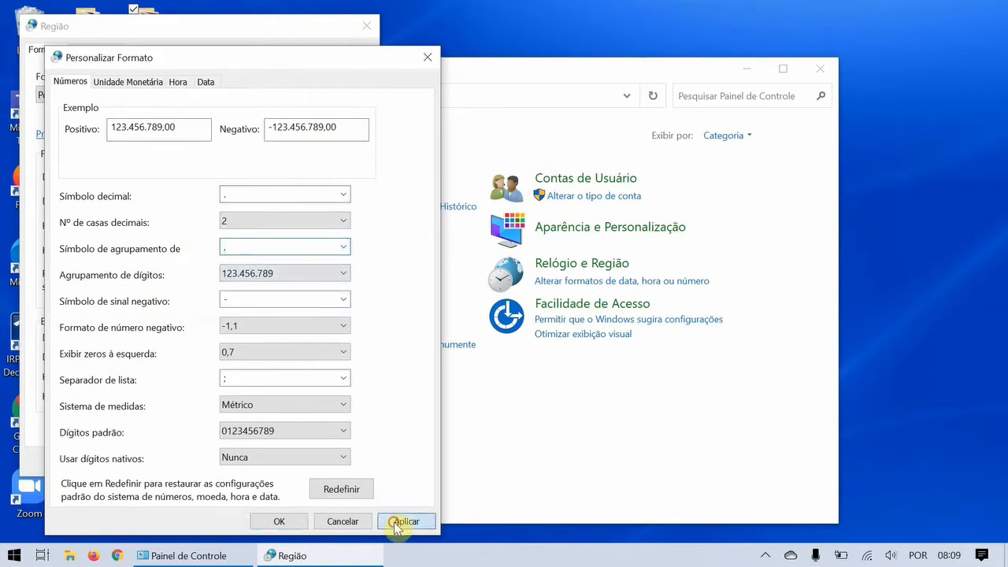
pyautogui.click(272, 523)
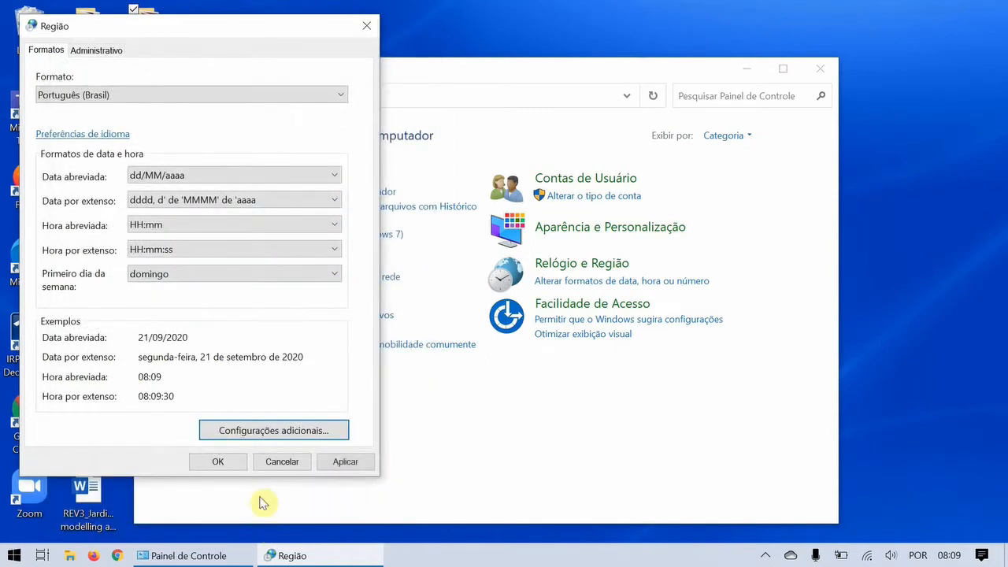
pyautogui.click(223, 463)
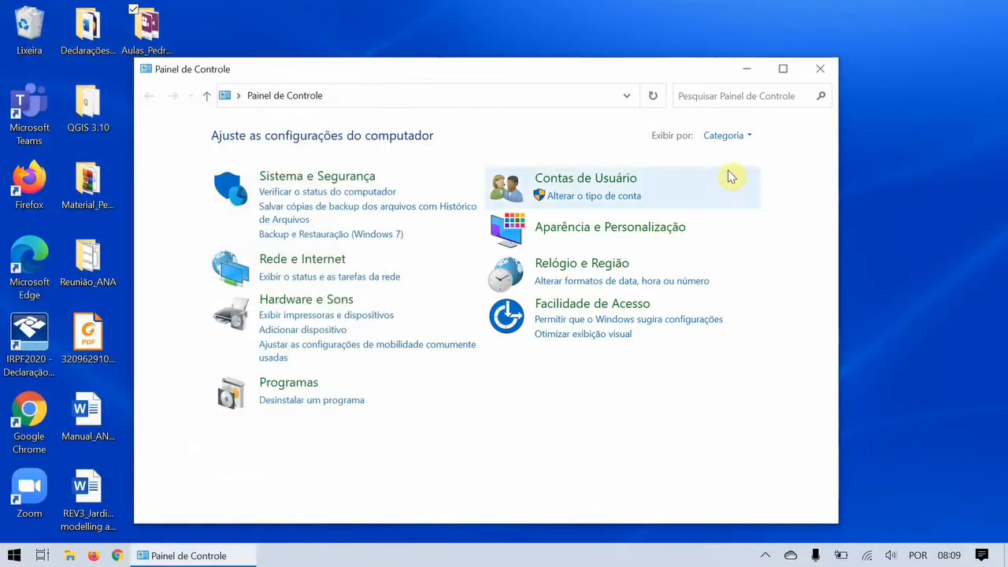
# - Review the Relógio e Região category and the Região format settings, and close the Control Panel
pyautogui.click(822, 76)
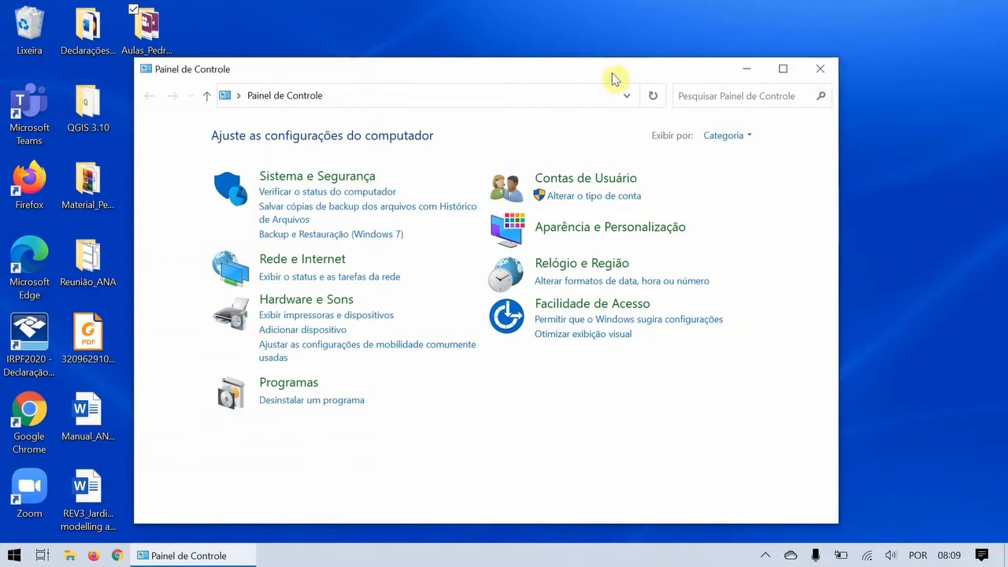
pyautogui.moveTo(606, 80); pyautogui.dragTo(599, 64)
pyautogui.click(595, 249)
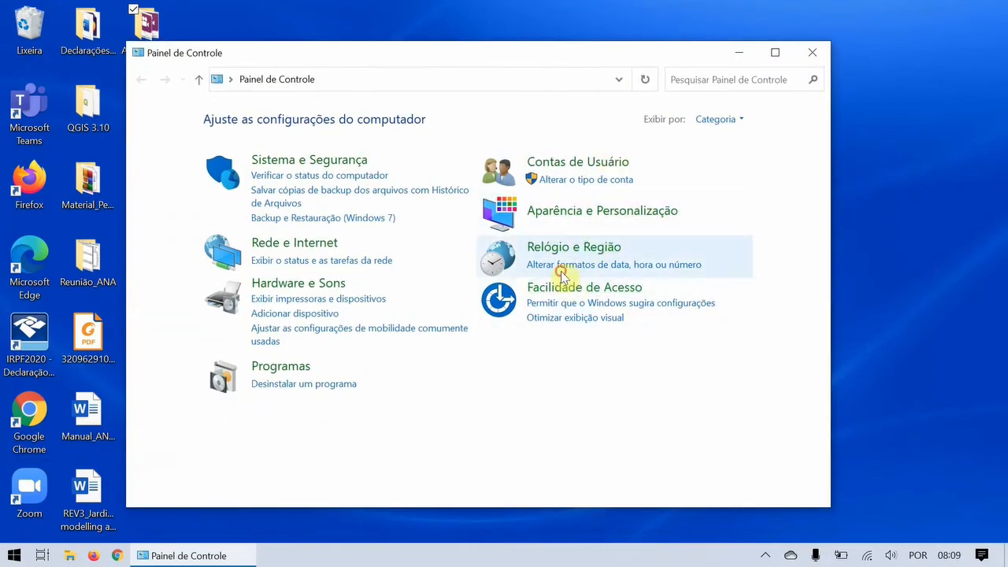
pyautogui.click(137, 80)
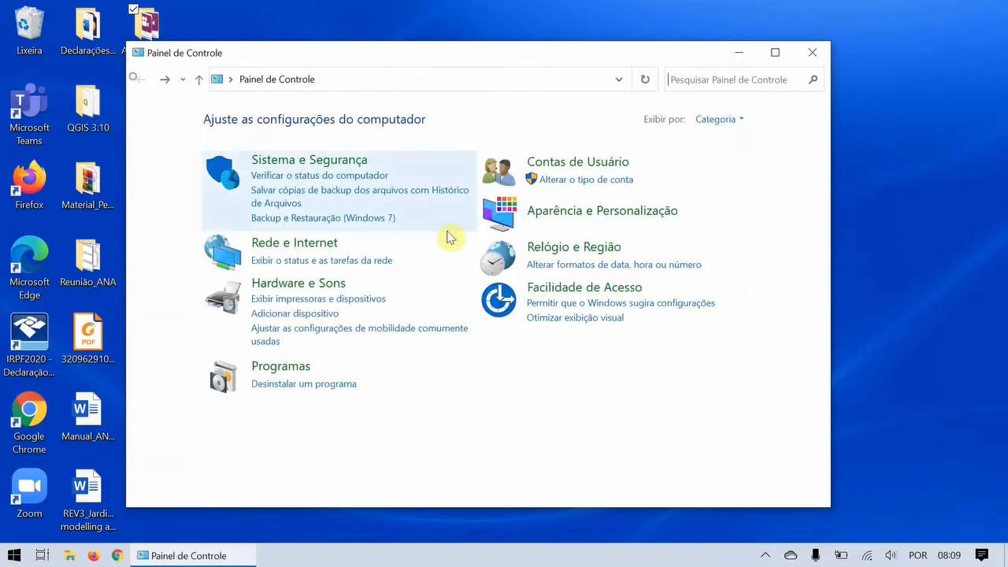
pyautogui.click(570, 265)
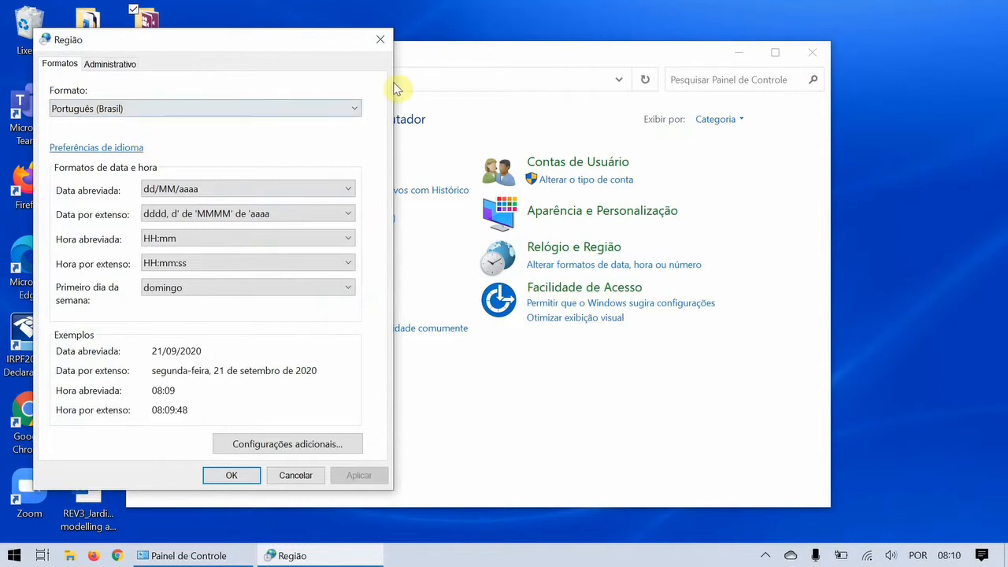
pyautogui.click(380, 39)
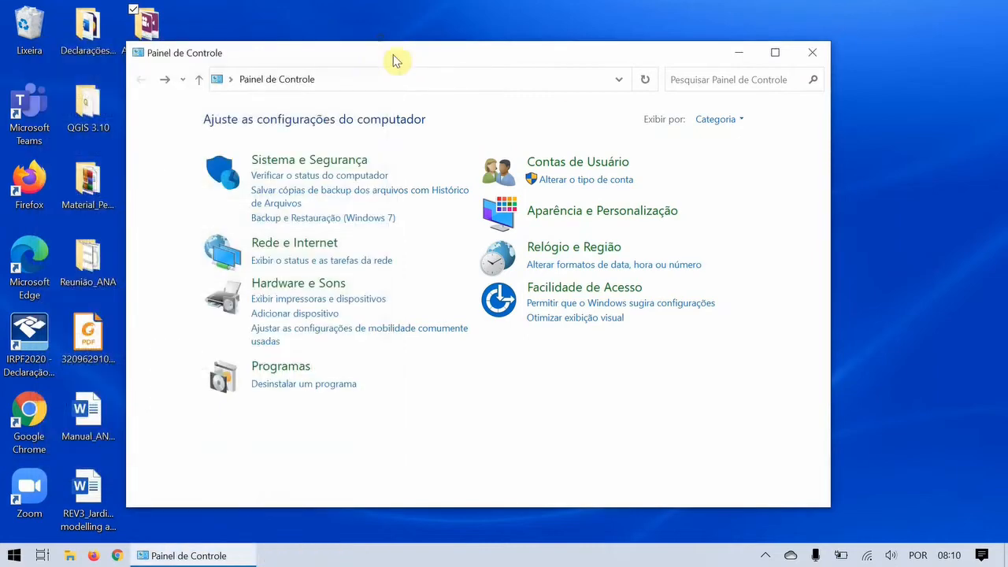
pyautogui.click(812, 52)
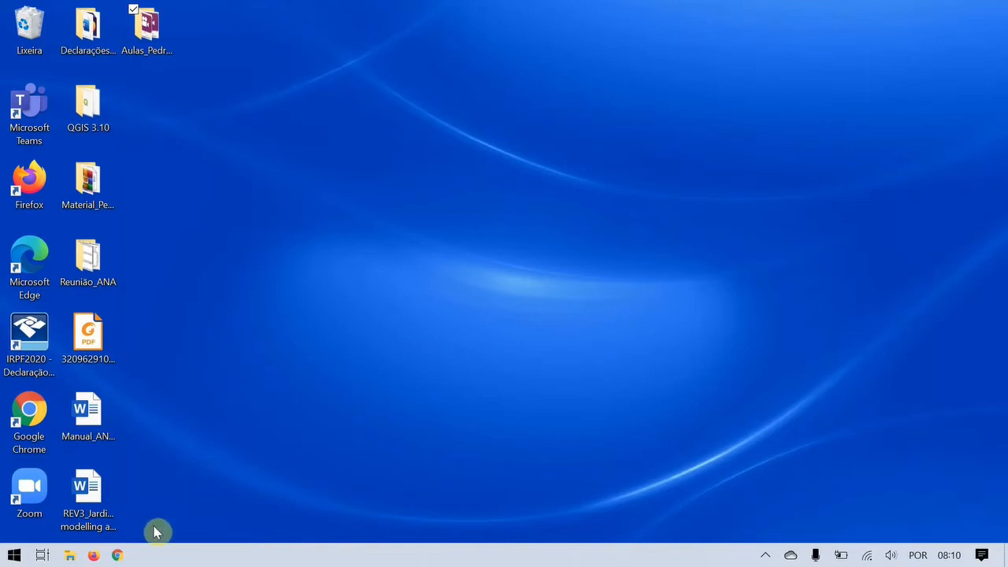
# - Switch to Google Chrome, search Google for "hge iph", and open the HGE - Ufrgs website
pyautogui.click(118, 556)
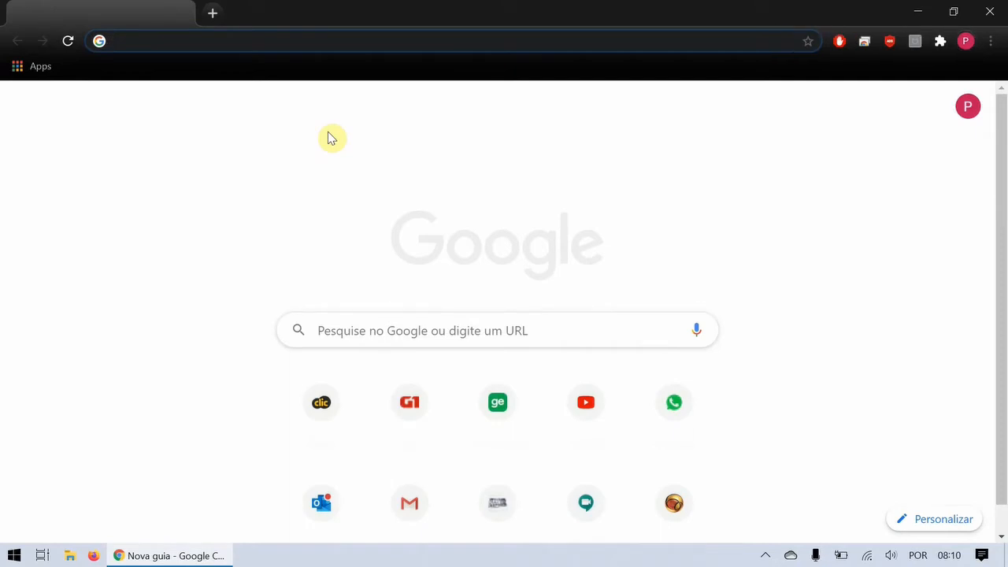
pyautogui.write('hge ipih')
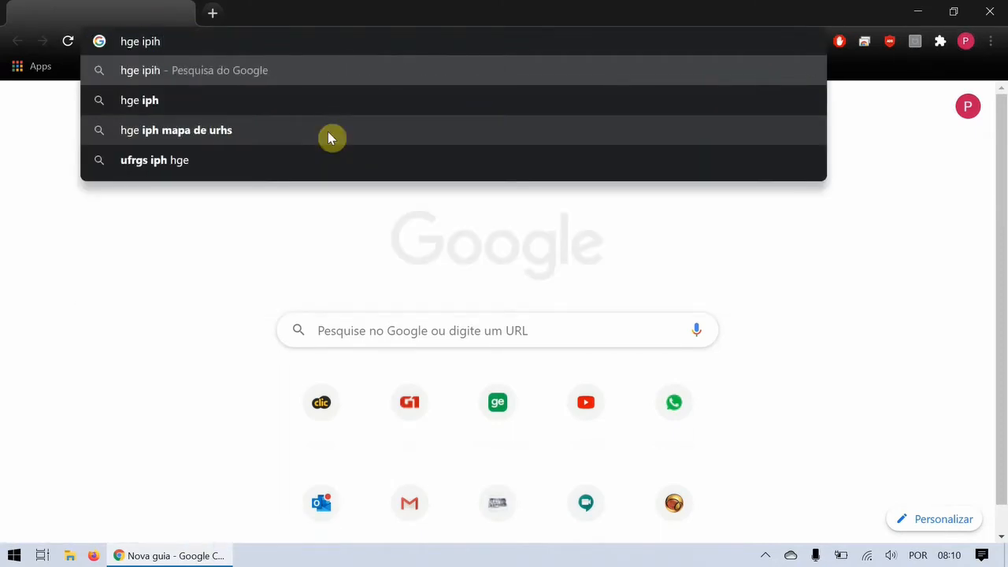
pyautogui.press('BackSpace')
pyautogui.press('BackSpace')
pyautogui.write('h')
pyautogui.press('Return')
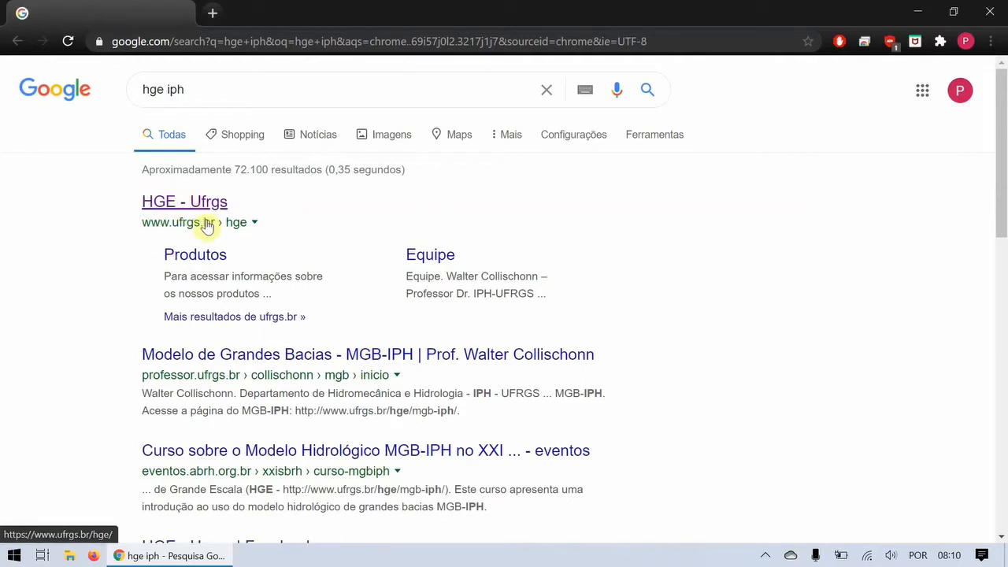
pyautogui.click(193, 212)
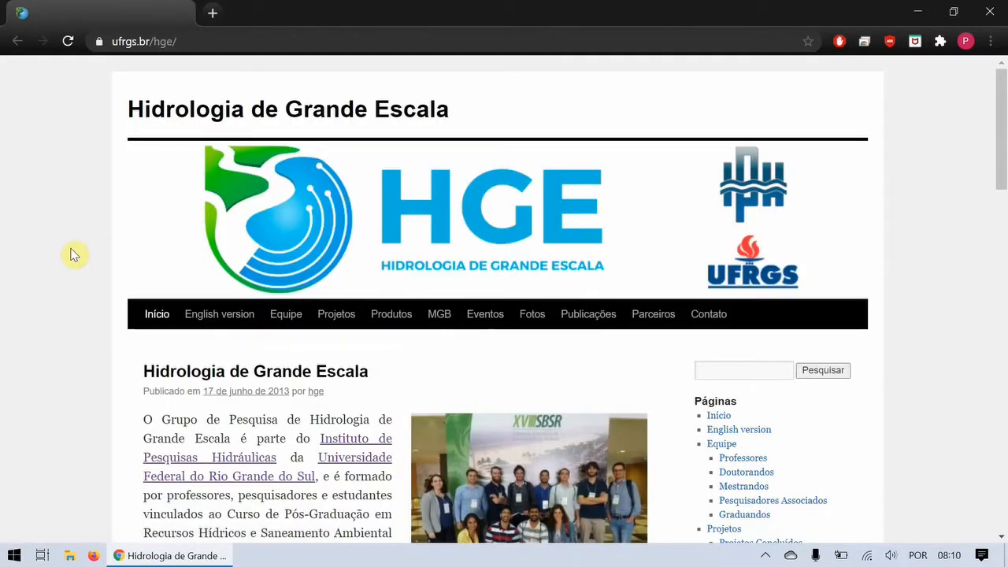
# - Look through the Hidrologia de Grande Escala home page, including the research group's description and its areas of work
pyautogui.scroll(-1, 72, 271)
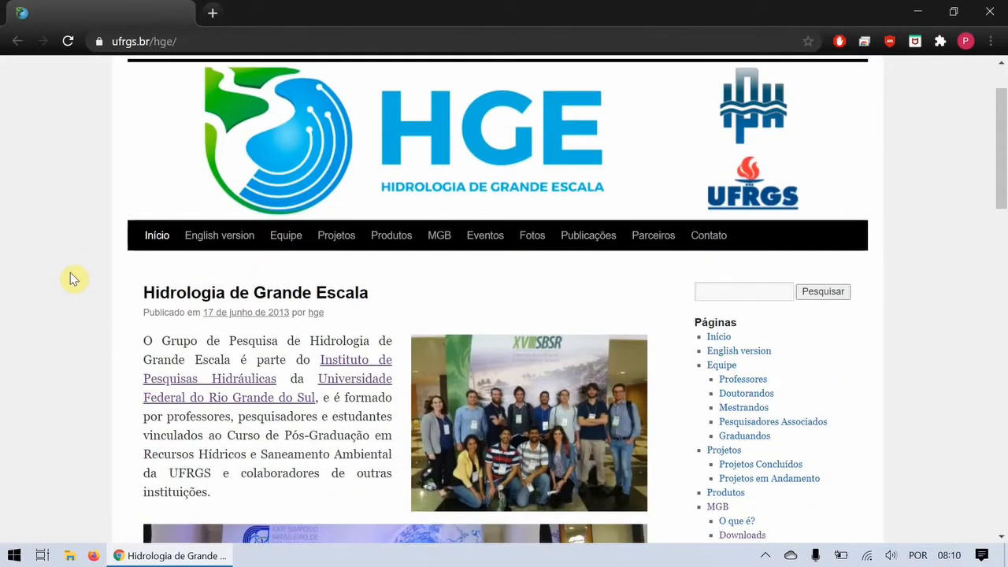
pyautogui.scroll(-1, 73, 277)
pyautogui.scroll(-1, 73, 278)
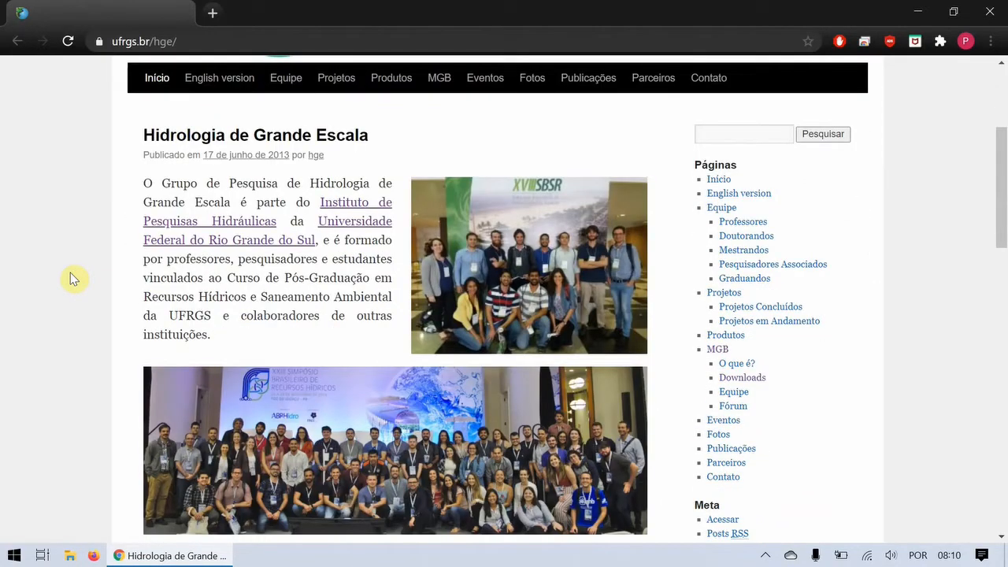
pyautogui.scroll(-6, 72, 278)
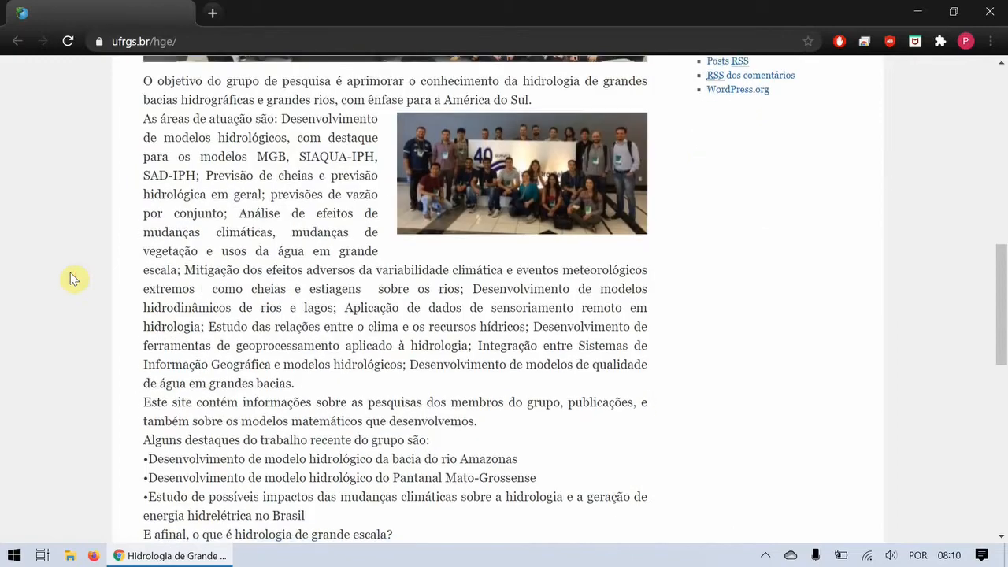
pyautogui.scroll(9, 71, 279)
pyautogui.scroll(-1, 74, 284)
pyautogui.scroll(1, 74, 293)
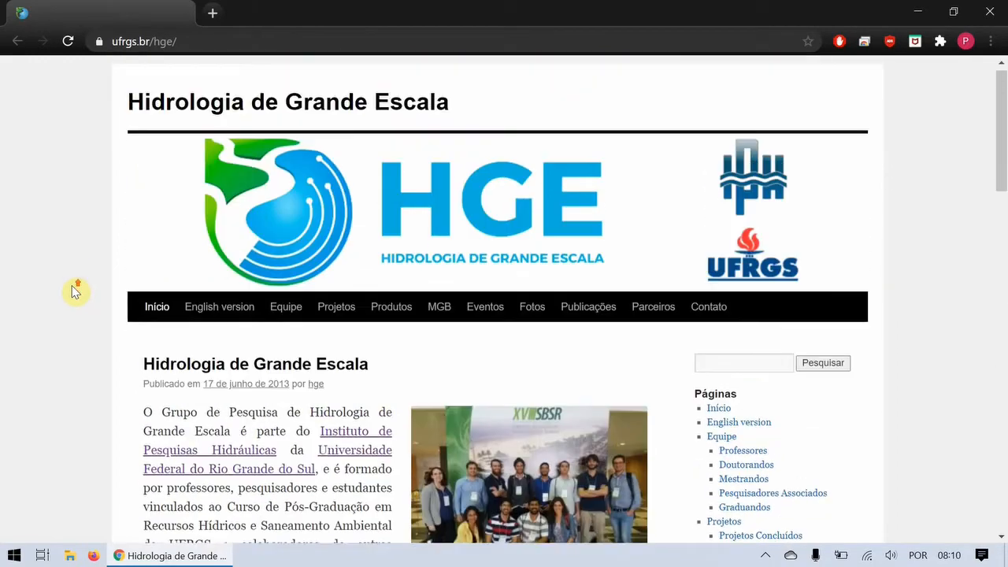
pyautogui.middleClick(40, 284)
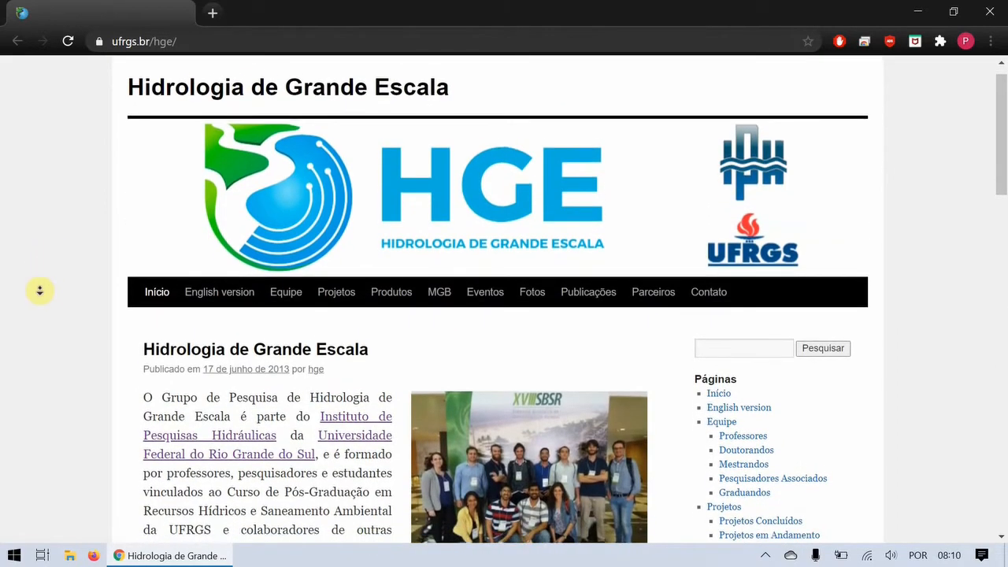
pyautogui.middleClick(41, 289)
# - Go to the site's MGB downloads and open the page for the current version (4.5) for QGIS 3.4
pyautogui.moveTo(440, 296)
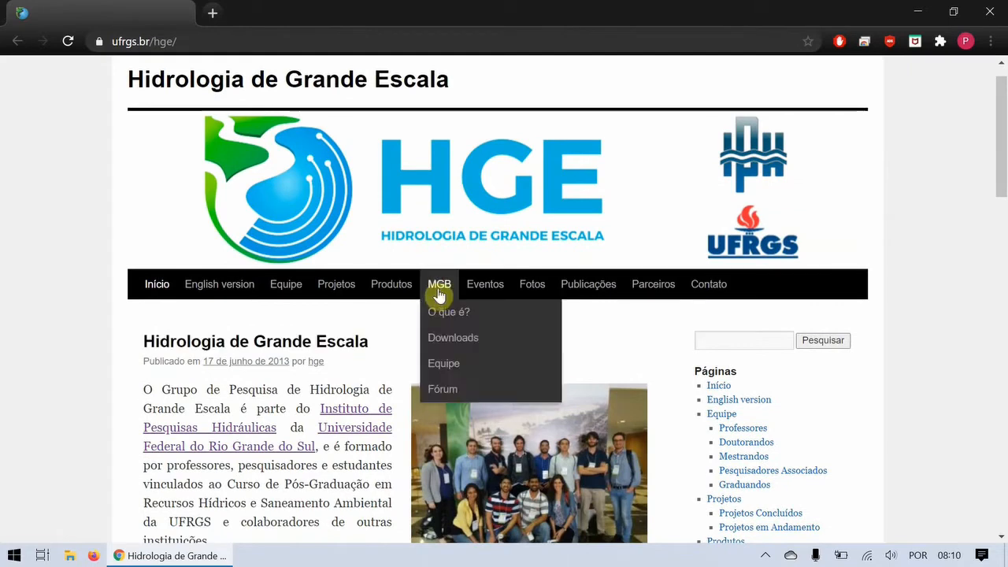
pyautogui.click(439, 339)
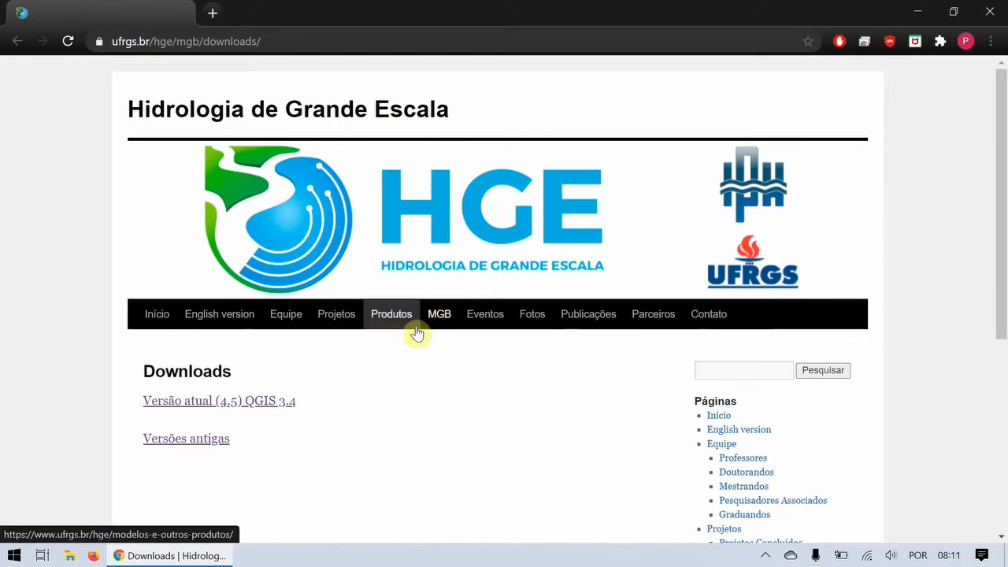
pyautogui.moveTo(446, 332)
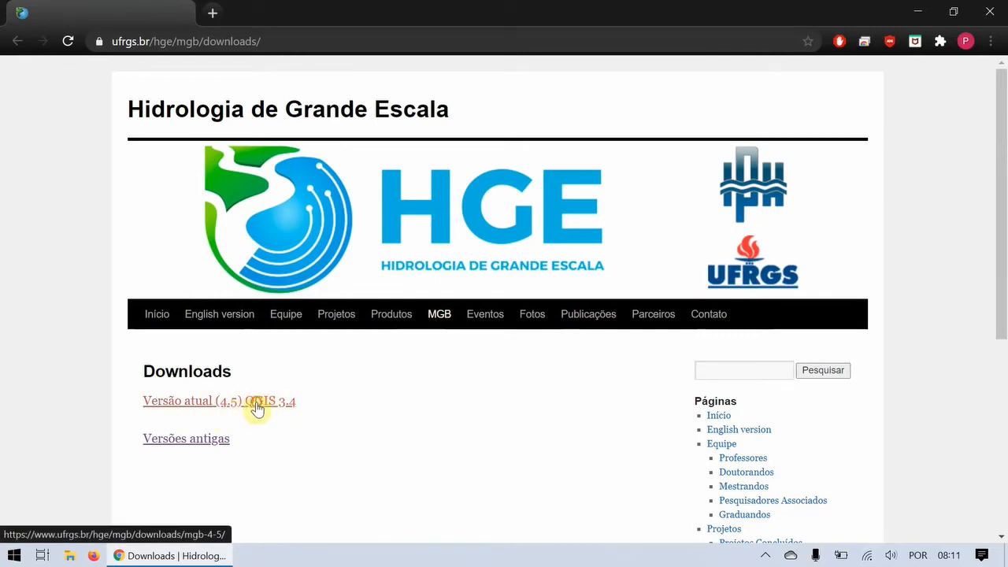
pyautogui.click(257, 406)
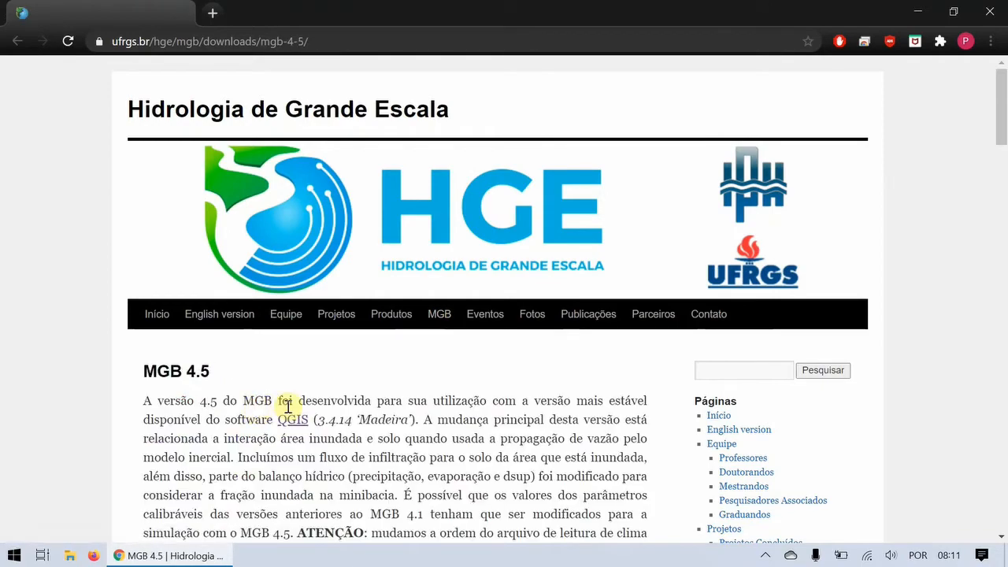
# - Examine the MGB 4.5 page for the required QGIS version (3.4.14 'Madeira') and the plugin download links
pyautogui.scroll(-4, 228, 401)
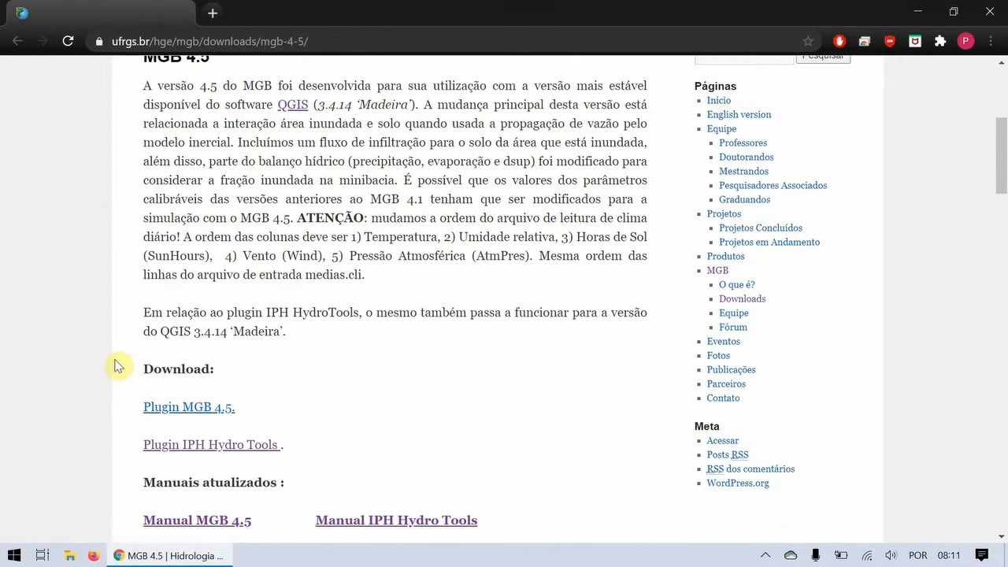
pyautogui.scroll(1, 117, 366)
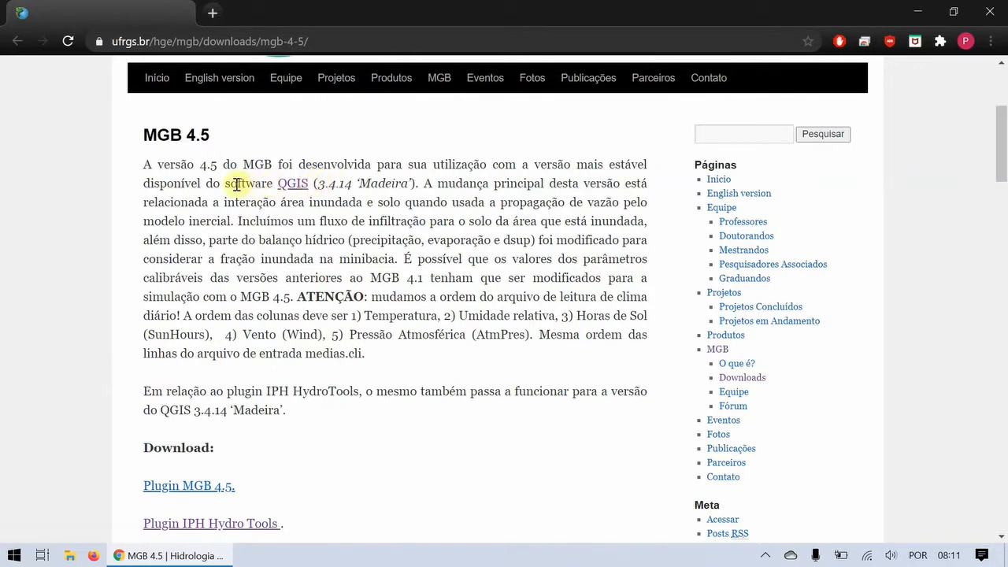
pyautogui.moveTo(225, 184); pyautogui.dragTo(427, 183)
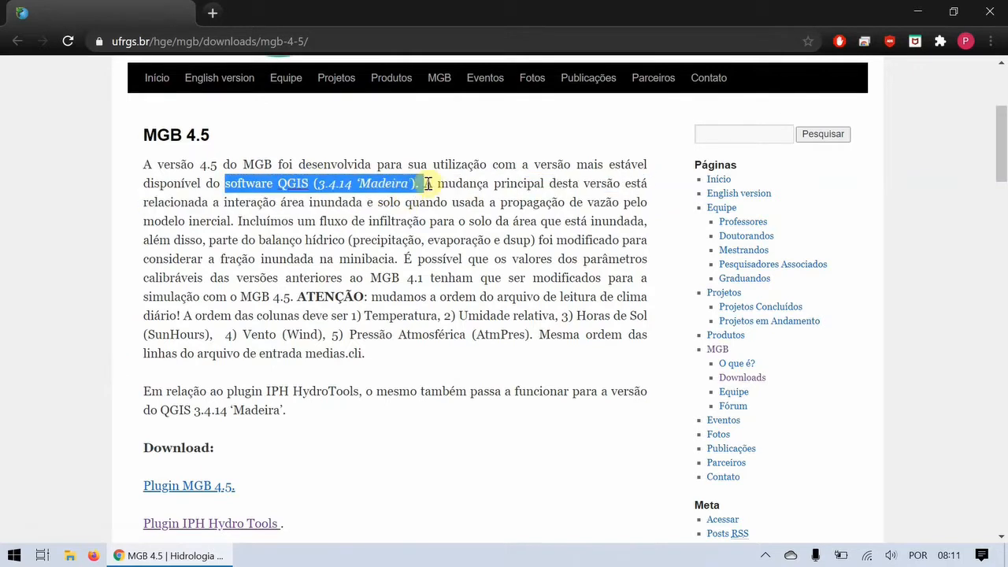
pyautogui.click(438, 214)
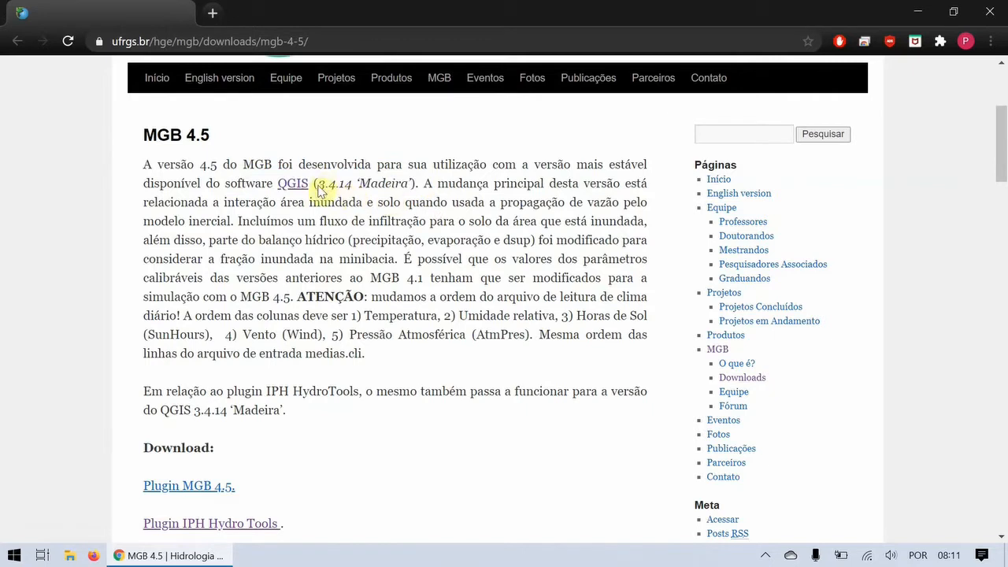
pyautogui.moveTo(319, 186); pyautogui.dragTo(409, 182)
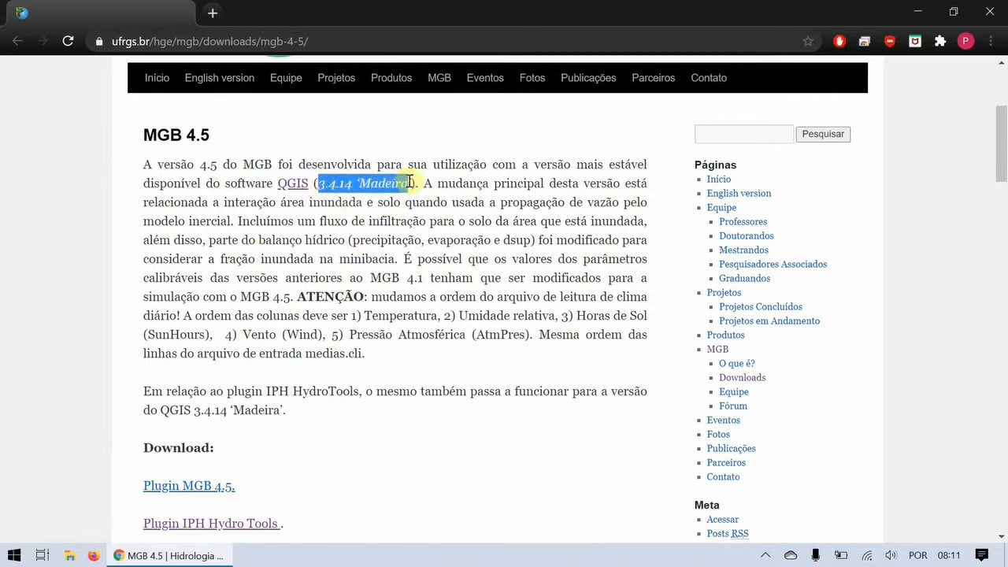
pyautogui.click(400, 198)
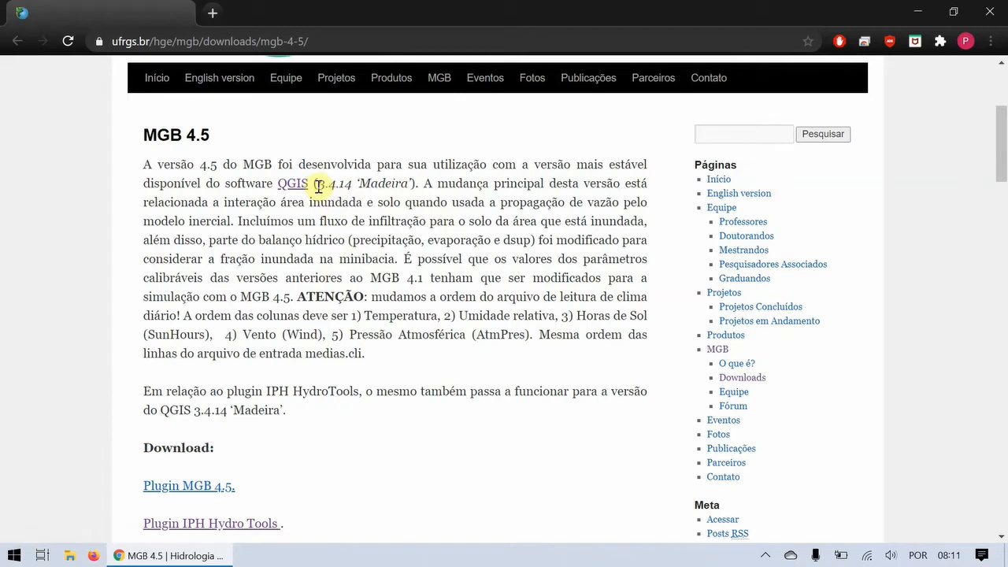
pyautogui.moveTo(319, 186); pyautogui.dragTo(355, 182)
pyautogui.moveTo(395, 174); pyautogui.dragTo(410, 186)
pyautogui.click(399, 224)
pyautogui.scroll(-1, 384, 256)
pyautogui.scroll(-3, 384, 257)
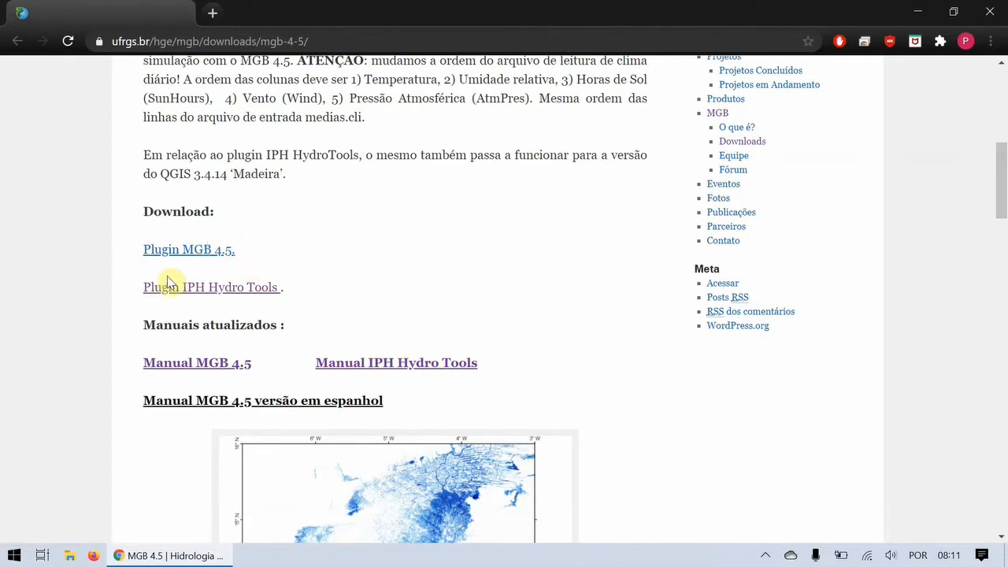
# - Open the Plugin IPH Hydro Tools link, view the download option for the shared IPH Hydro Tools folder, and close the browser
pyautogui.click(215, 290)
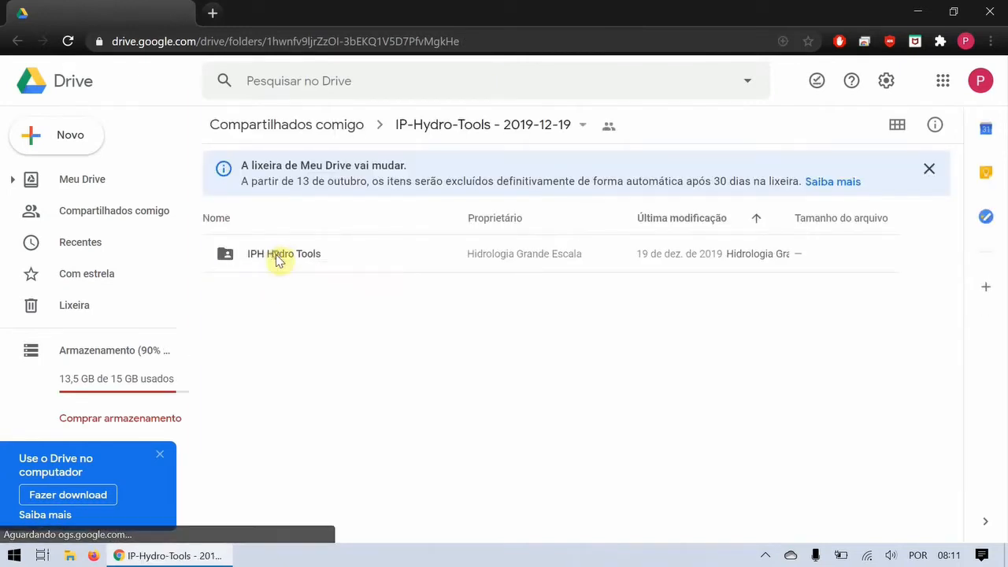
pyautogui.rightClick(275, 258)
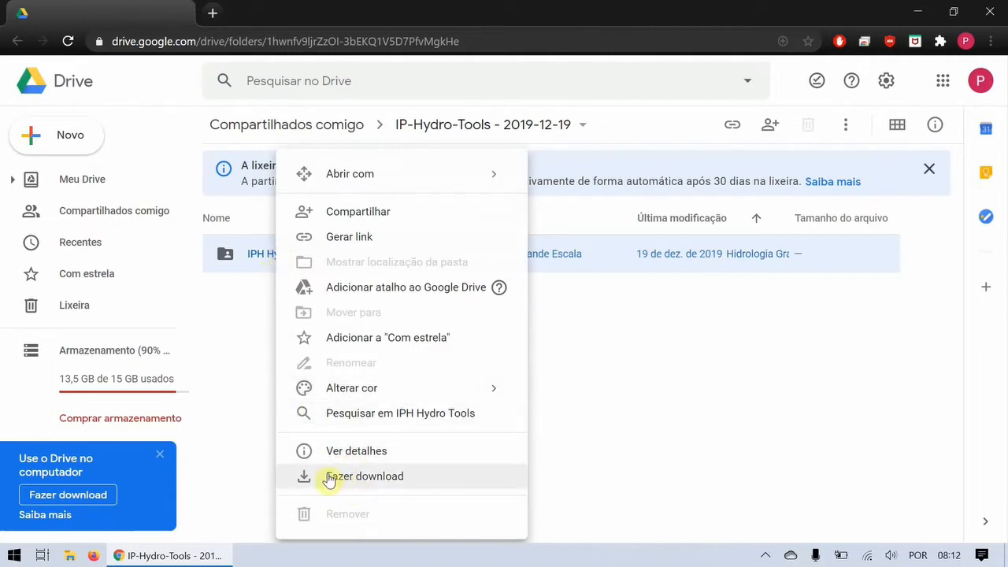
pyautogui.click(257, 441)
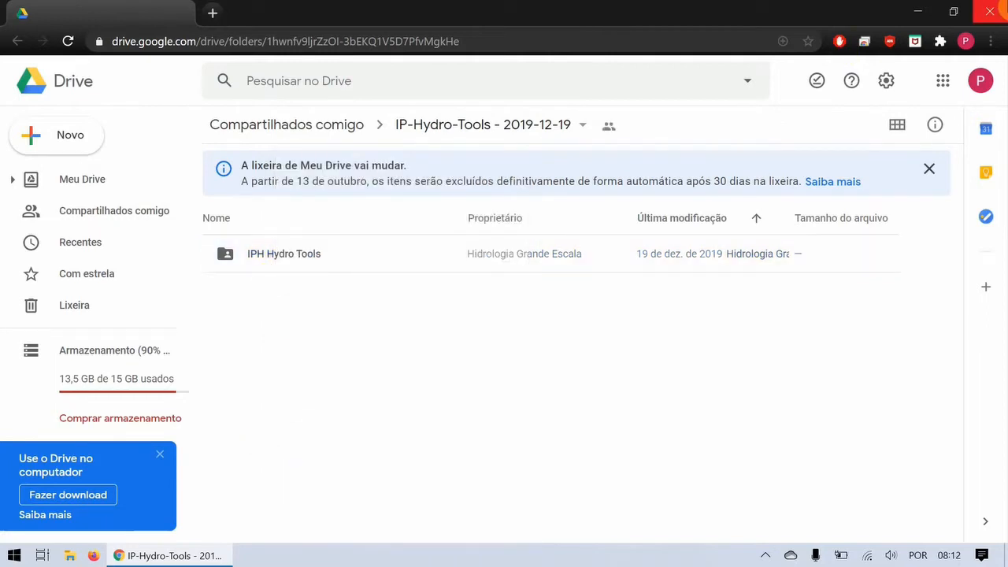
pyautogui.click(990, 11)
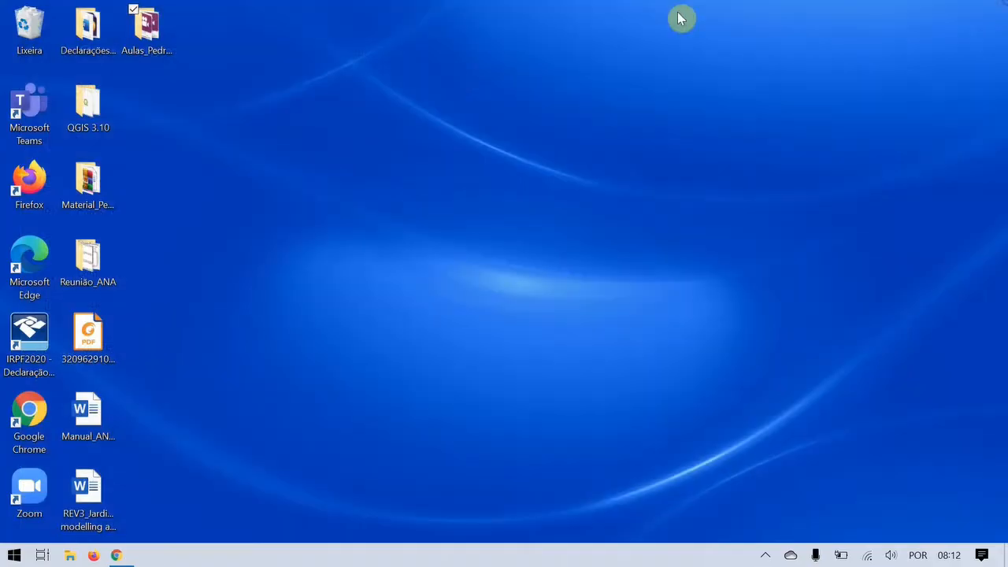
# - Open the Aula5_IPHHT folder inside the desktop's lessons folder and locate the IPH Hydro Tools ZIP file
pyautogui.doubleClick(150, 48)
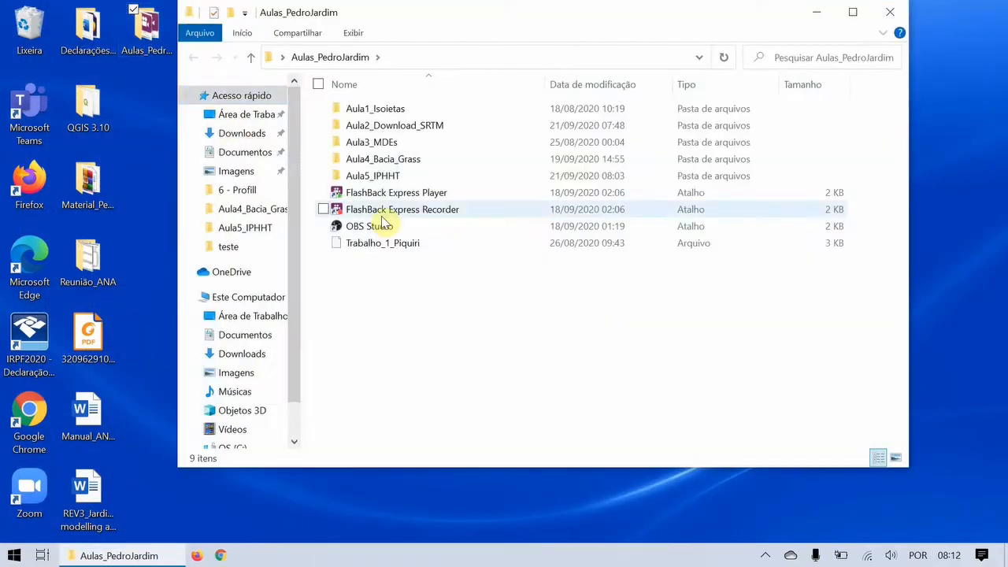
pyautogui.doubleClick(376, 176)
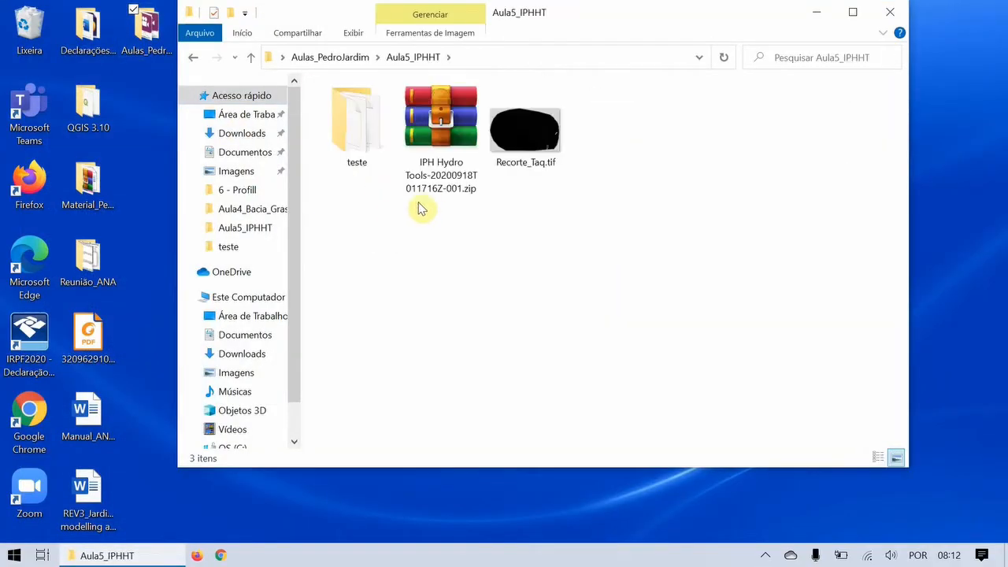
pyautogui.moveTo(479, 242); pyautogui.dragTo(435, 158)
pyautogui.click(454, 225)
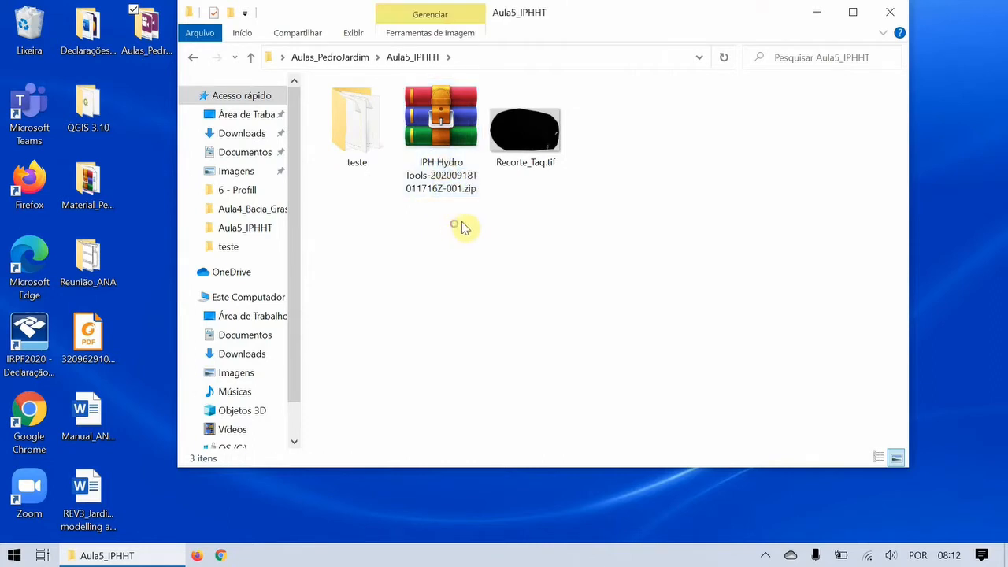
pyautogui.moveTo(469, 222); pyautogui.dragTo(438, 157)
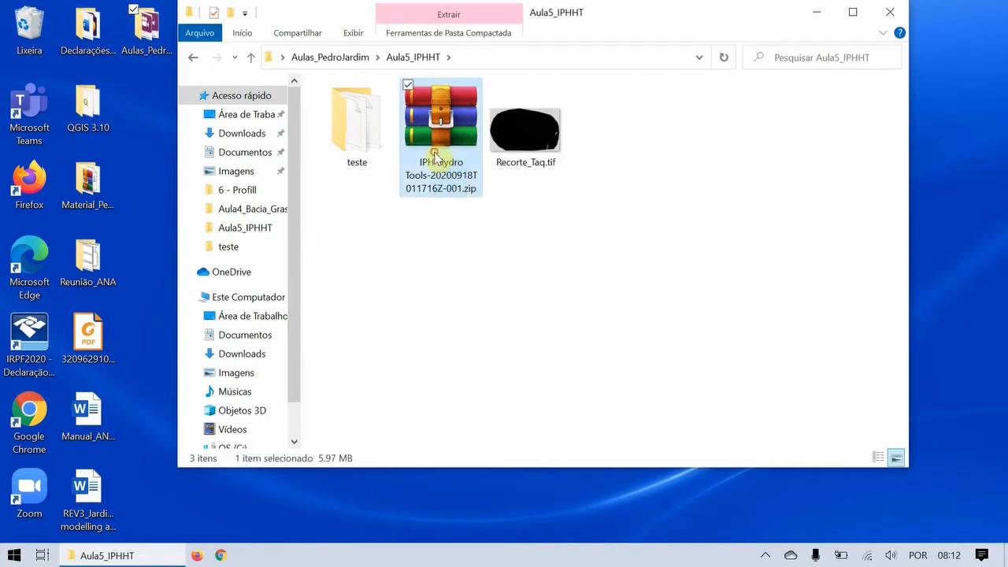
pyautogui.click(439, 227)
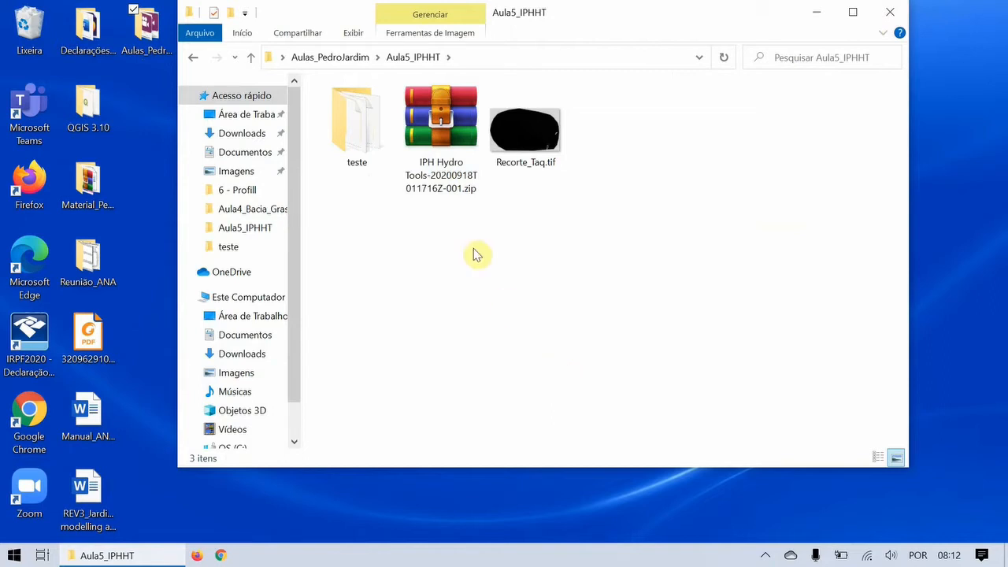
pyautogui.moveTo(445, 247); pyautogui.dragTo(465, 142)
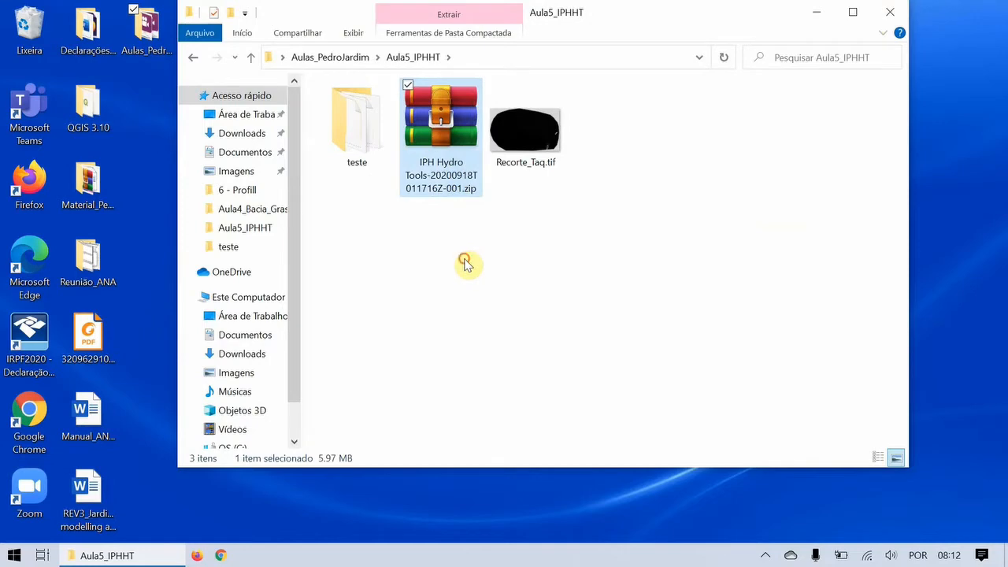
pyautogui.moveTo(464, 259); pyautogui.dragTo(439, 163)
pyautogui.click(437, 273)
# - Launch QGIS Desktop 3.10.8, create a new empty project in EPSG:4326 - WGS 84, and close the processing toolbox
pyautogui.click(3, 559)
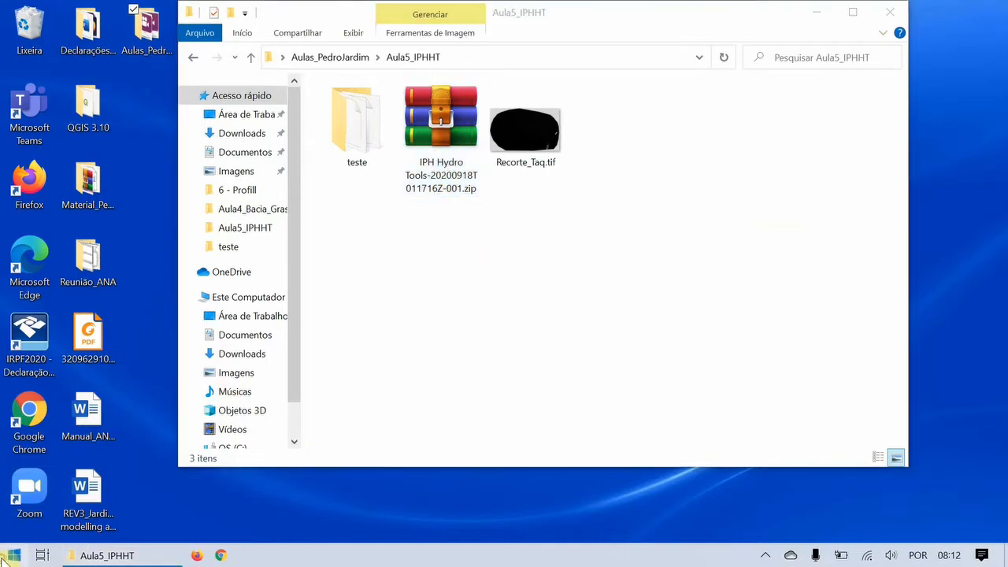
pyautogui.moveTo(8, 234)
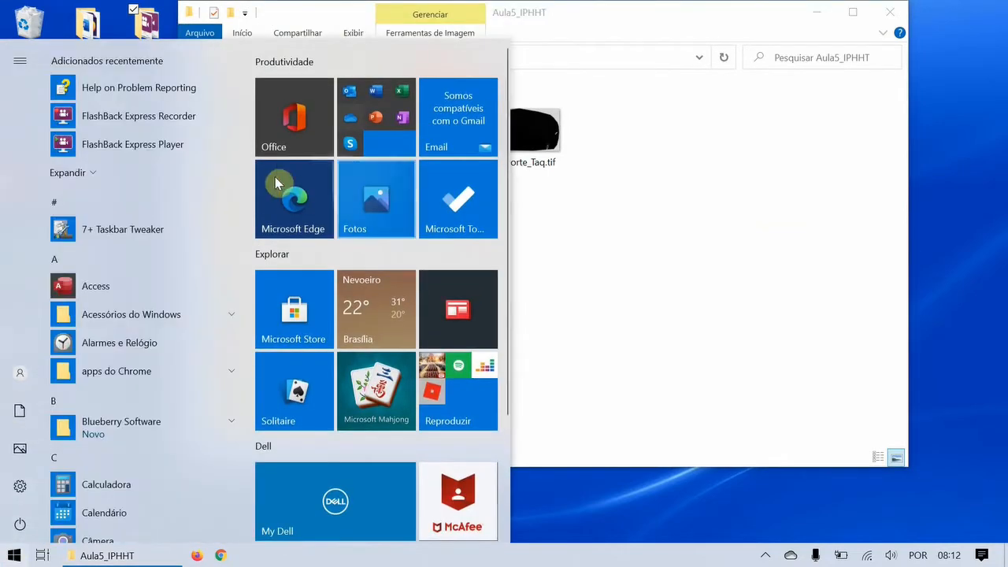
pyautogui.write('qgis')
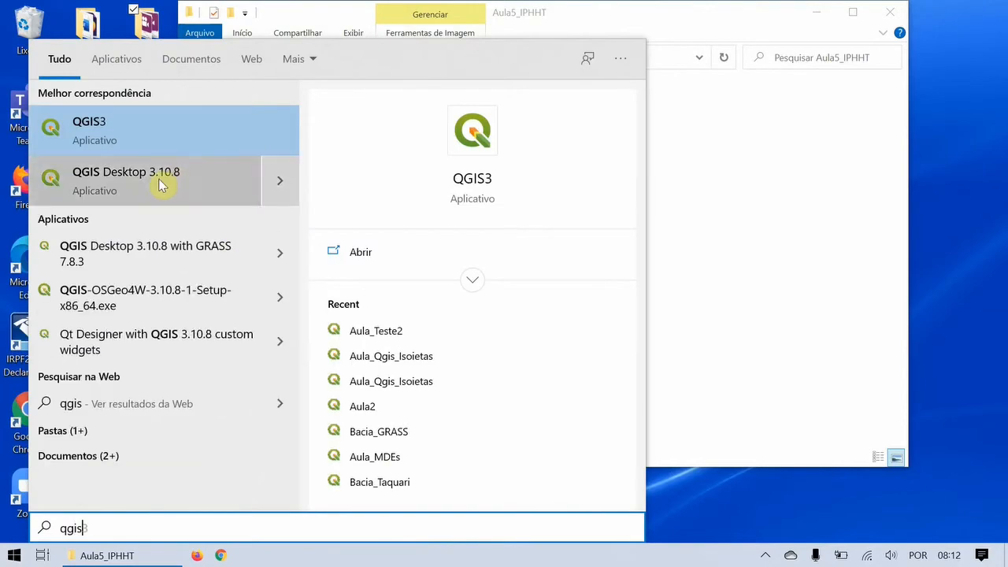
pyautogui.click(157, 186)
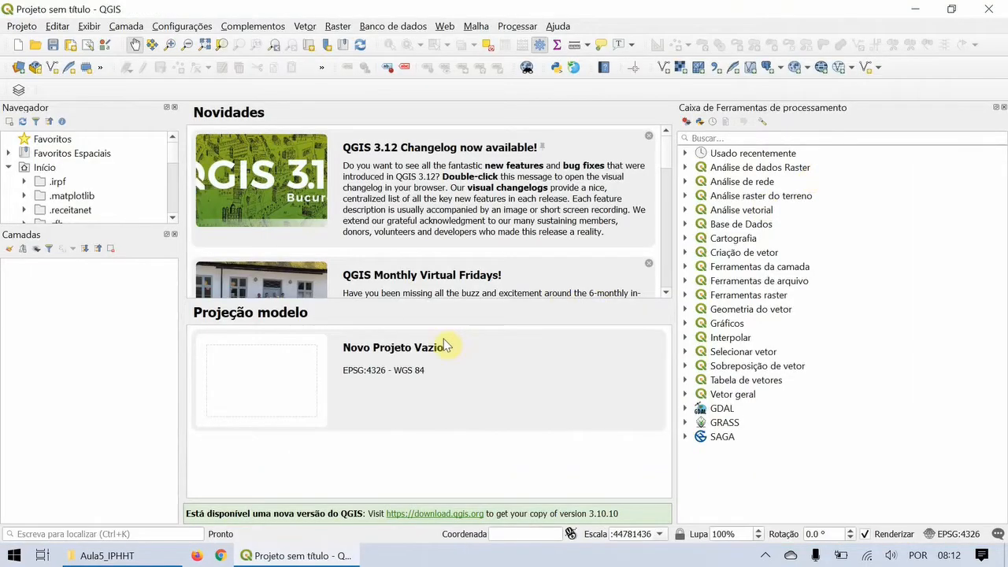
pyautogui.doubleClick(268, 382)
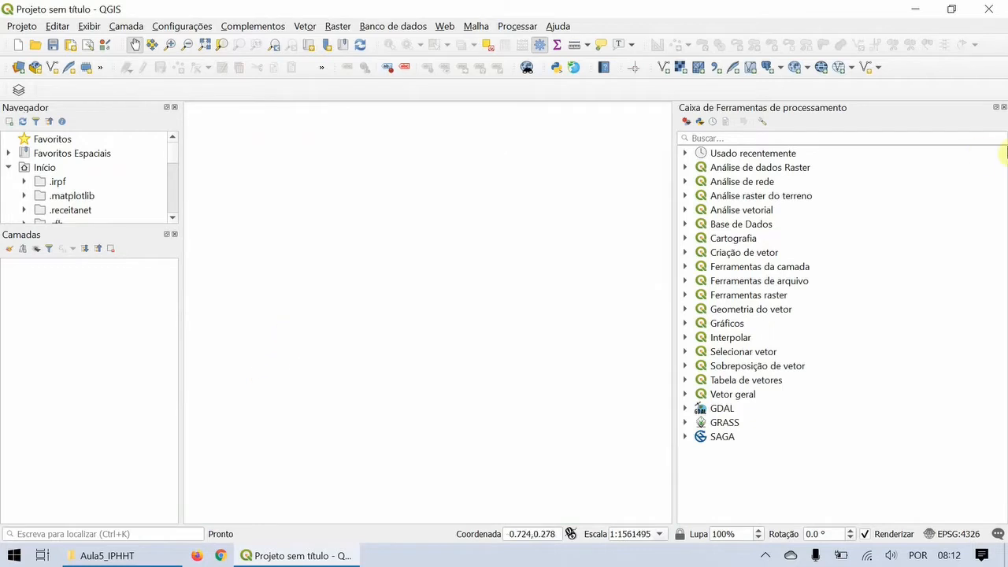
pyautogui.click(1001, 109)
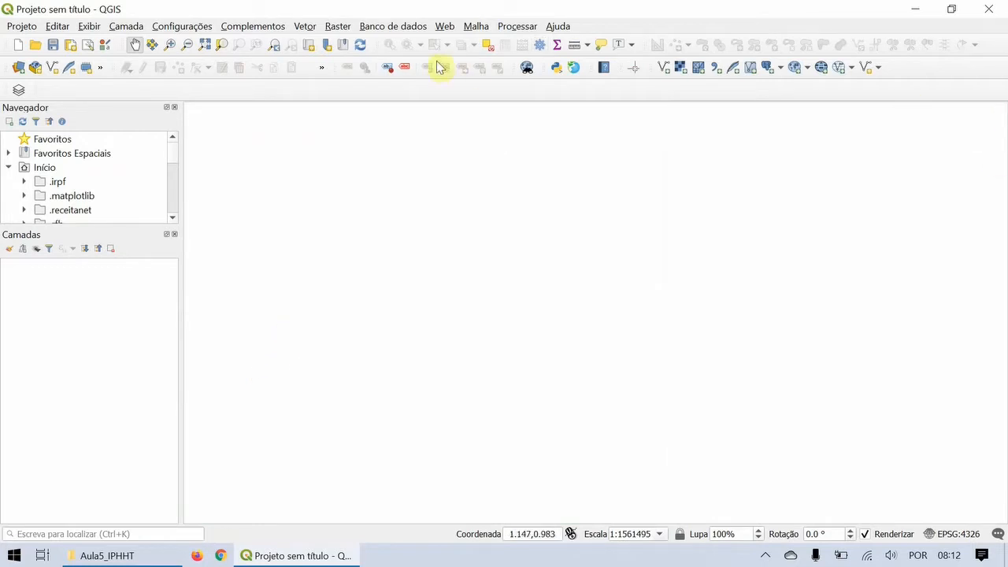
# - Choose IPH Hydro Tools-20200918T011716Z-001.zip from the Aula5_IPHHT folder as the package for installing a plugin from ZIP
pyautogui.click(277, 28)
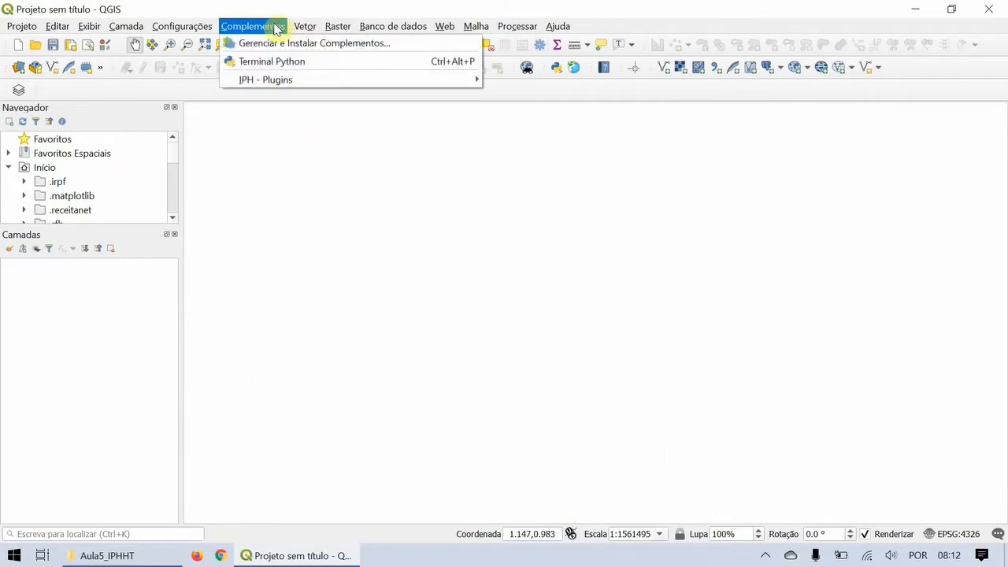
pyautogui.moveTo(270, 93)
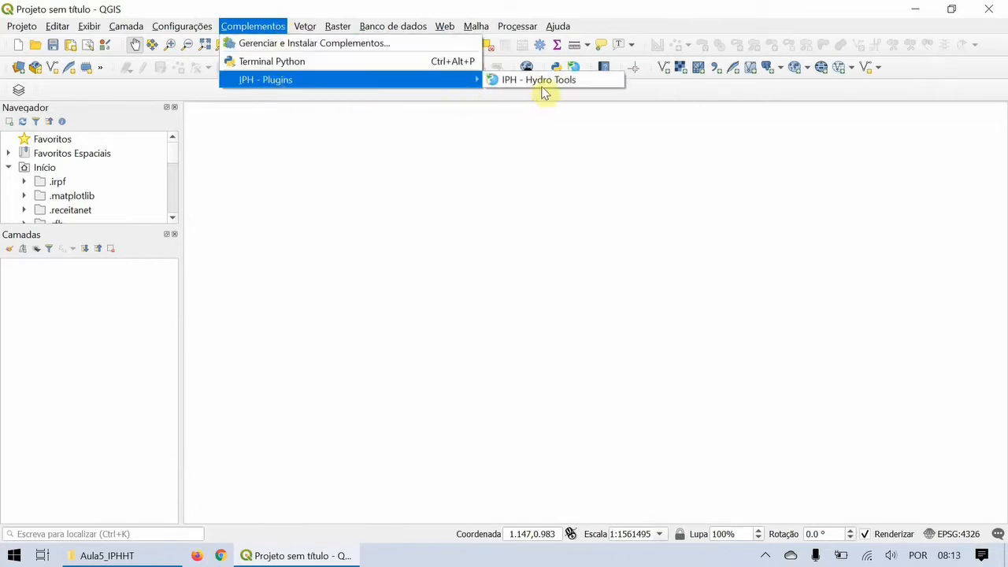
pyautogui.click(309, 44)
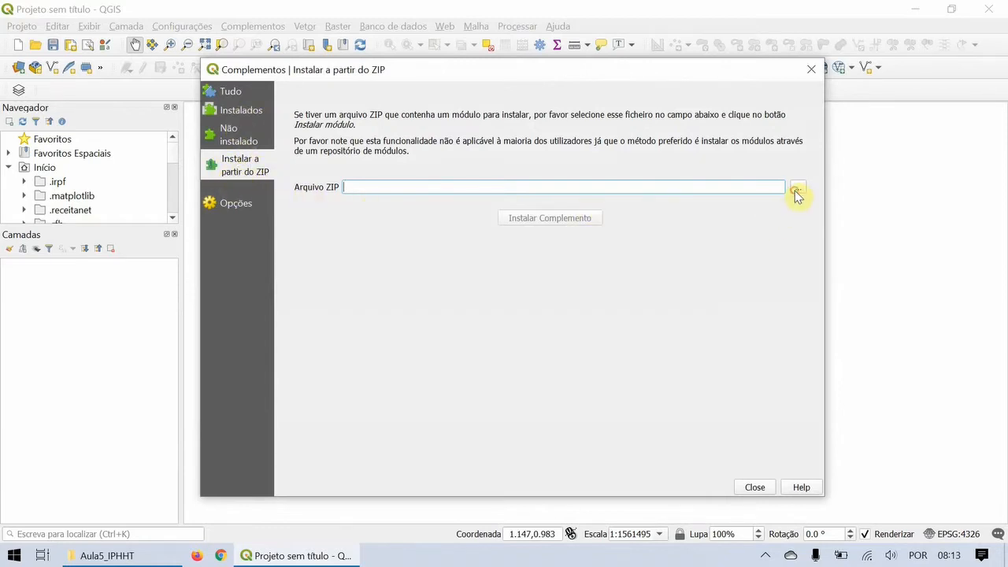
pyautogui.click(797, 189)
pyautogui.click(508, 228)
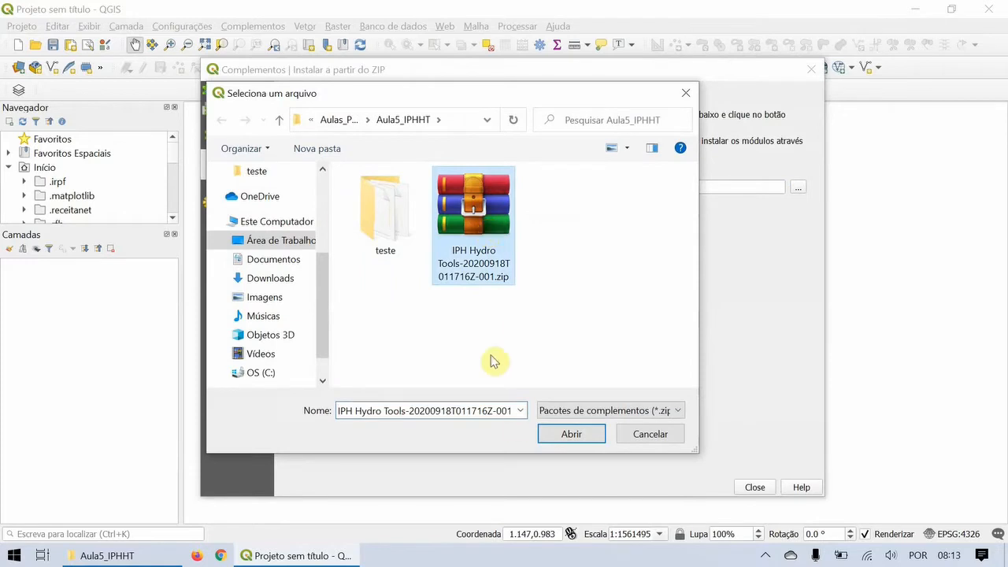
pyautogui.click(571, 436)
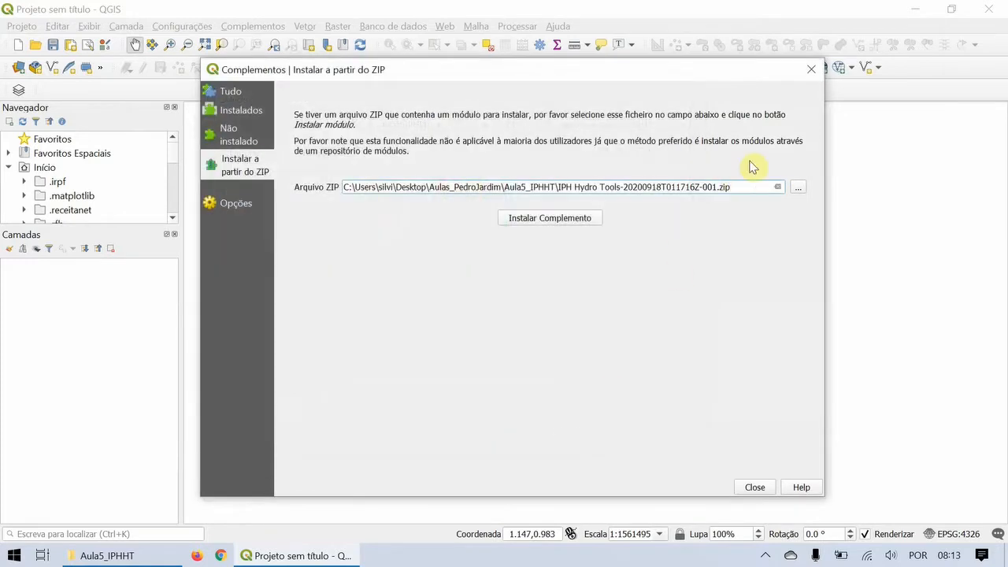
# - Examine the ZIP file name in the package path and close the plugin manager without installing
pyautogui.moveTo(733, 189); pyautogui.dragTo(558, 190)
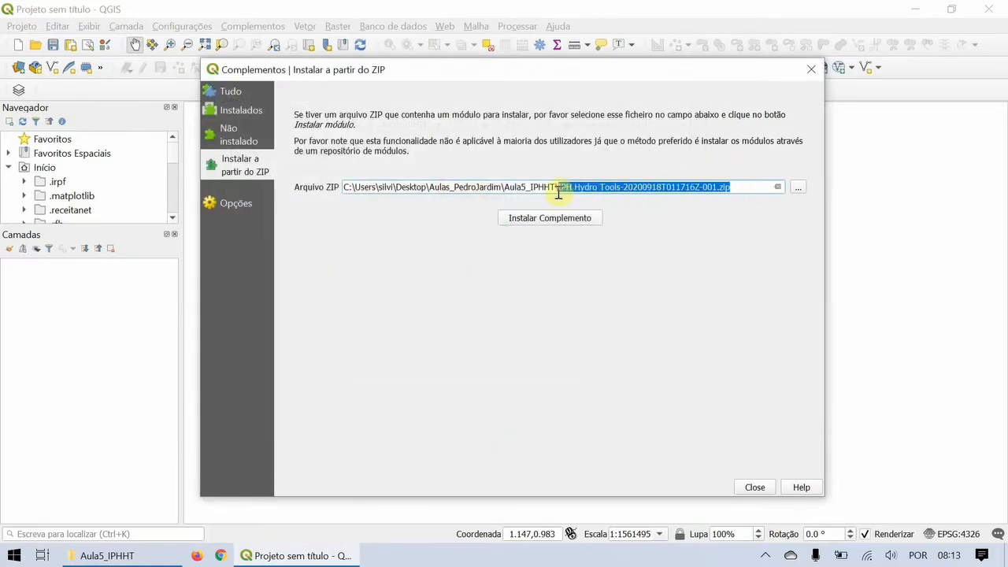
pyautogui.click(738, 189)
pyautogui.keyDown('shift'); pyautogui.click(559, 190); pyautogui.keyUp('shift')
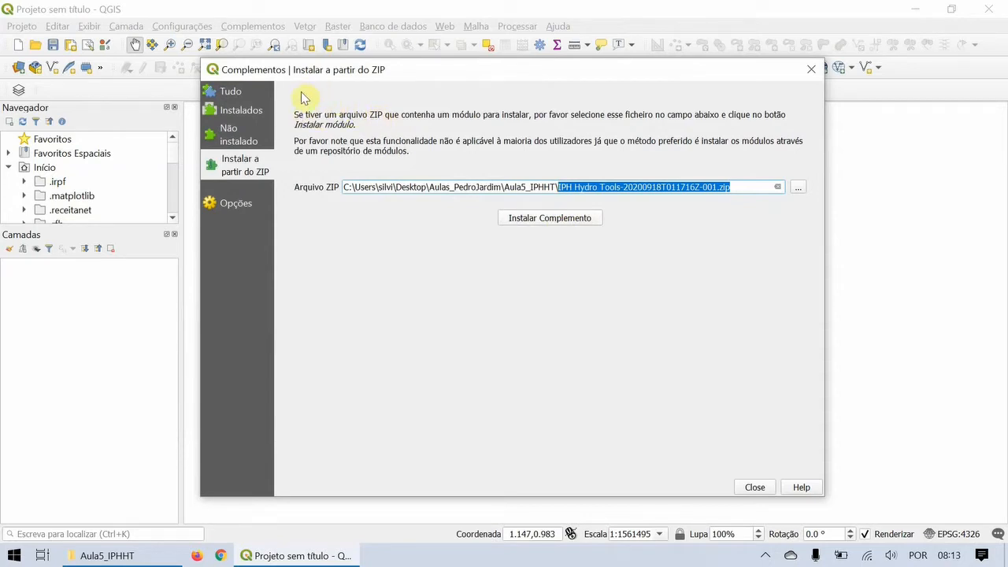
pyautogui.click(755, 488)
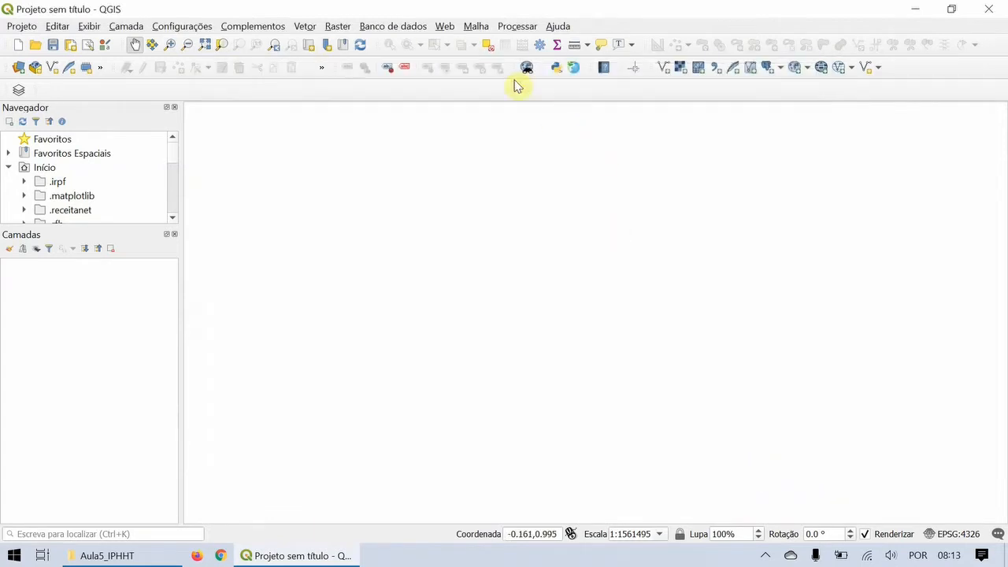
# - Check the installed IPH plugins for IPH - Hydro Tools and locate its launcher
pyautogui.click(239, 28)
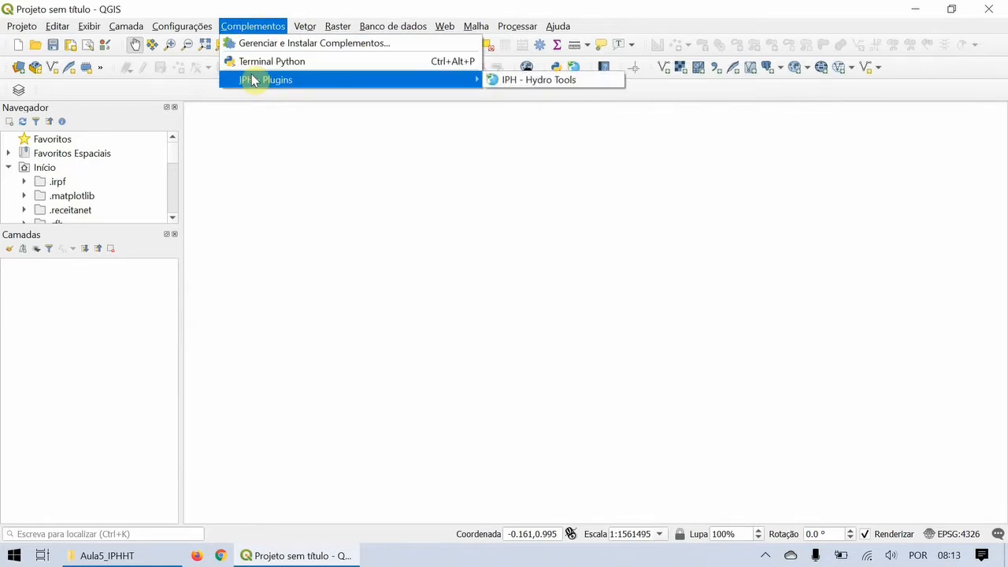
pyautogui.click(686, 87)
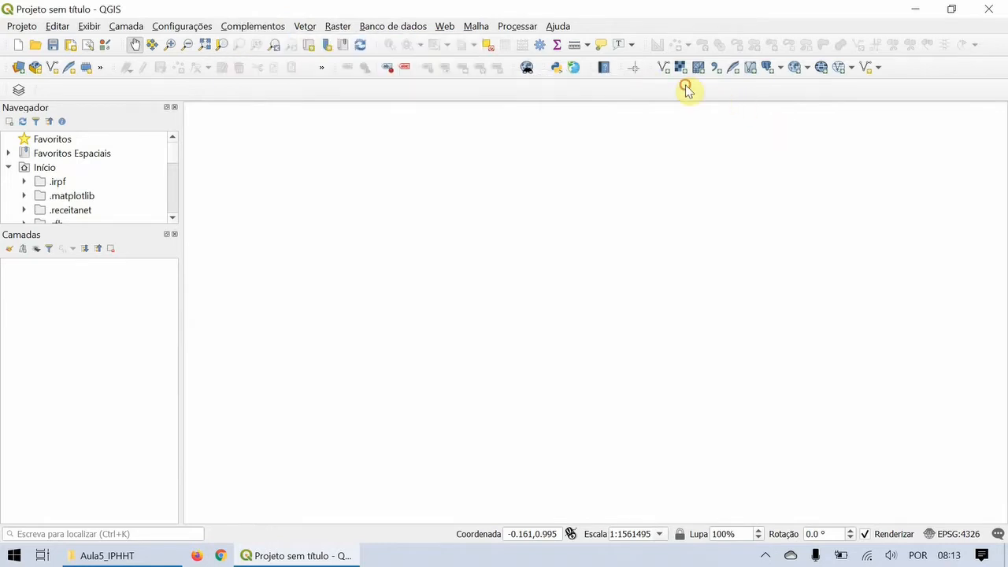
pyautogui.click(576, 68)
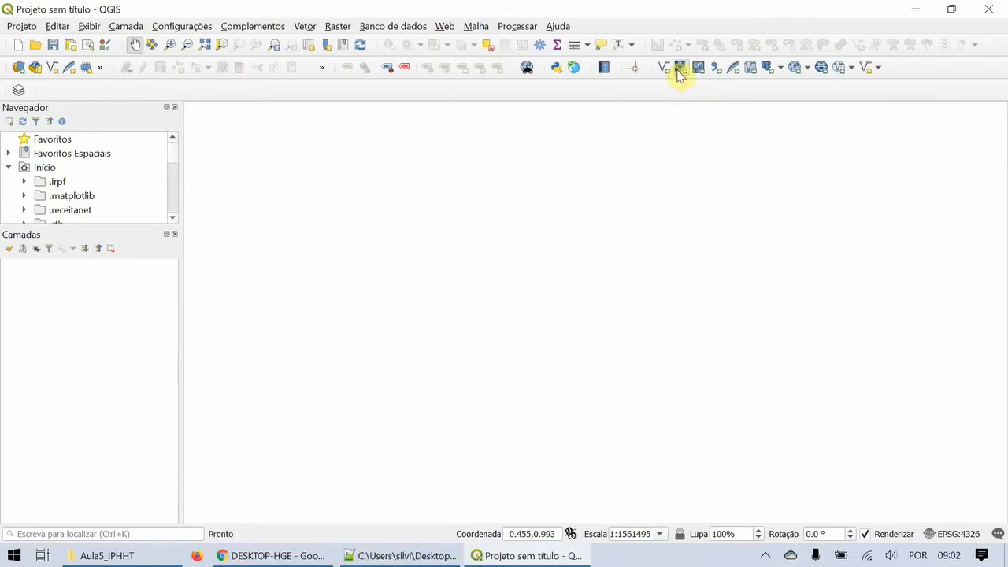
# - Add the raster file Recorte_Taq.tif from the Aula5_IPHHT folder to the project and close the data source manager
pyautogui.click(681, 68)
pyautogui.moveTo(495, 100); pyautogui.dragTo(527, 87)
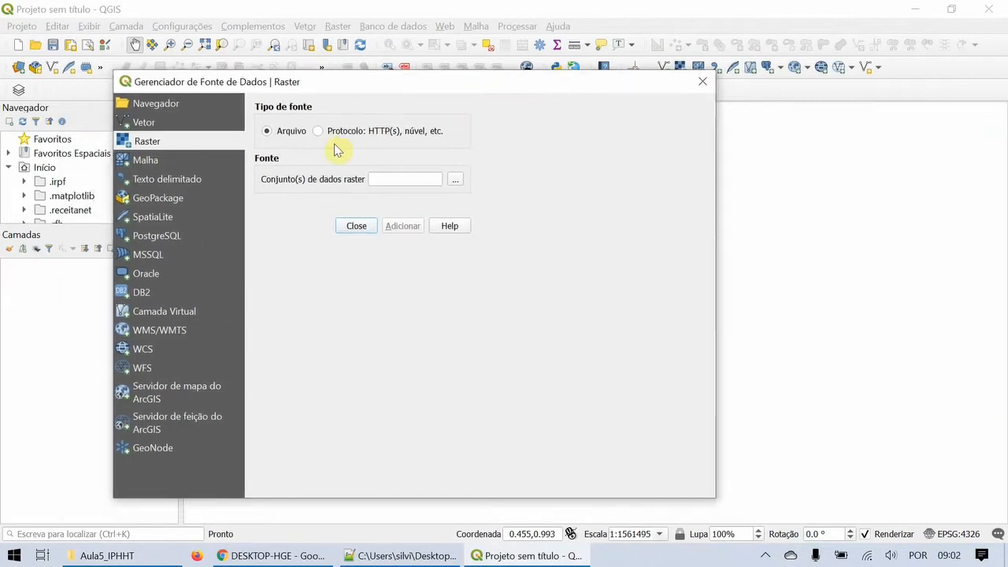
pyautogui.click(455, 179)
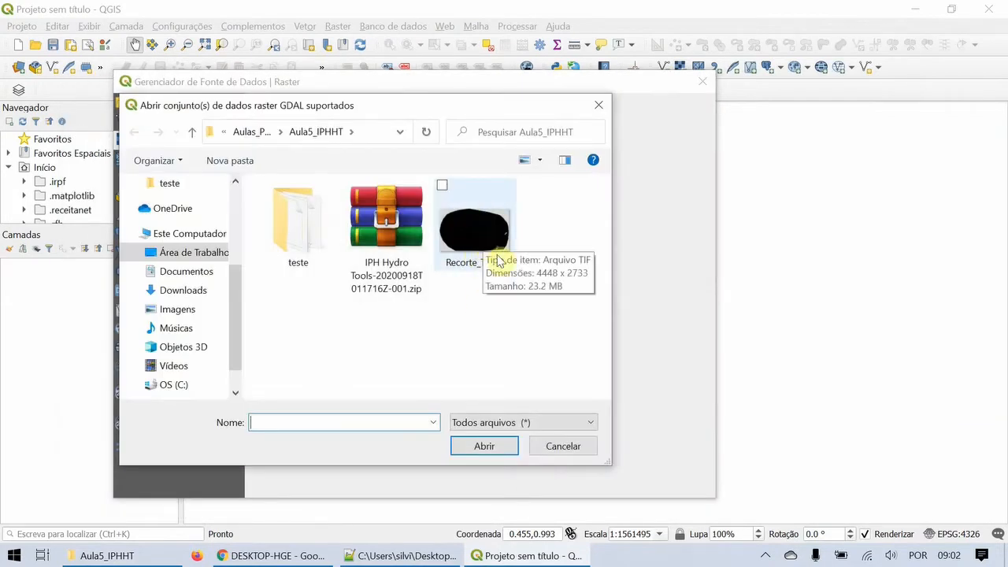
pyautogui.click(501, 252)
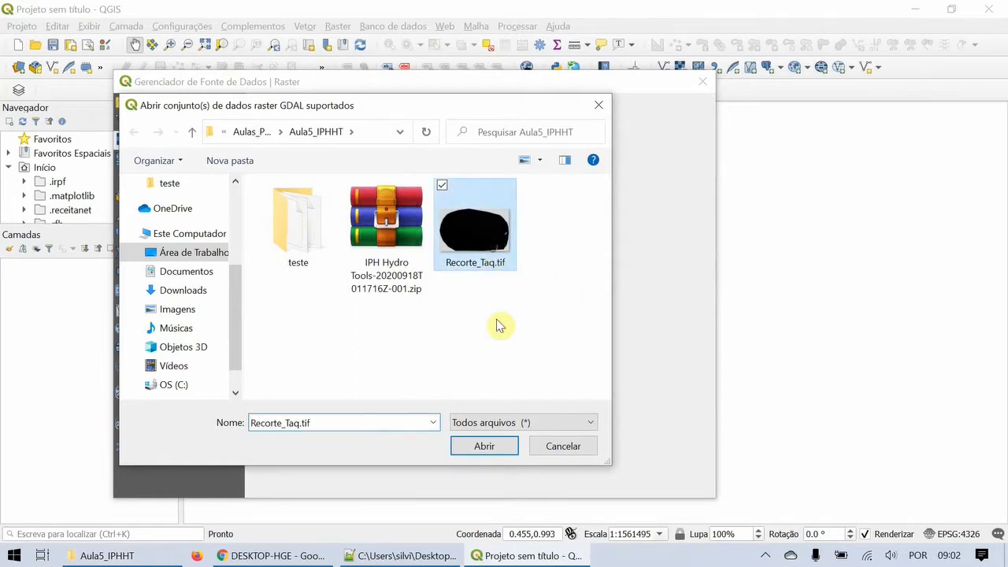
pyautogui.click(485, 448)
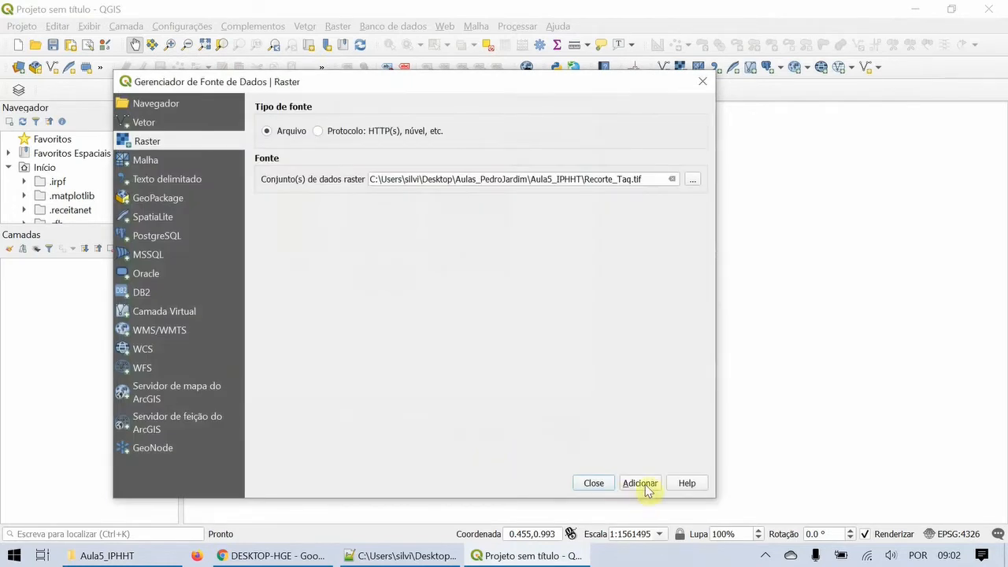
pyautogui.click(642, 485)
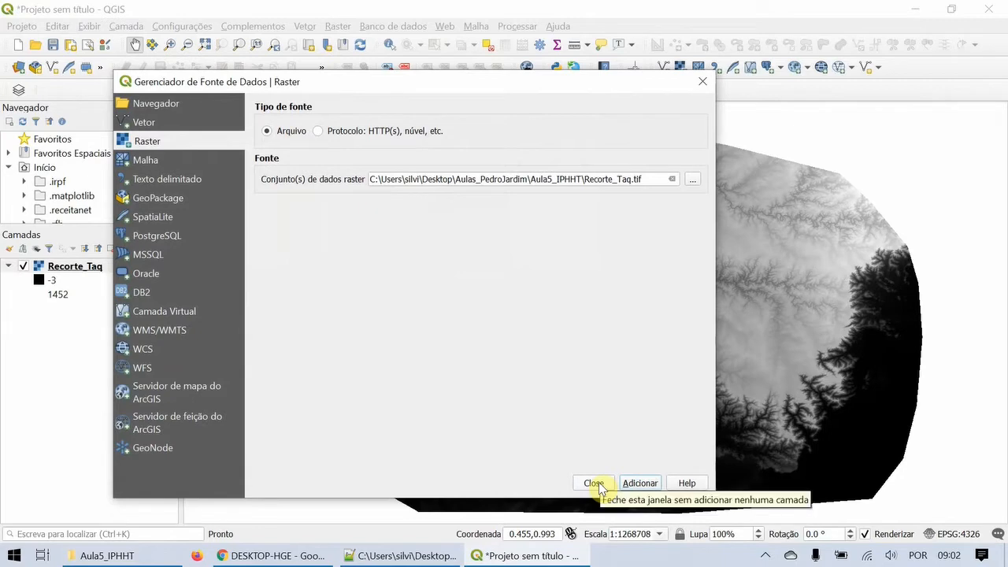
pyautogui.click(596, 484)
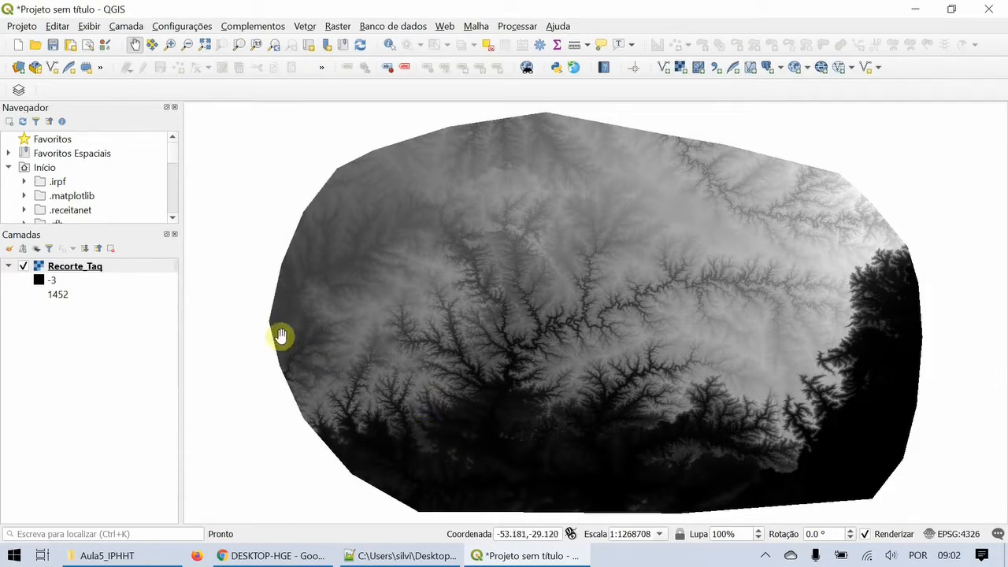
# - Open the properties of the Recorte_Taq layer and check its coordinate reference system in the provider information
pyautogui.rightClick(62, 270)
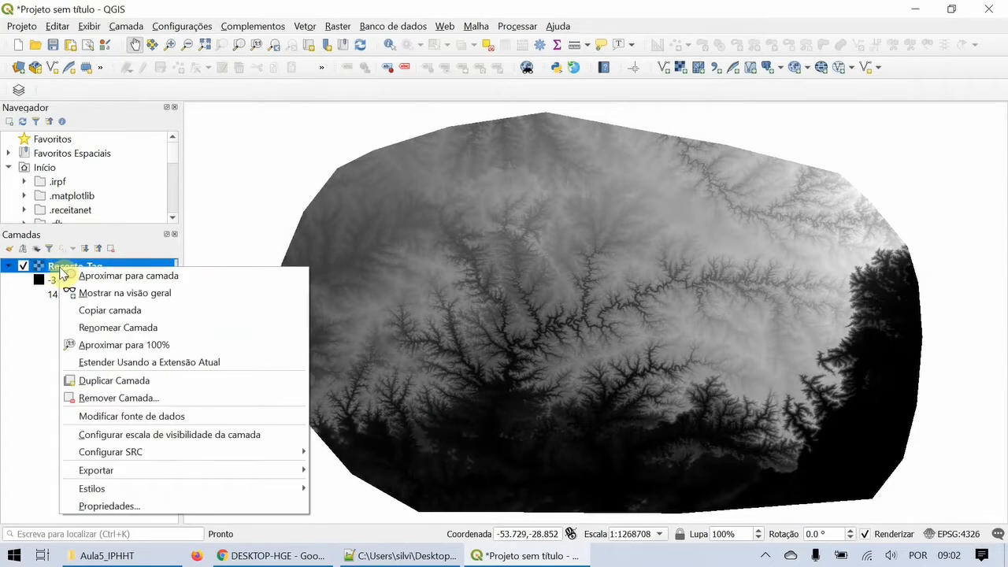
pyautogui.click(91, 505)
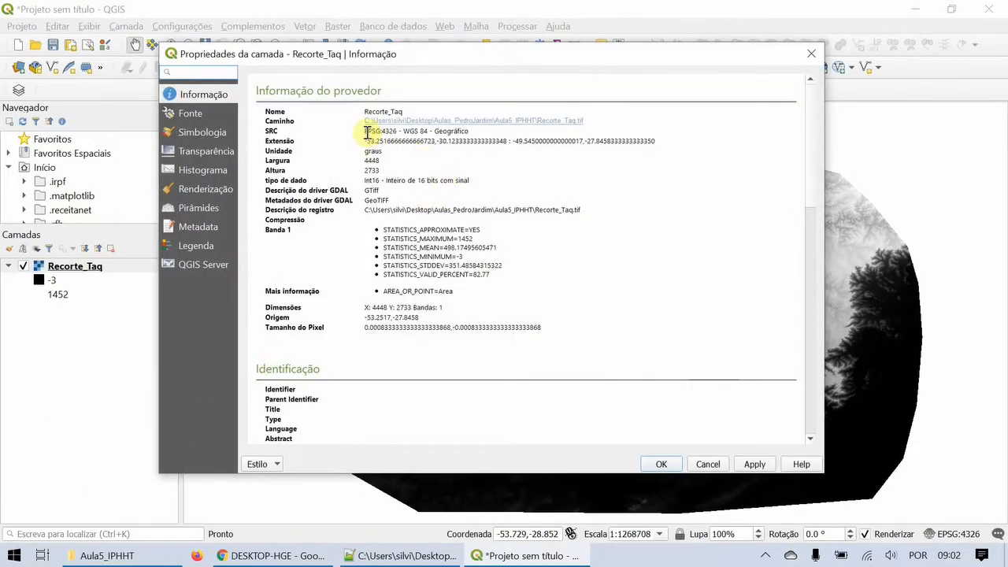
pyautogui.moveTo(366, 131); pyautogui.dragTo(465, 131)
pyautogui.click(427, 131)
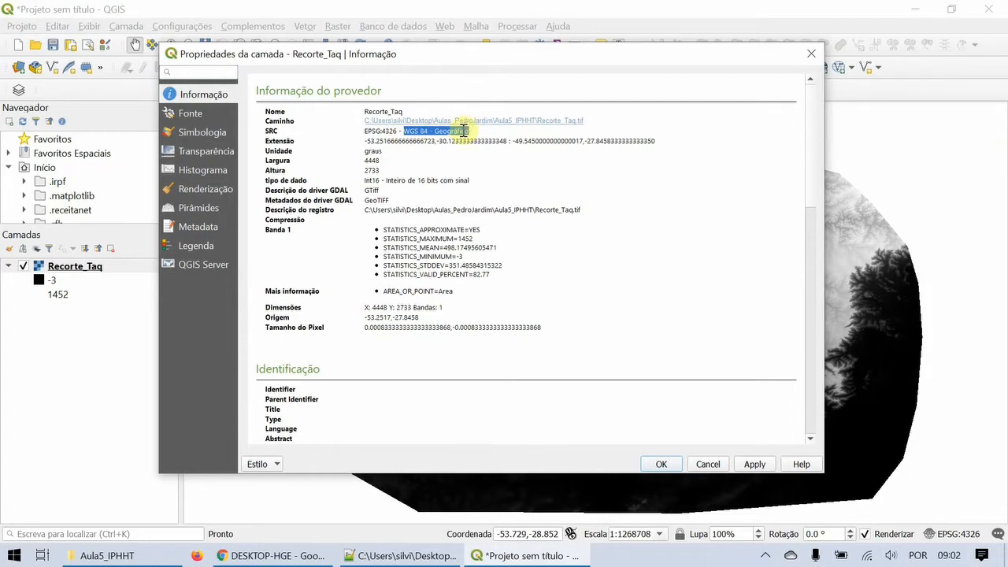
pyautogui.click(418, 133)
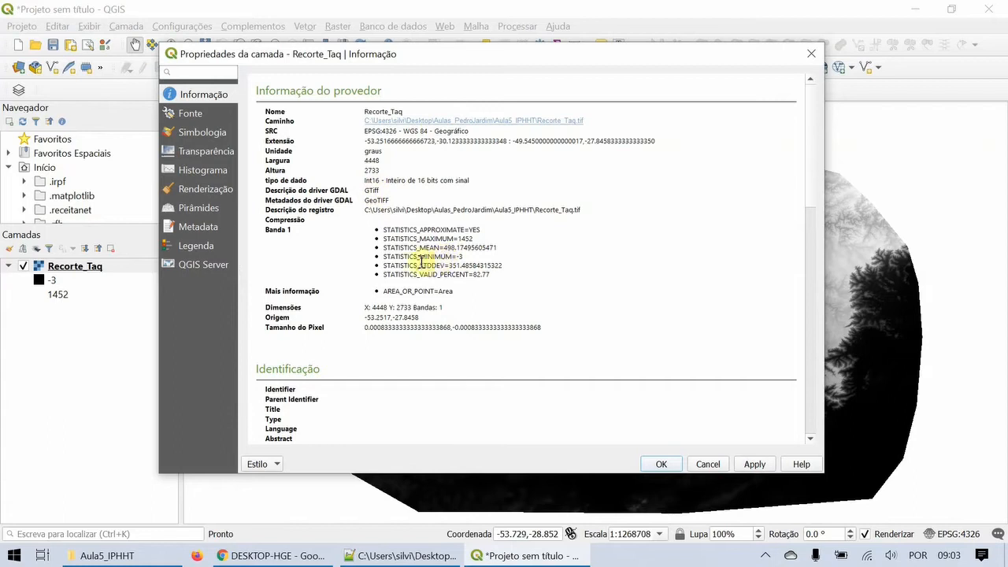
# - Check the minimum elevation in the Band 1 statistics of Recorte_Taq
pyautogui.moveTo(413, 257); pyautogui.dragTo(472, 257)
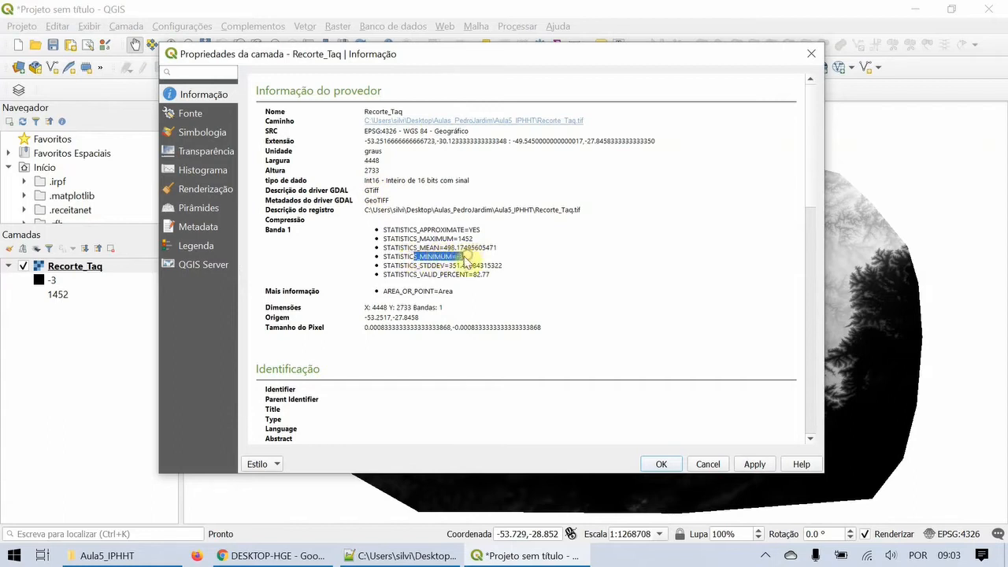
pyautogui.click(466, 262)
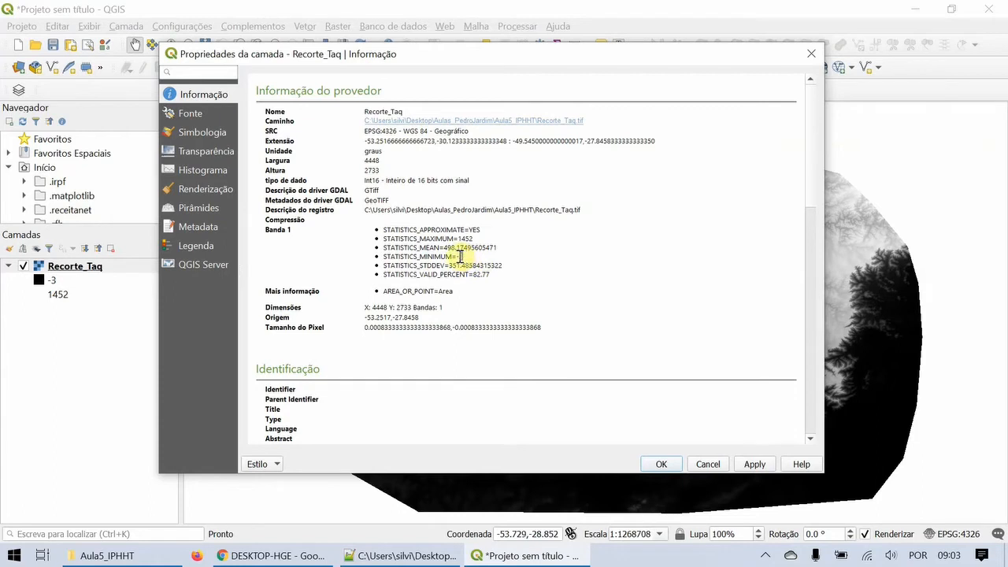
pyautogui.doubleClick(460, 257)
pyautogui.moveTo(463, 257); pyautogui.dragTo(387, 257)
pyautogui.click(462, 257)
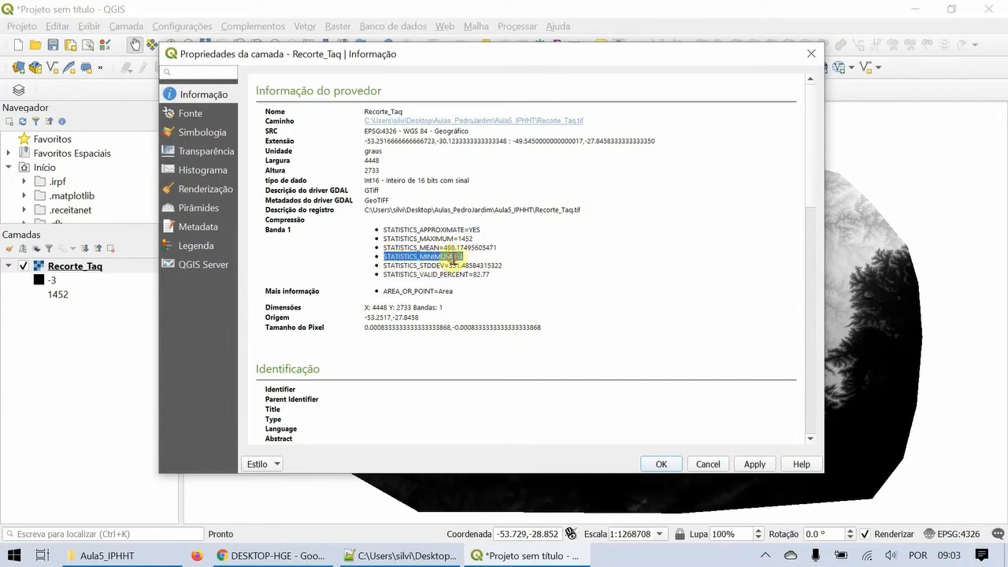
pyautogui.click(436, 251)
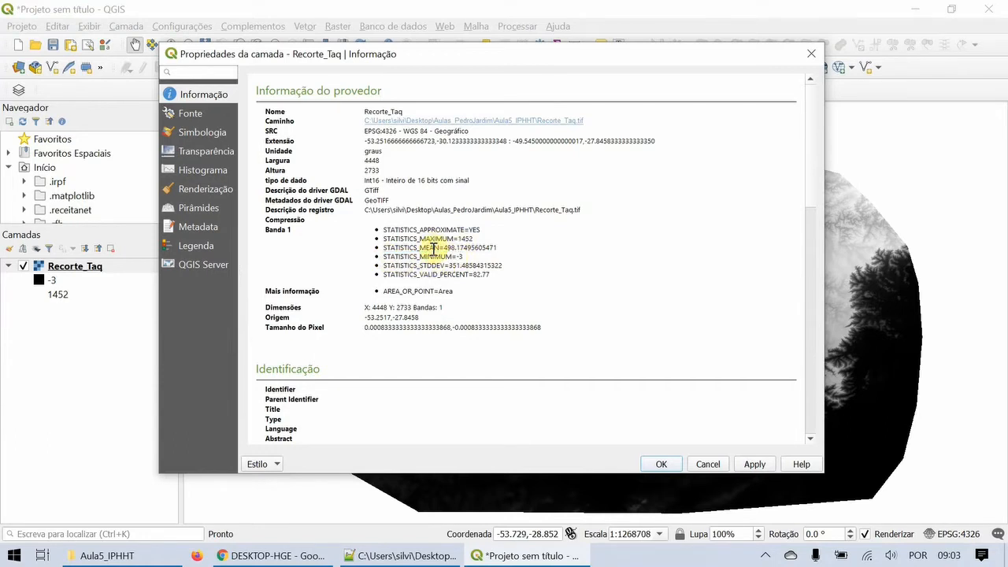
# - Set the Recorte_Taq symbology to Paletizado/Valores únicos and classify Band 1 with random colors
pyautogui.click(224, 135)
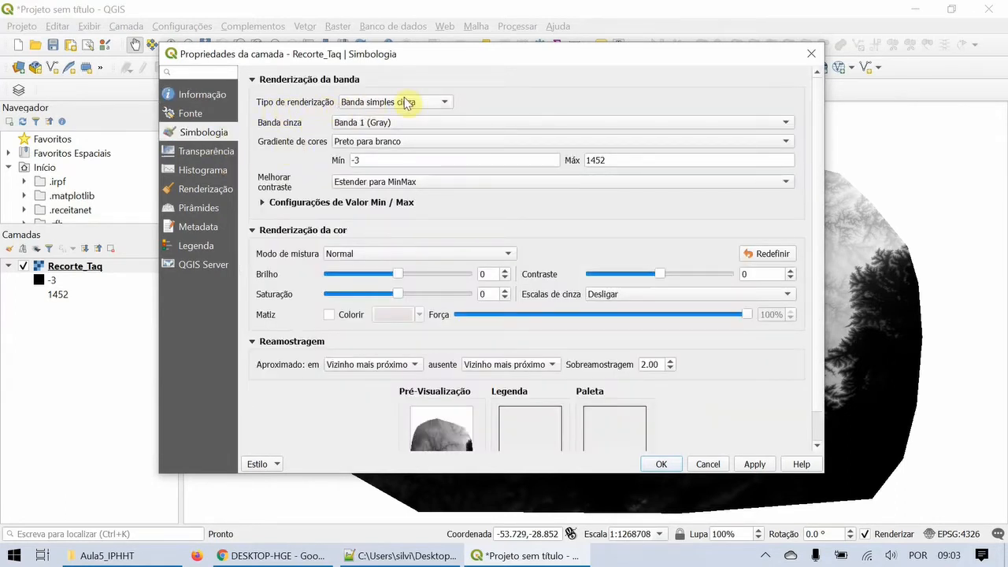
pyautogui.click(404, 105)
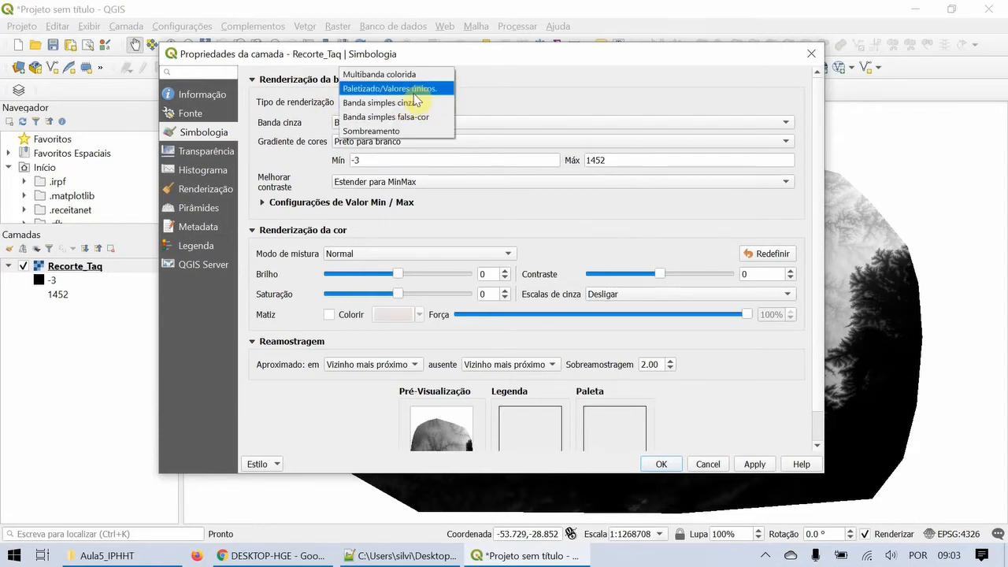
pyautogui.click(415, 90)
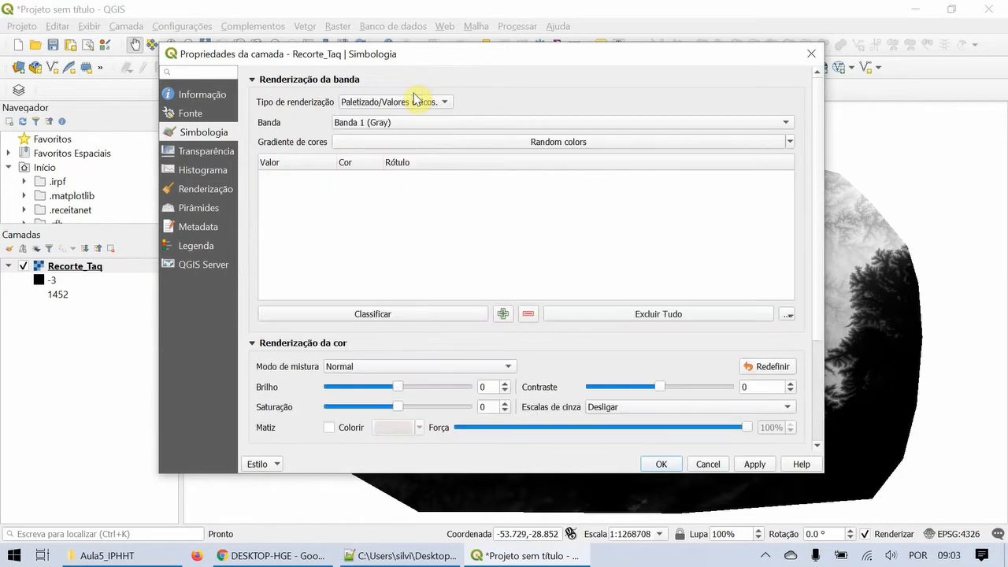
pyautogui.click(396, 318)
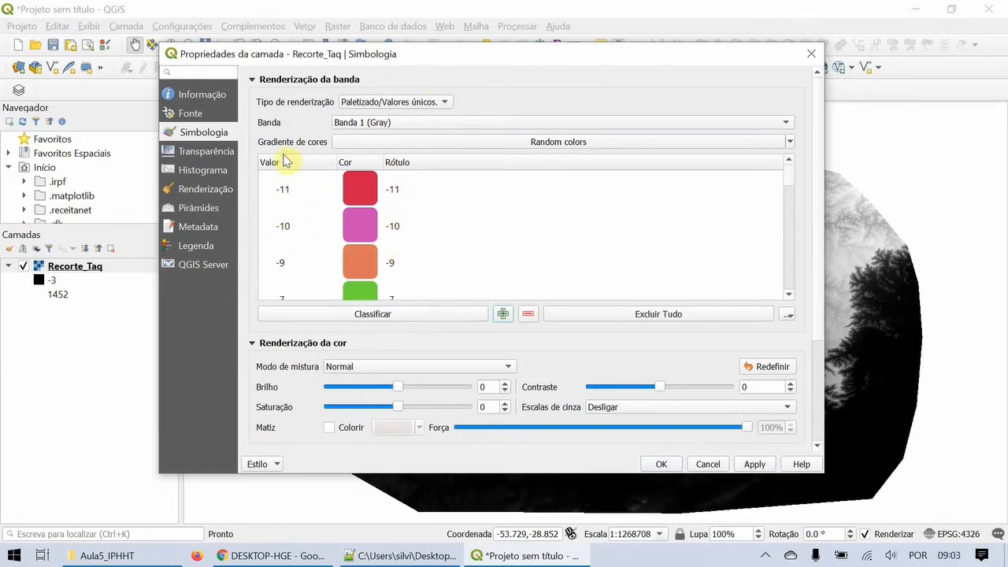
# - Return to the layer information and examine the updated Band 1 minimum and maximum statistics
pyautogui.click(202, 99)
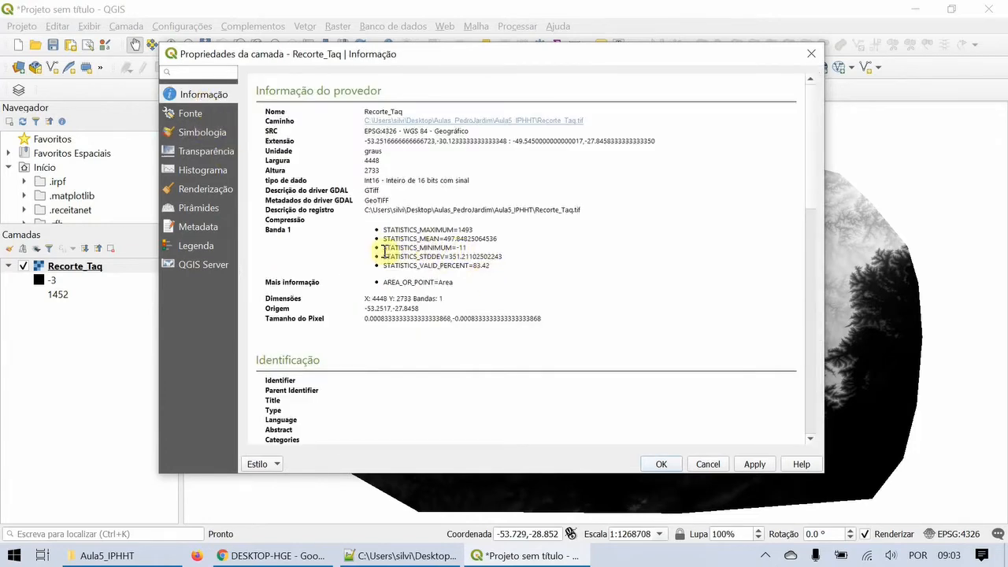
pyautogui.moveTo(384, 247); pyautogui.dragTo(434, 255)
pyautogui.click(468, 245)
pyautogui.click(430, 253)
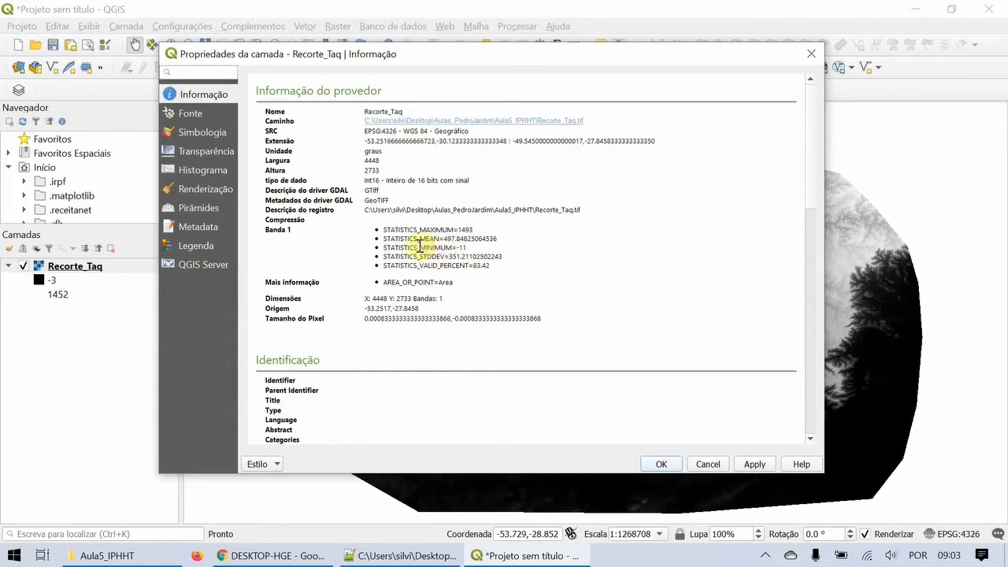
pyautogui.moveTo(420, 248); pyautogui.dragTo(467, 247)
pyautogui.click(467, 248)
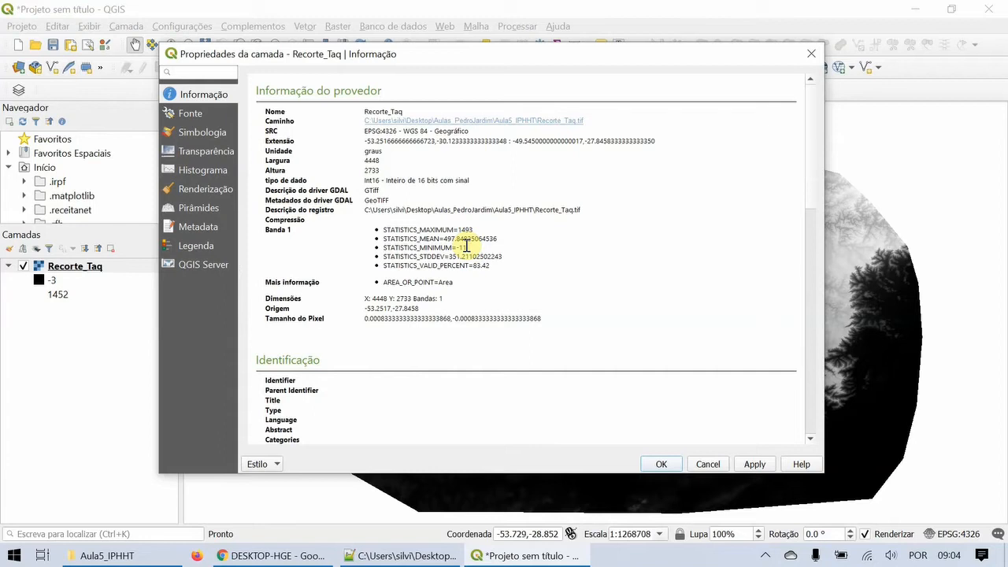
pyautogui.moveTo(468, 247); pyautogui.dragTo(375, 227)
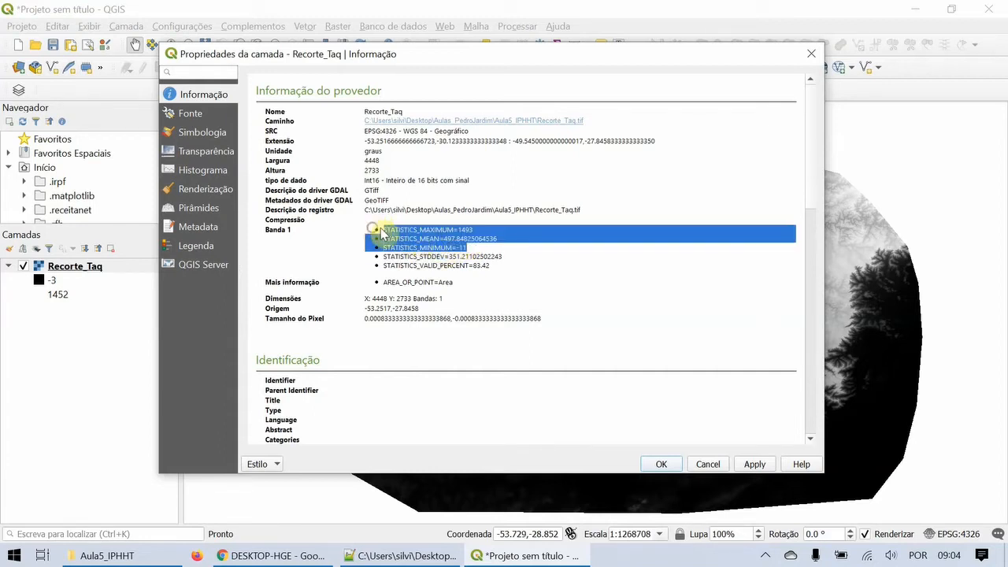
pyautogui.click(388, 227)
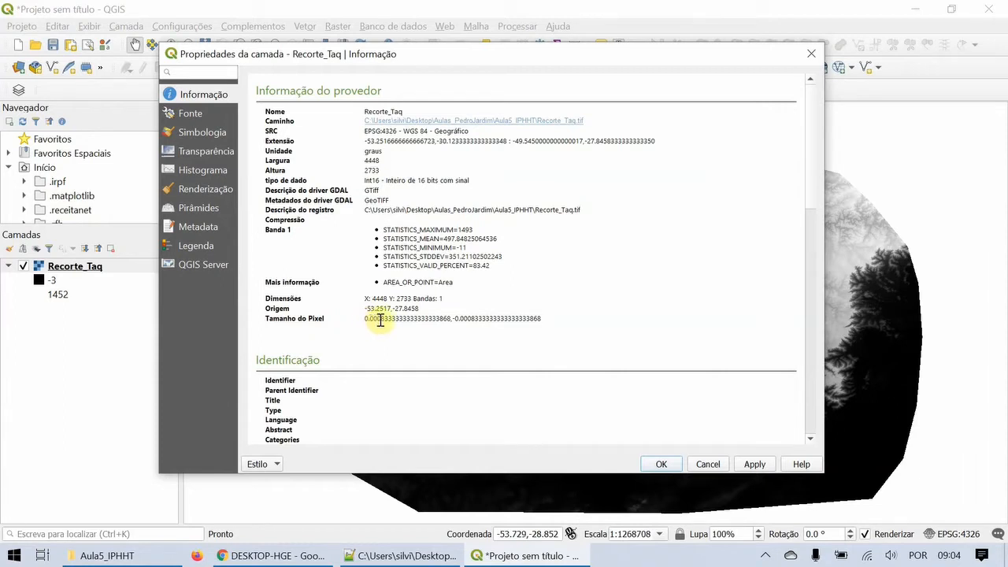
# - Check the pixel size of Recorte_Taq and apply the unique-values rendering, closing the layer properties
pyautogui.moveTo(383, 319)
pyautogui.mouseDown()
pyautogui.moveTo(434, 320)
pyautogui.moveTo(367, 319)
pyautogui.mouseUp()
pyautogui.click(438, 319)
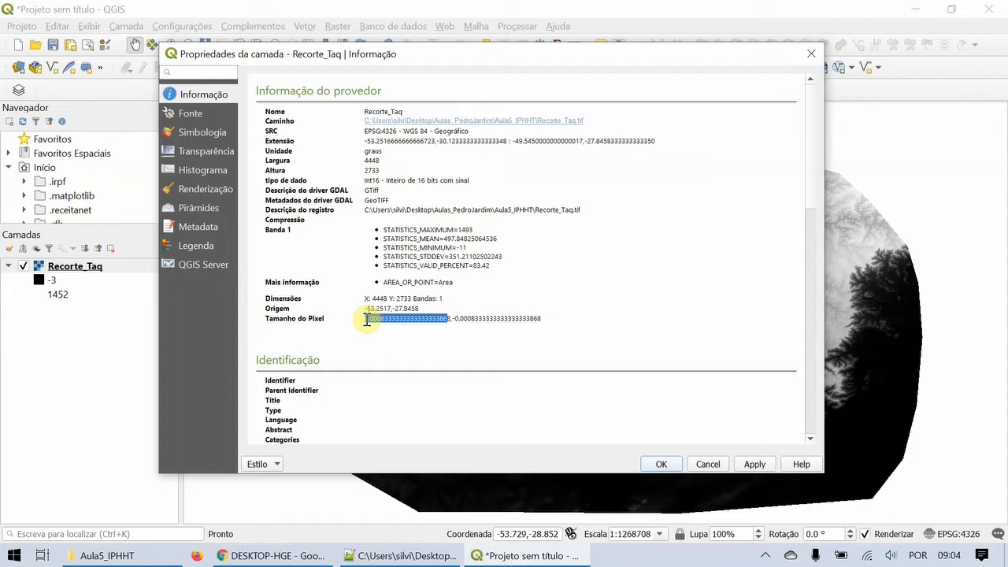
pyautogui.moveTo(367, 319); pyautogui.dragTo(364, 319)
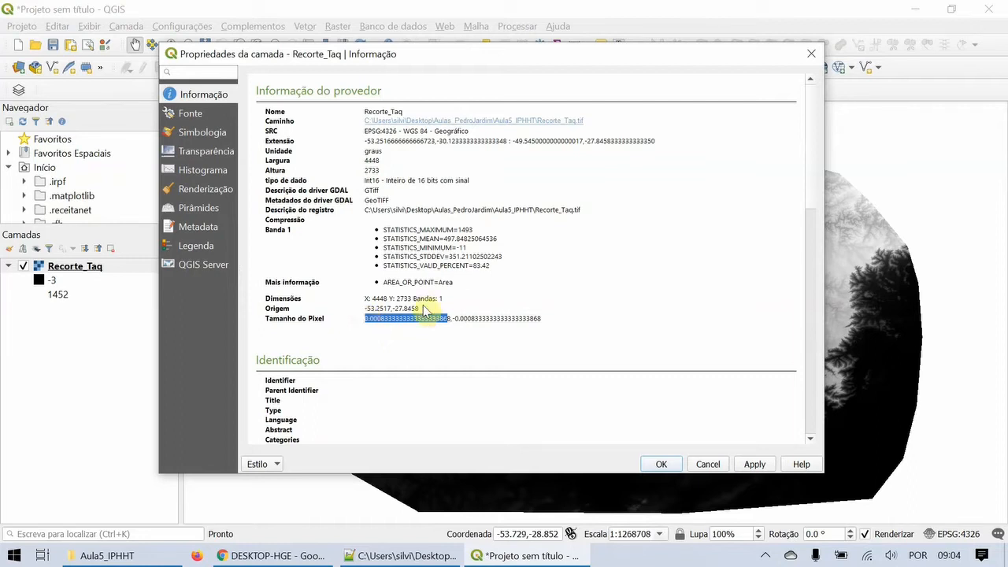
pyautogui.click(466, 317)
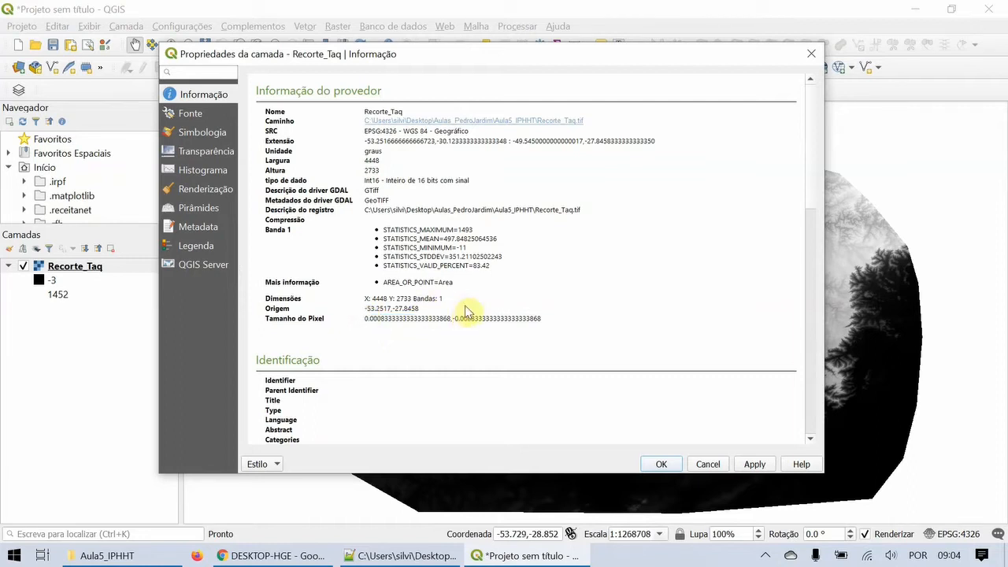
pyautogui.click(661, 464)
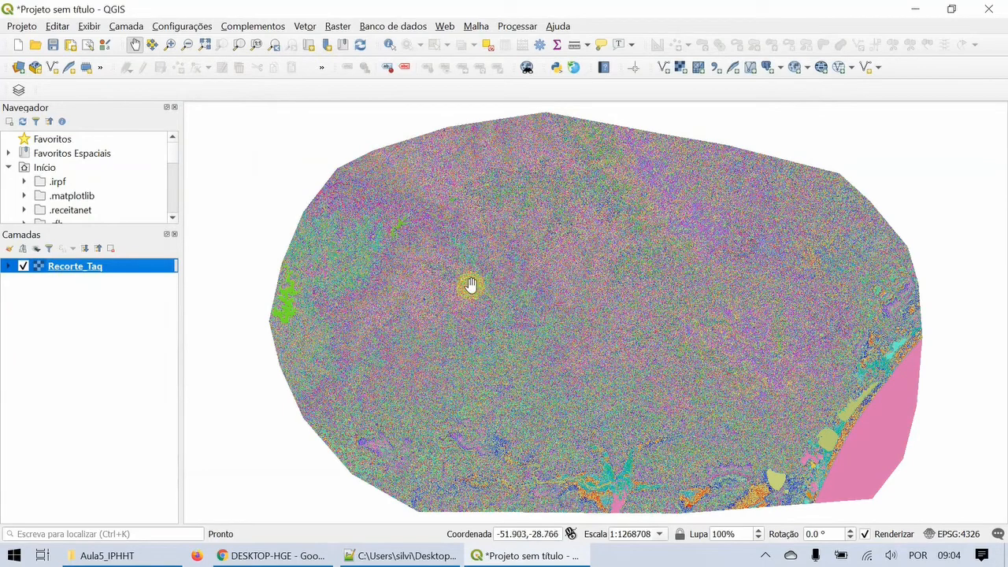
# - Set the Recorte_Taq rendering type back to Banda simples cinza and apply it
pyautogui.doubleClick(85, 266)
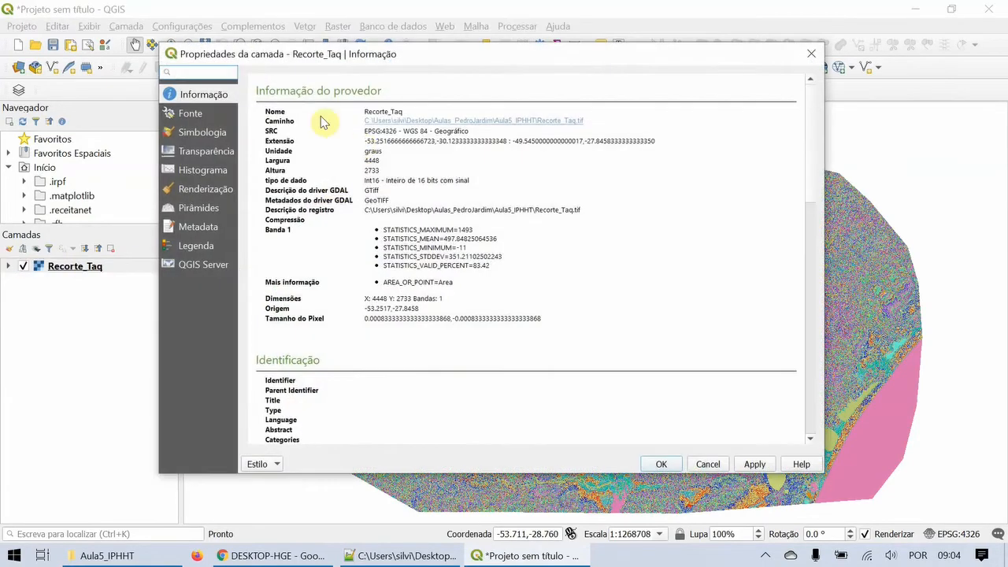
pyautogui.click(211, 139)
pyautogui.click(425, 103)
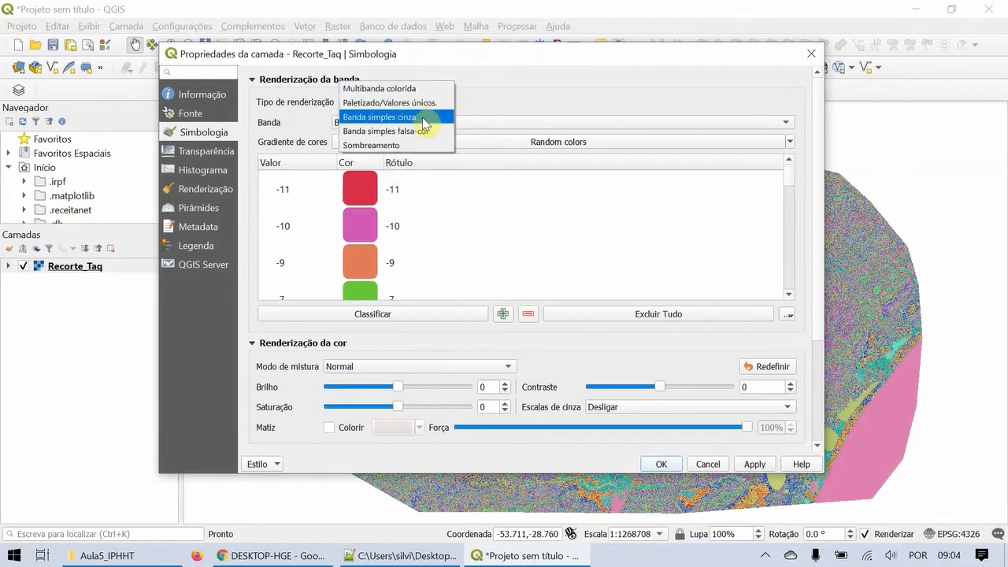
pyautogui.click(426, 119)
pyautogui.click(661, 464)
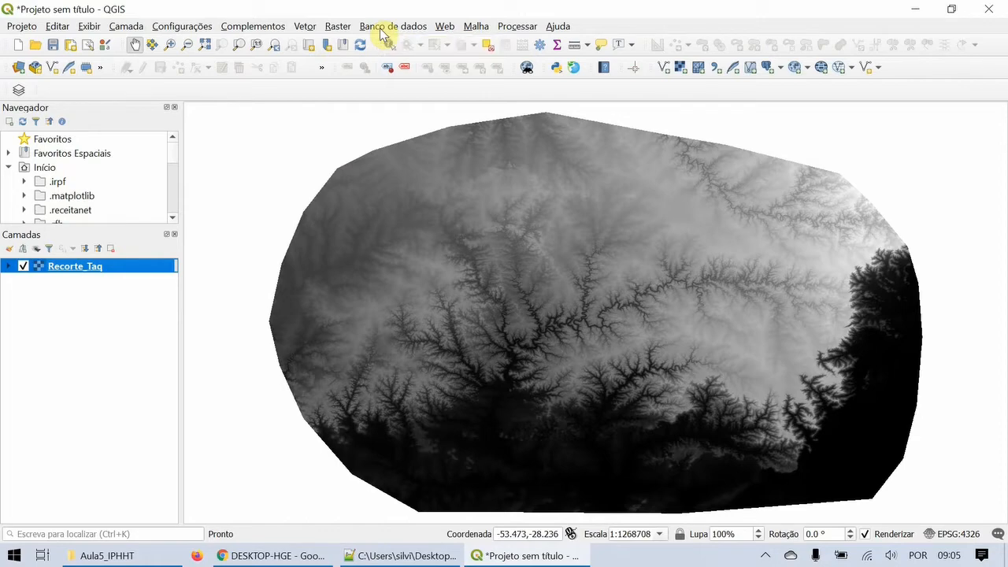
# - Enter the raster calculator expression "Recorte_Taq@1" + 20 to offset the elevation raster
pyautogui.click(337, 26)
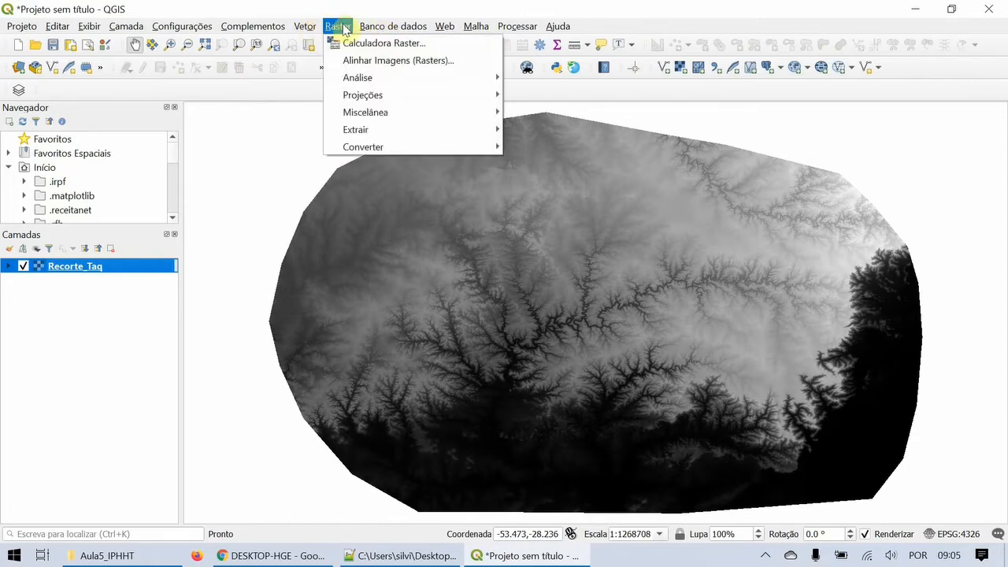
pyautogui.click(359, 41)
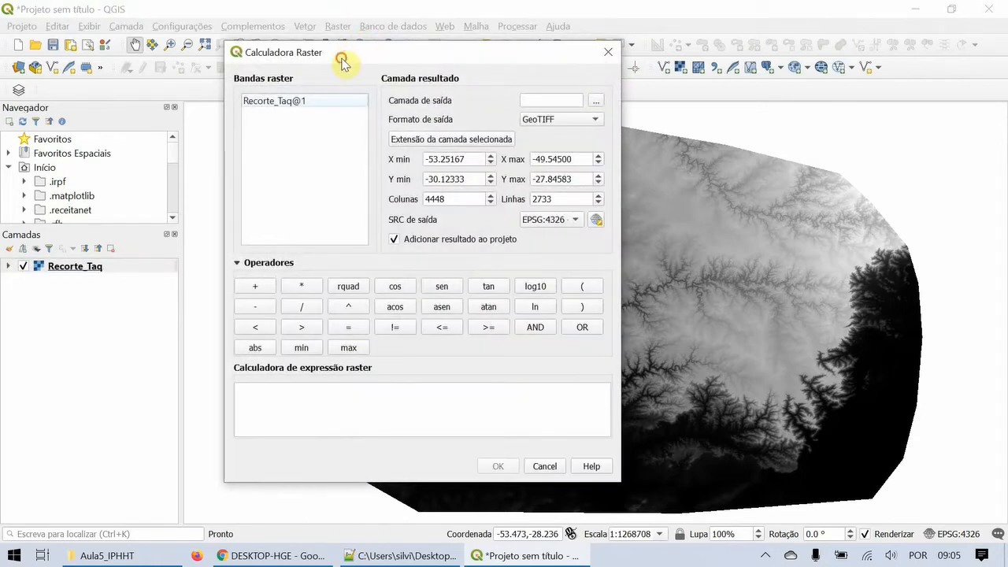
pyautogui.moveTo(345, 60); pyautogui.dragTo(374, 57)
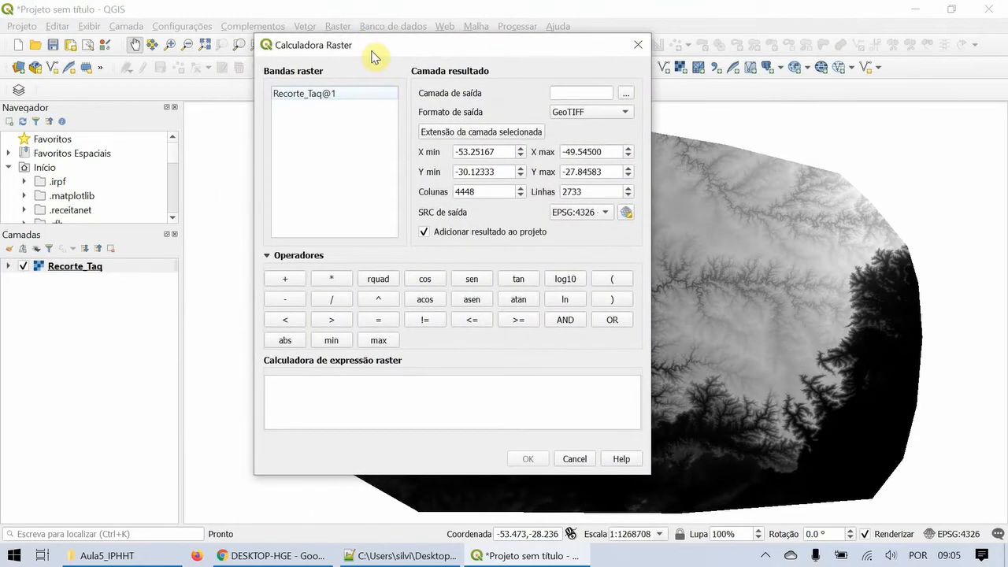
pyautogui.doubleClick(312, 95)
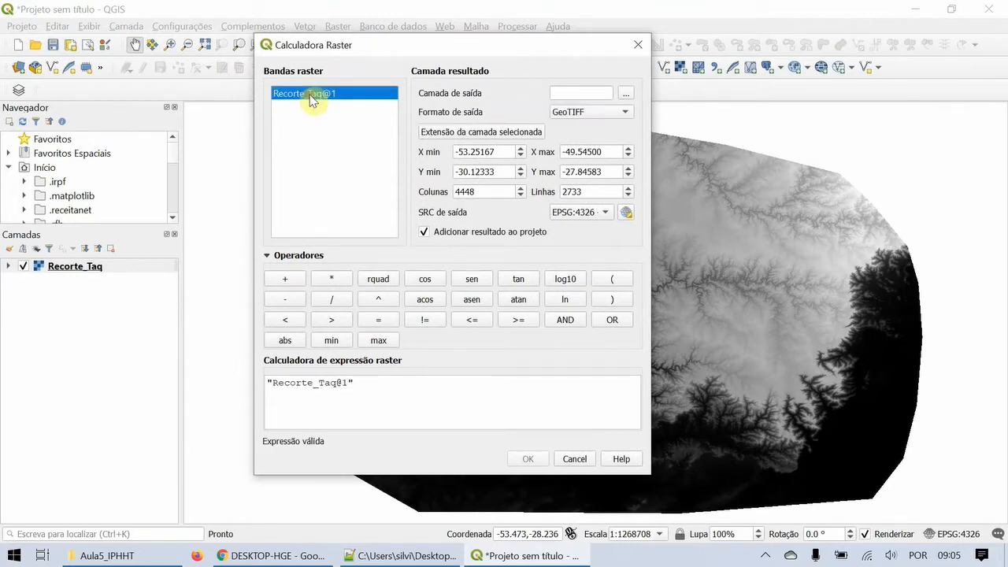
pyautogui.click(291, 285)
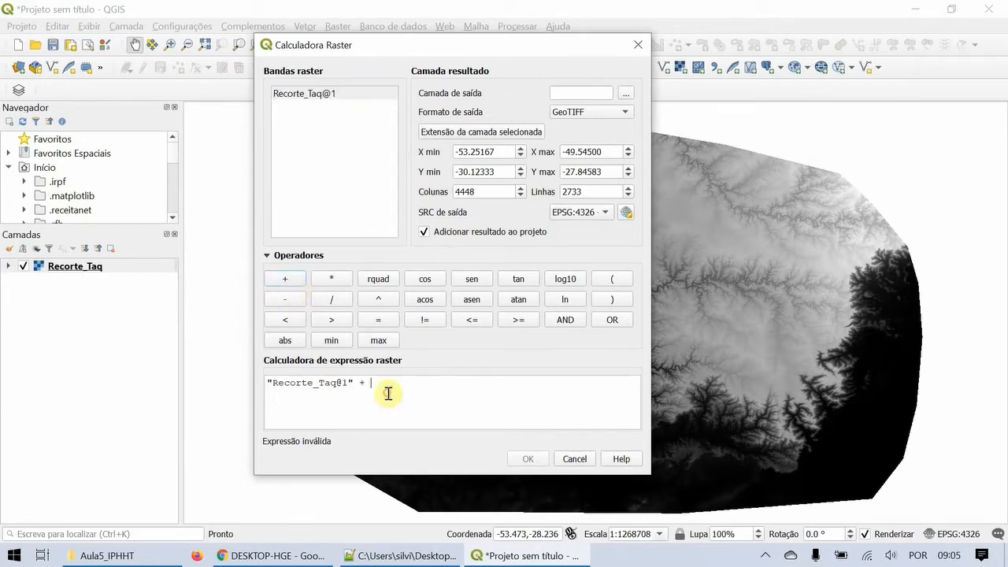
pyautogui.write('20')
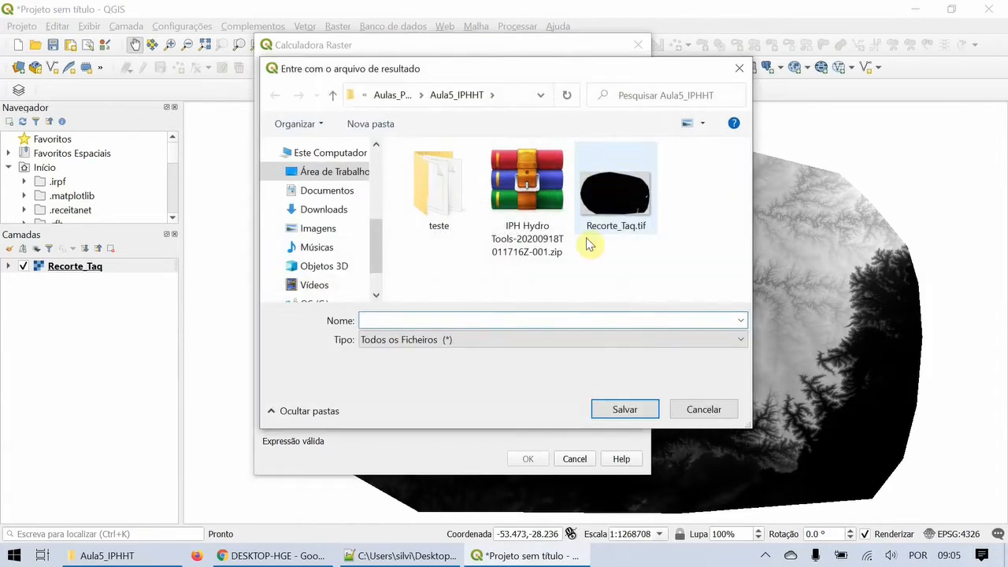
# - Run the calculation with output to Recorte_Taq_Pos.tif in the Aula5_IPHHT folder and expand Recorte_Taq's legend for comparison
pyautogui.click(592, 236)
pyautogui.doubleClick(423, 320)
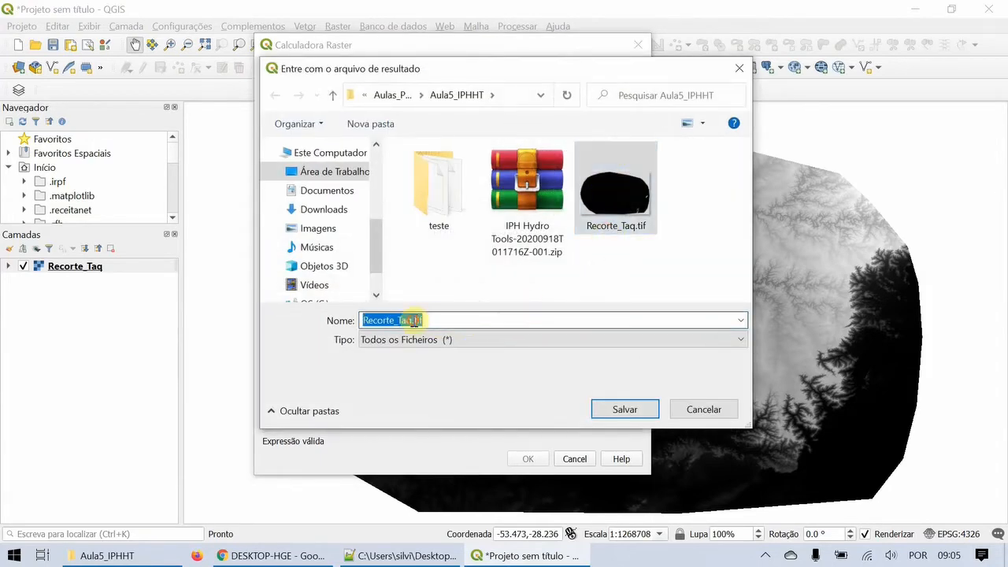
pyautogui.click(416, 320)
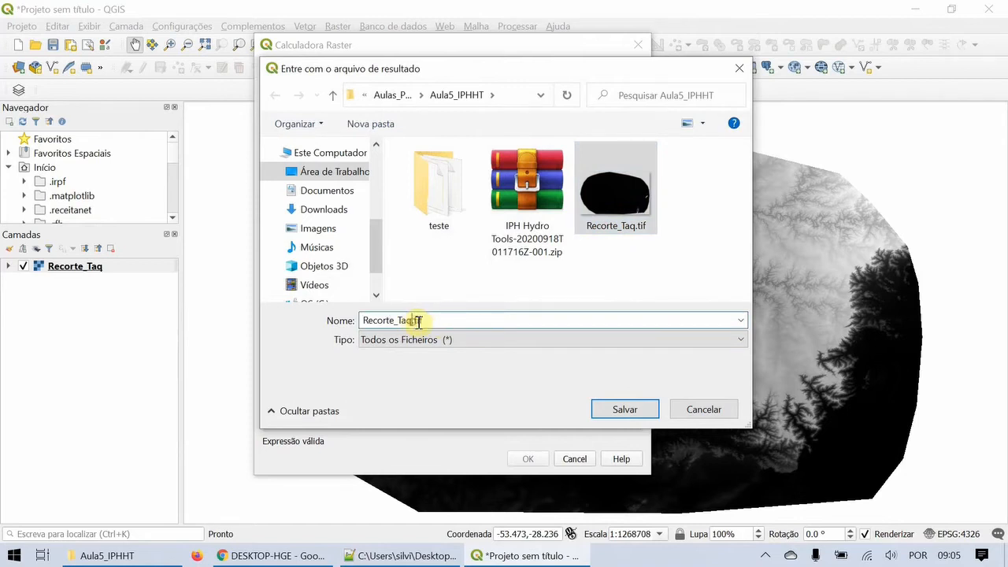
pyautogui.write('_Pos')
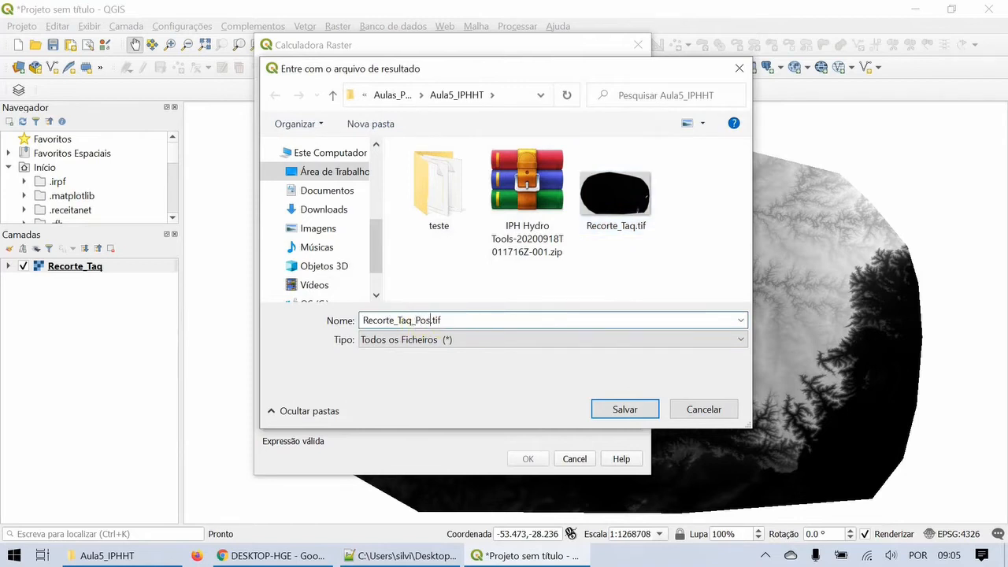
pyautogui.click(623, 413)
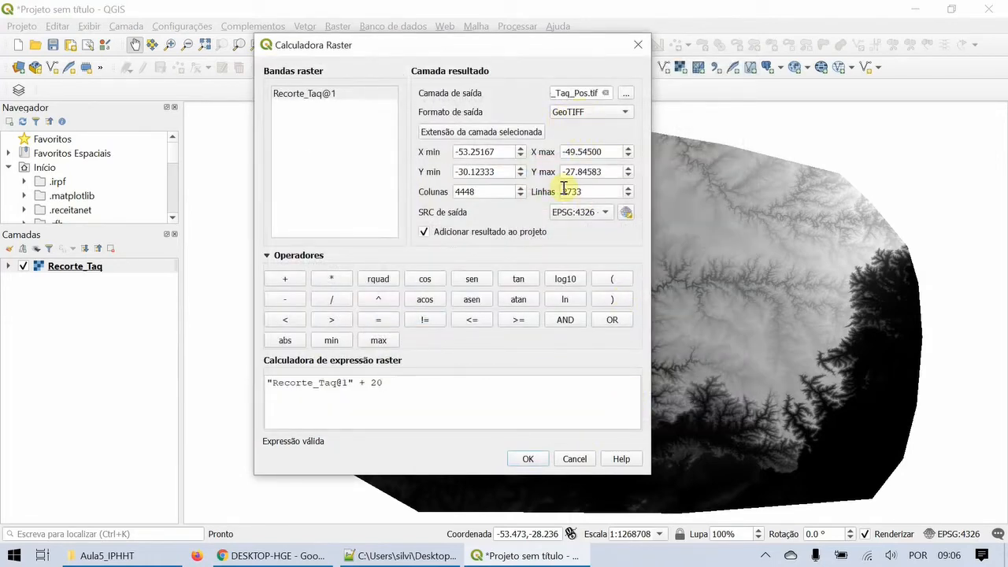
pyautogui.click(531, 460)
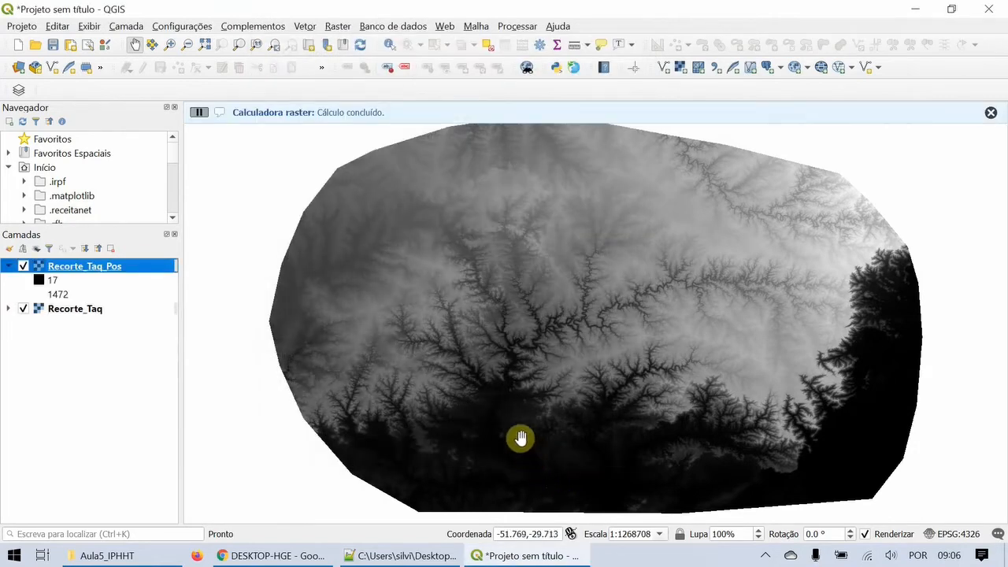
pyautogui.click(9, 309)
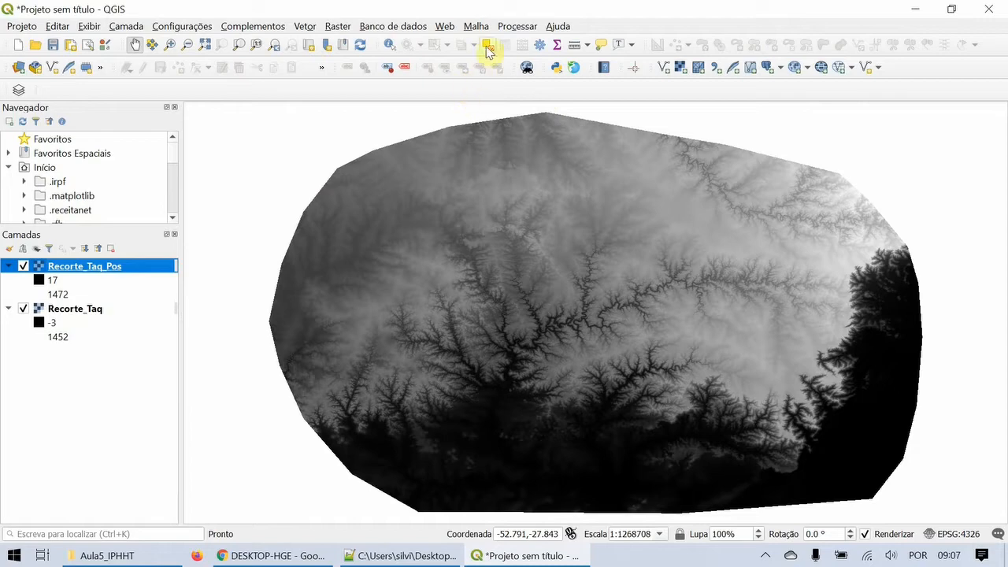
# - Open the Reclassificar por tabela algorithm from the raster analysis group of the processing toolbox
pyautogui.click(517, 29)
pyautogui.click(523, 42)
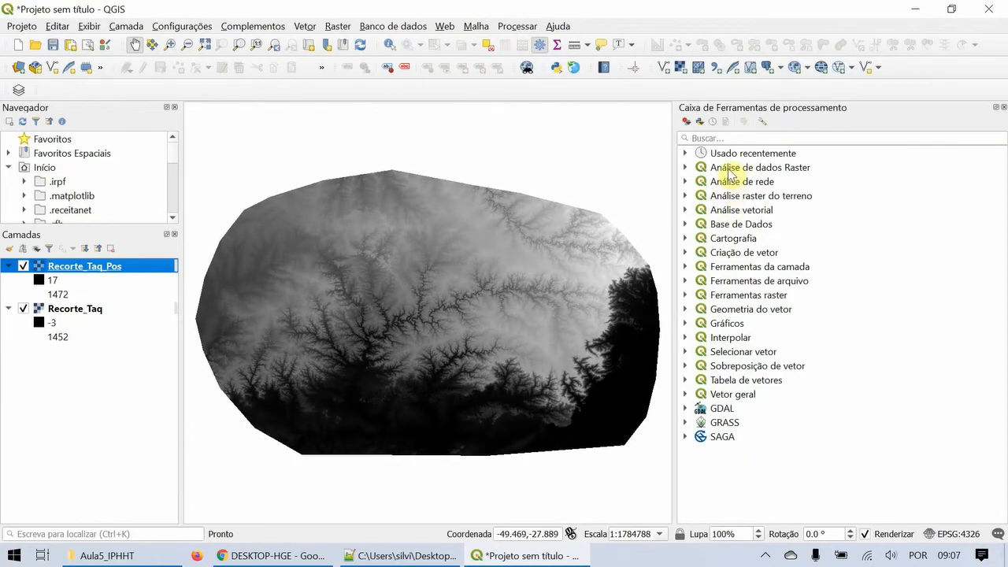
pyautogui.click(685, 168)
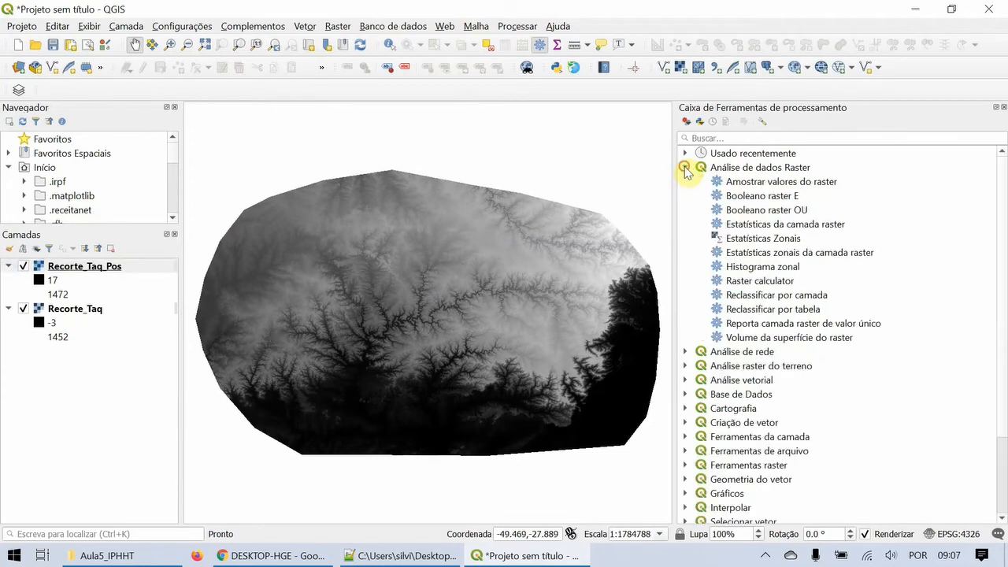
pyautogui.doubleClick(753, 312)
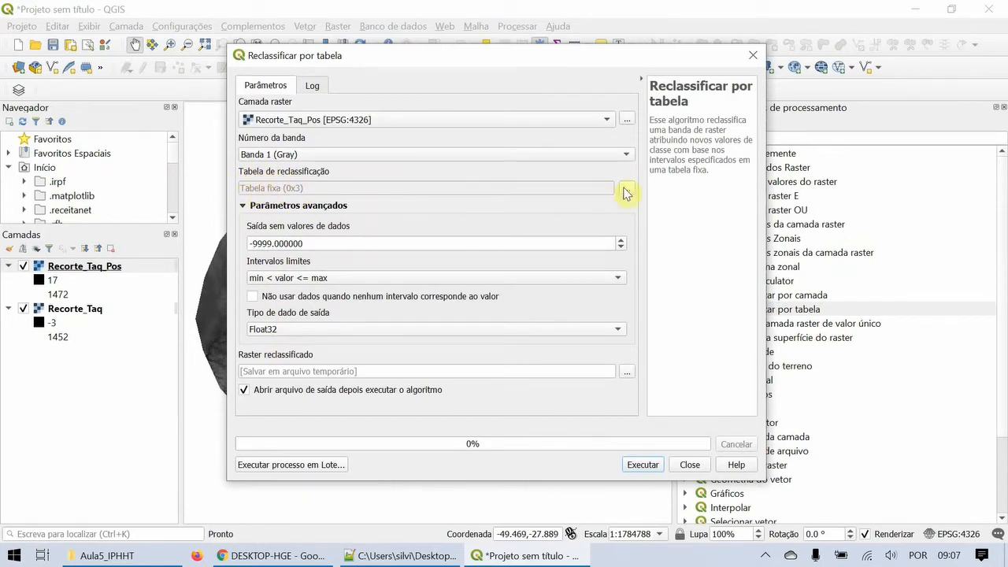
# - Add one row to the reclassification table with minimum 0, maximum 0 and value 0, and accept it
pyautogui.click(629, 190)
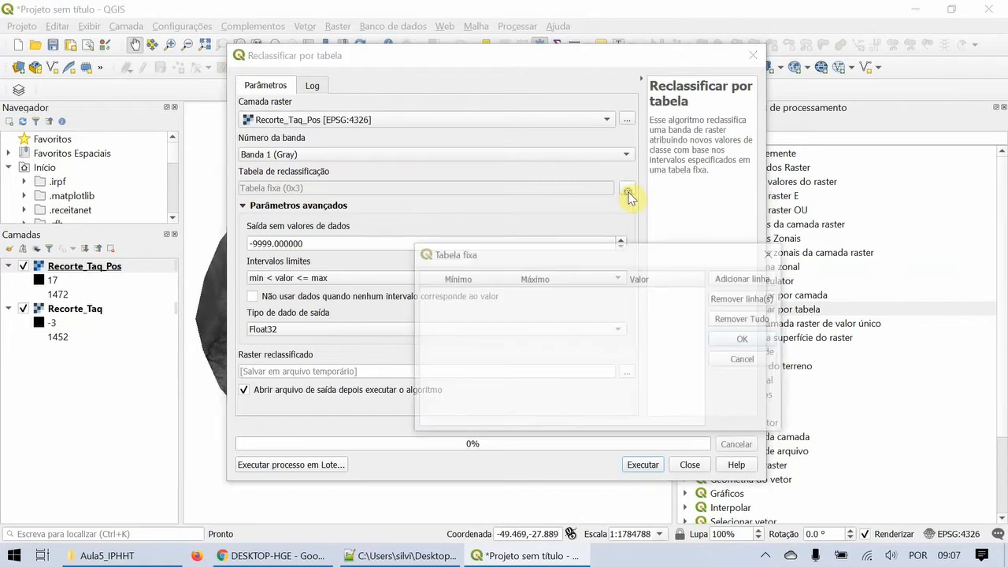
pyautogui.click(738, 280)
pyautogui.click(483, 301)
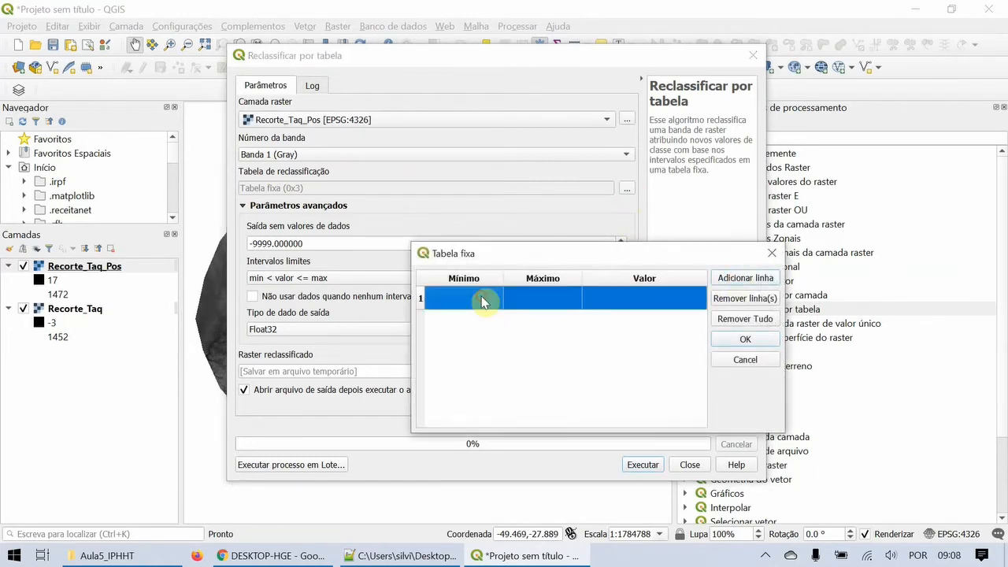
pyautogui.doubleClick(482, 300)
pyautogui.write('0')
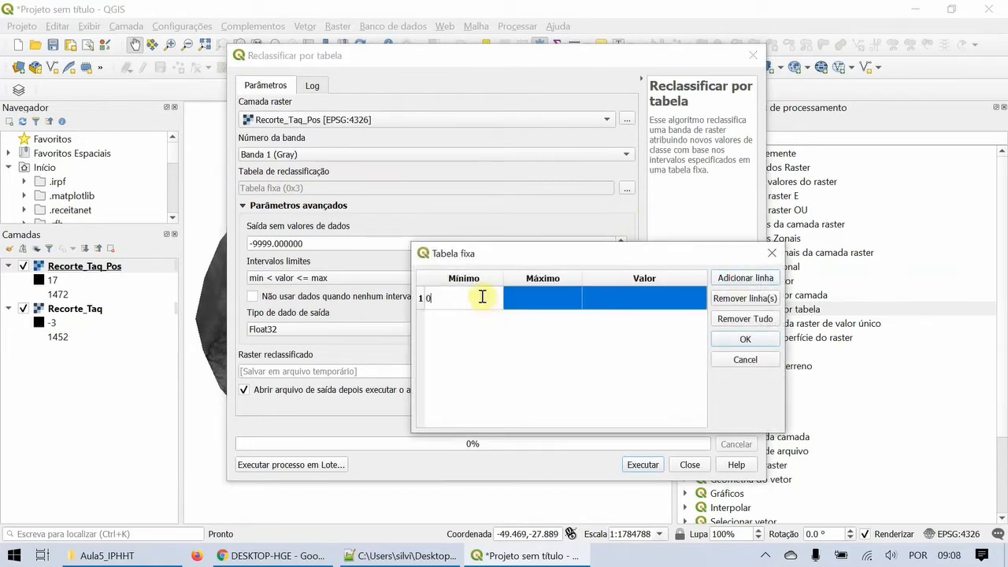
pyautogui.doubleClick(541, 298)
pyautogui.write('0')
pyautogui.click(607, 303)
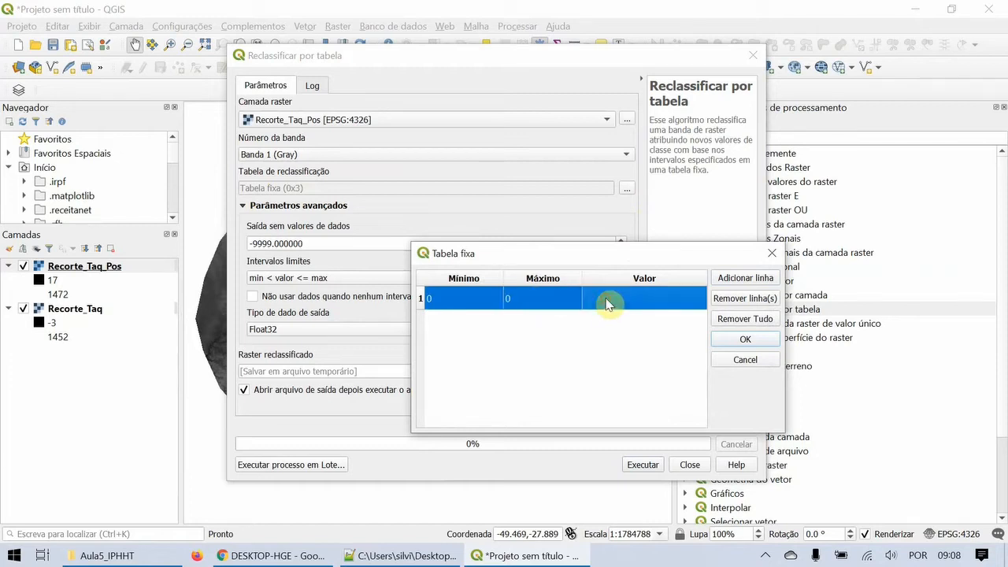
pyautogui.doubleClick(607, 303)
pyautogui.write('0')
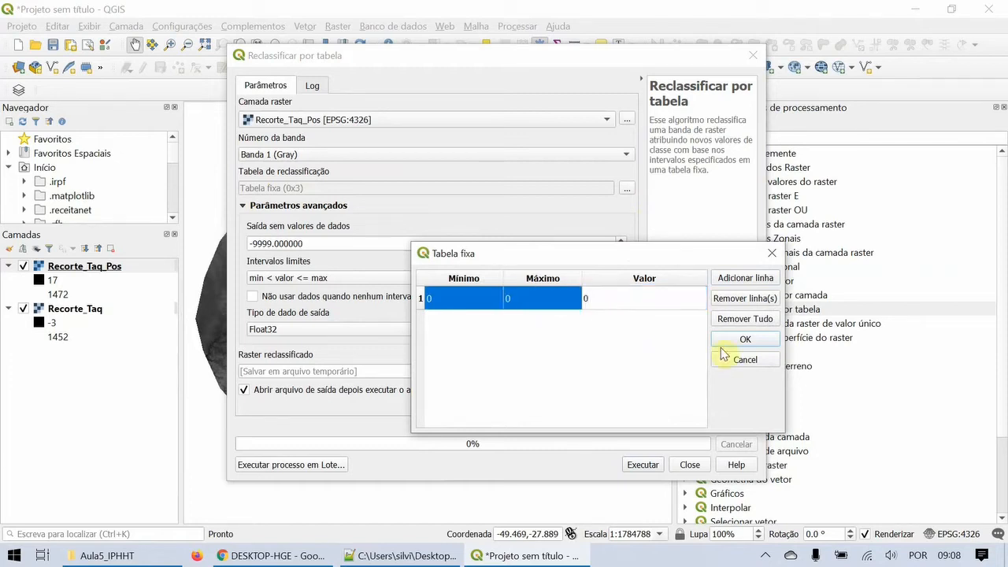
pyautogui.click(549, 312)
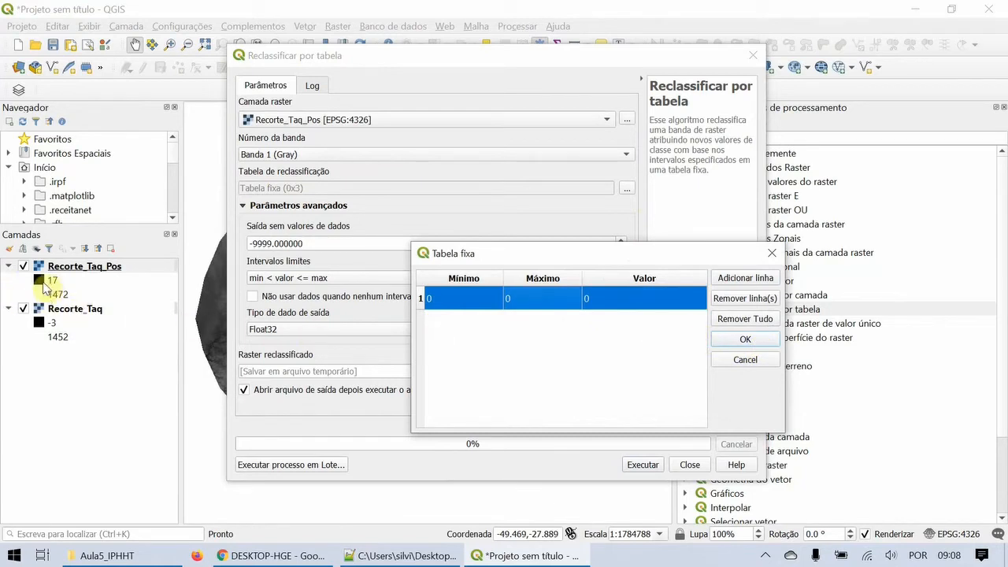
pyautogui.click(745, 340)
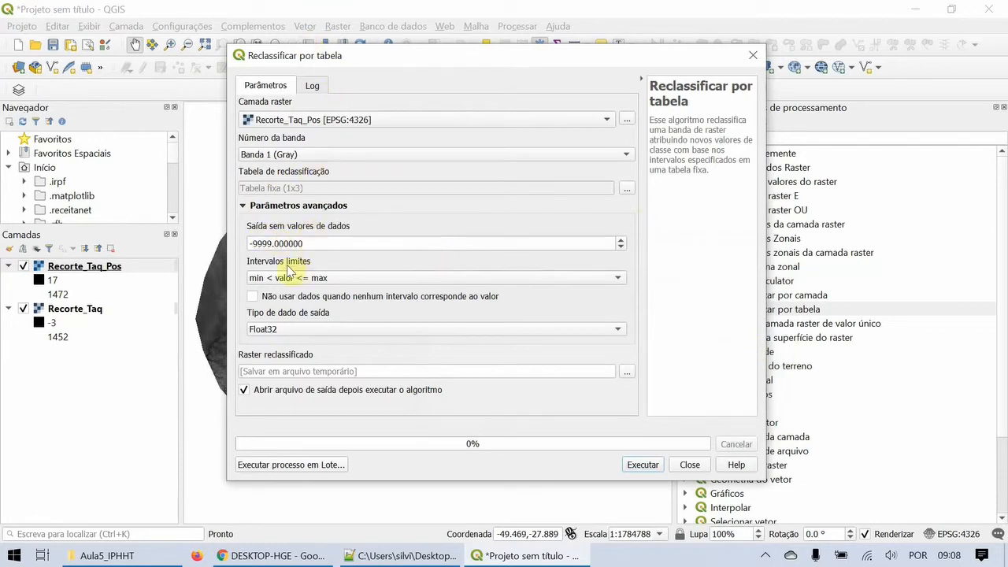
# - Check the no-data output value and set the output data type to Int16
pyautogui.moveTo(250, 247); pyautogui.dragTo(281, 246)
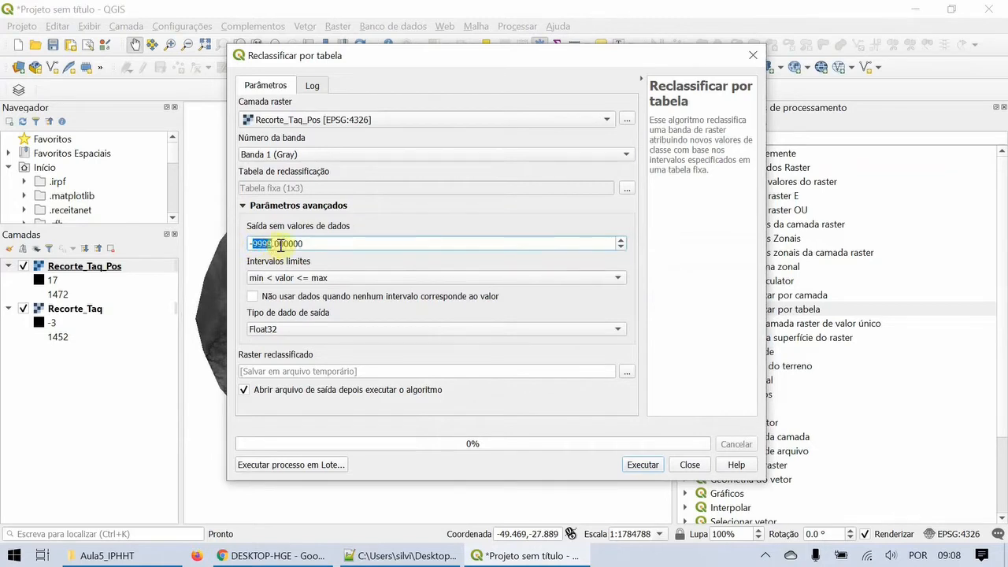
pyautogui.click(279, 245)
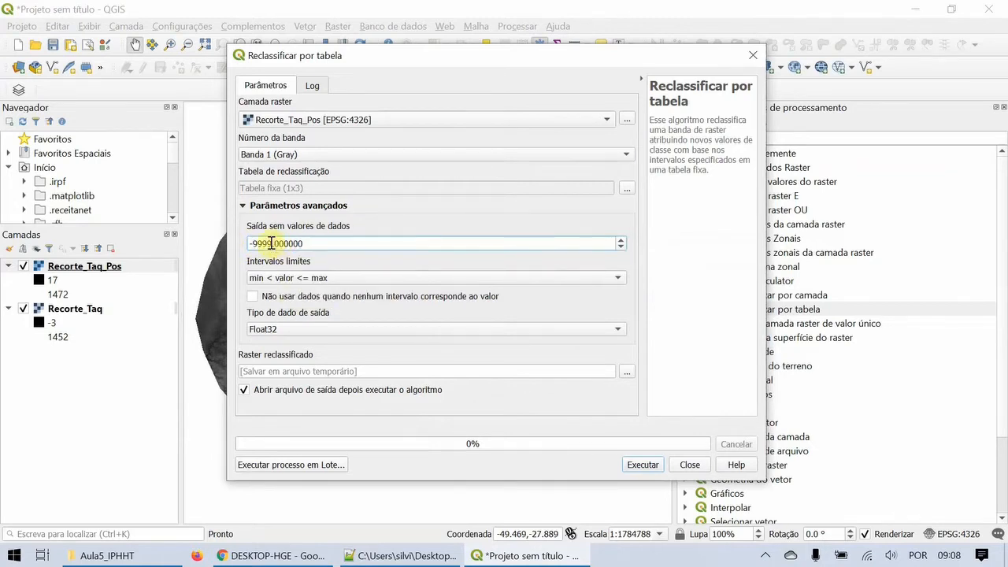
pyautogui.click(277, 331)
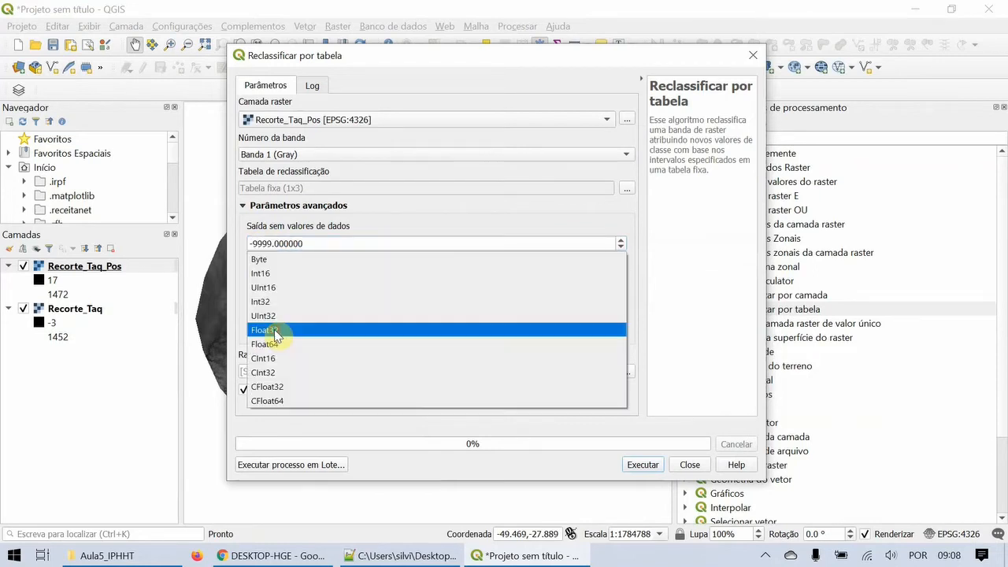
pyautogui.click(270, 282)
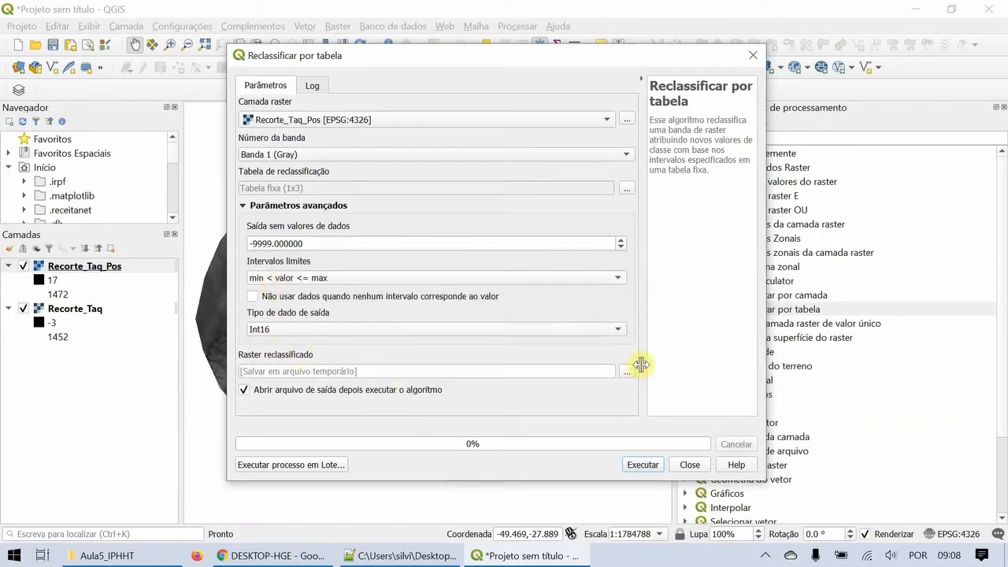
# - Set the output file to Taq_Pos_Reclass.tif in the Aula5_IPHHT folder and run the table reclassification, closing the tool
pyautogui.click(628, 373)
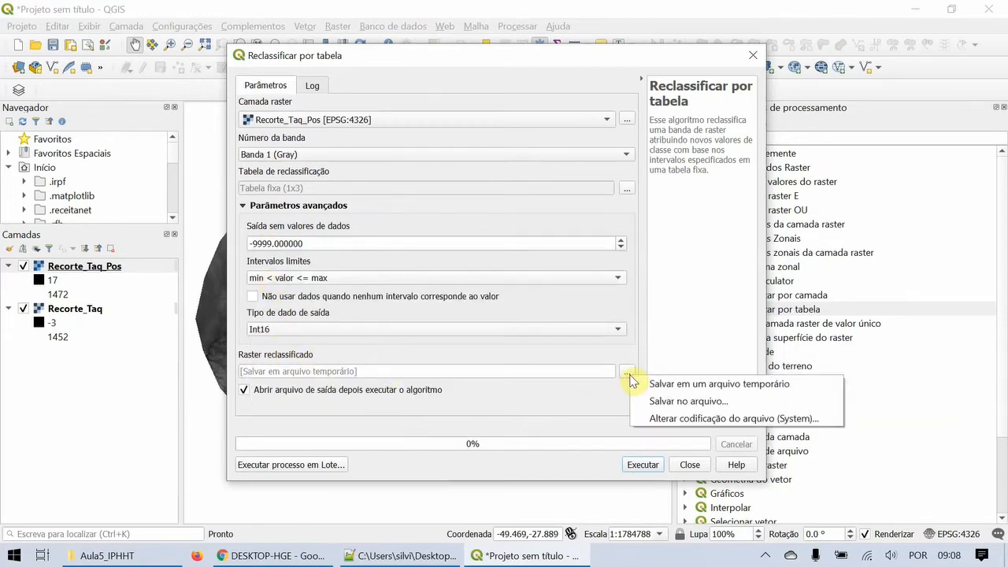
pyautogui.click(664, 403)
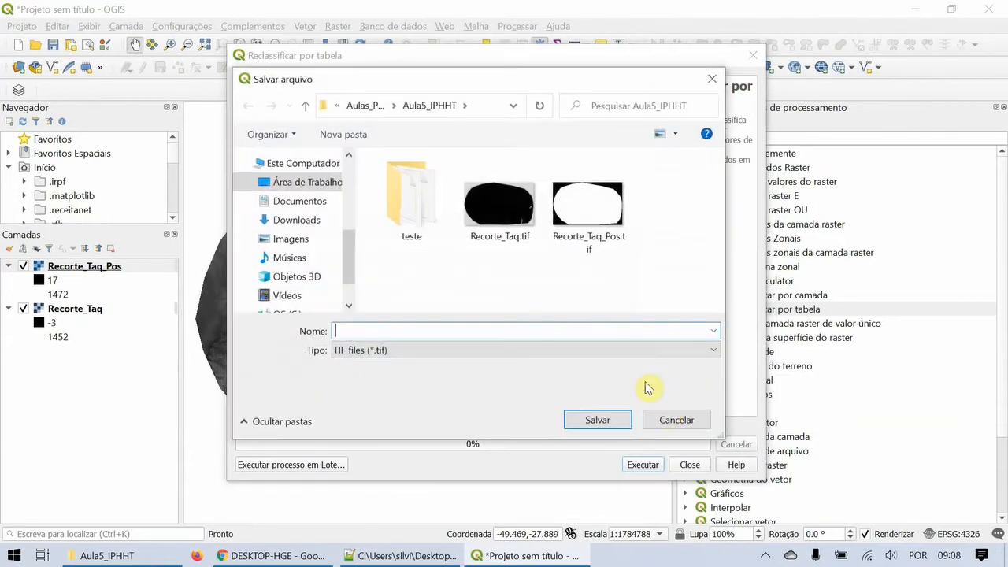
pyautogui.click(514, 244)
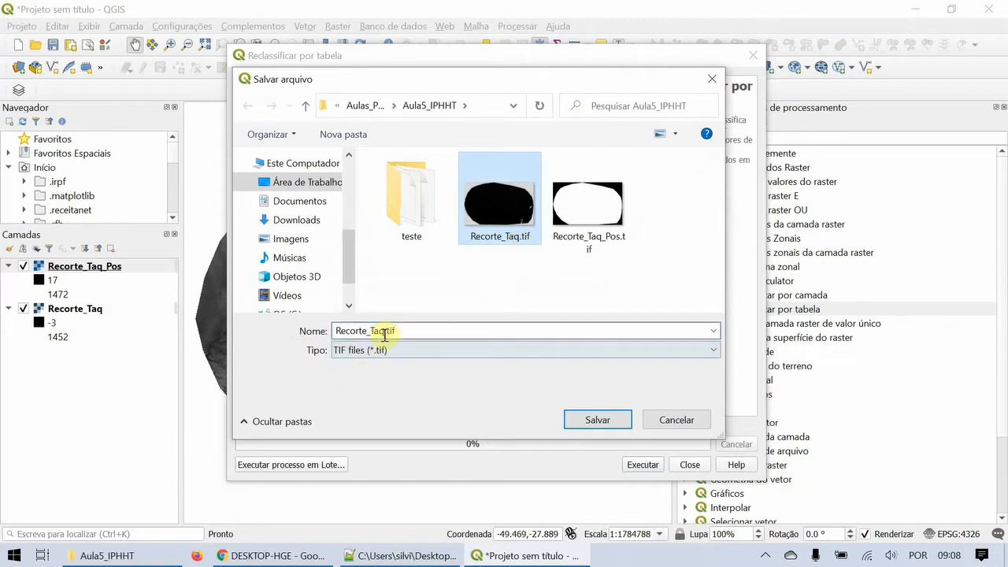
pyautogui.click(556, 240)
pyautogui.click(373, 329)
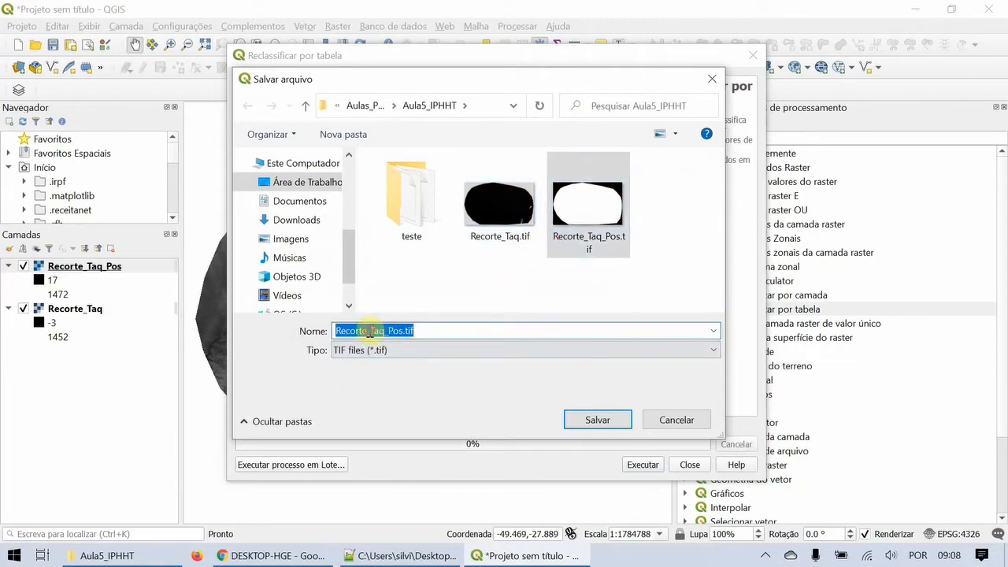
pyautogui.moveTo(371, 331); pyautogui.dragTo(316, 331)
pyautogui.press('BackSpace')
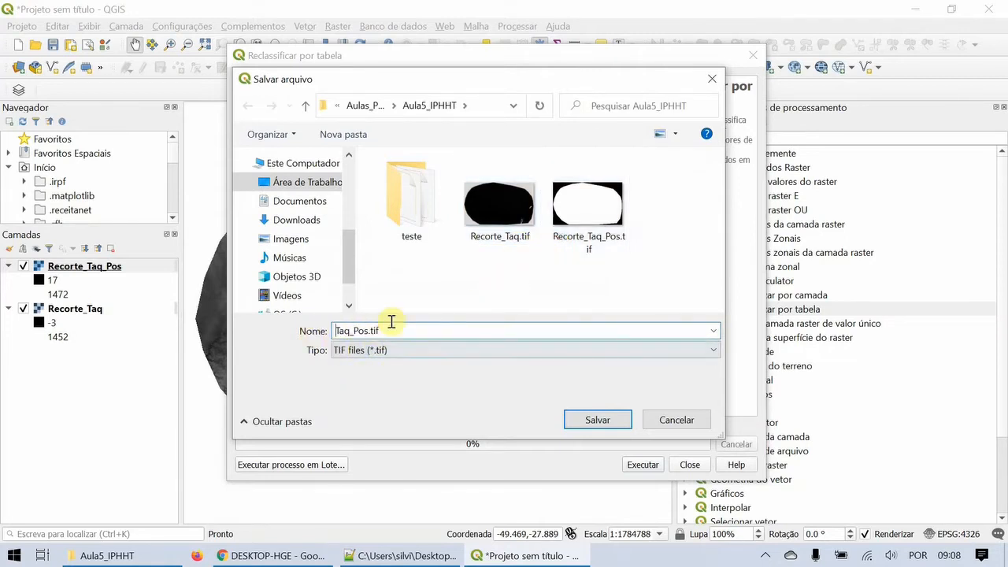
pyautogui.click(369, 330)
pyautogui.write('_')
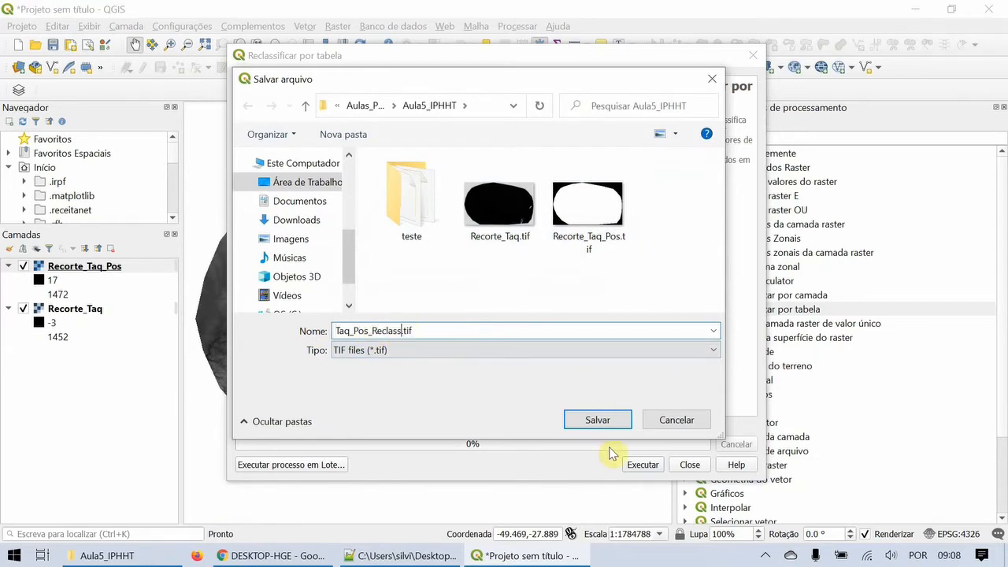
pyautogui.write('Reclass')
pyautogui.click(592, 420)
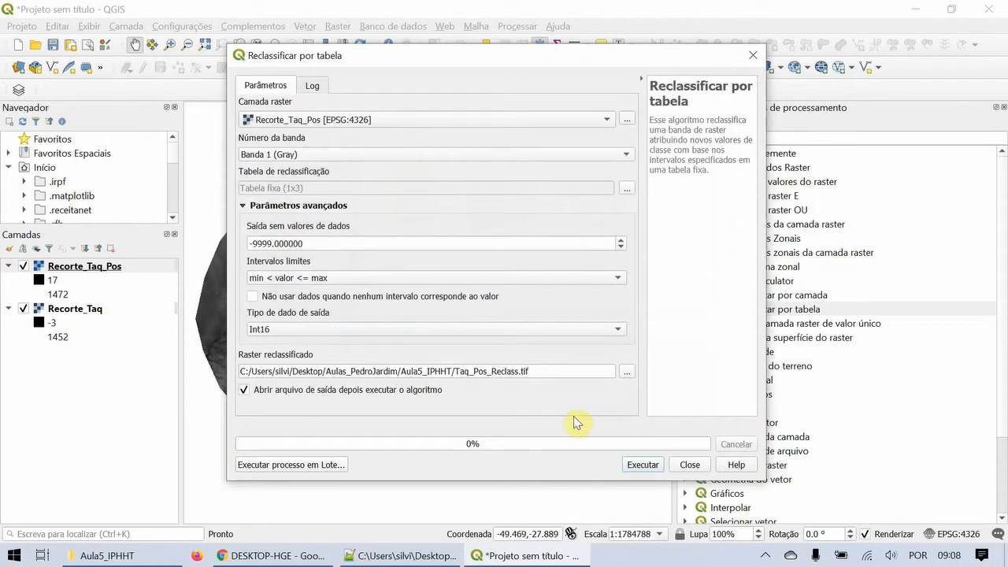
pyautogui.click(642, 465)
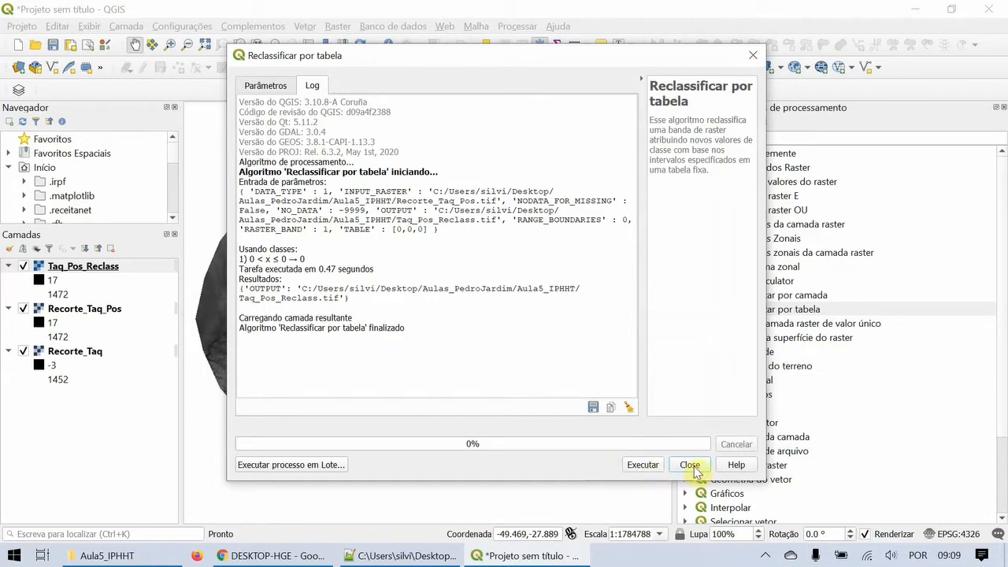
pyautogui.click(690, 464)
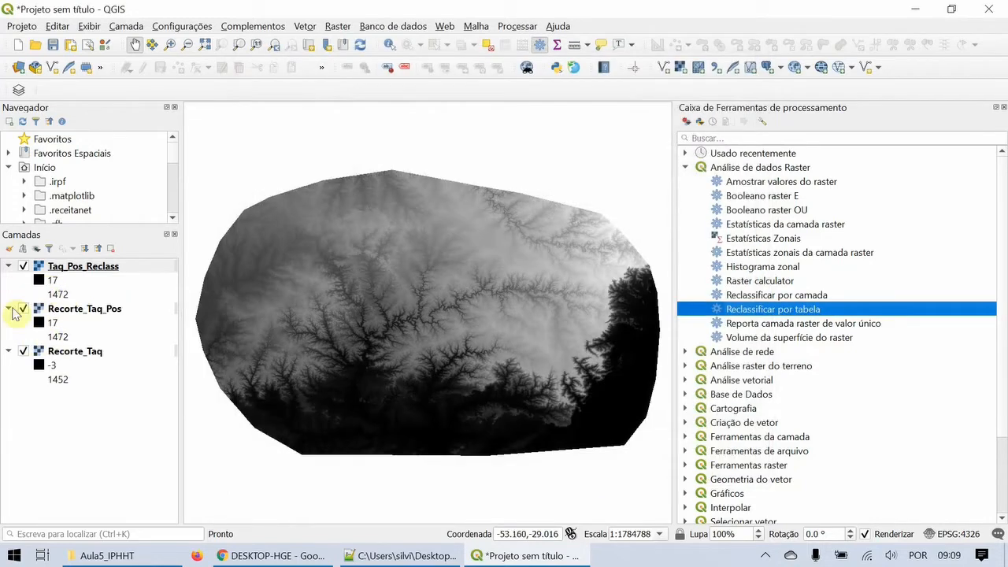
# - Toggle the Taq_Pos_Reclass layer's visibility off and on, and close the processing toolbox
pyautogui.click(22, 269)
pyautogui.click(23, 268)
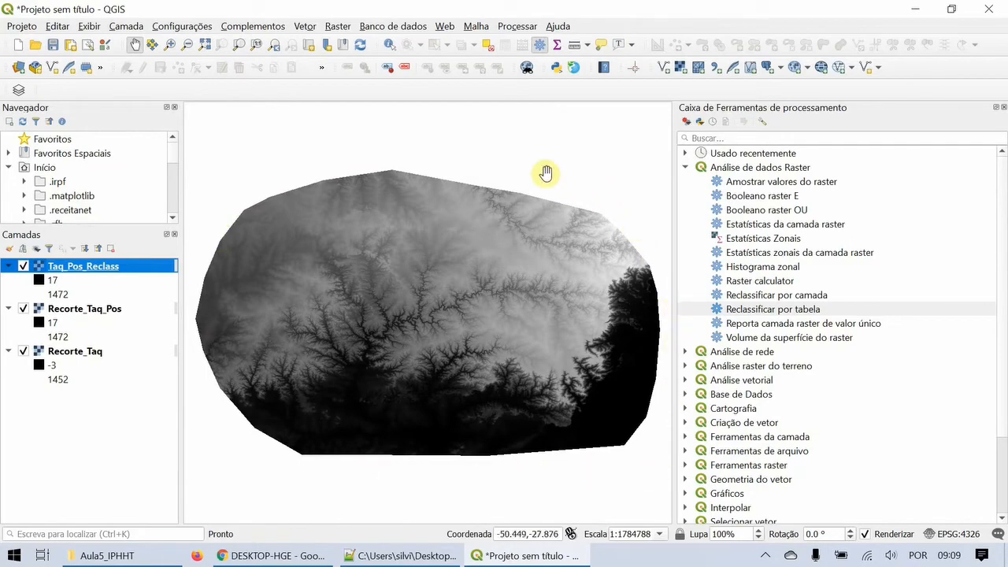
pyautogui.click(1003, 108)
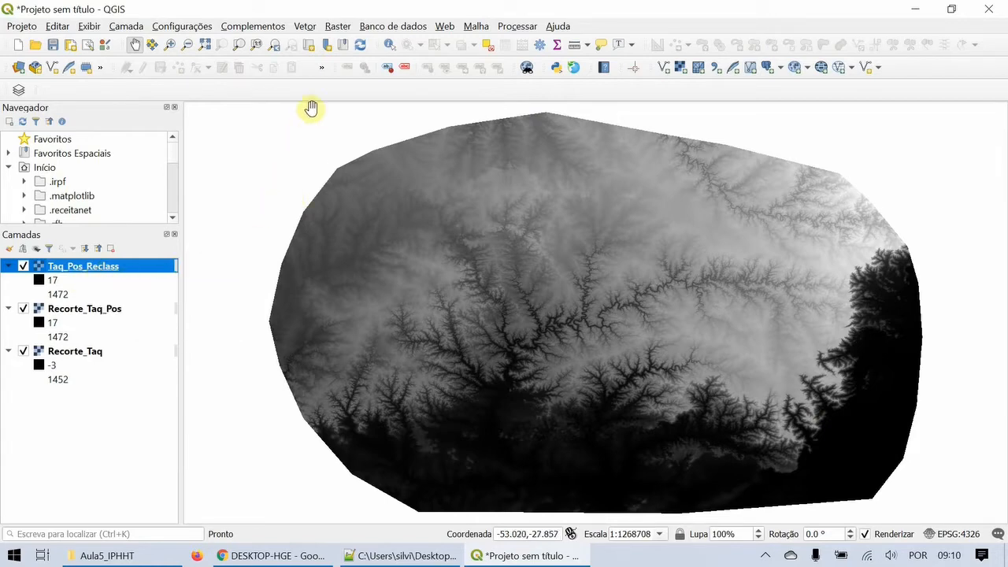
# - Open the raster format conversion for Taq_Pos_Reclass, setting the no-data value to -9999 and enabling copying of all subdatasets to individual output files
pyautogui.click(337, 27)
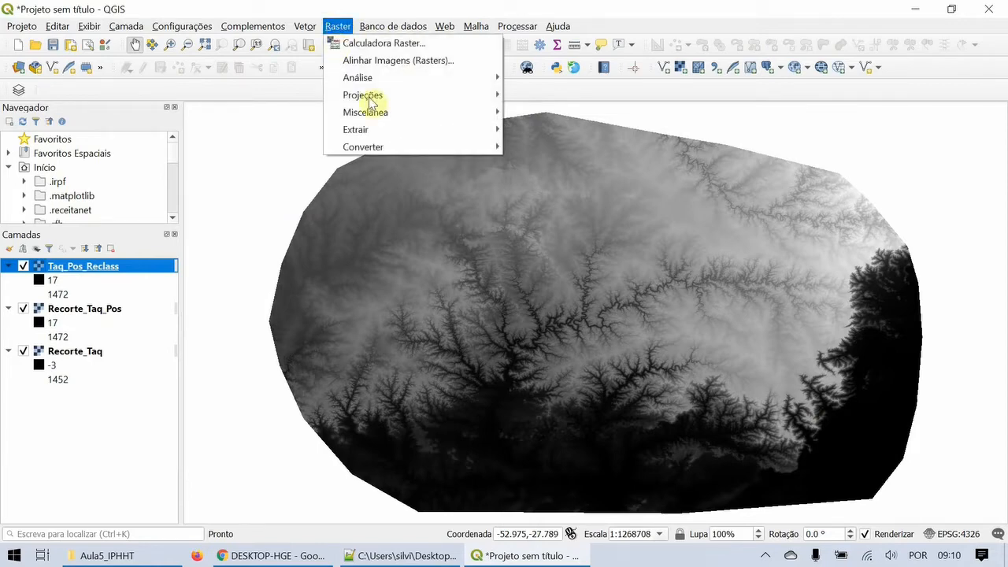
pyautogui.moveTo(399, 148)
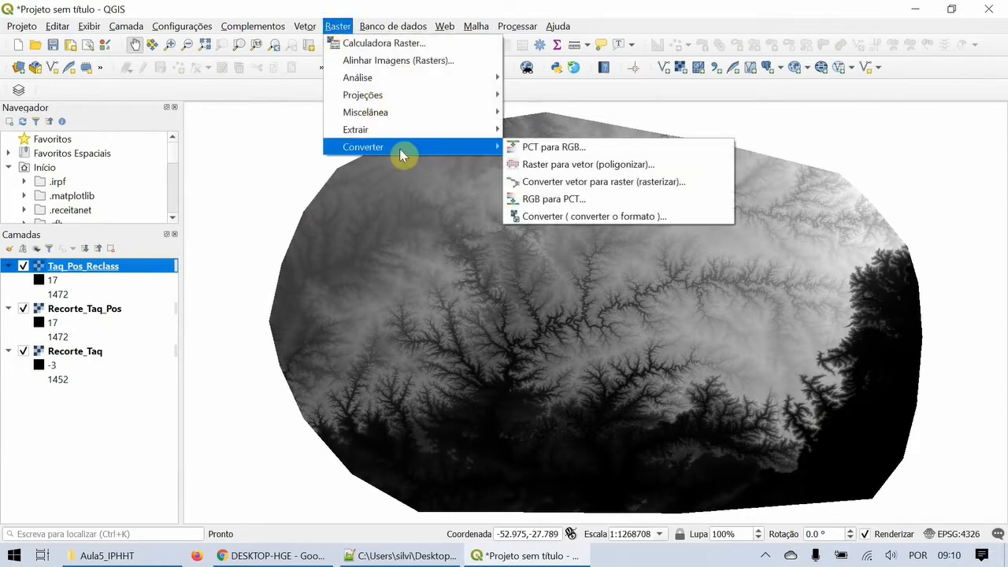
pyautogui.click(550, 218)
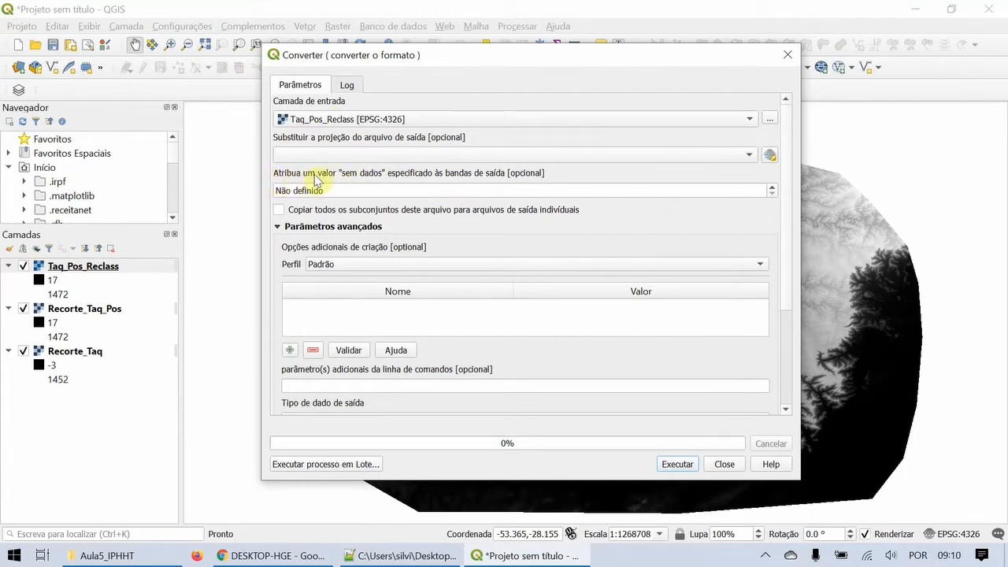
pyautogui.click(771, 193)
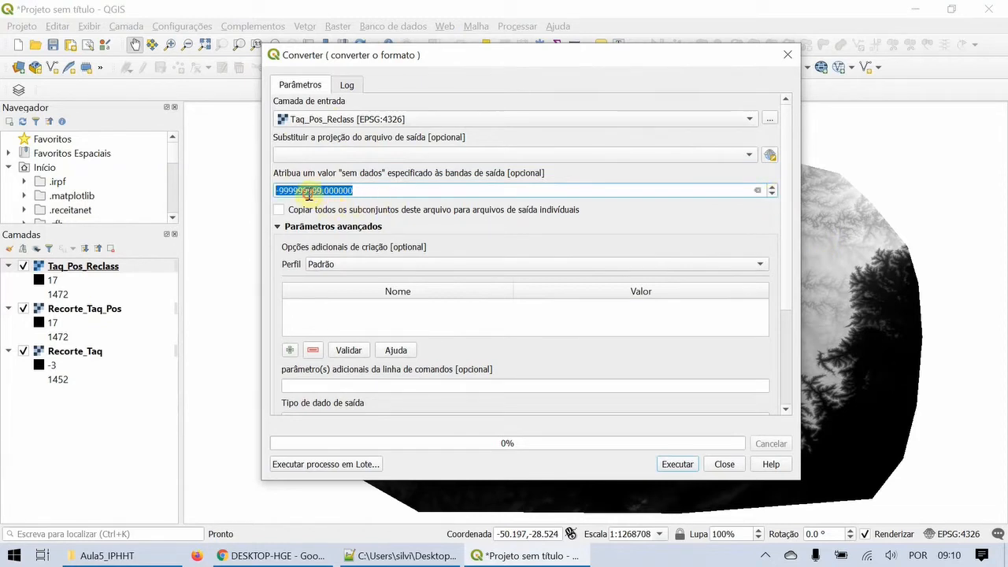
pyautogui.moveTo(297, 193); pyautogui.dragTo(322, 193)
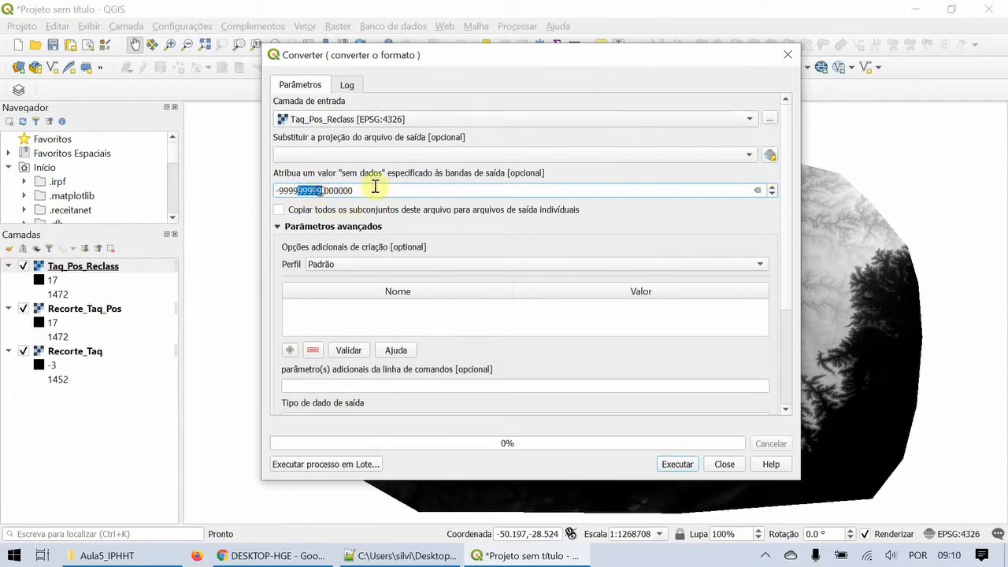
pyautogui.press('BackSpace')
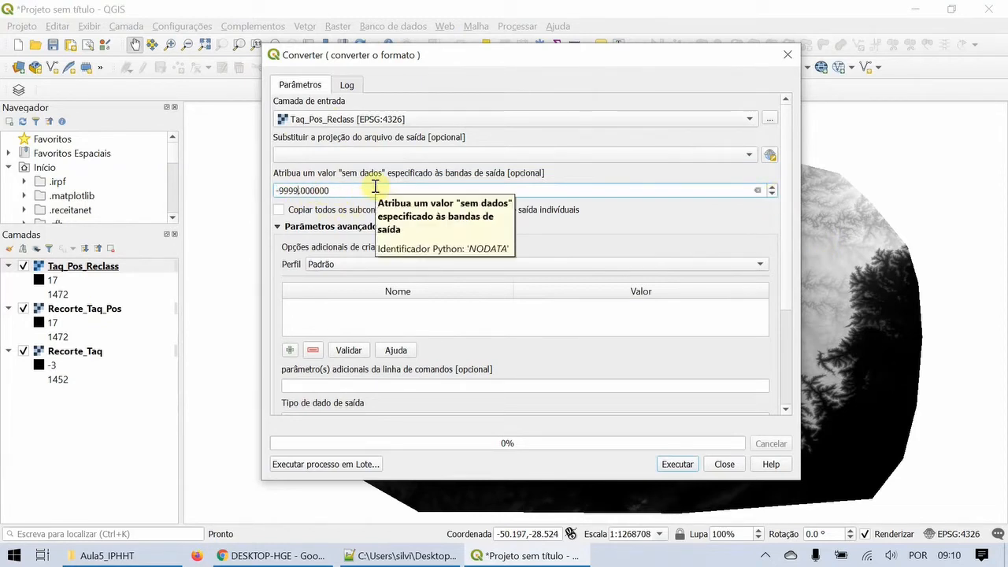
pyautogui.click(278, 210)
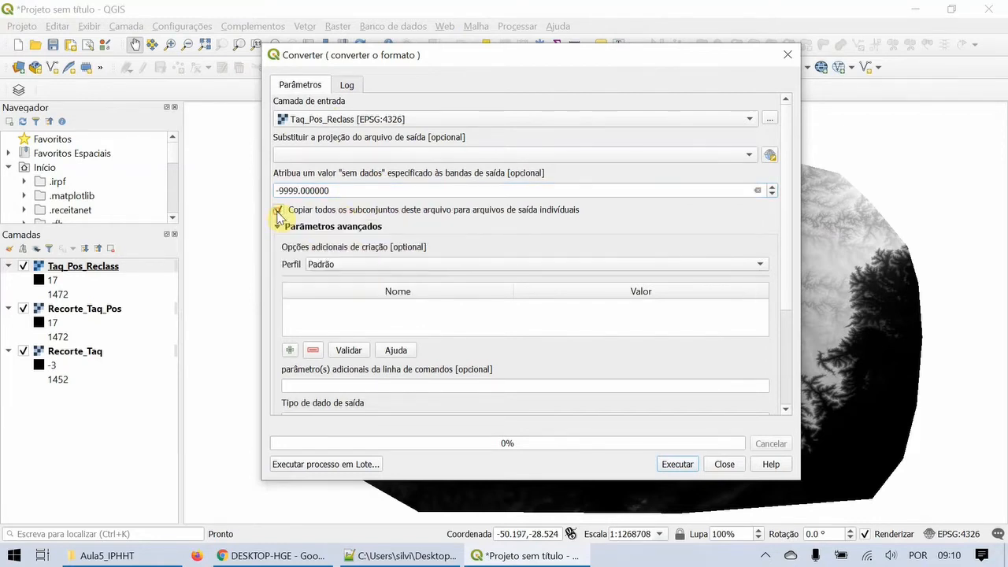
# - Set the conversion's output data type to Int16
pyautogui.moveTo(789, 252); pyautogui.dragTo(789, 350)
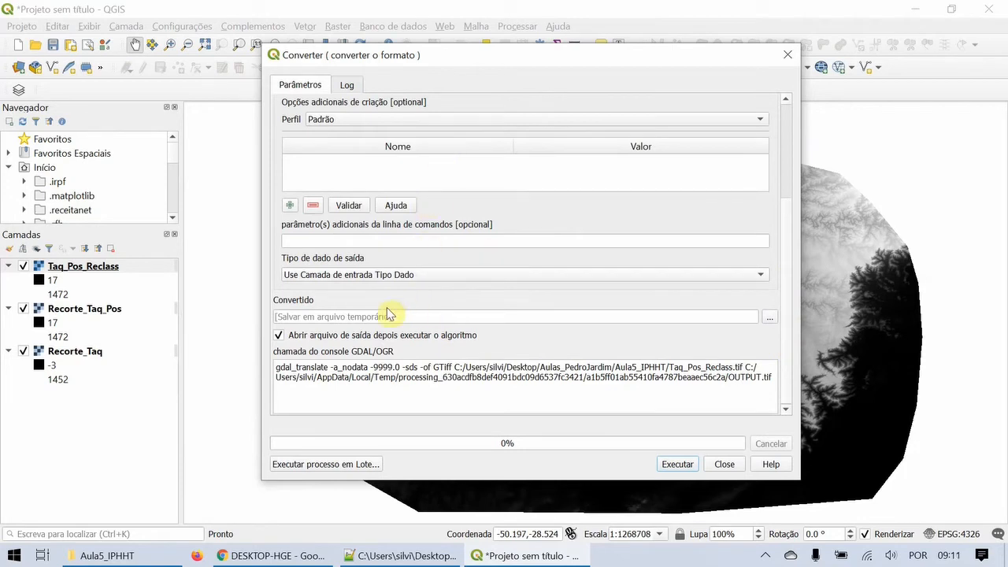
pyautogui.click(398, 275)
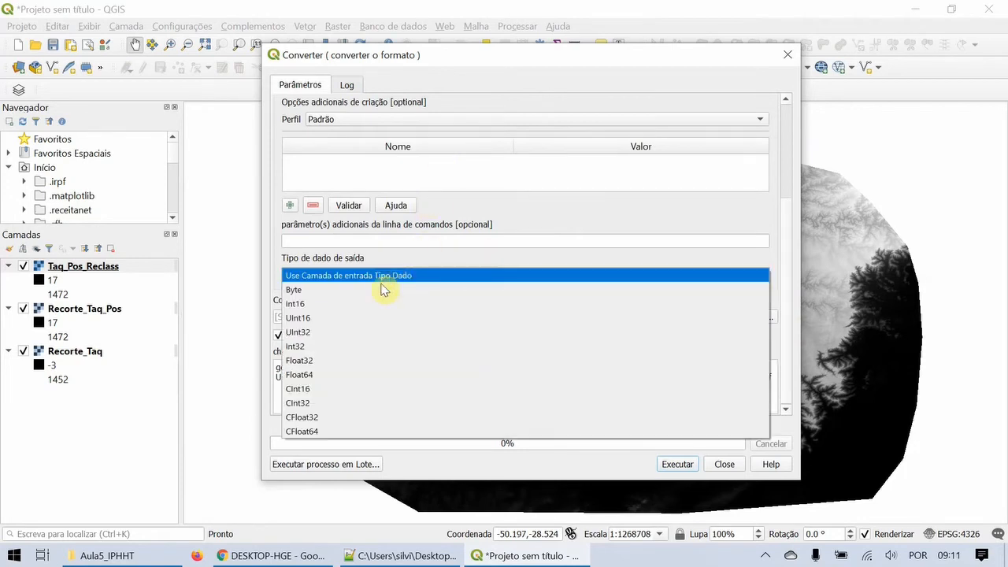
pyautogui.click(320, 304)
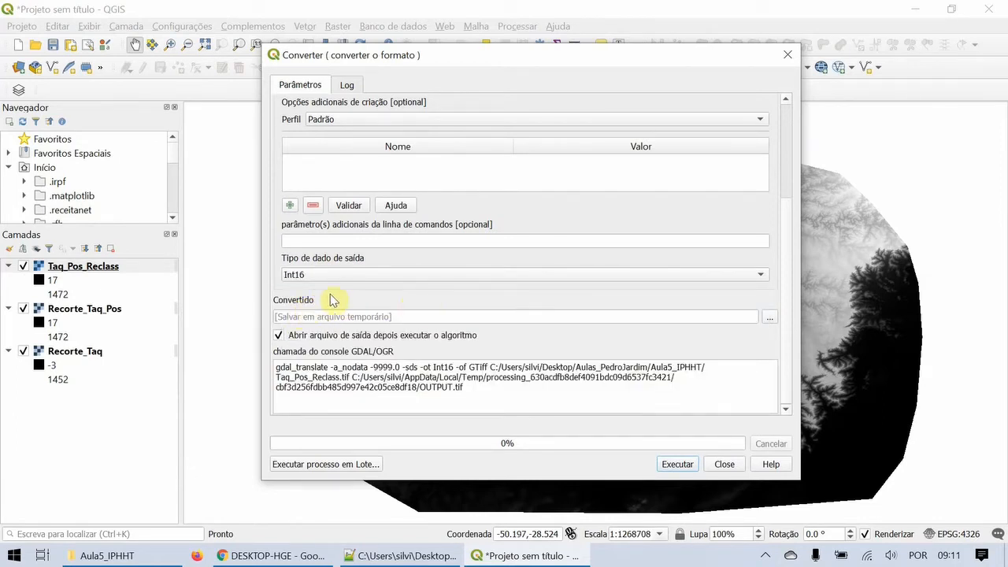
# - Choose to save the converted raster to a file in the Aula5_IPHHT folder, naming it Taq_Pos_QGIS
pyautogui.click(770, 316)
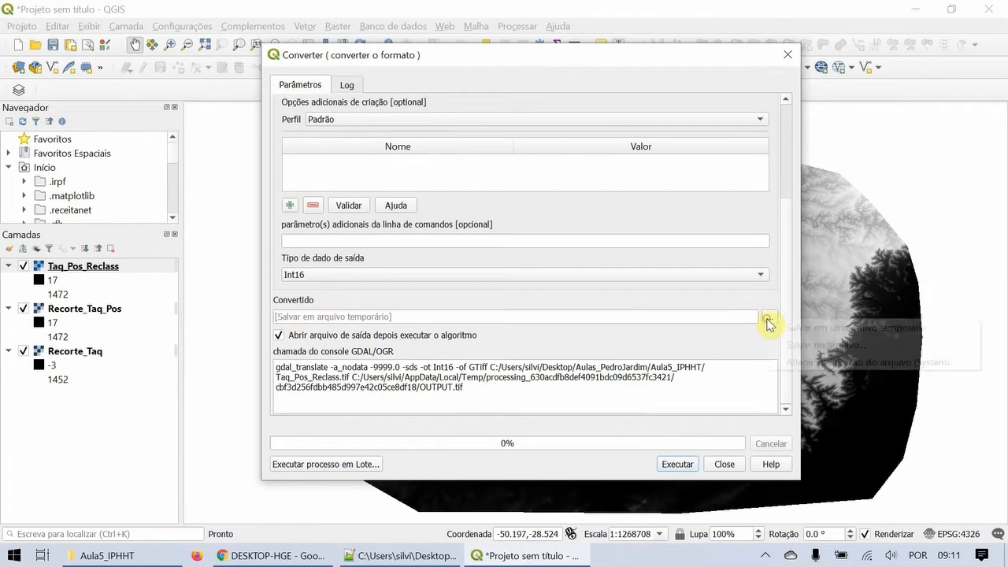
pyautogui.click(795, 345)
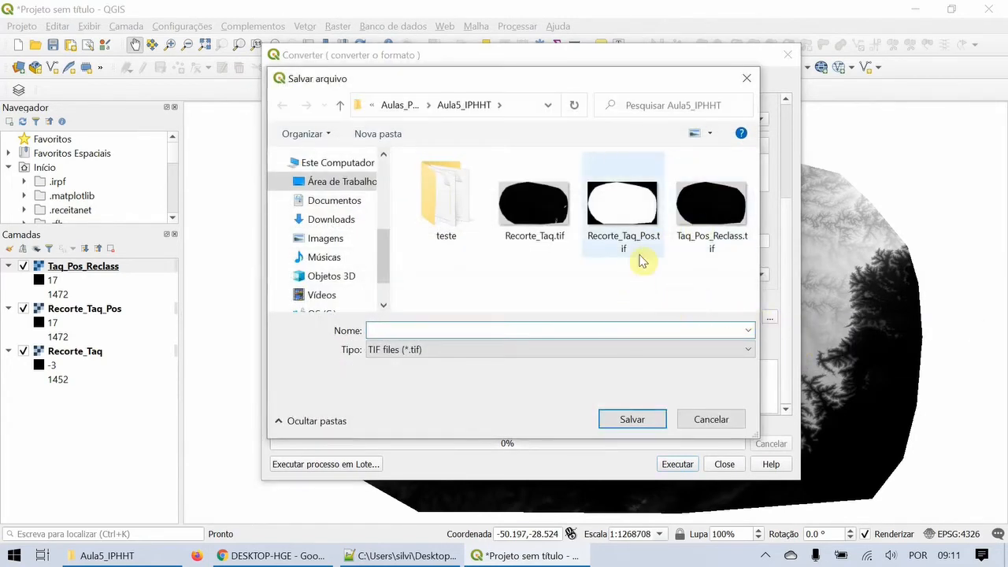
pyautogui.click(630, 251)
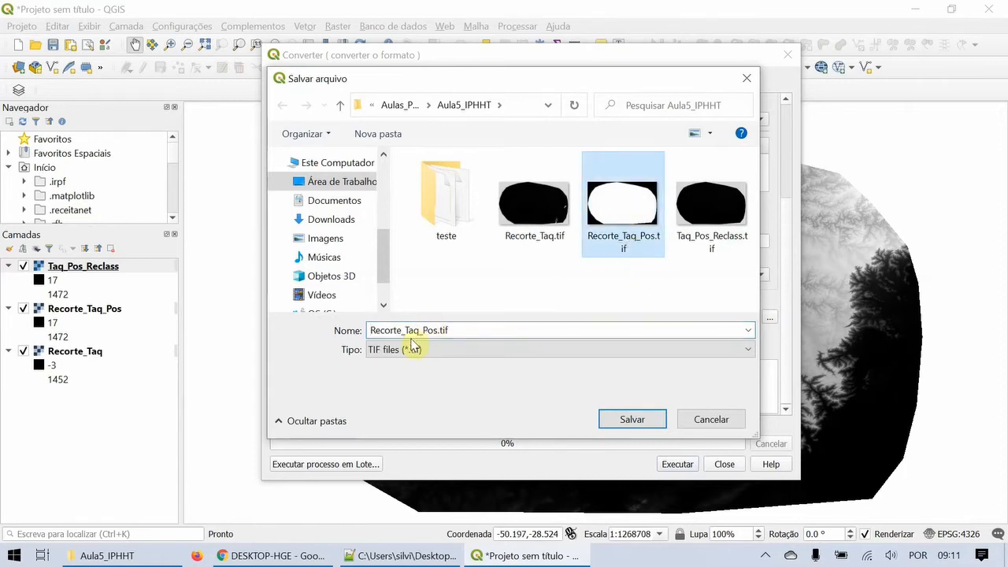
pyautogui.doubleClick(412, 331)
pyautogui.moveTo(405, 331); pyautogui.dragTo(367, 335)
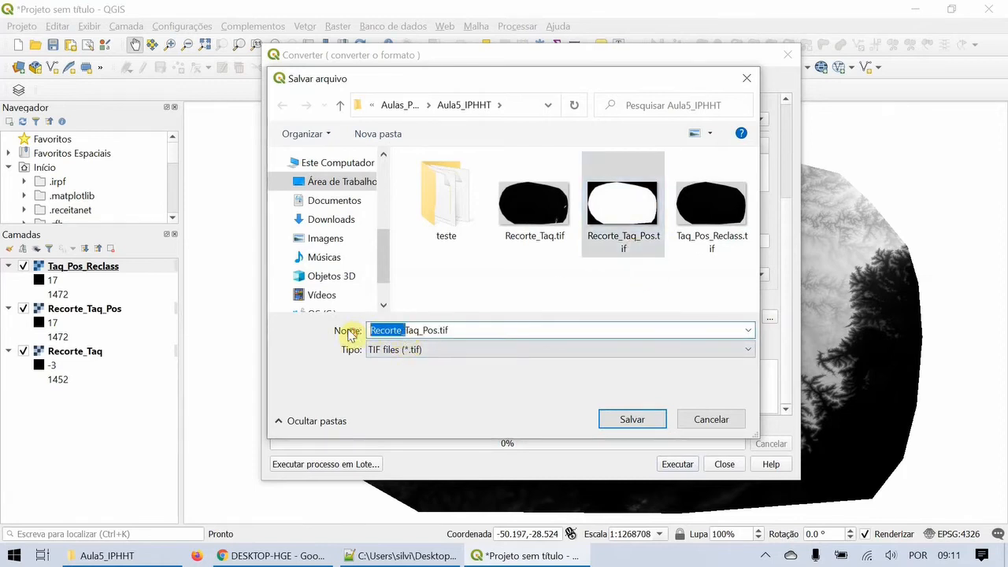
pyautogui.press('BackSpace')
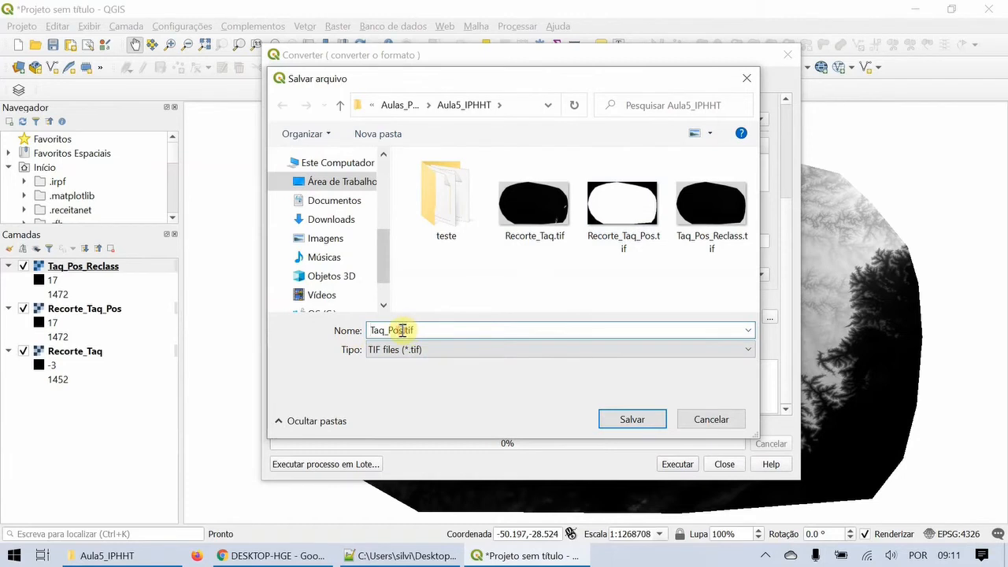
pyautogui.write('_QGIS')
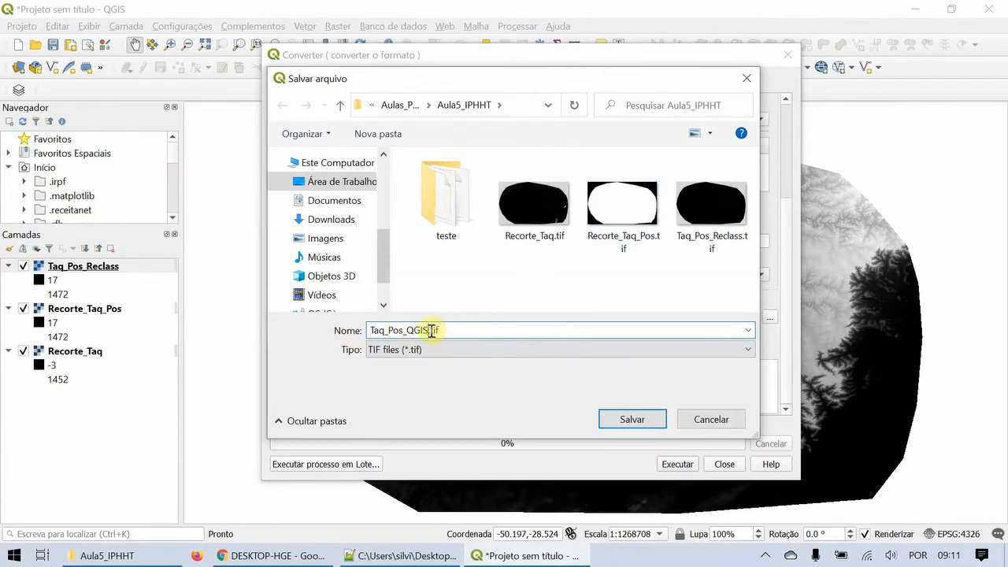
# - Save the output Taq_Pos_QGIS in ASC format and run the conversion, closing the tool
pyautogui.moveTo(427, 330); pyautogui.dragTo(406, 331)
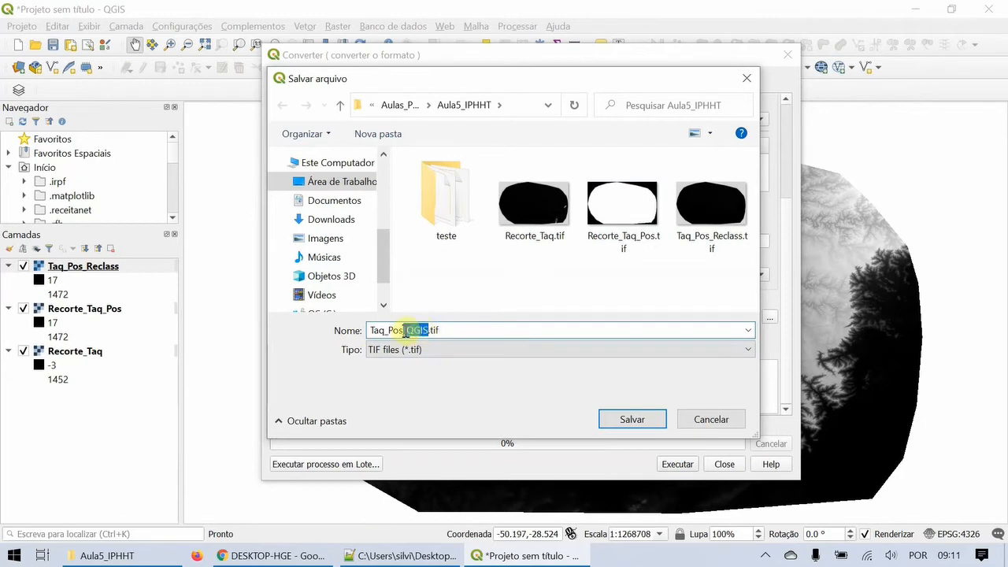
pyautogui.click(419, 330)
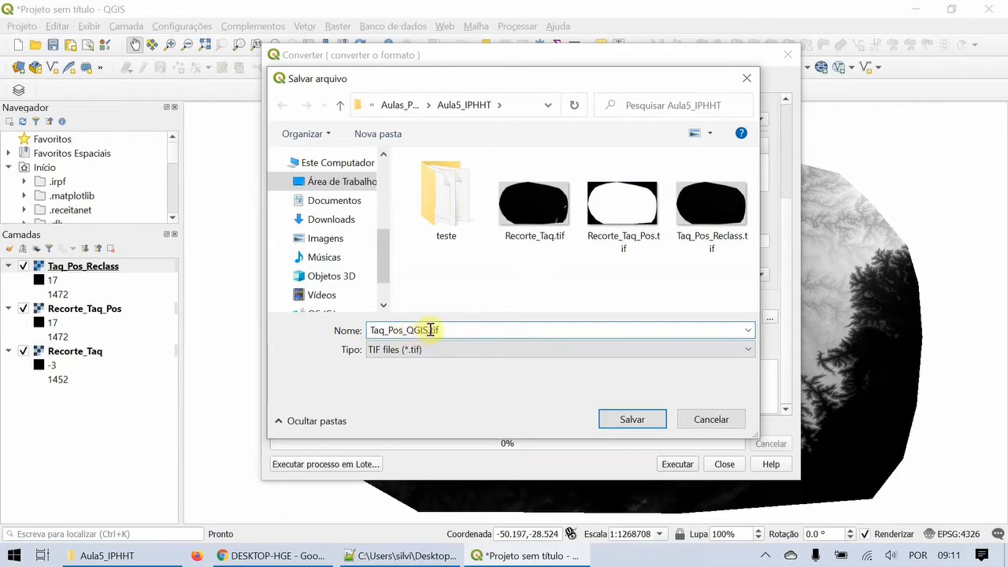
pyautogui.moveTo(429, 331); pyautogui.dragTo(404, 331)
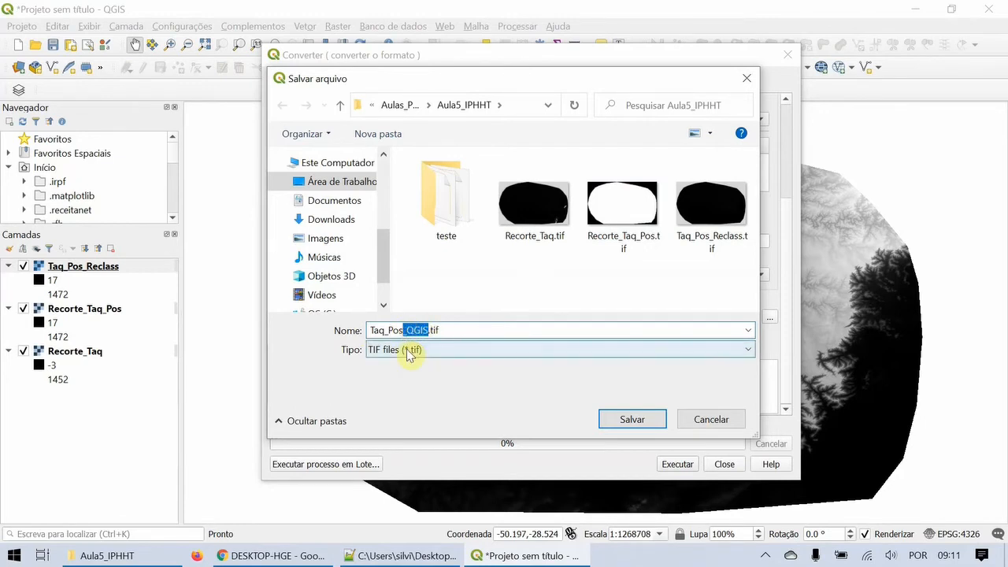
pyautogui.click(408, 350)
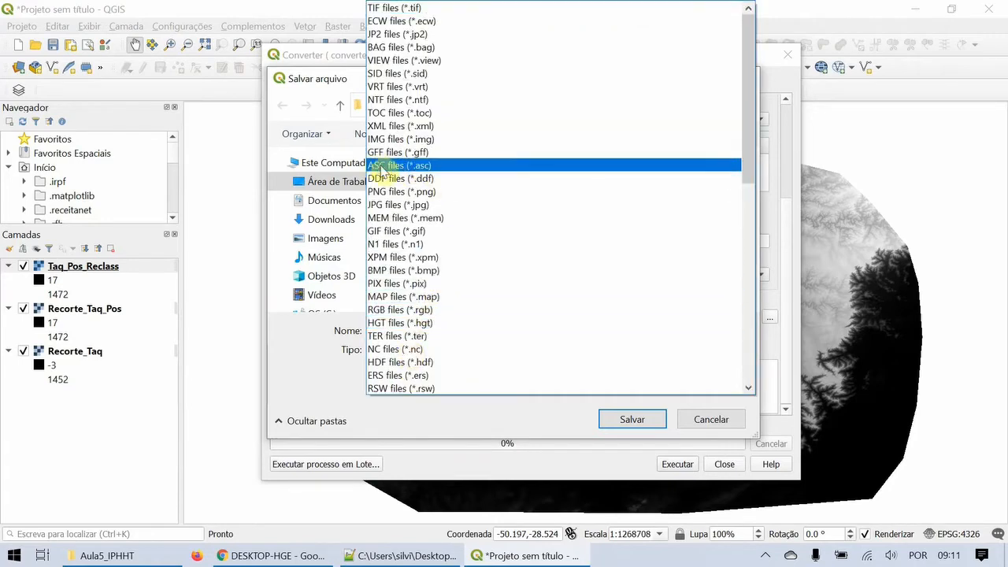
pyautogui.click(411, 166)
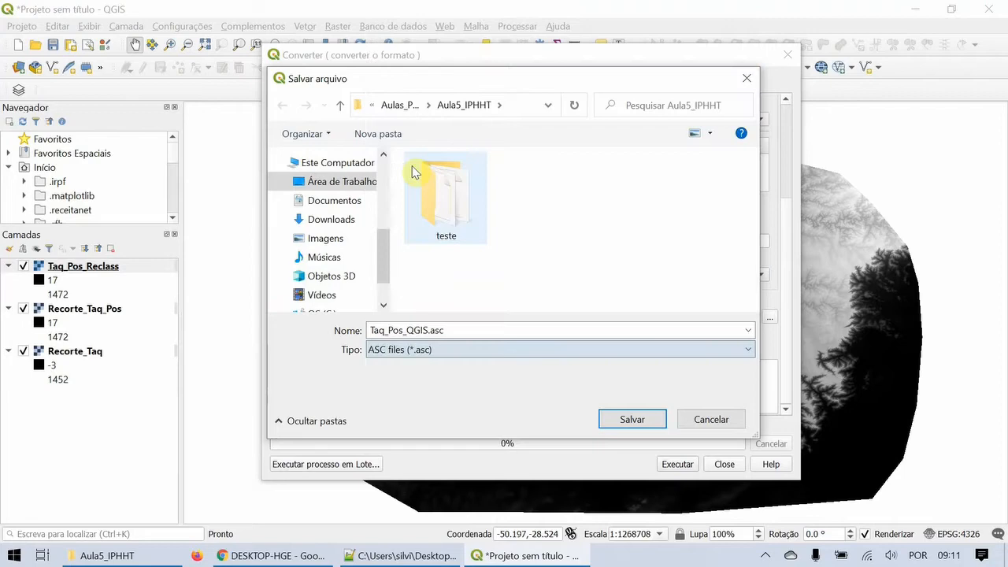
pyautogui.click(635, 420)
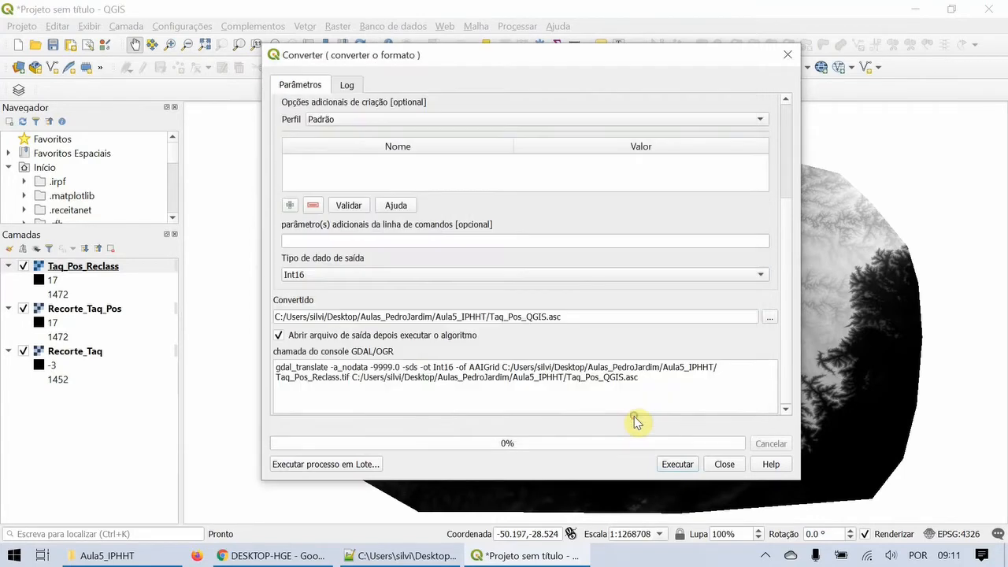
pyautogui.click(679, 466)
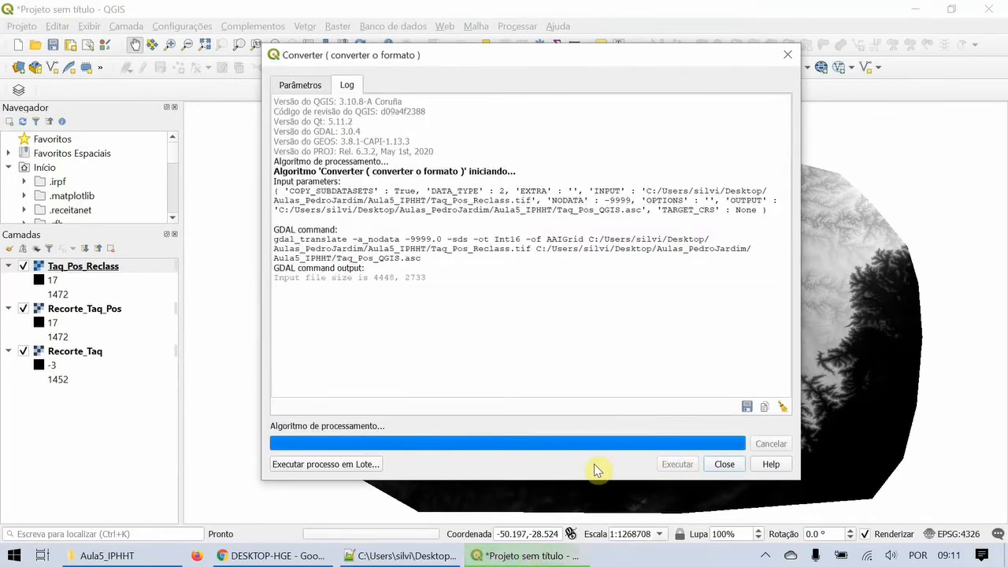
pyautogui.click(725, 464)
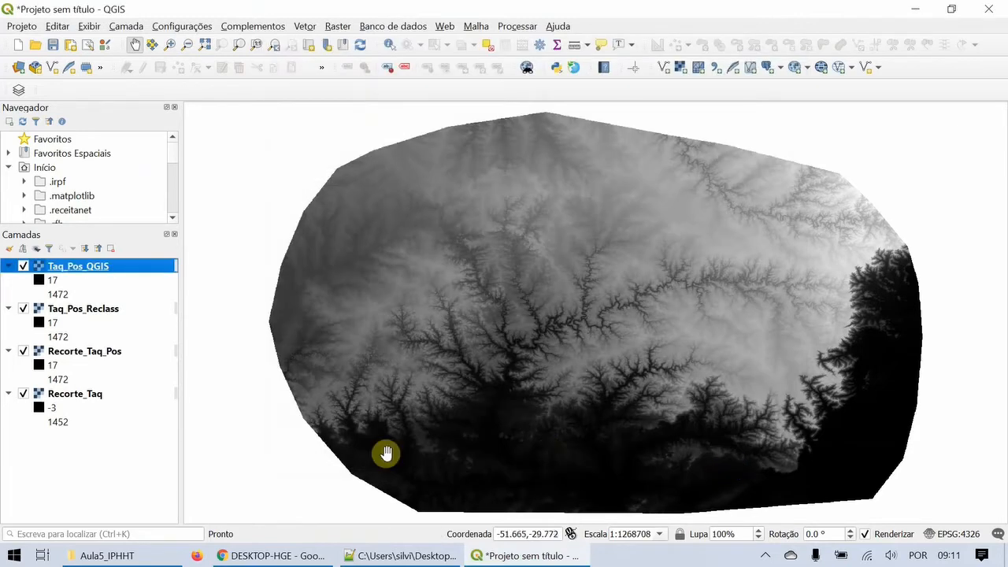
# - Hide the Taq_Pos_Reclass, Recorte_Taq_Pos and Recorte_Taq layers, leaving only Taq_Pos_QGIS displayed
pyautogui.click(24, 308)
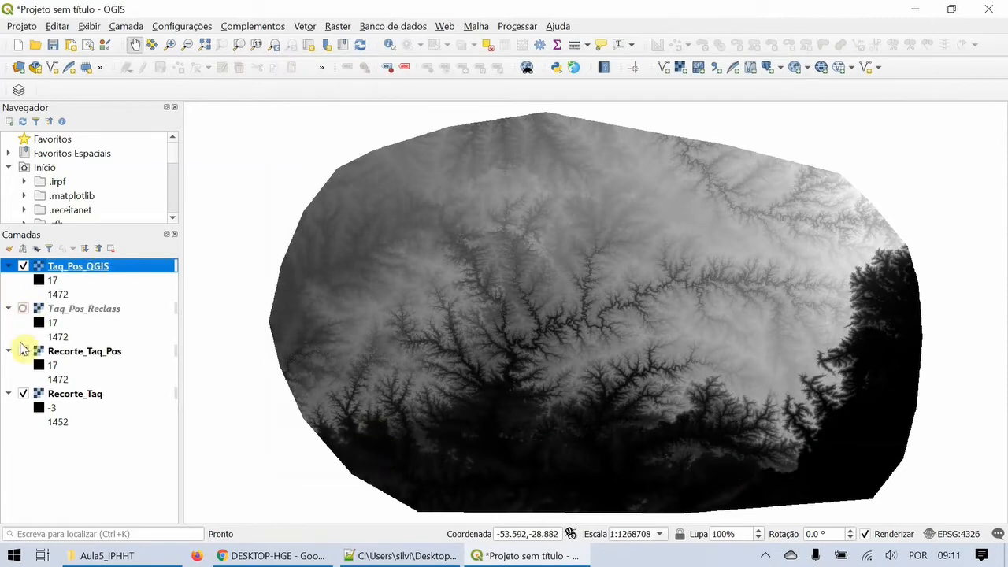
pyautogui.click(24, 350)
pyautogui.click(24, 393)
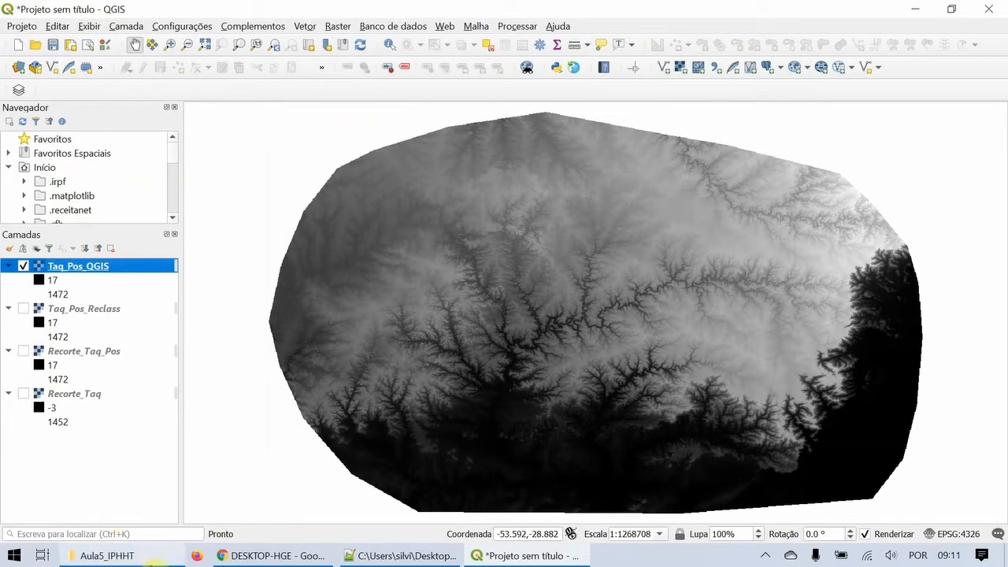
# - Open Taq_Pos_QGIS.asc from the Aula5_IPHHT folder in Notepad++ and close the MDE_Taq_IPHHT.asc file
pyautogui.moveTo(152, 561)
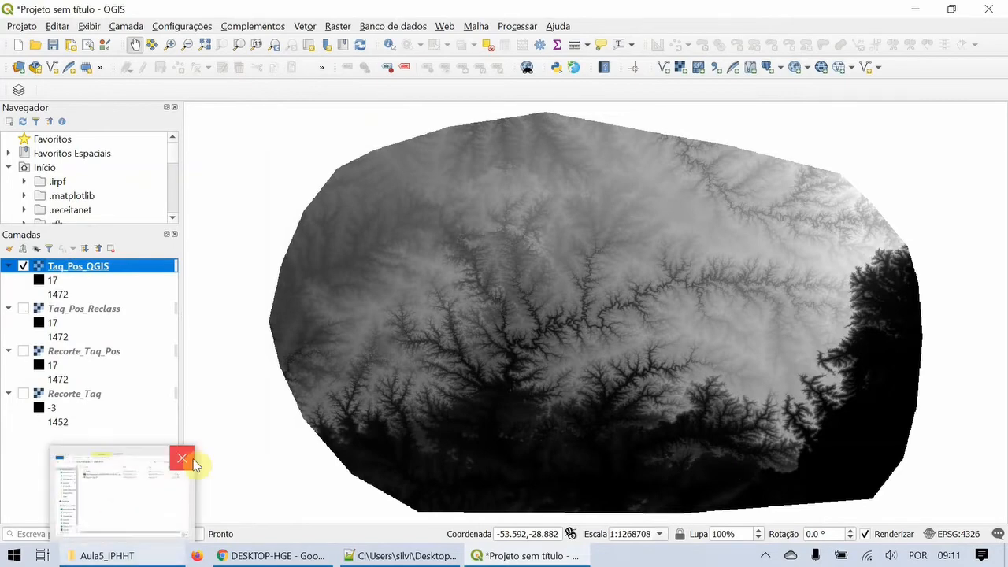
pyautogui.click(152, 561)
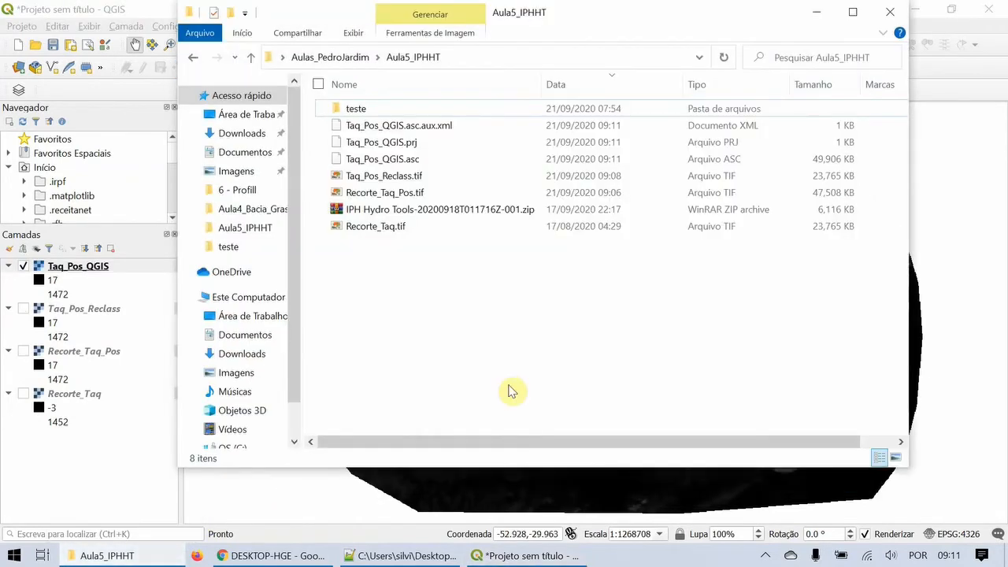
pyautogui.rightClick(402, 166)
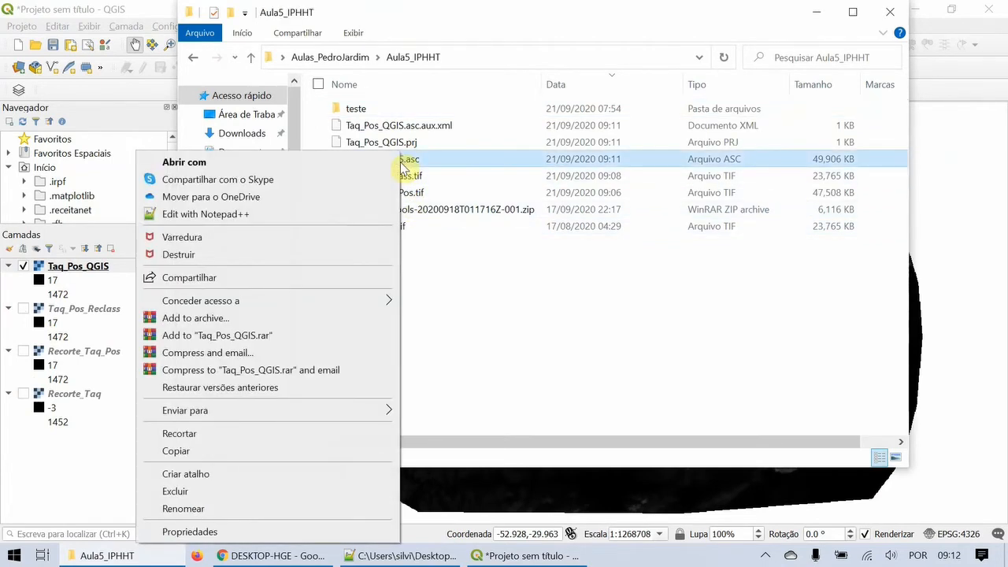
pyautogui.click(200, 214)
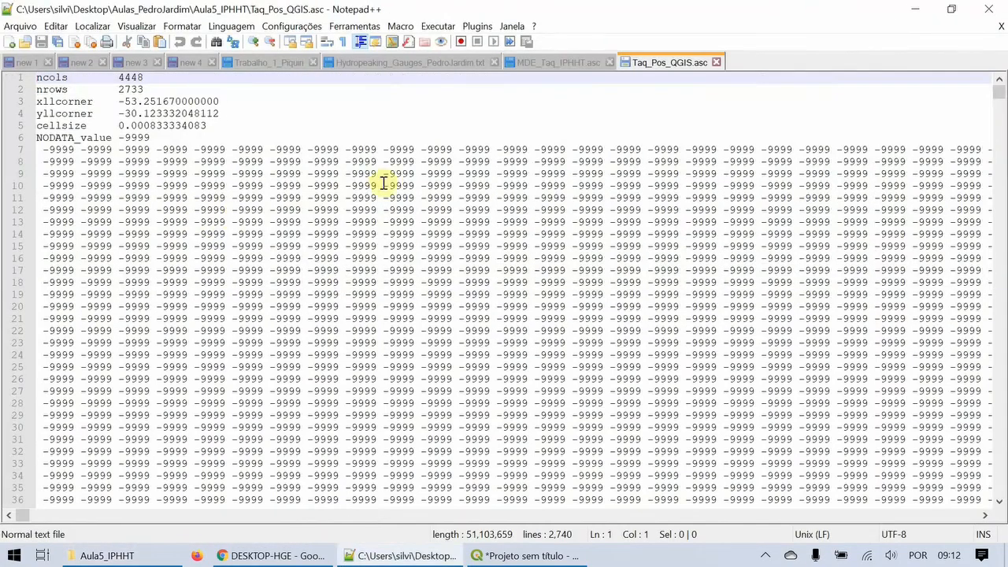
pyautogui.middleClick(559, 67)
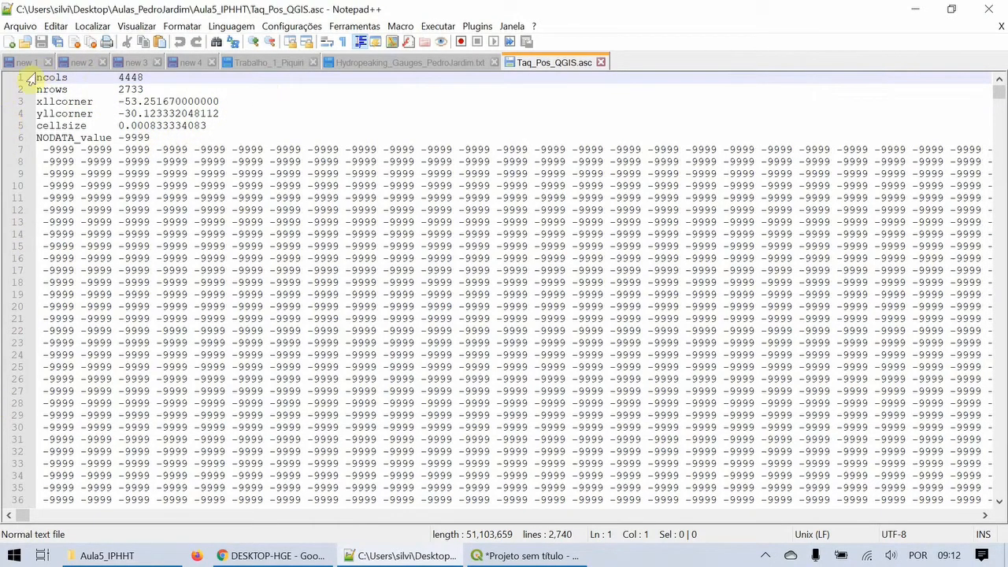
# - Examine the column and row counts in the Taq_Pos_QGIS.asc header and check them against the end of the file
pyautogui.moveTo(36, 77); pyautogui.dragTo(129, 77)
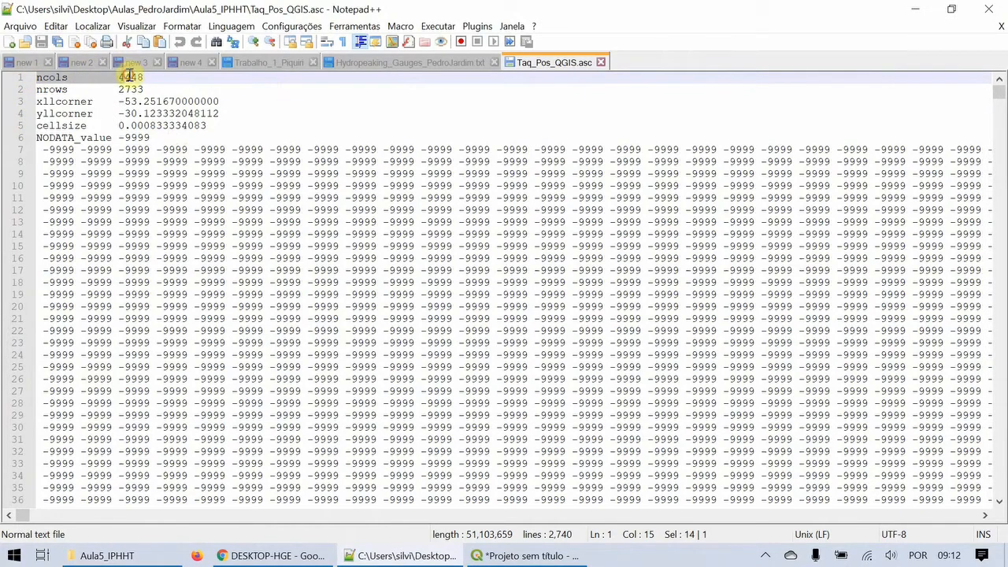
pyautogui.click(129, 77)
pyautogui.doubleClick(131, 76)
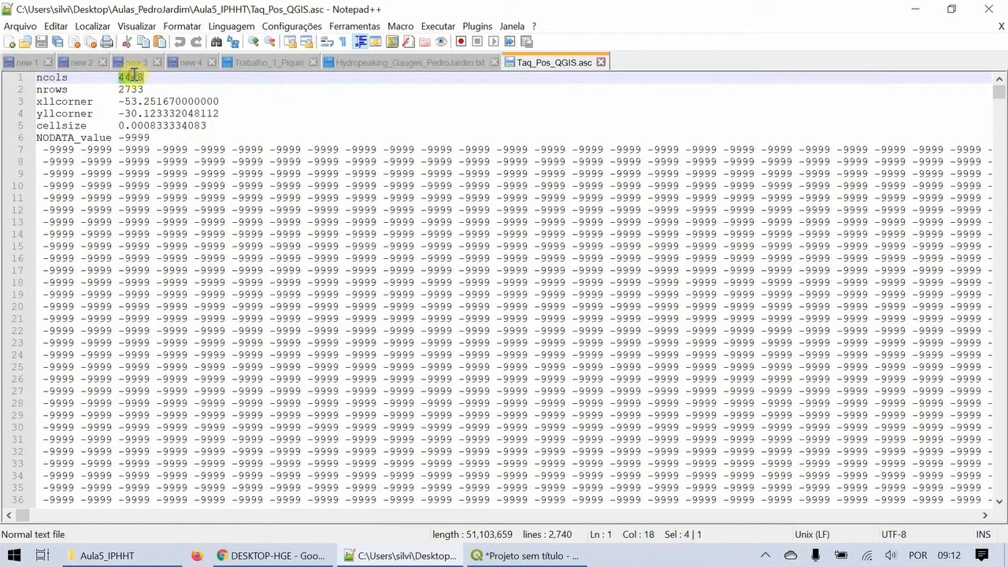
pyautogui.click(114, 103)
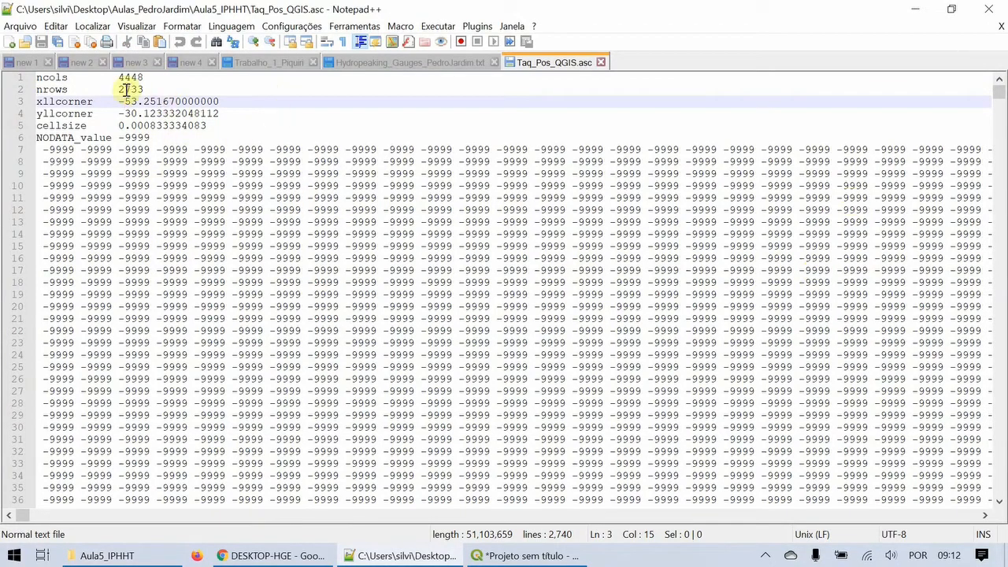
pyautogui.click(119, 77)
pyautogui.moveTo(119, 77); pyautogui.dragTo(136, 89)
pyautogui.click(111, 85)
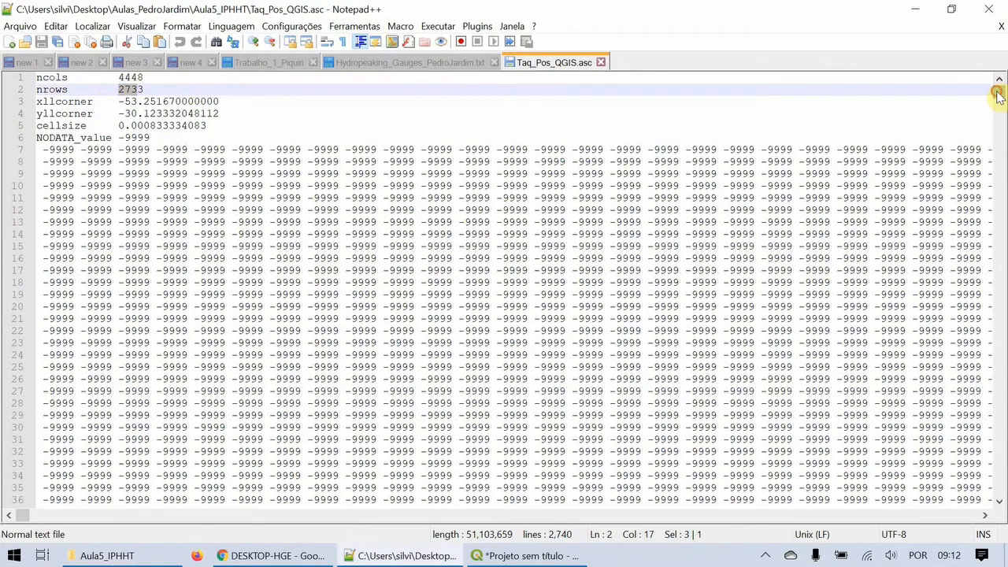
pyautogui.moveTo(998, 91); pyautogui.dragTo(999, 487)
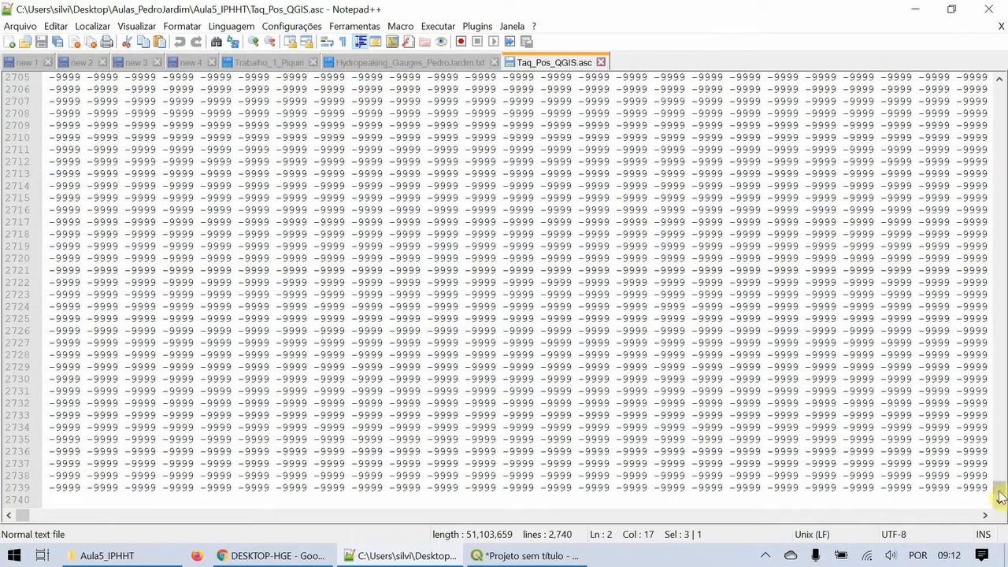
pyautogui.moveTo(999, 486); pyautogui.dragTo(1000, 77)
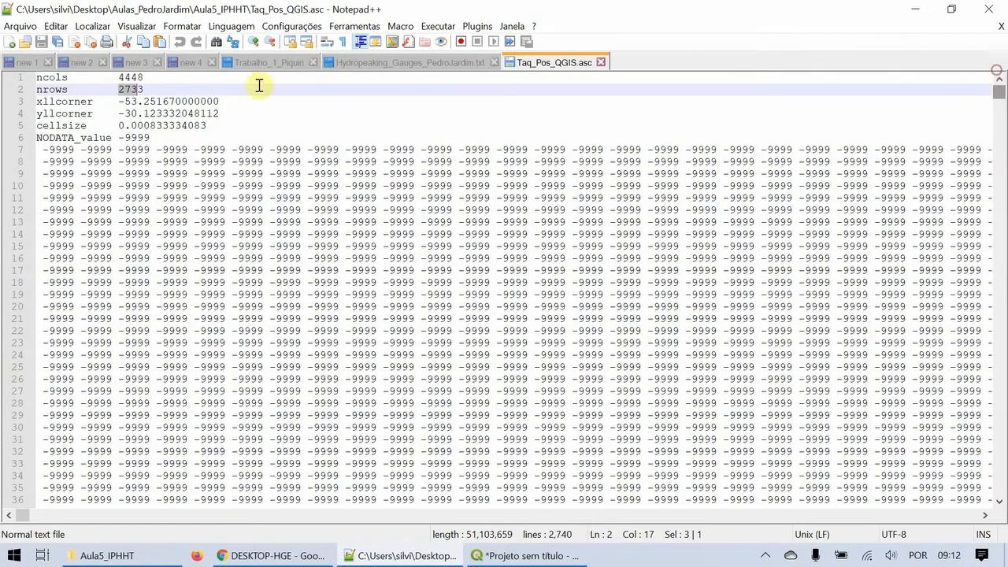
# - Examine the corner coordinates, cell size and NODATA value in the header, plus the elevation values in the grid's interior
pyautogui.moveTo(119, 102); pyautogui.dragTo(234, 111)
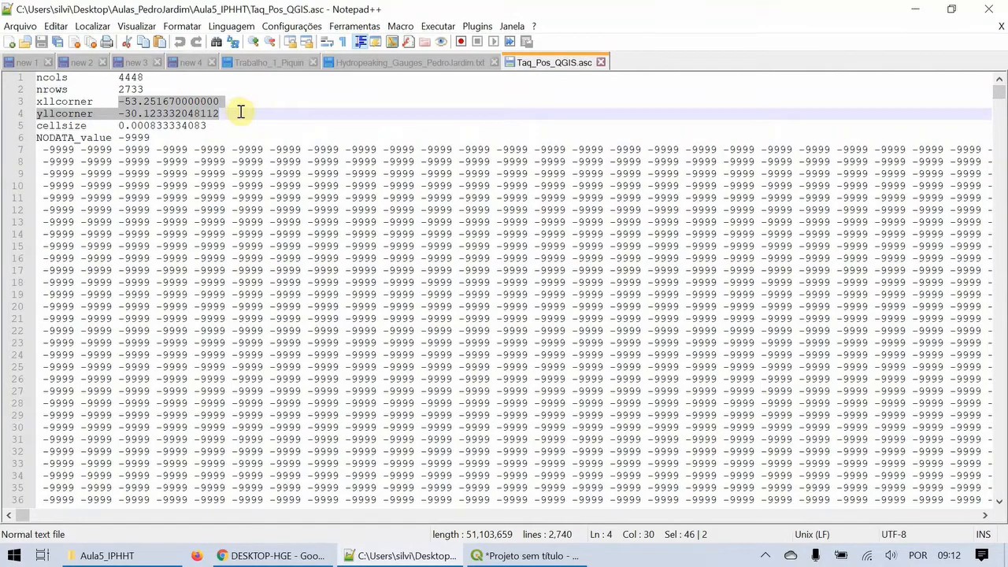
pyautogui.click(240, 112)
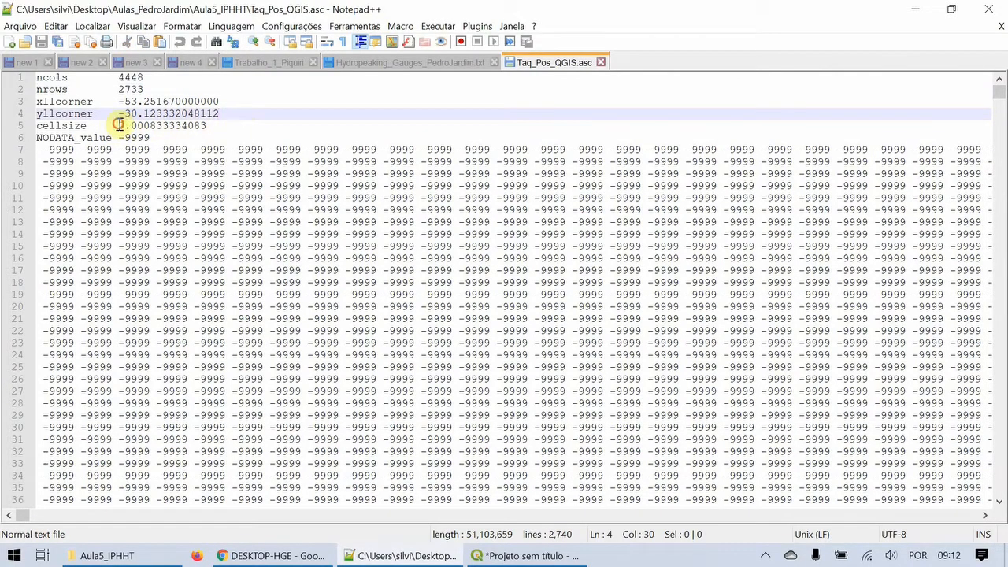
pyautogui.moveTo(119, 124); pyautogui.dragTo(206, 126)
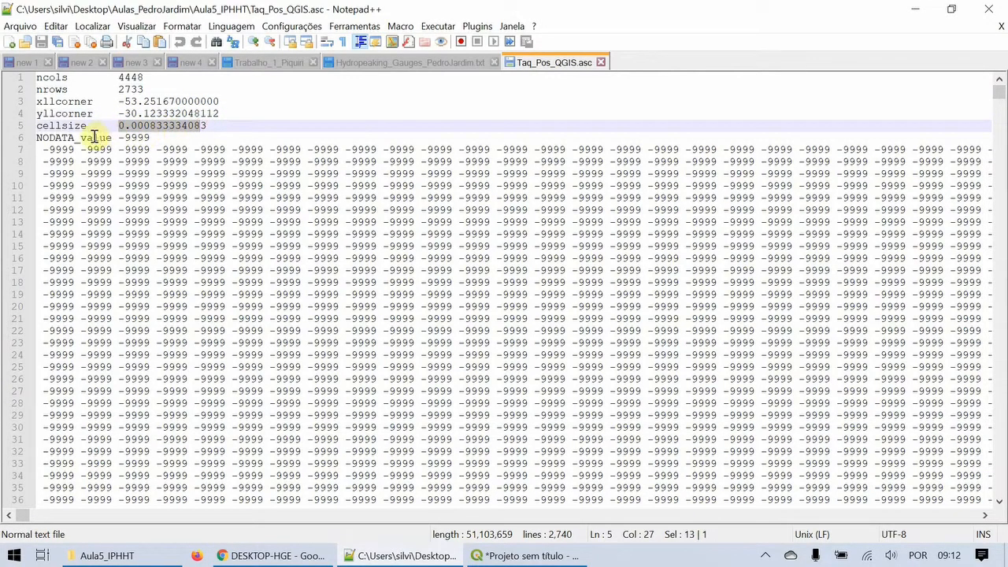
pyautogui.click(37, 139)
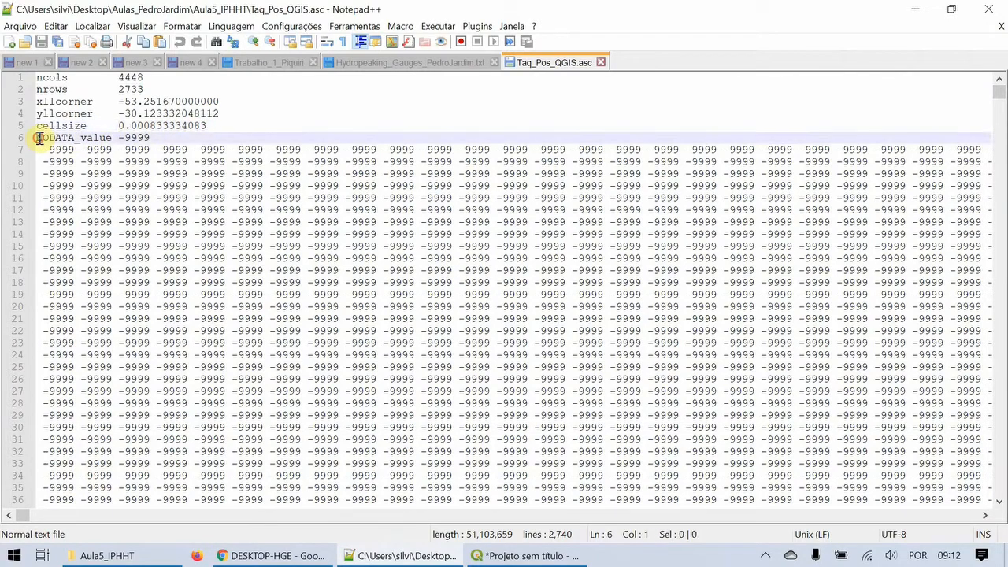
pyautogui.moveTo(38, 138); pyautogui.dragTo(106, 137)
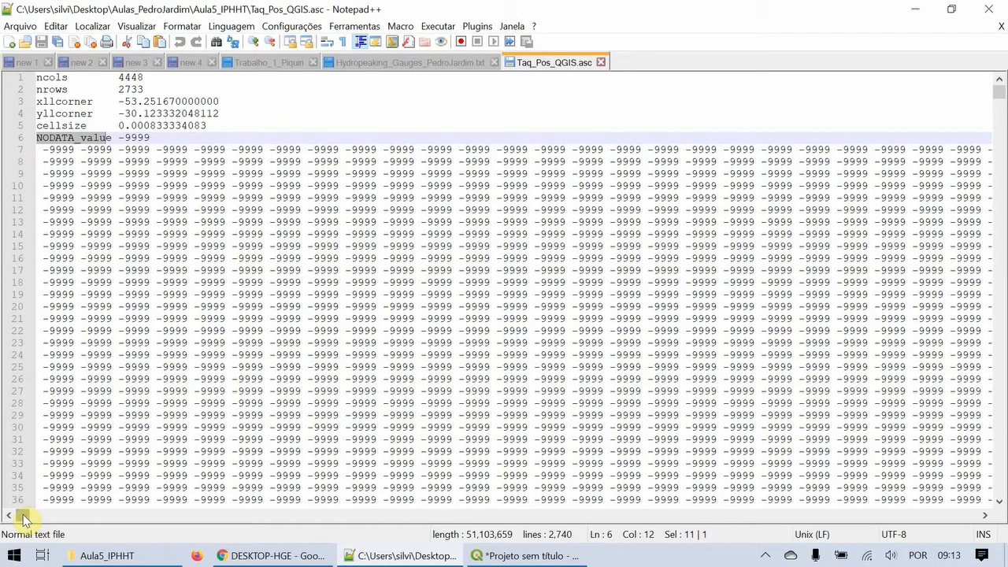
pyautogui.moveTo(22, 518); pyautogui.dragTo(233, 515)
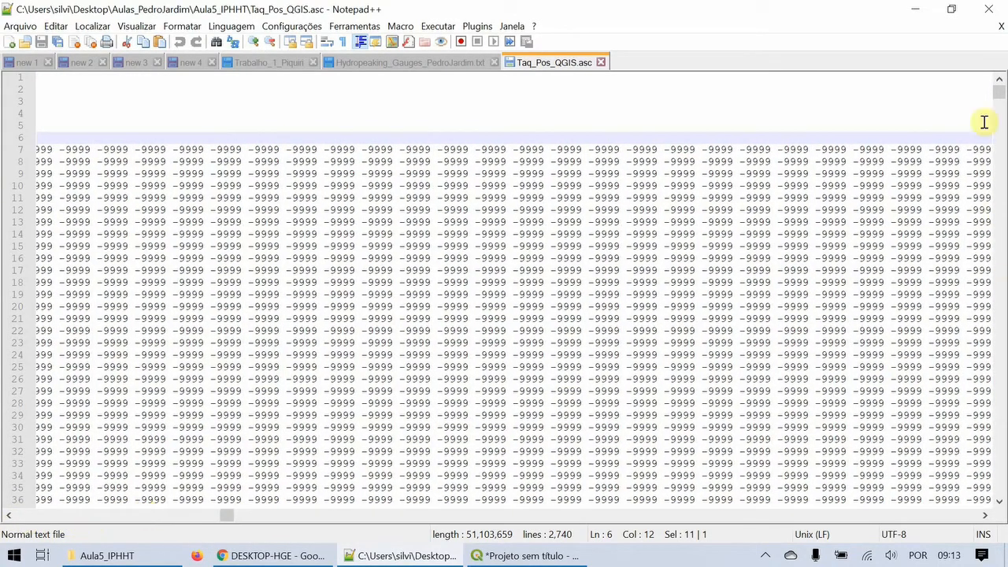
pyautogui.moveTo(1002, 91); pyautogui.dragTo(1003, 129)
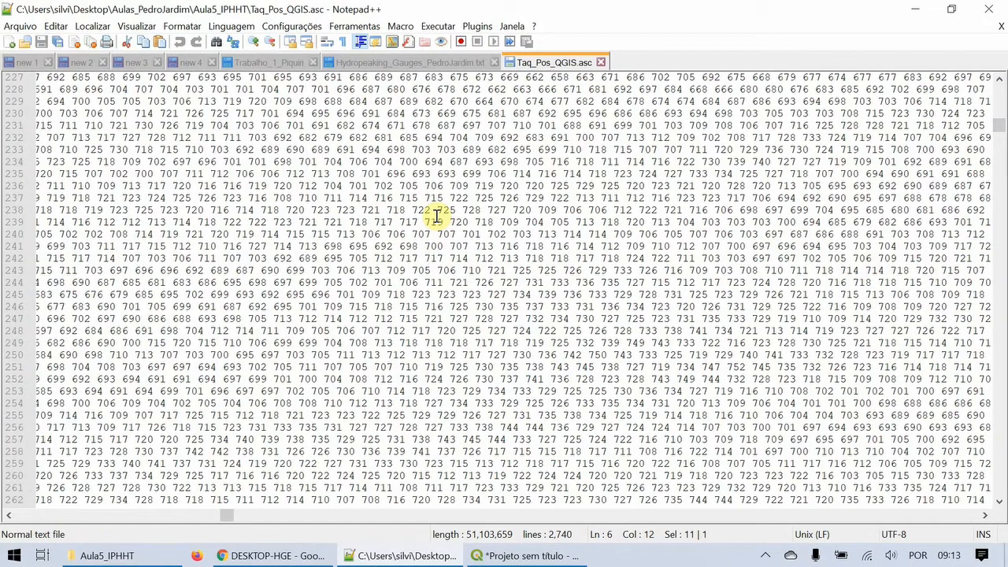
# - Switch back to QGIS and open the Conversion QGIS ASCII - IPHHT ASCII tool of IPH-Hydro Tools
pyautogui.click(919, 8)
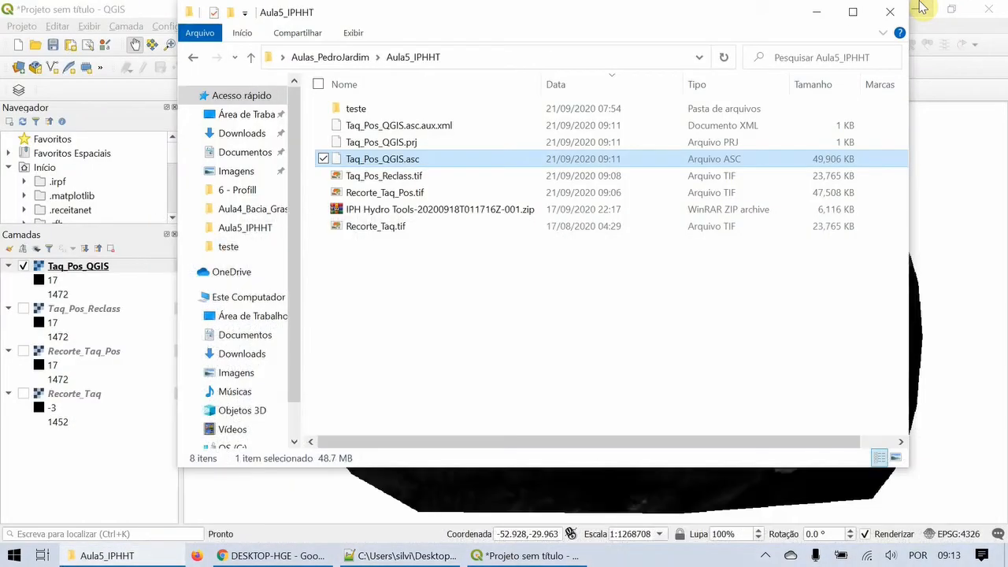
pyautogui.click(818, 13)
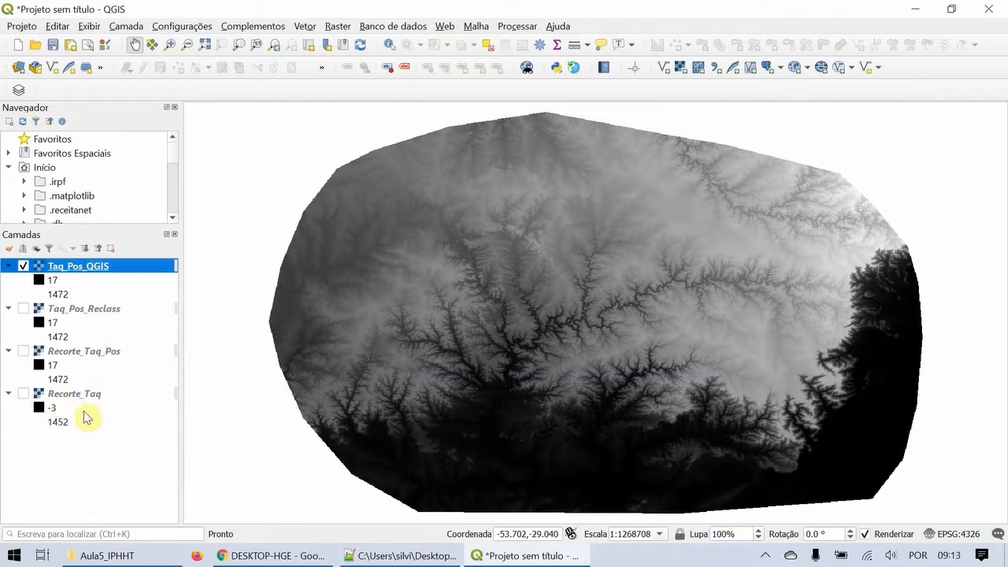
pyautogui.click(575, 67)
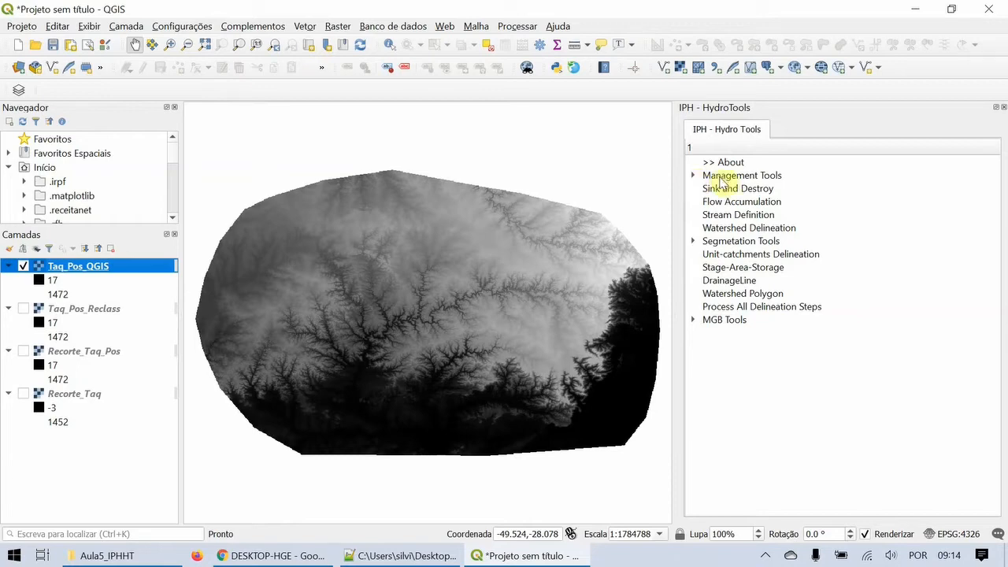
pyautogui.click(694, 176)
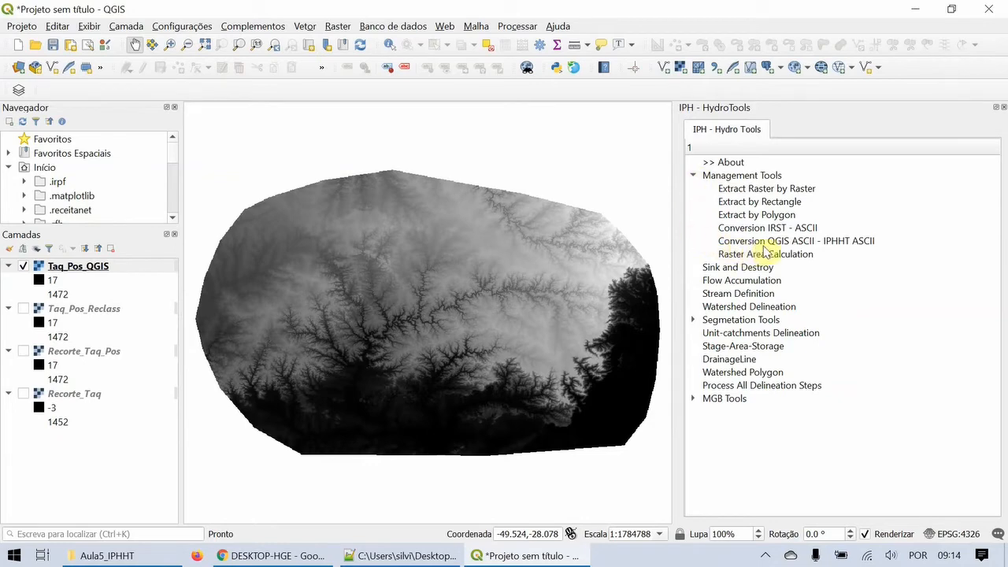
pyautogui.doubleClick(859, 244)
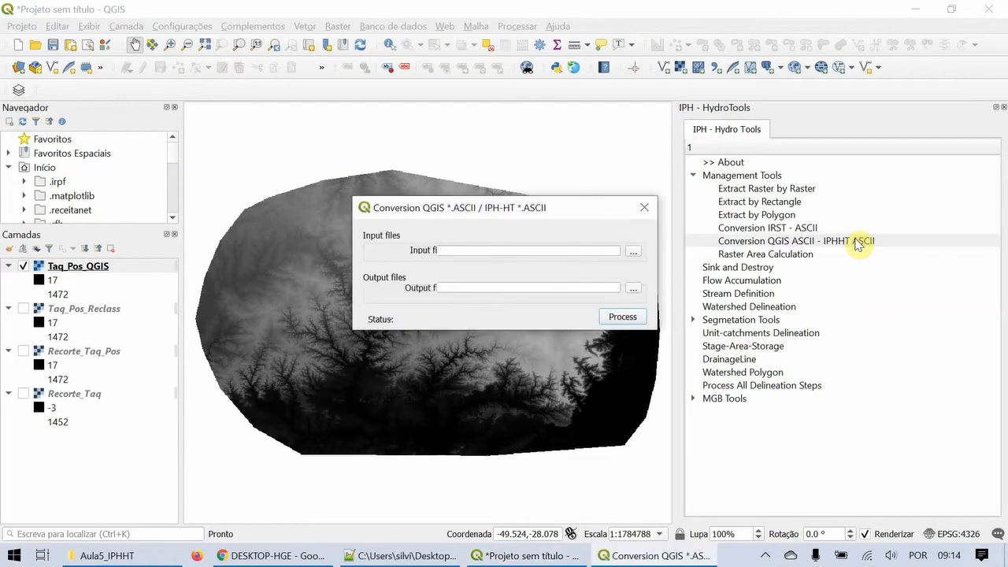
pyautogui.moveTo(562, 205); pyautogui.dragTo(498, 205)
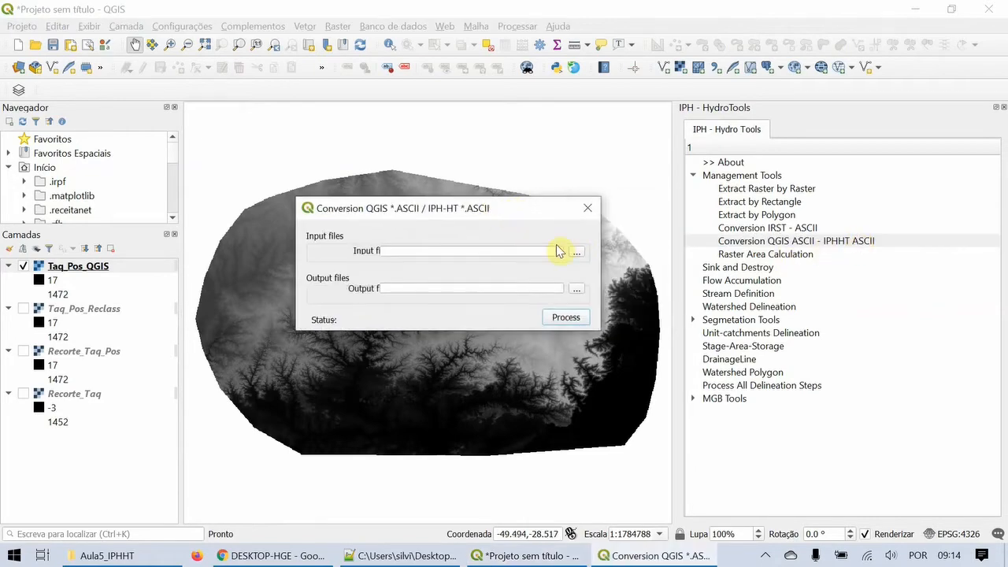
# - Choose Taq_Pos_QGIS.asc from the Aula5_IPHHT folder as the conversion's input file
pyautogui.click(576, 253)
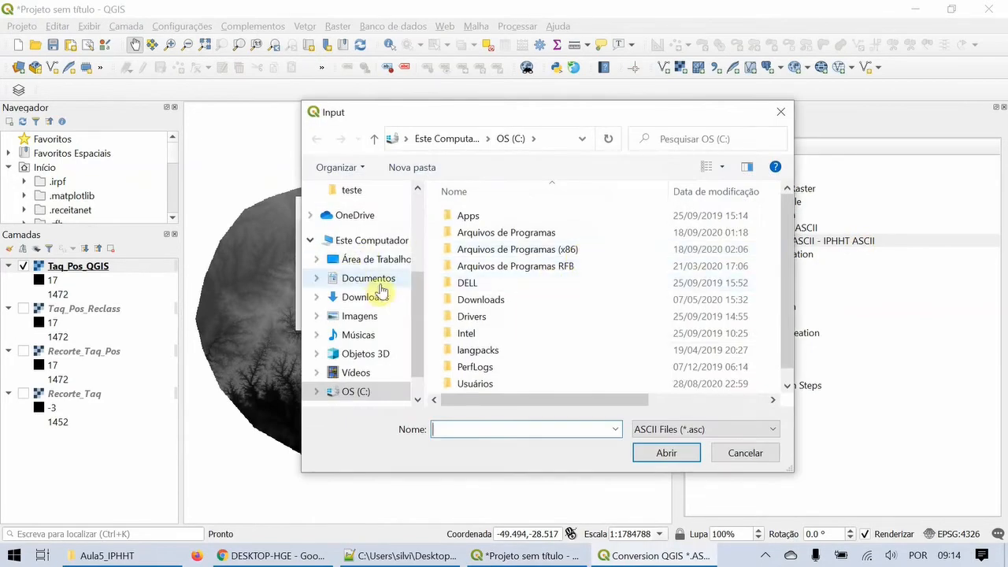
pyautogui.click(373, 259)
pyautogui.doubleClick(505, 232)
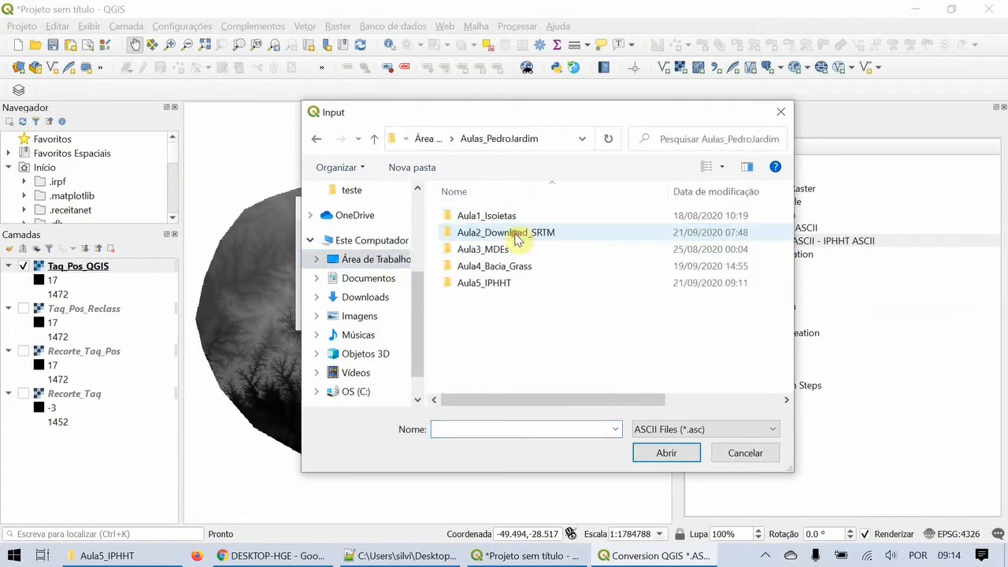
pyautogui.doubleClick(485, 286)
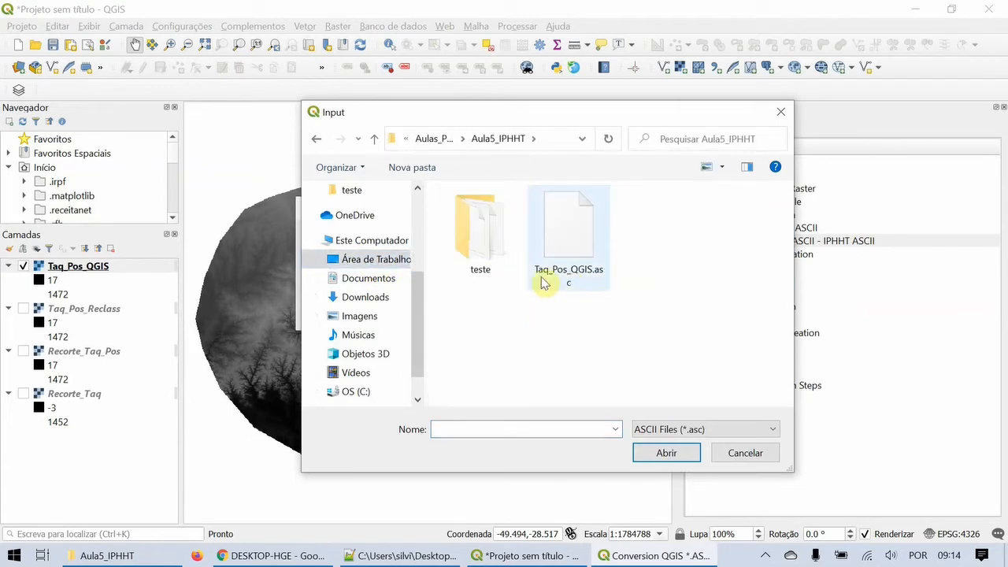
pyautogui.doubleClick(581, 254)
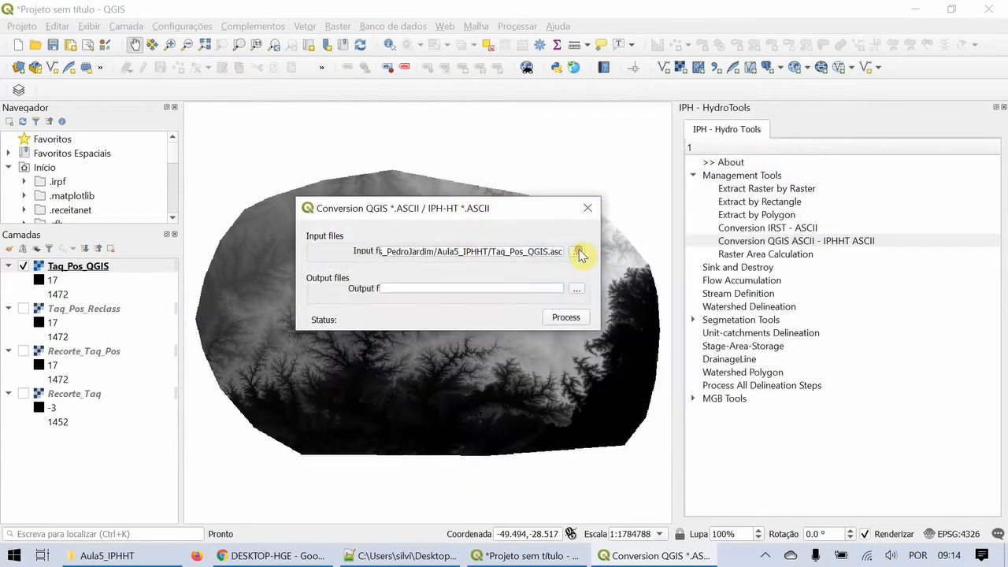
# - Set the conversion's output file to Taq_Pos_IPHHT.asc in the Aula5_IPHHT folder
pyautogui.click(577, 291)
pyautogui.click(561, 272)
pyautogui.doubleClick(443, 363)
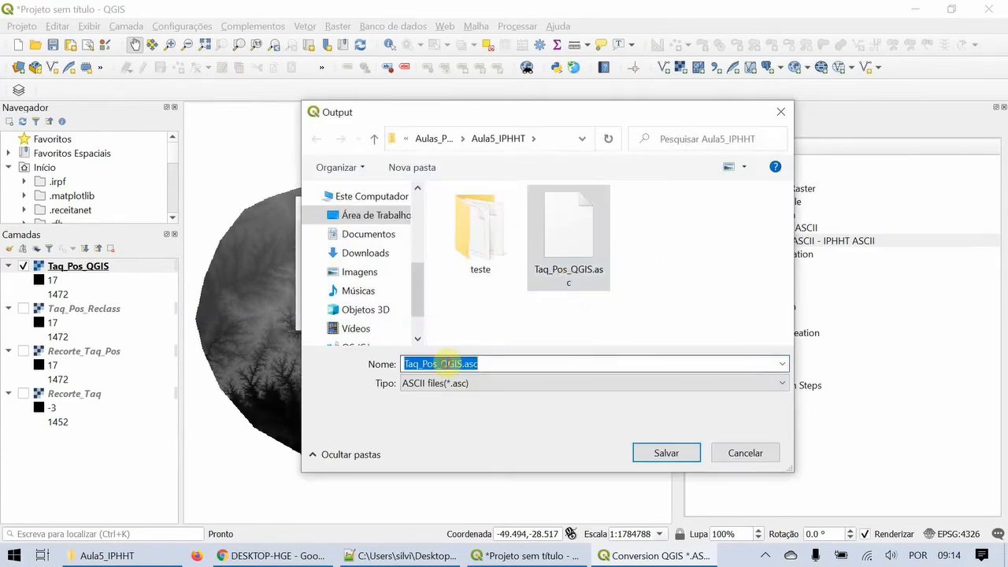
pyautogui.click(441, 364)
pyautogui.moveTo(442, 364); pyautogui.dragTo(464, 364)
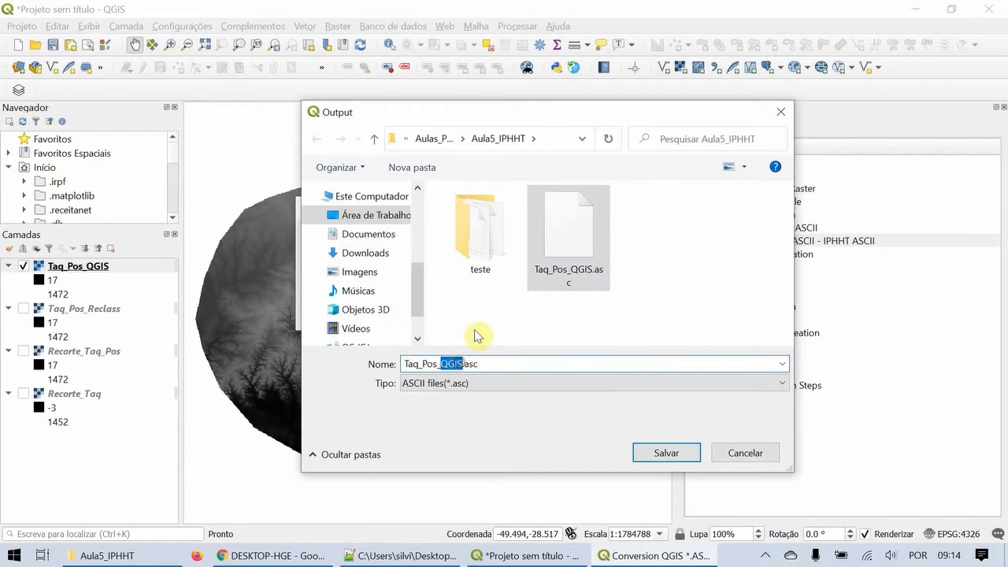
pyautogui.write('IPHHH')
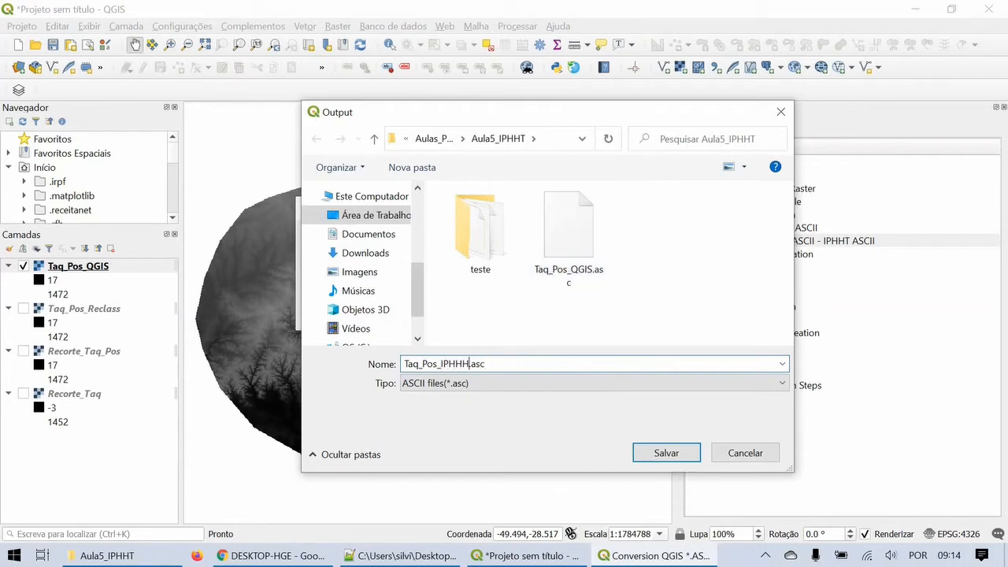
pyautogui.press('BackSpace')
pyautogui.write('T')
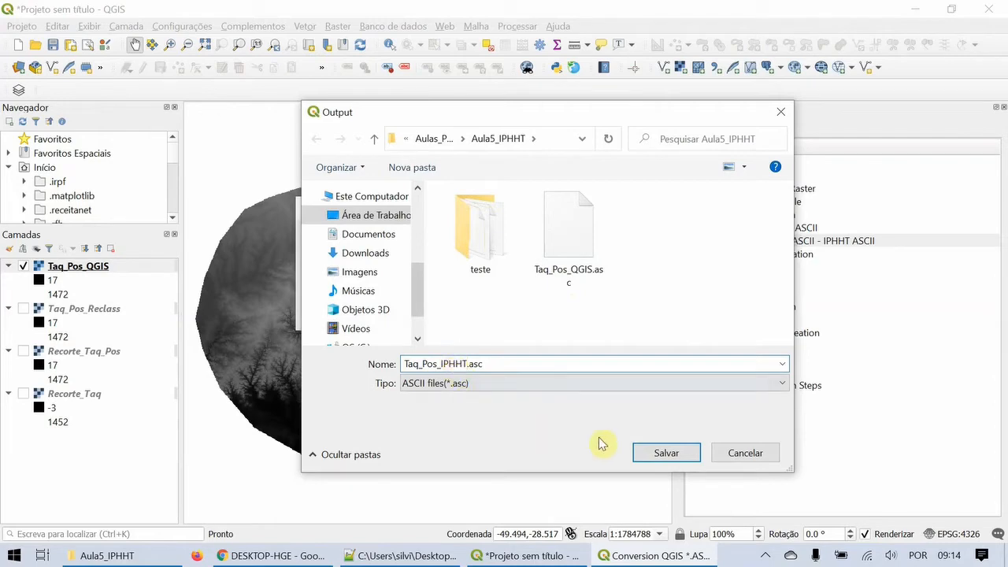
pyautogui.click(664, 456)
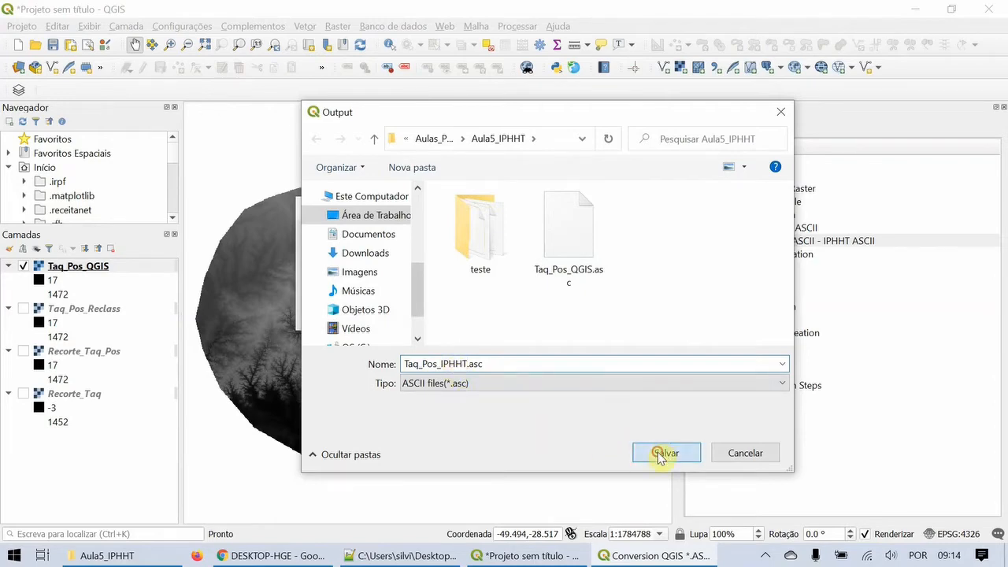
# - Run the QGIS to IPH-HT ASCII conversion through to completion and collapse the Management Tools group
pyautogui.click(559, 320)
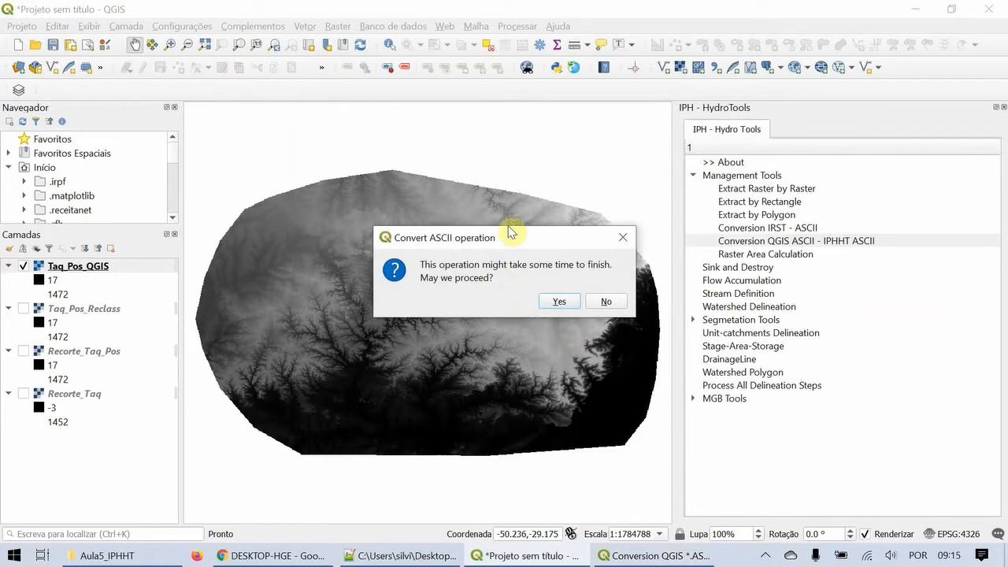
pyautogui.click(561, 304)
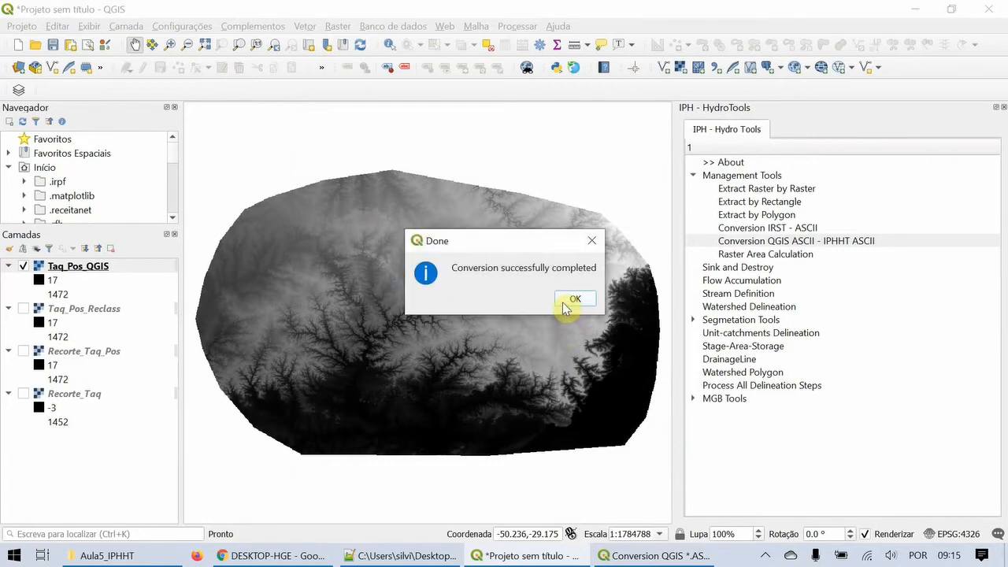
pyautogui.click(576, 300)
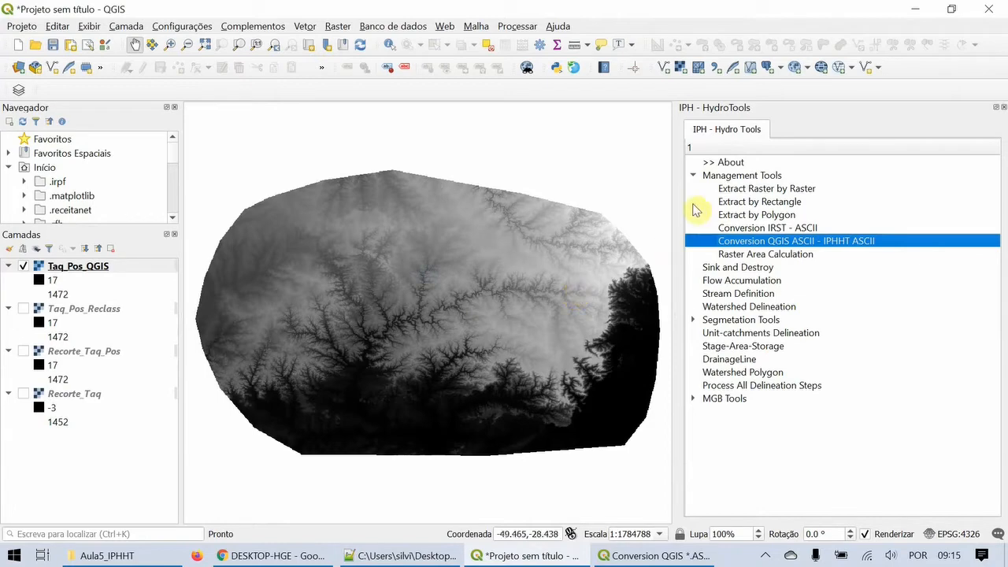
pyautogui.click(693, 175)
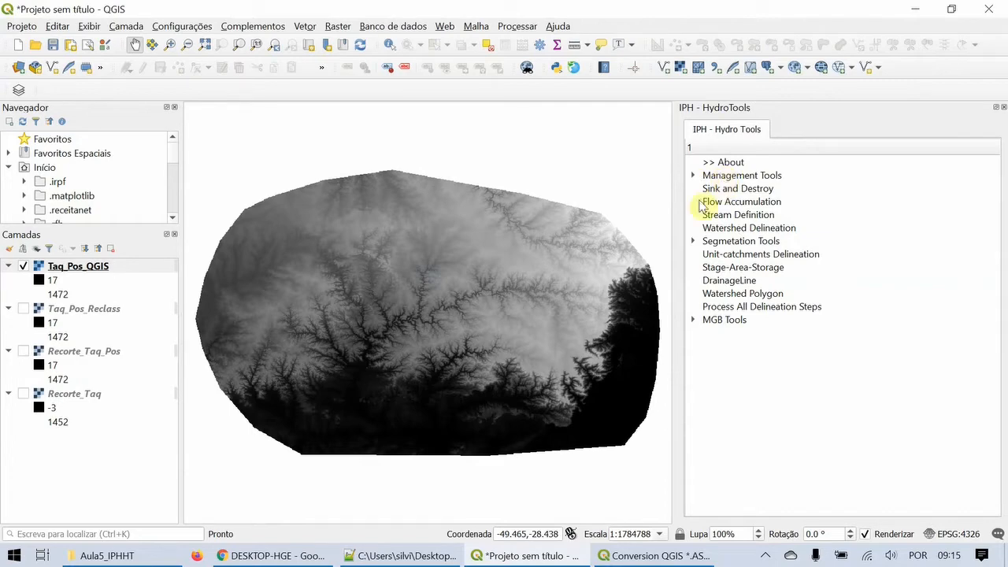
# - Examine the Taq_Pos_QGIS elevation raster around its central river valley, from individual pixels back out to the whole basin
pyautogui.scroll(1, 519, 293)
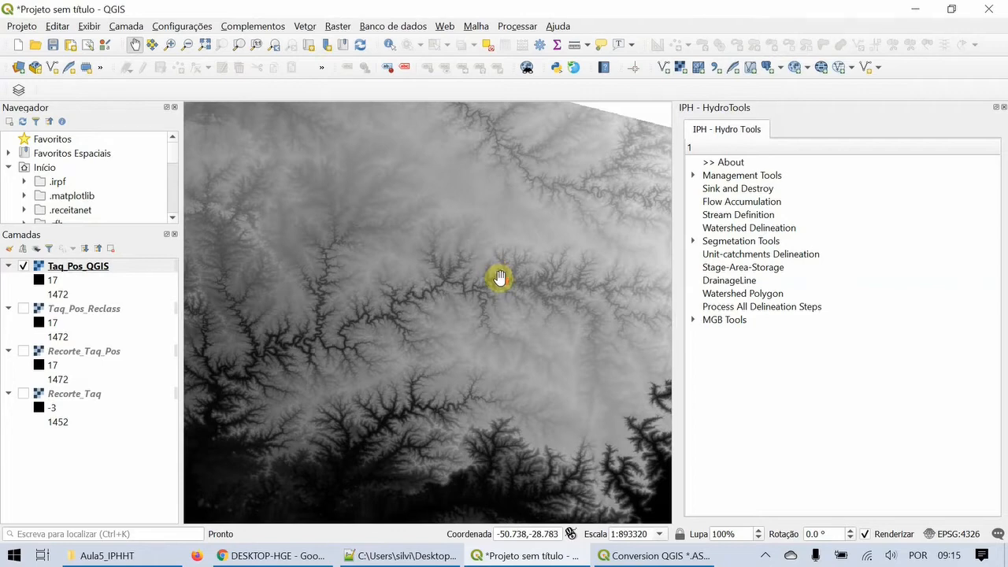
pyautogui.scroll(1, 498, 274)
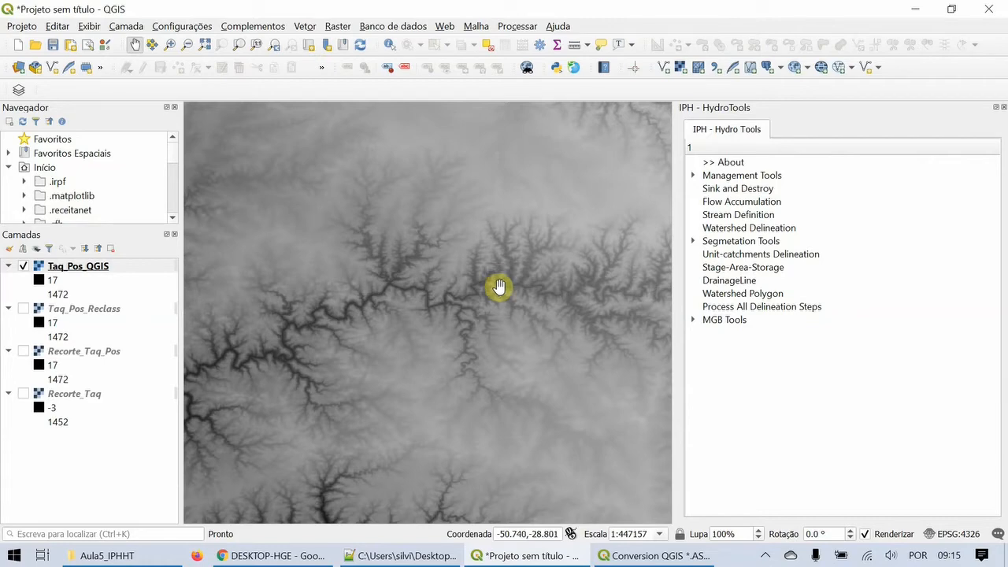
pyautogui.scroll(4, 499, 287)
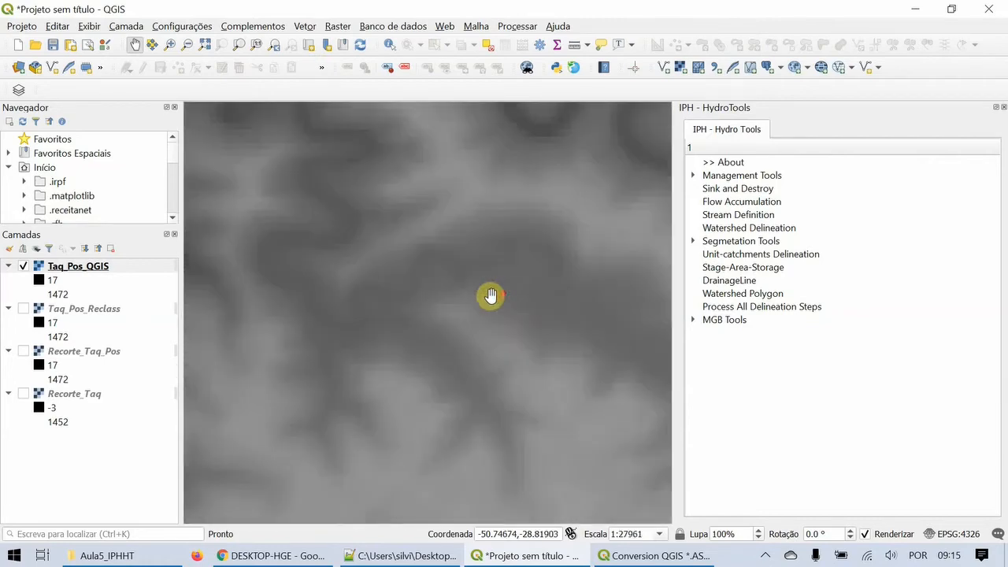
pyautogui.scroll(3, 449, 314)
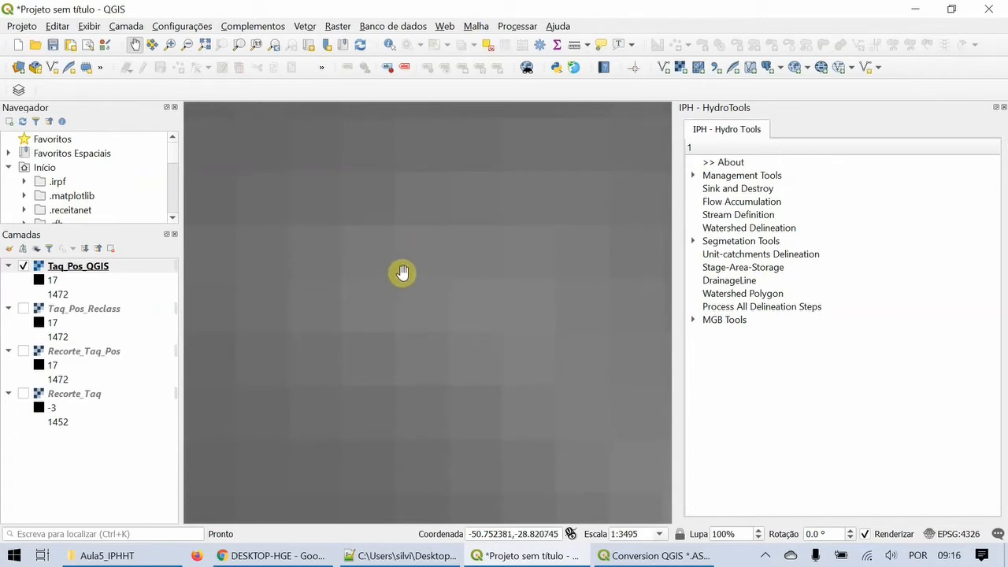
pyautogui.scroll(-1, 435, 262)
pyautogui.scroll(-6, 434, 262)
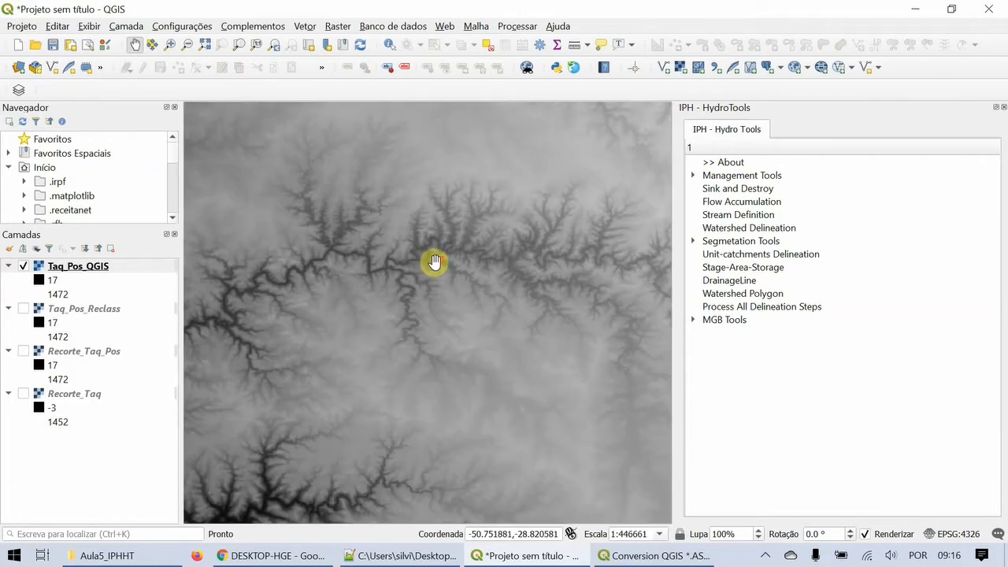
pyautogui.scroll(-2, 435, 262)
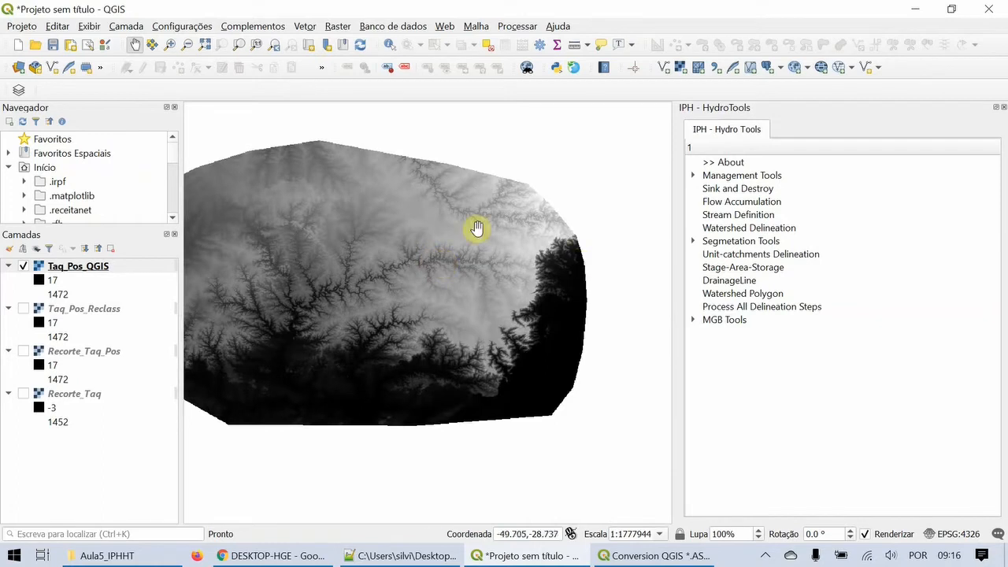
pyautogui.moveTo(383, 230); pyautogui.dragTo(459, 228)
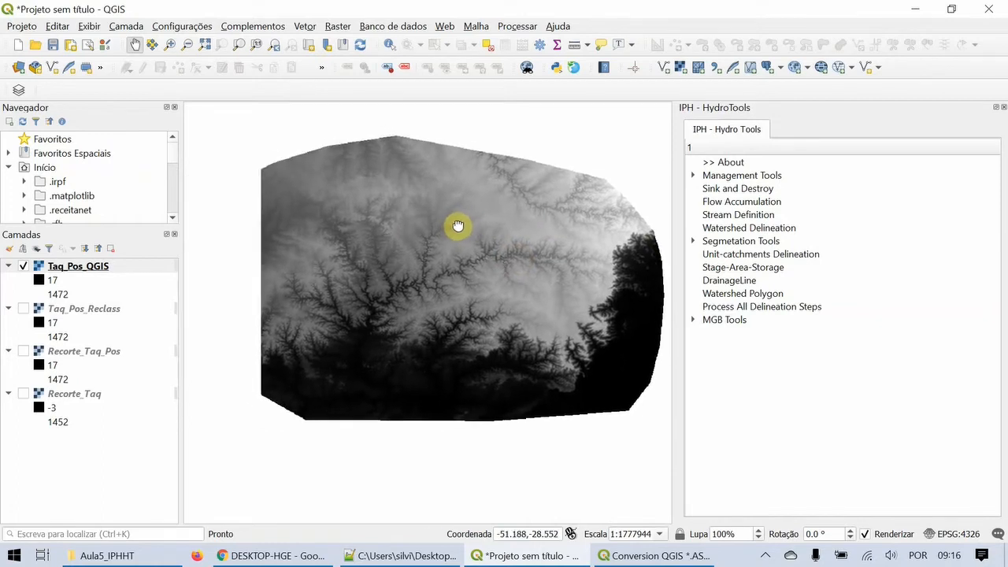
# - Open the Sink and Destroy tool and choose Taq_Pos_IPHHT.asc from the Aula5_IPHHT folder as the raw DEM file
pyautogui.doubleClick(733, 189)
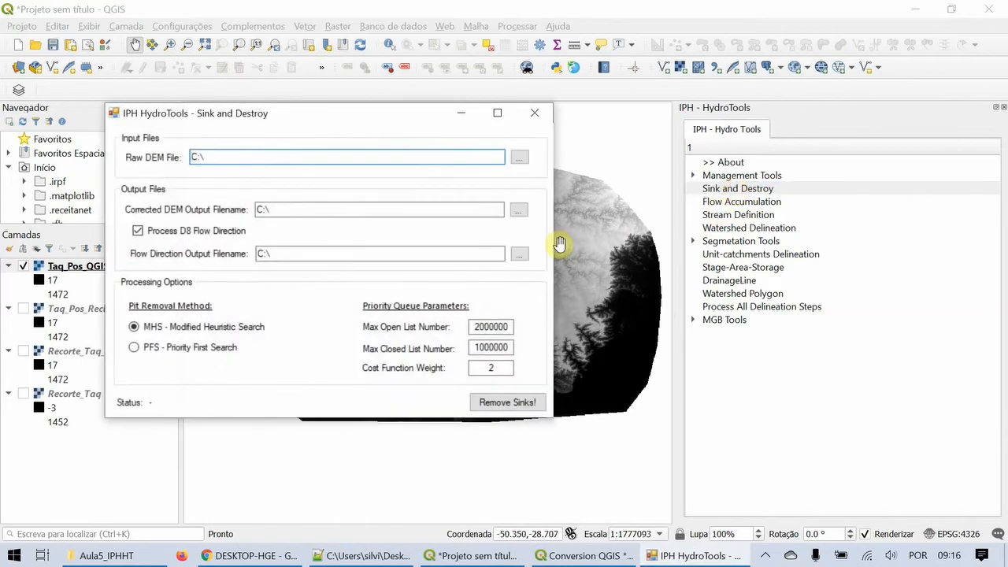
pyautogui.moveTo(387, 115); pyautogui.dragTo(475, 129)
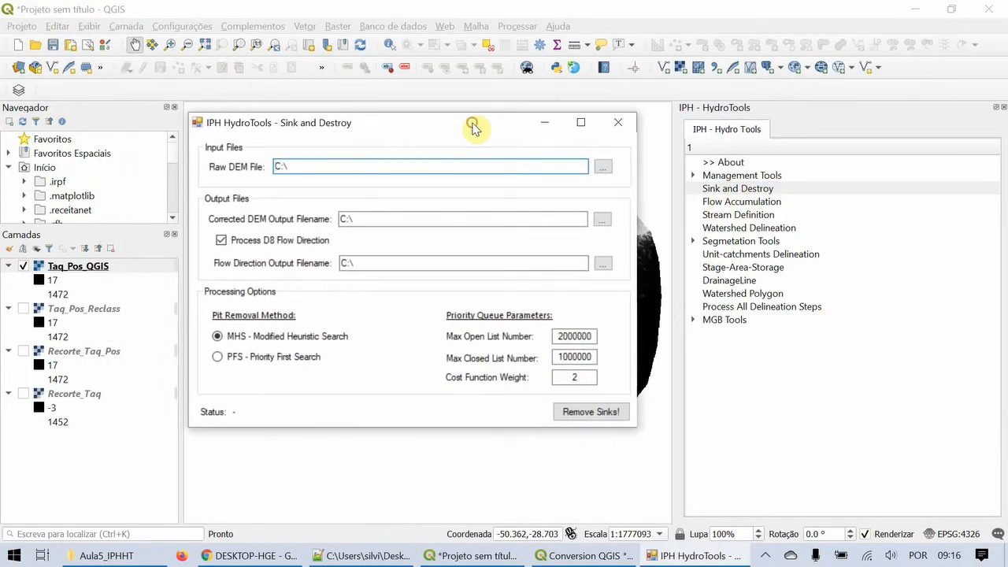
pyautogui.click(603, 167)
pyautogui.click(467, 307)
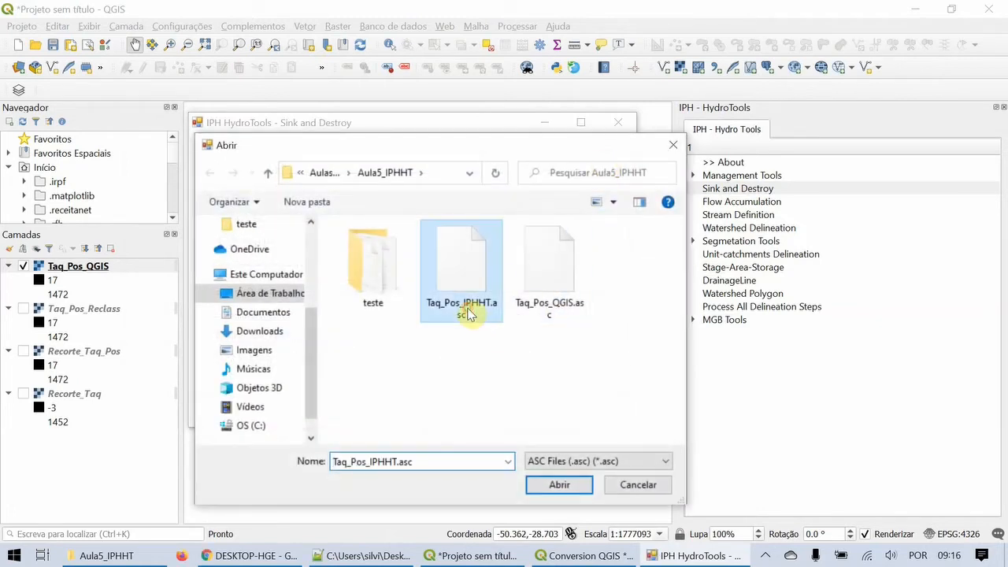
pyautogui.click(559, 486)
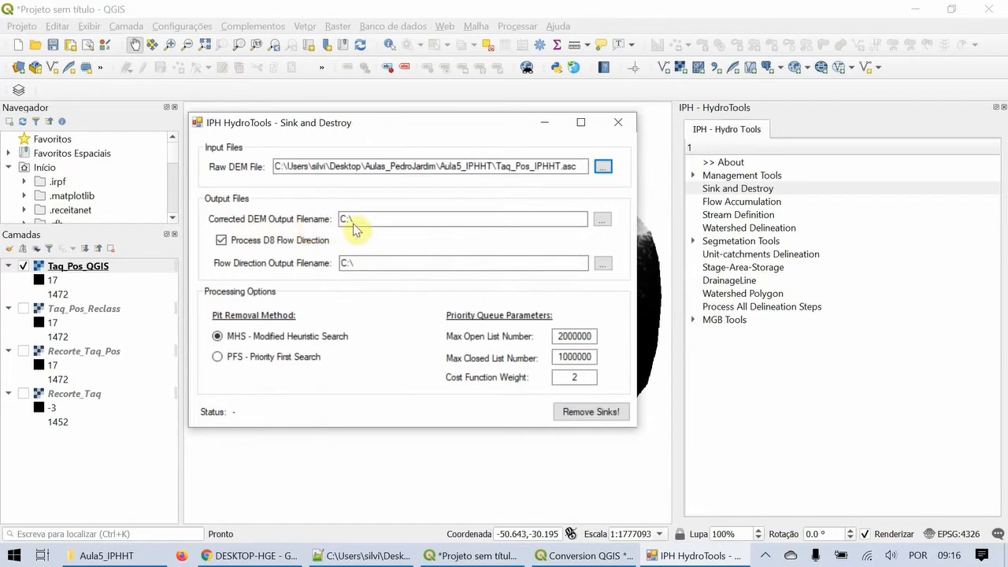
# - Set the corrected DEM output to Taq_Pos_Sink.irst in the Aula5_IPHHT folder, using the IPH Raster Files format
pyautogui.moveTo(378, 218); pyautogui.dragTo(337, 224)
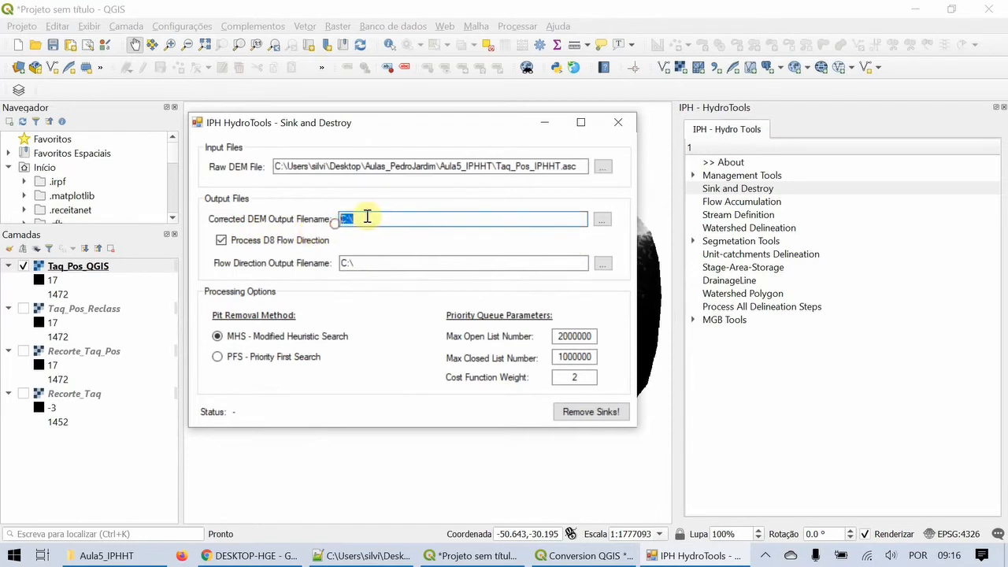
pyautogui.click(365, 218)
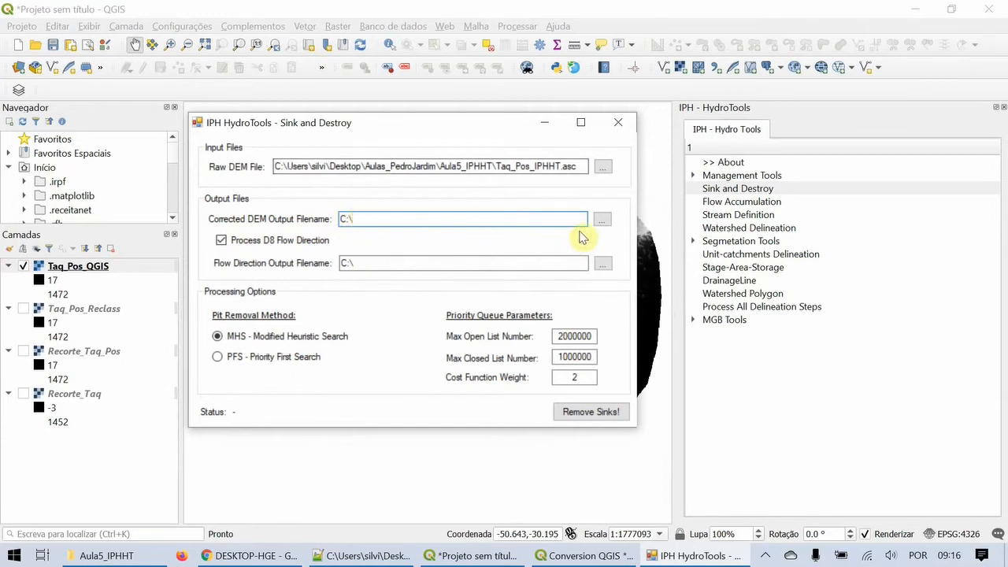
pyautogui.click(601, 223)
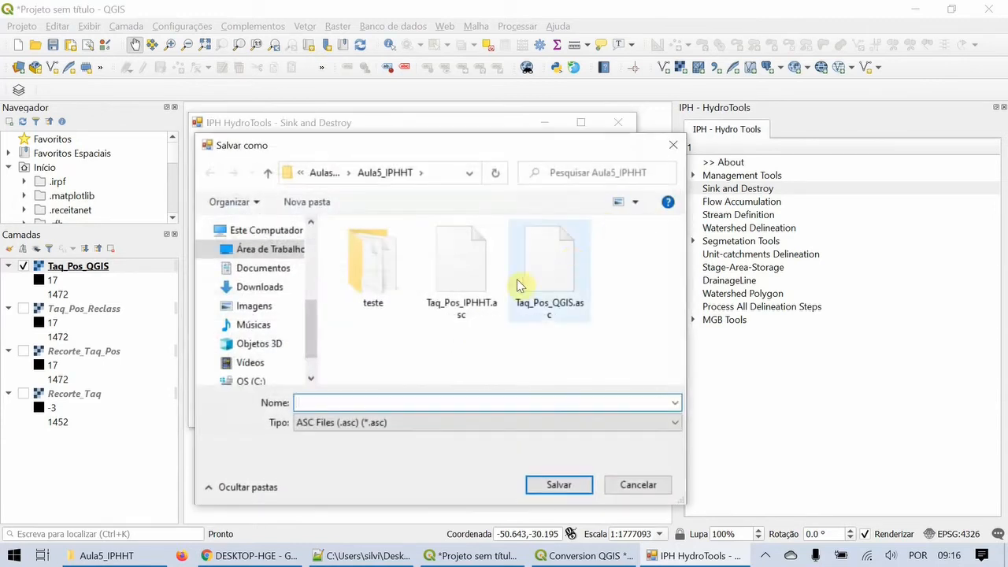
pyautogui.click(482, 285)
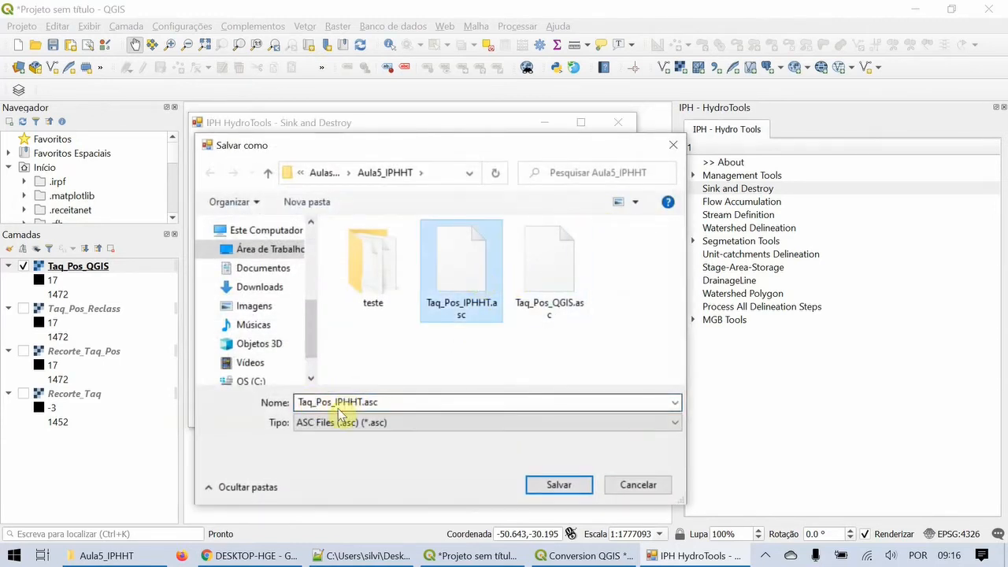
pyautogui.doubleClick(337, 403)
pyautogui.moveTo(335, 402); pyautogui.dragTo(363, 403)
pyautogui.write('Sink')
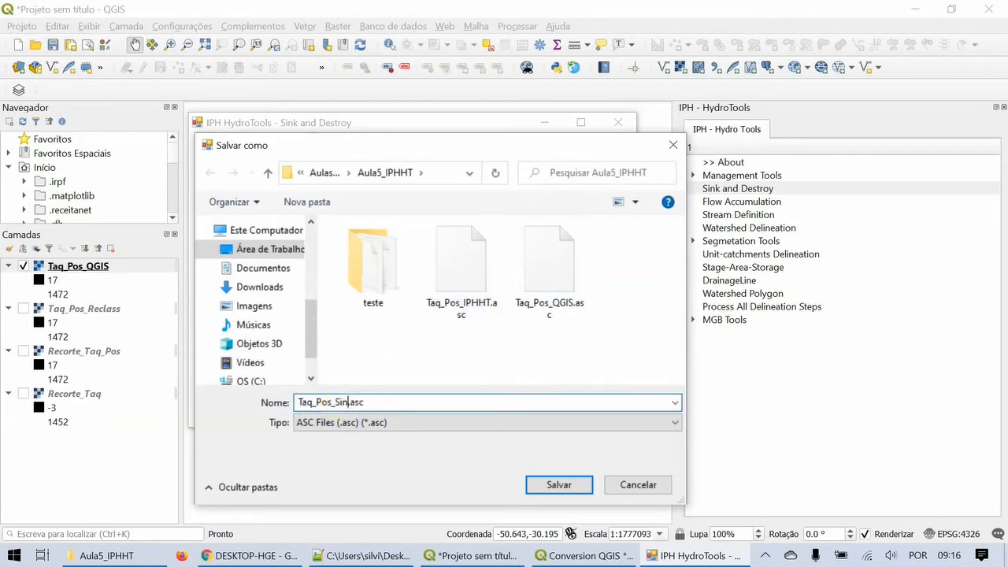
pyautogui.click(374, 424)
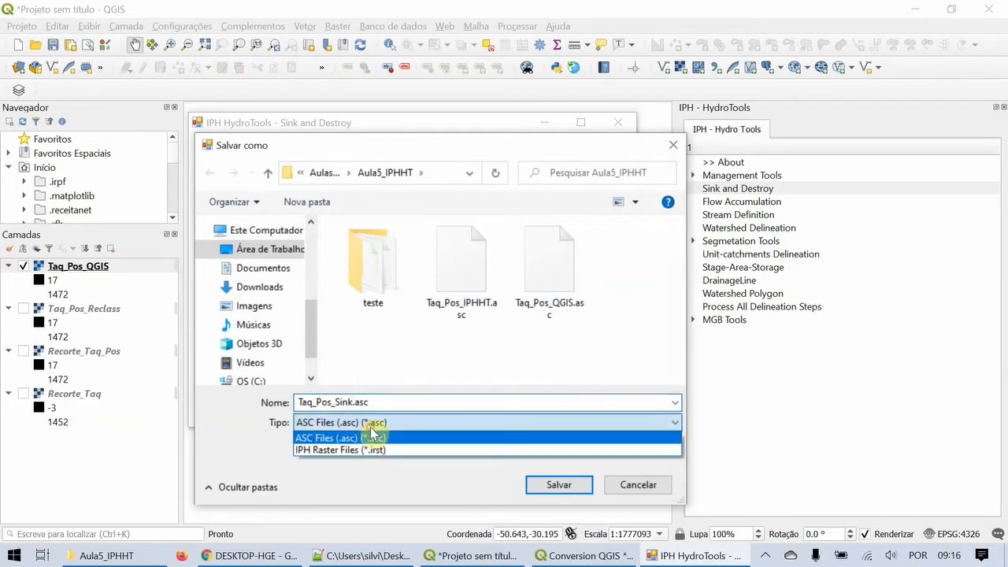
pyautogui.click(360, 450)
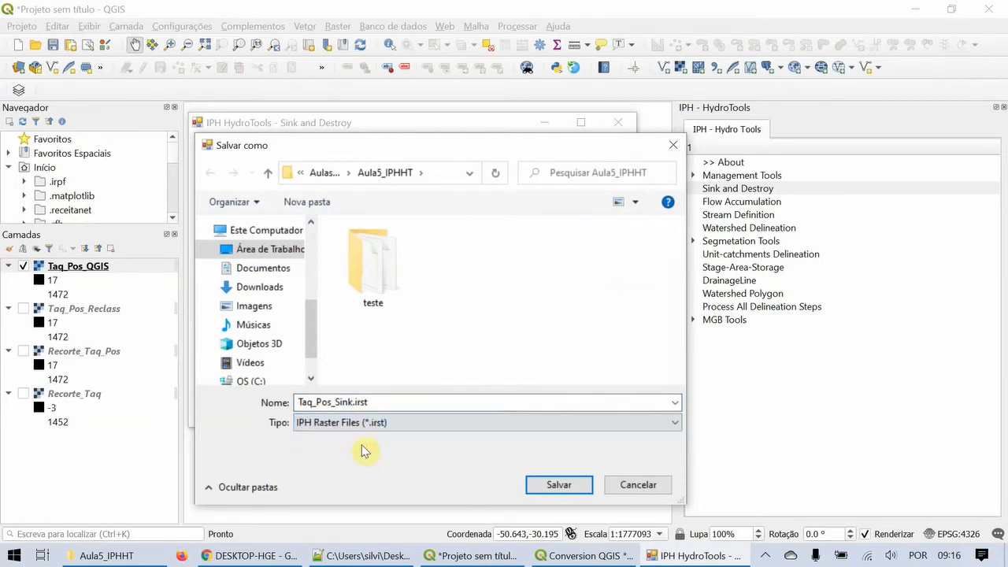
pyautogui.click(559, 484)
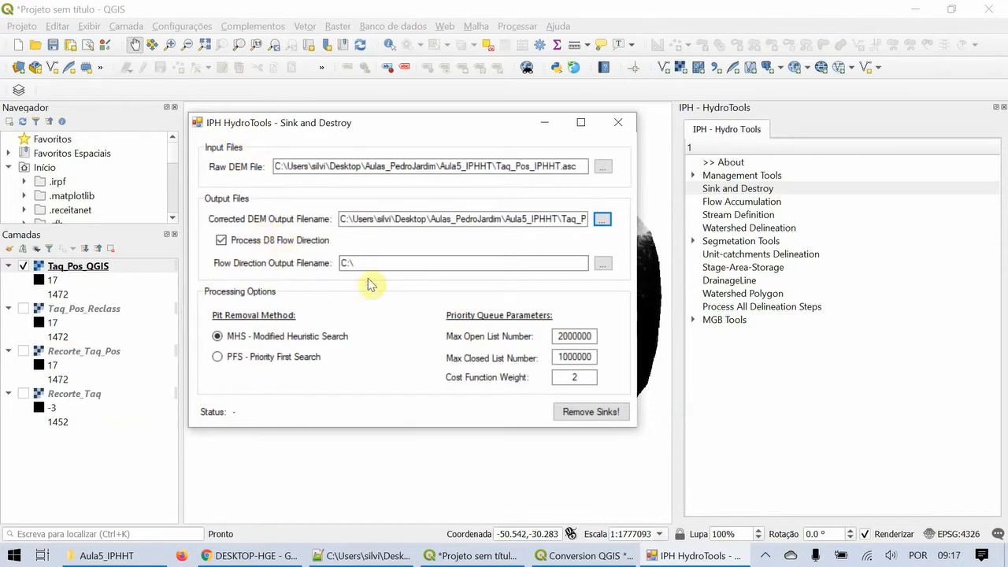
# - Set the flow direction output to Taq_Pos_Fdr.irst in the Aula5_IPHHT folder, using the IPH Raster Files format
pyautogui.click(603, 264)
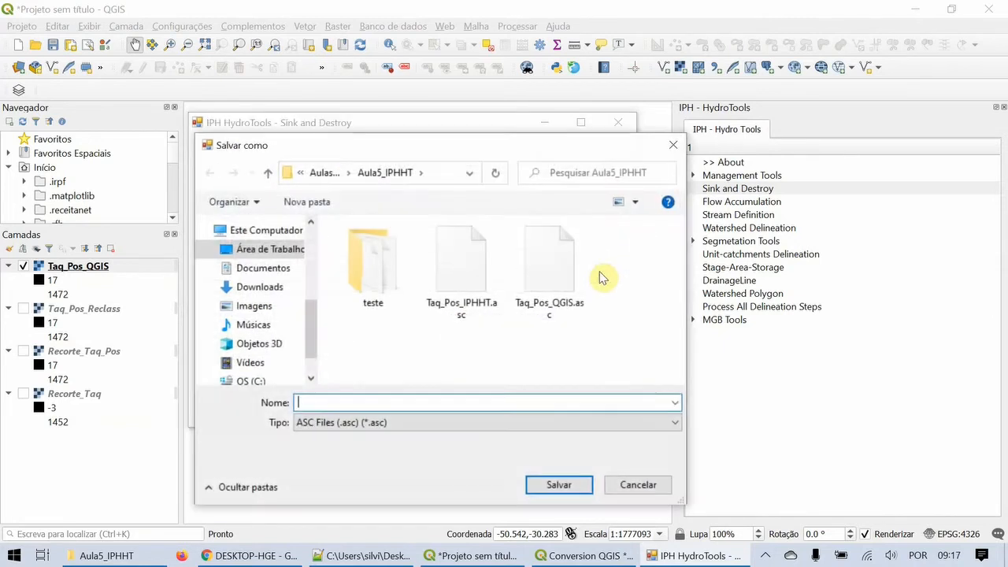
pyautogui.click(460, 293)
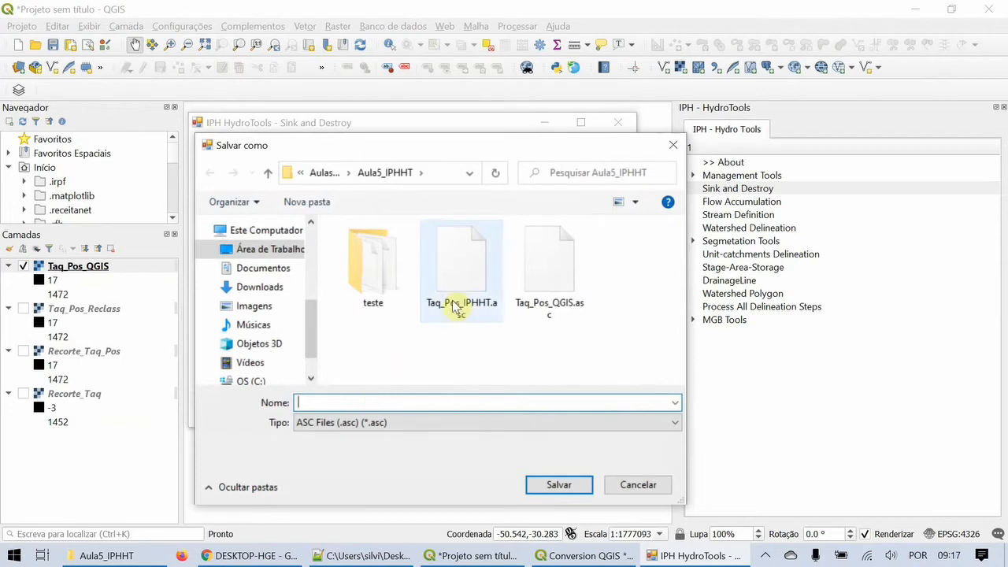
pyautogui.click(335, 403)
pyautogui.click(335, 402)
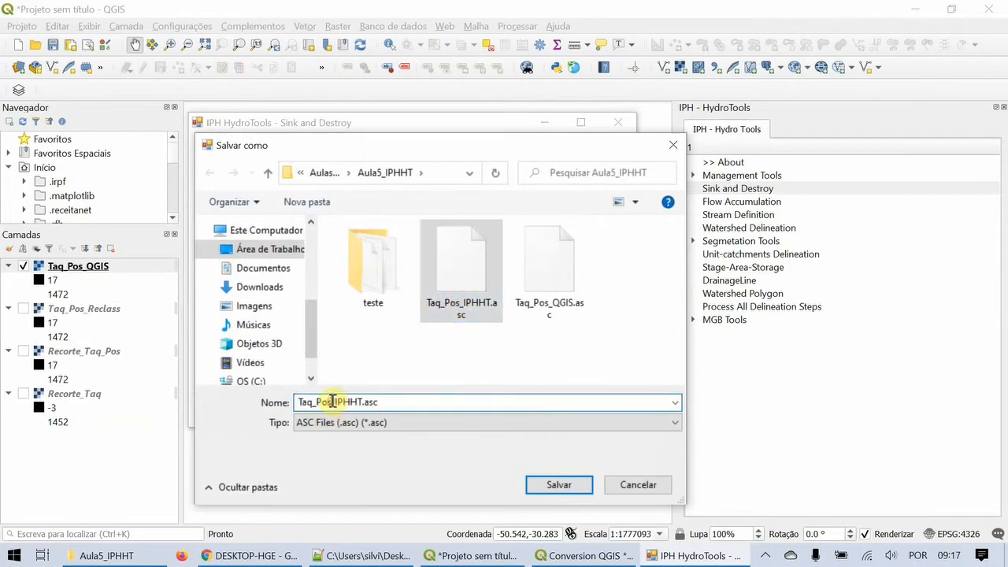
pyautogui.moveTo(335, 402); pyautogui.dragTo(363, 401)
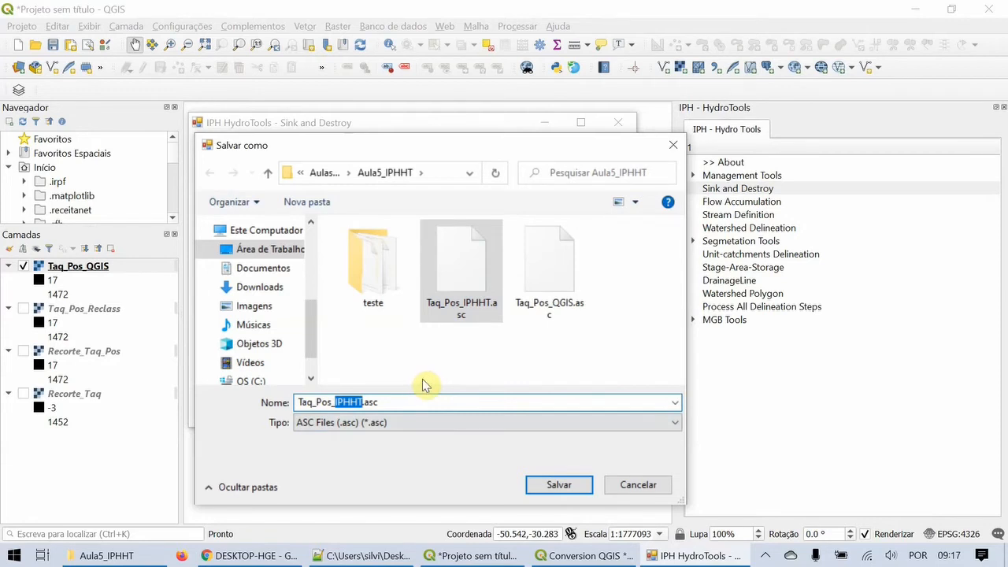
pyautogui.press('BackSpace')
pyautogui.write('Fdr')
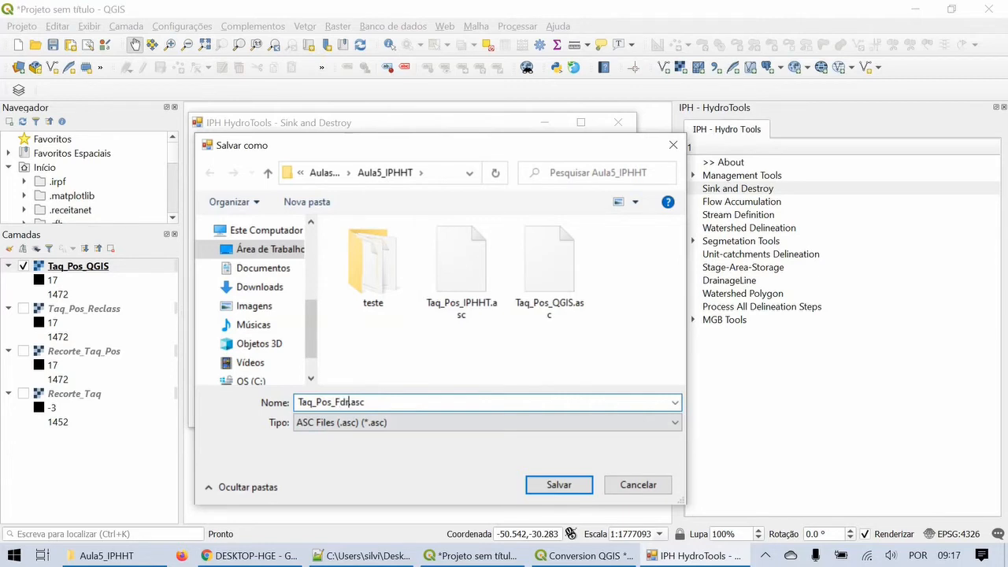
pyautogui.click(405, 426)
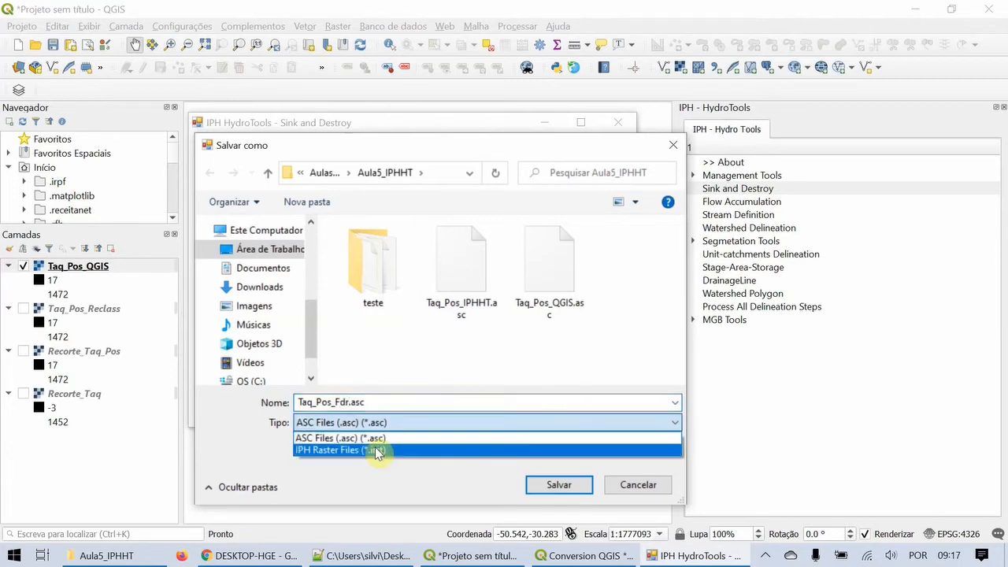
pyautogui.click(376, 451)
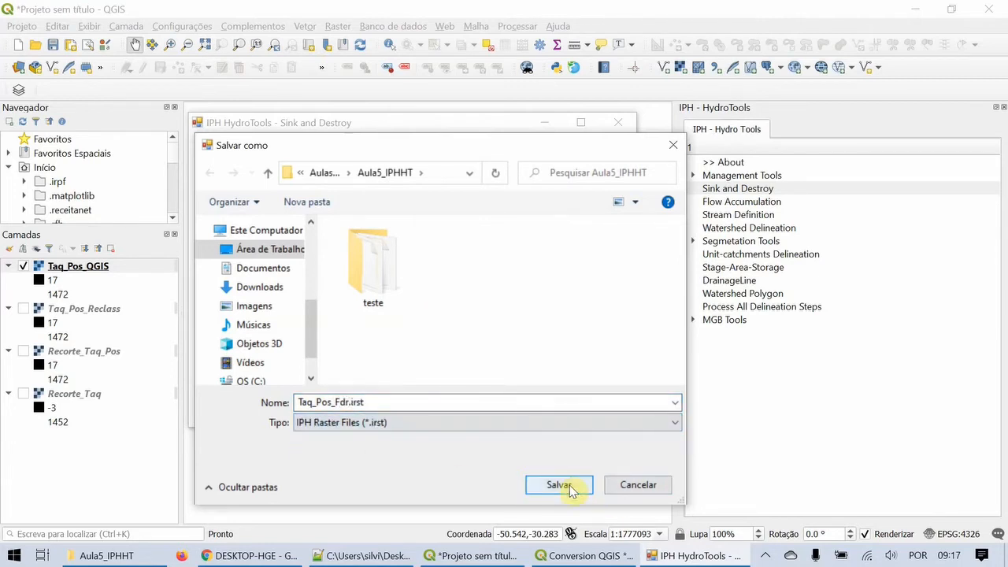
pyautogui.doubleClick(336, 403)
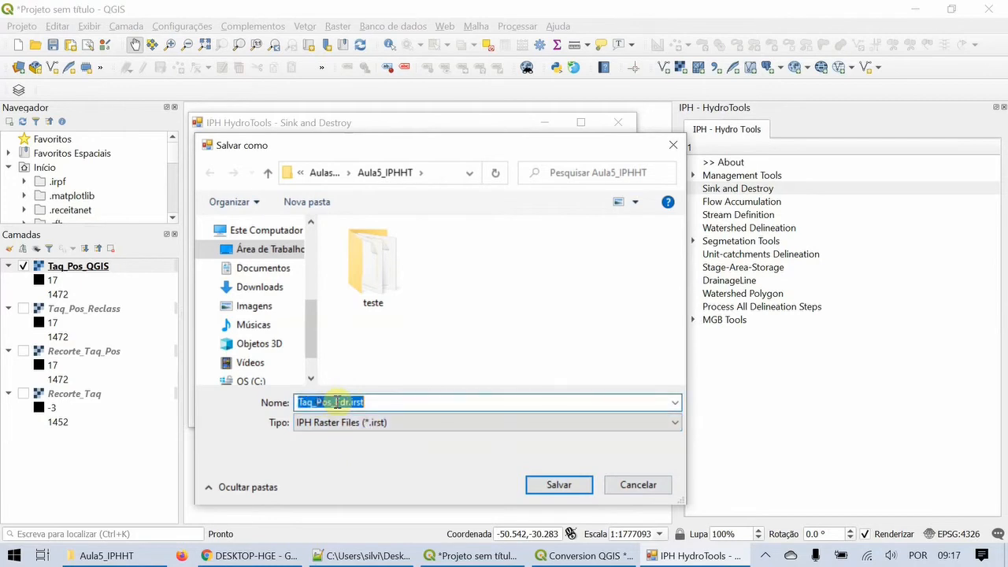
pyautogui.click(336, 403)
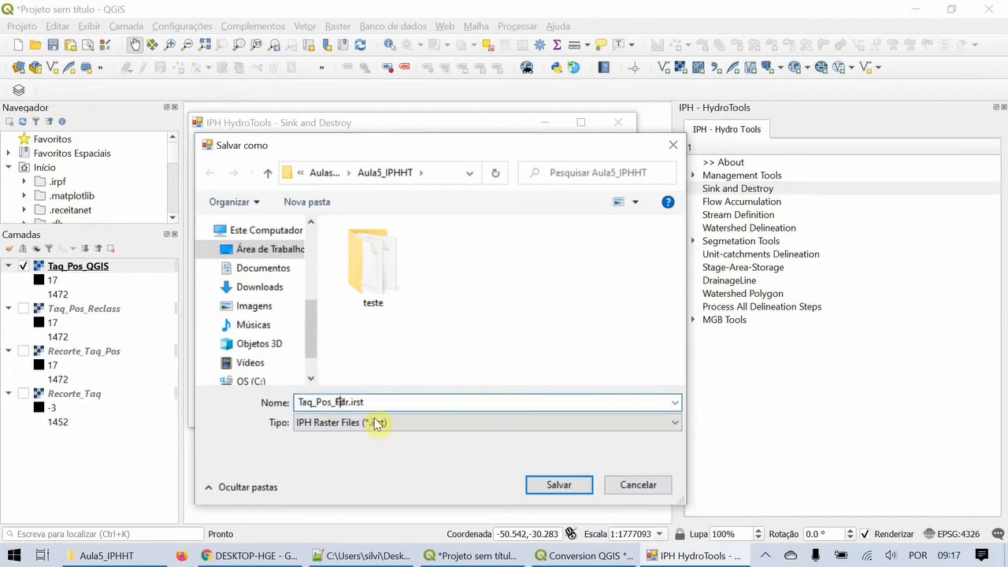
pyautogui.click(558, 485)
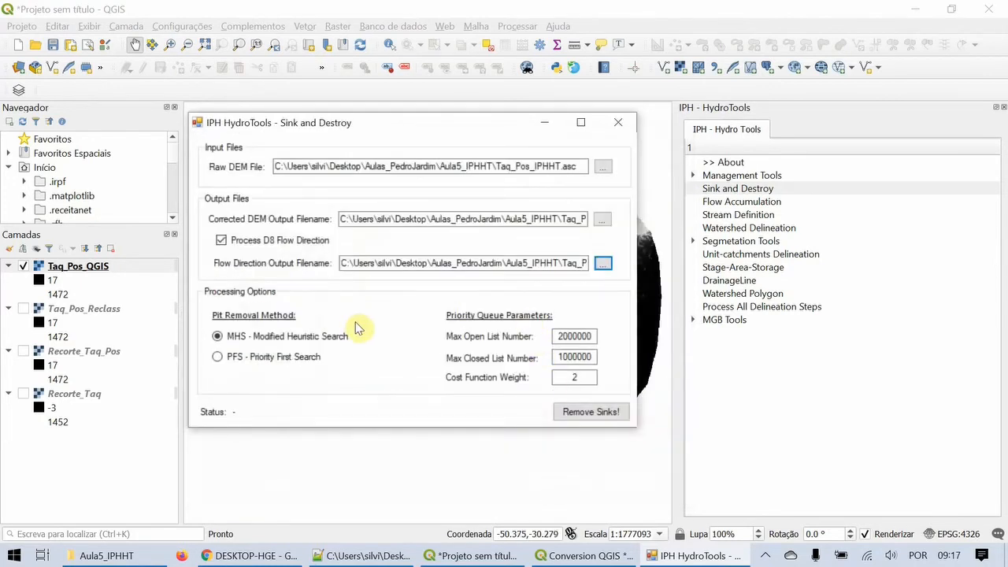
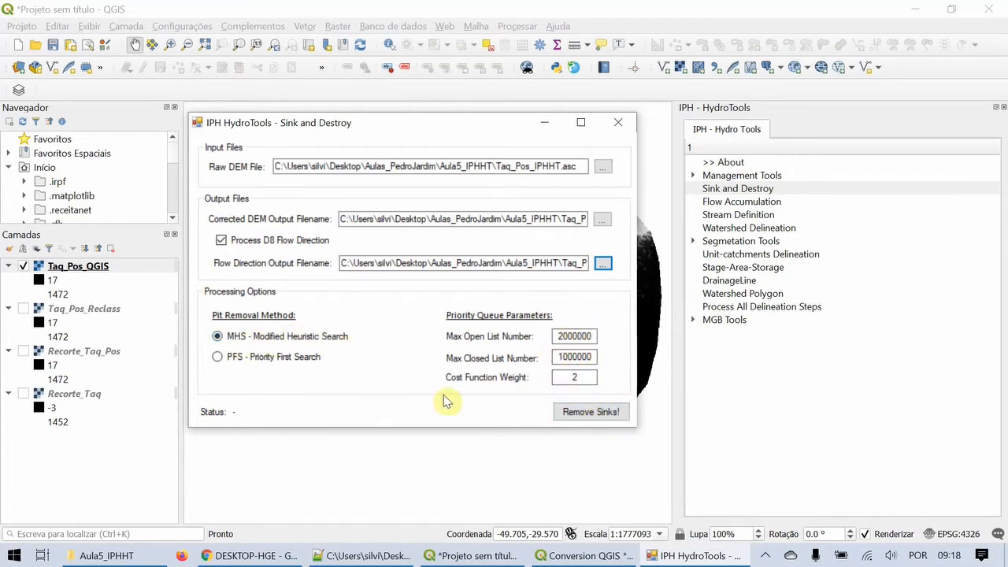
# - Run the sink removal through to completion and close the Sink and Destroy tool
pyautogui.click(592, 413)
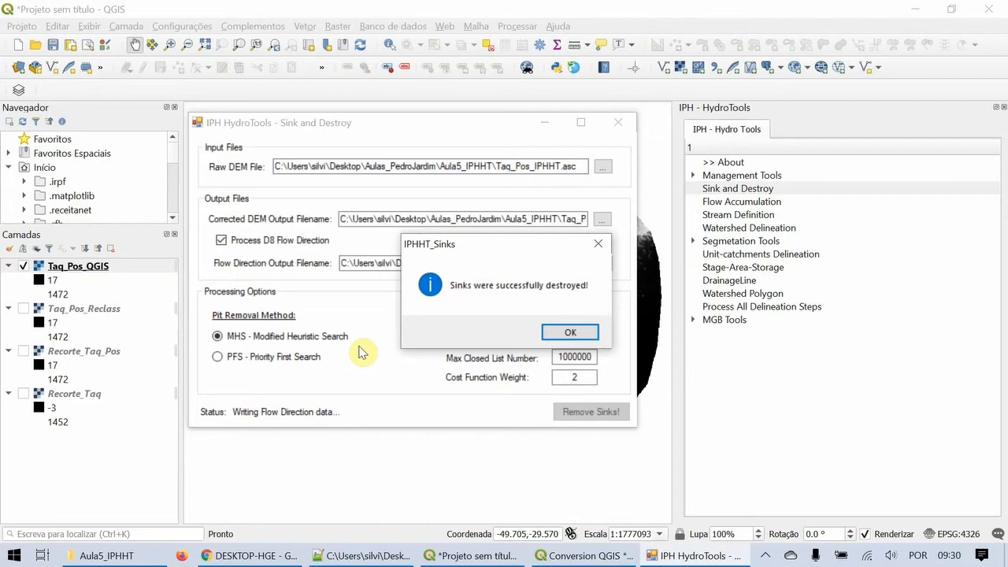
pyautogui.click(560, 332)
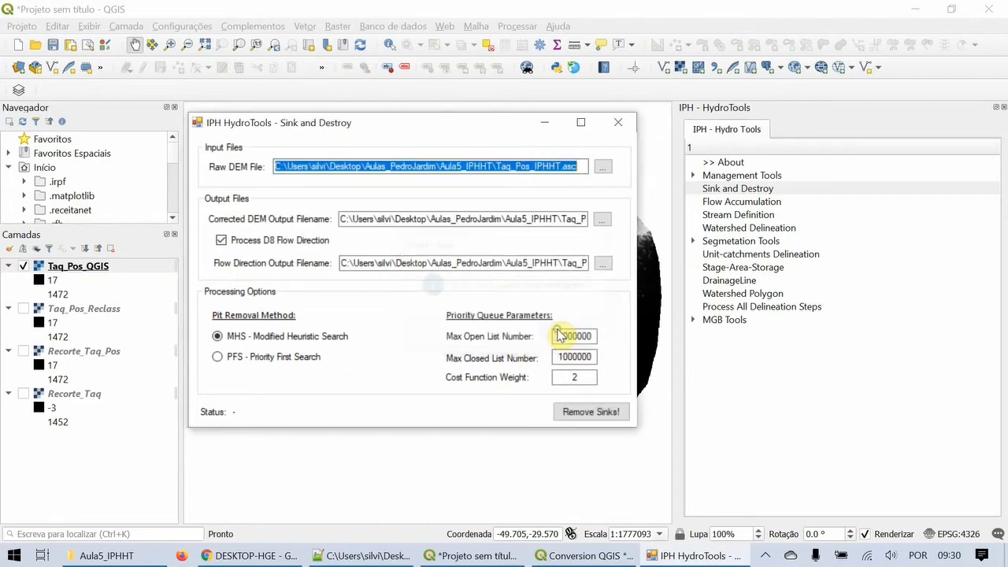
pyautogui.click(619, 125)
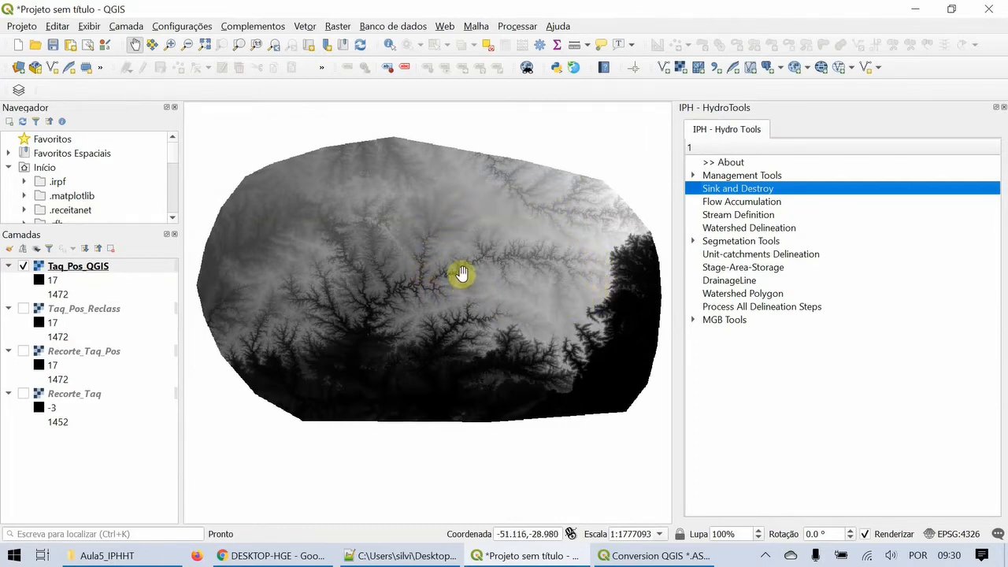
# - Open the Flow Accumulation tool and close the leftover ASCII conversion dialog
pyautogui.click(743, 202)
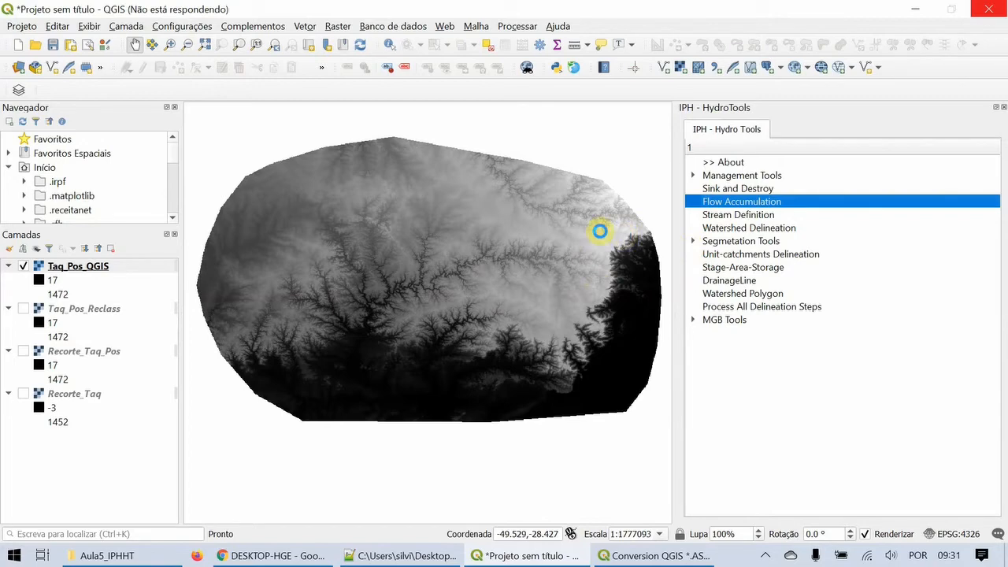
pyautogui.click(635, 559)
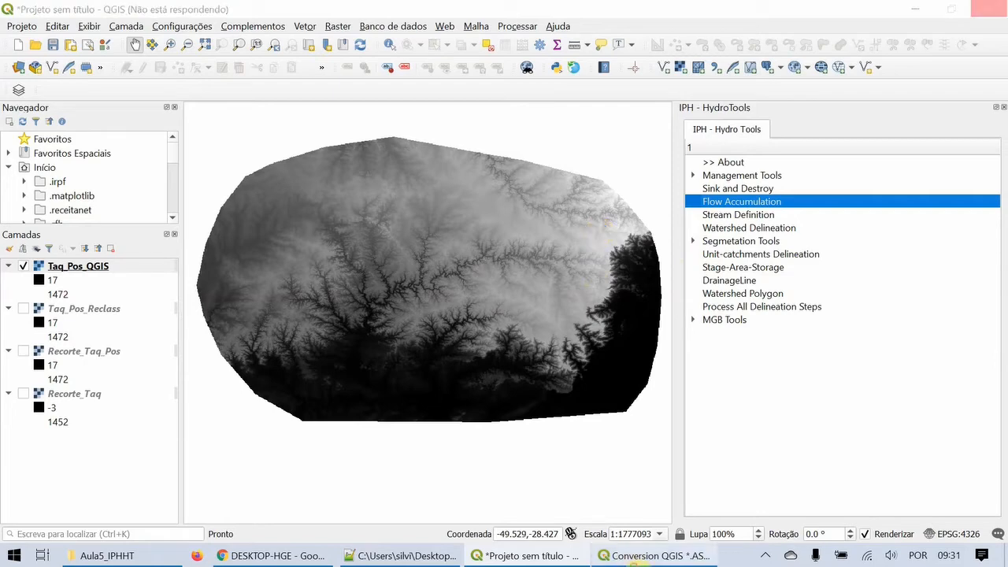
pyautogui.click(637, 554)
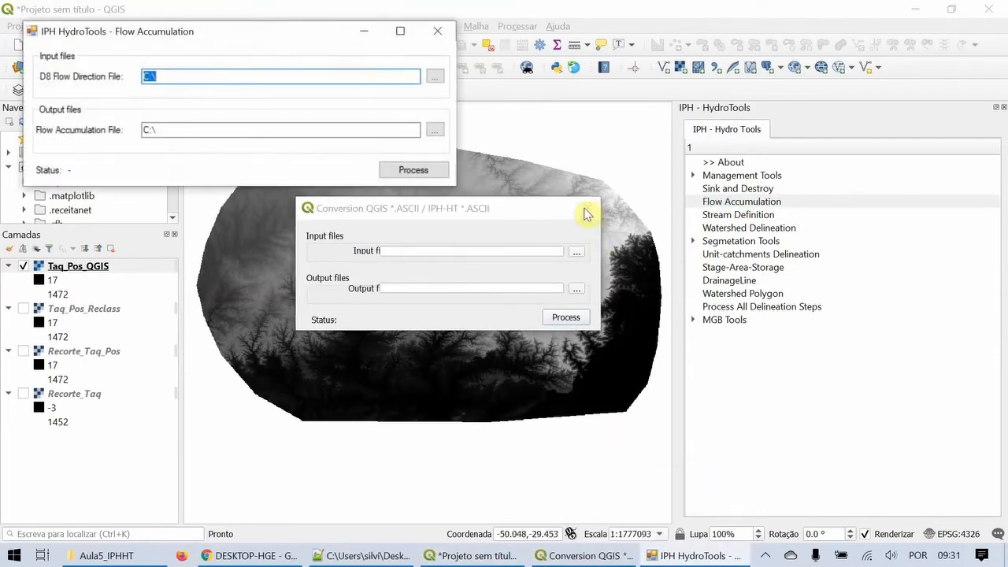
pyautogui.click(590, 209)
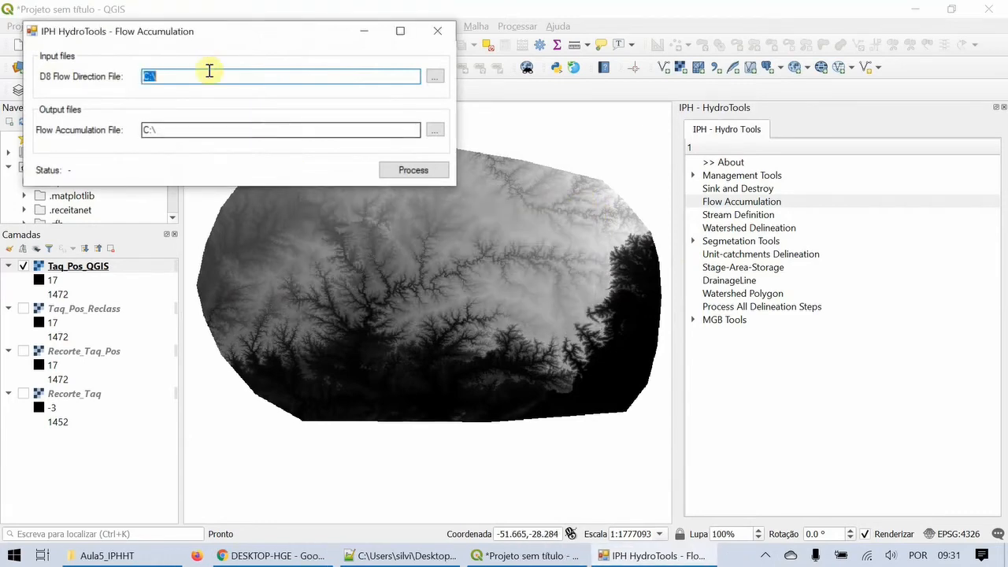
pyautogui.moveTo(185, 46); pyautogui.dragTo(387, 214)
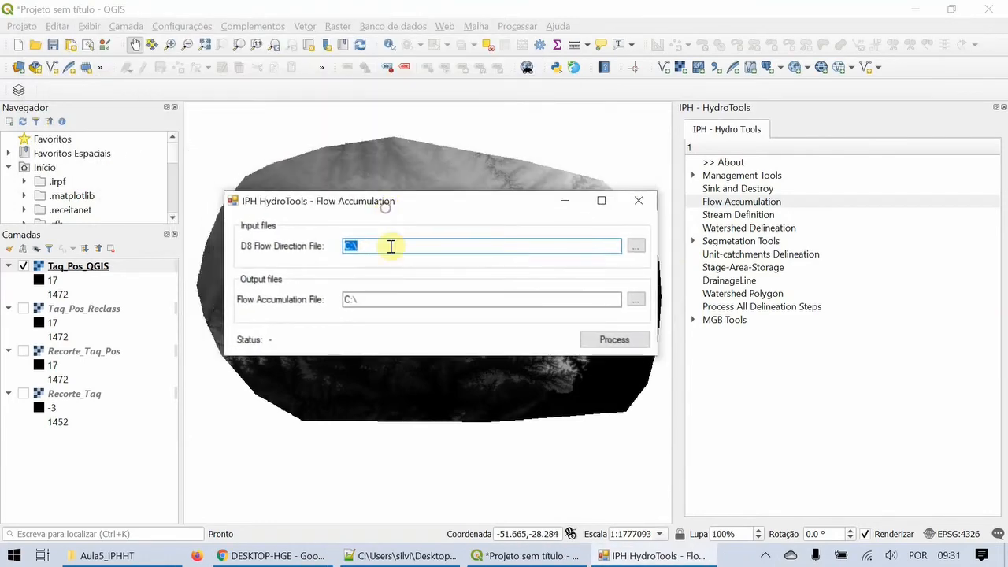
# - Choose Taq_Pos_Fdr.irst from the Aula5_IPHHT folder as the D8 flow direction file
pyautogui.click(391, 247)
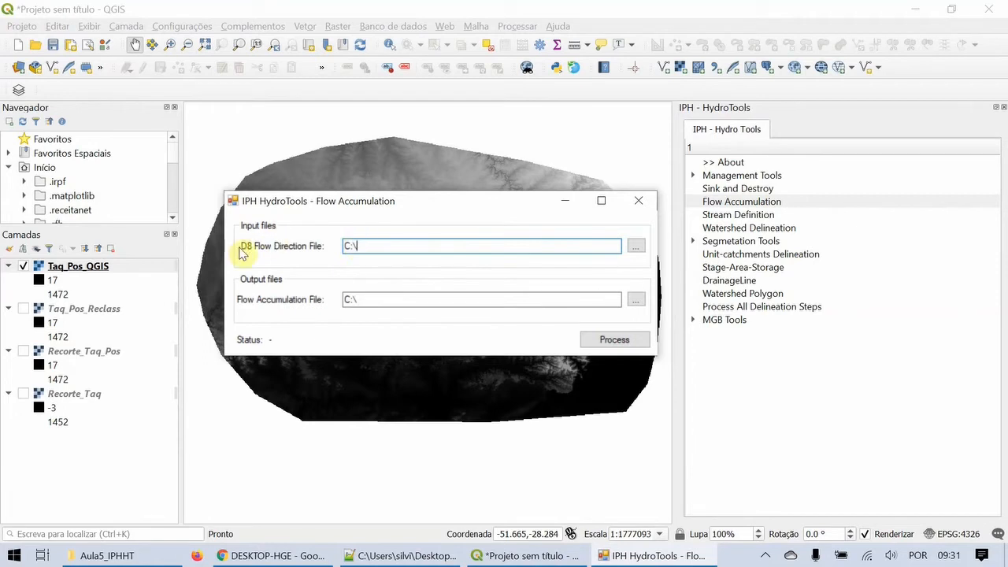
pyautogui.click(636, 246)
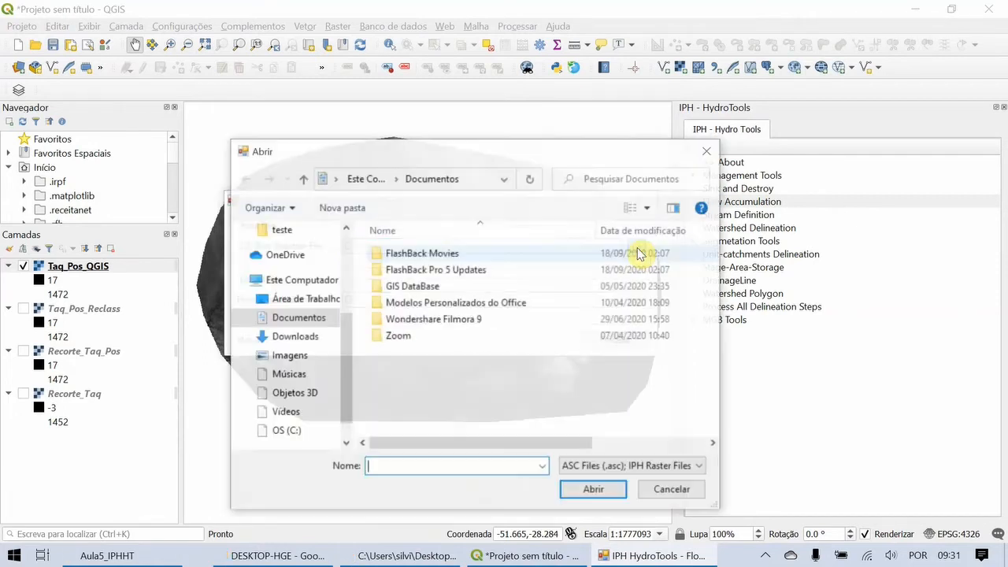
pyautogui.click(304, 299)
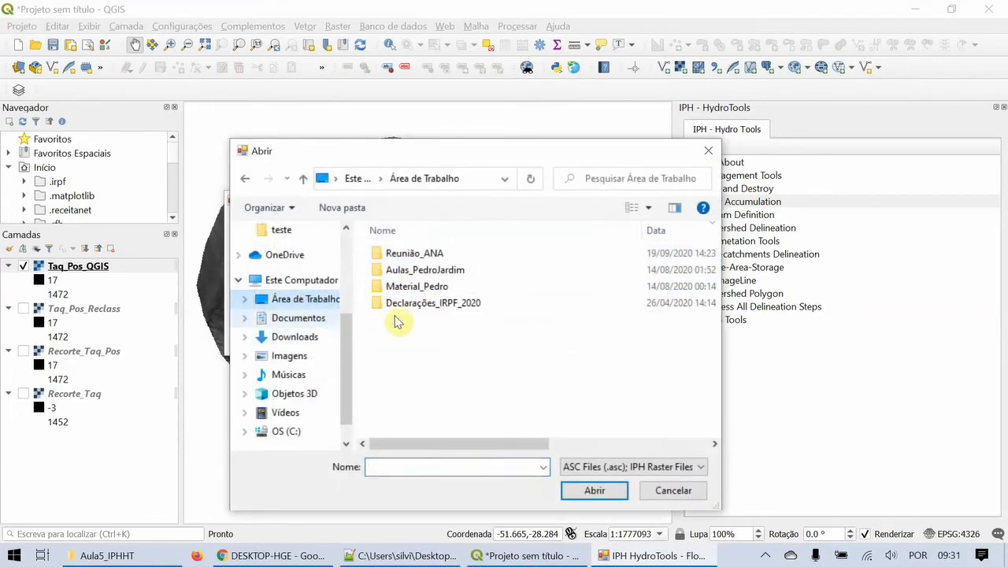
pyautogui.doubleClick(418, 269)
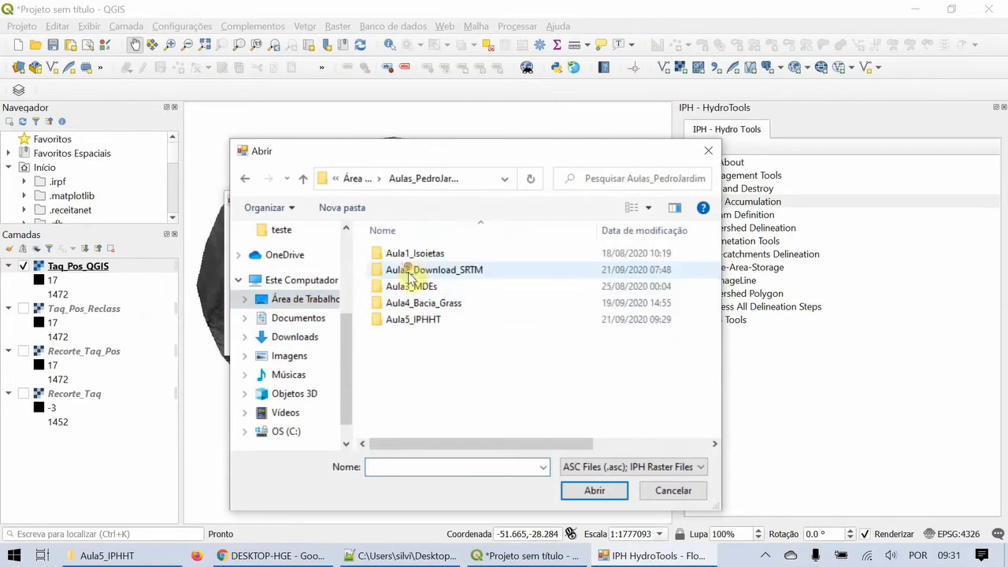
pyautogui.click(418, 323)
pyautogui.doubleClick(418, 325)
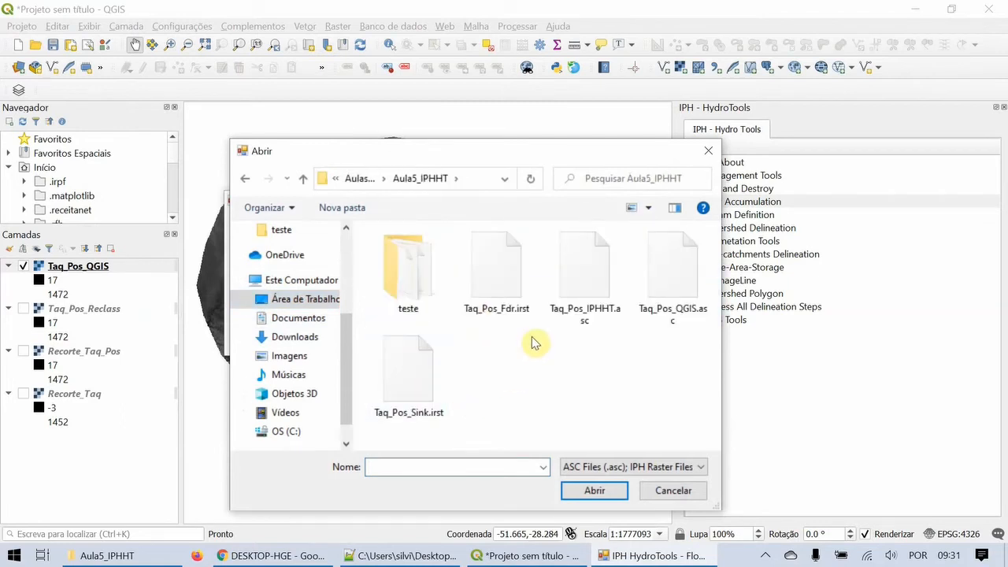
pyautogui.click(488, 319)
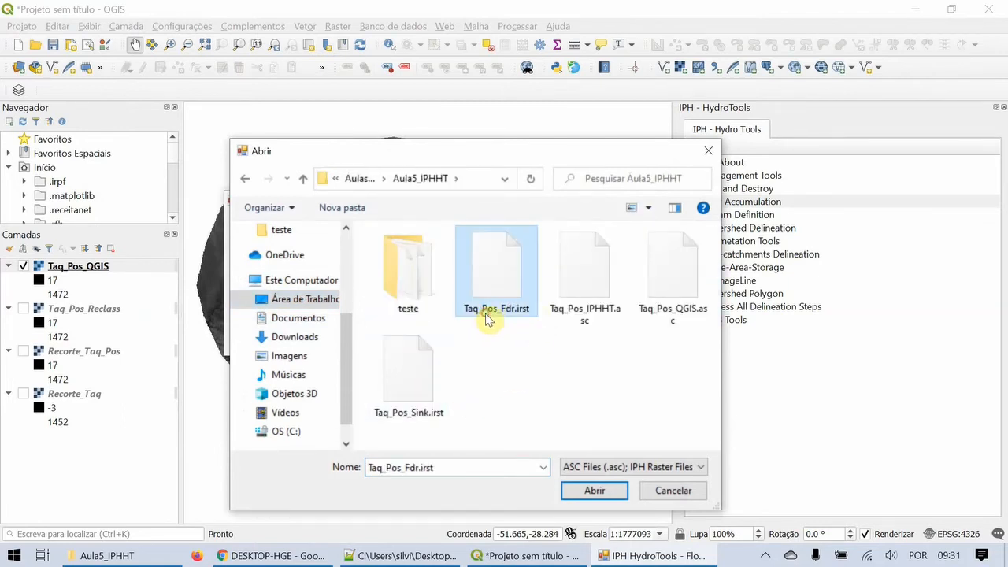
pyautogui.click(591, 492)
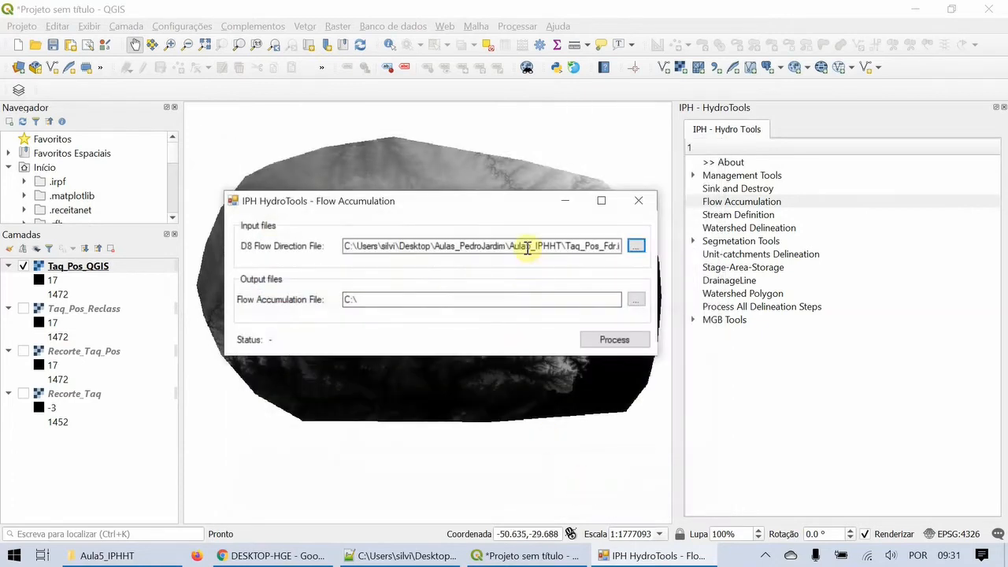
pyautogui.moveTo(525, 248); pyautogui.dragTo(662, 245)
pyautogui.click(590, 246)
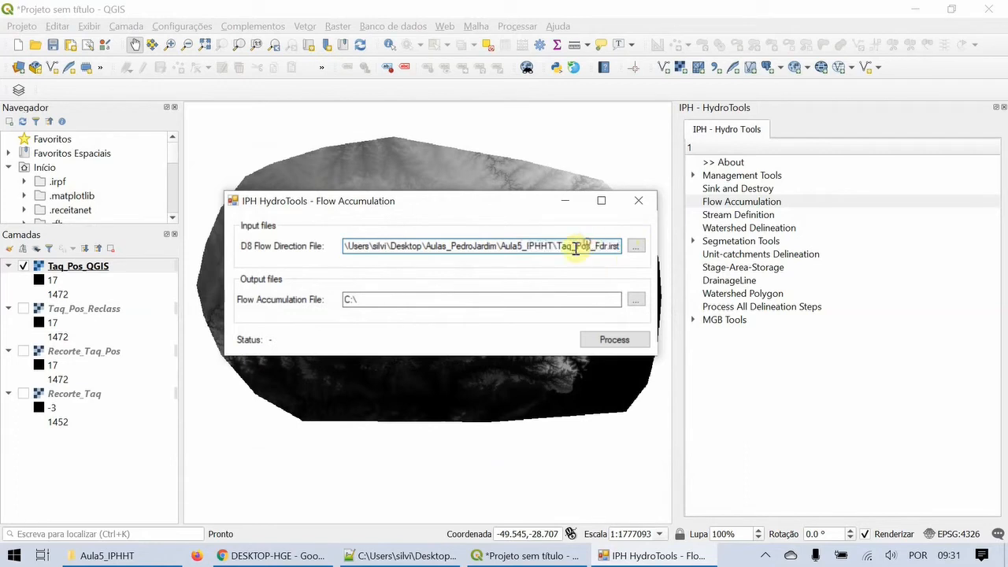
# - Copy the full path of the flow direction file into the flow accumulation output file setting
pyautogui.click(365, 300)
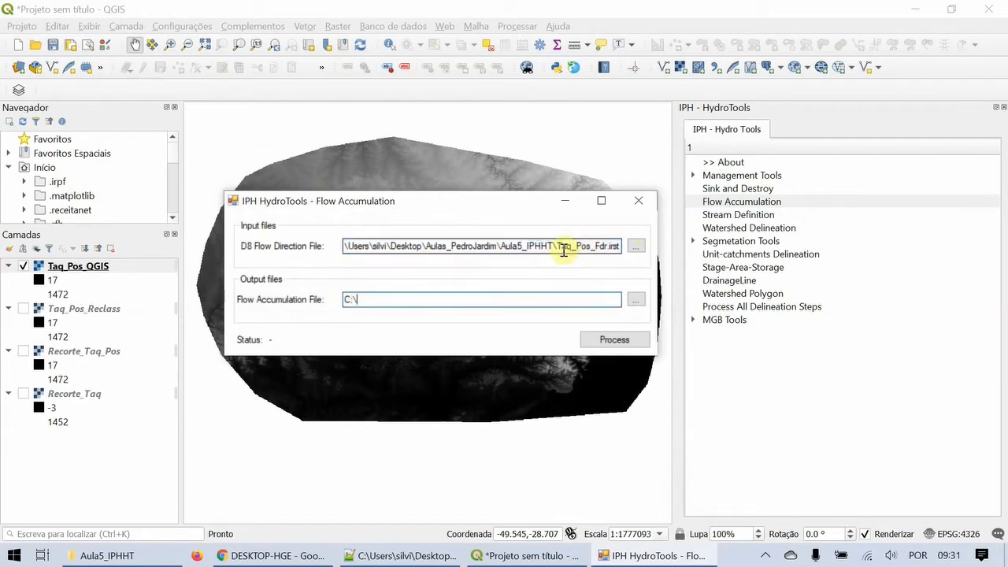
pyautogui.click(594, 246)
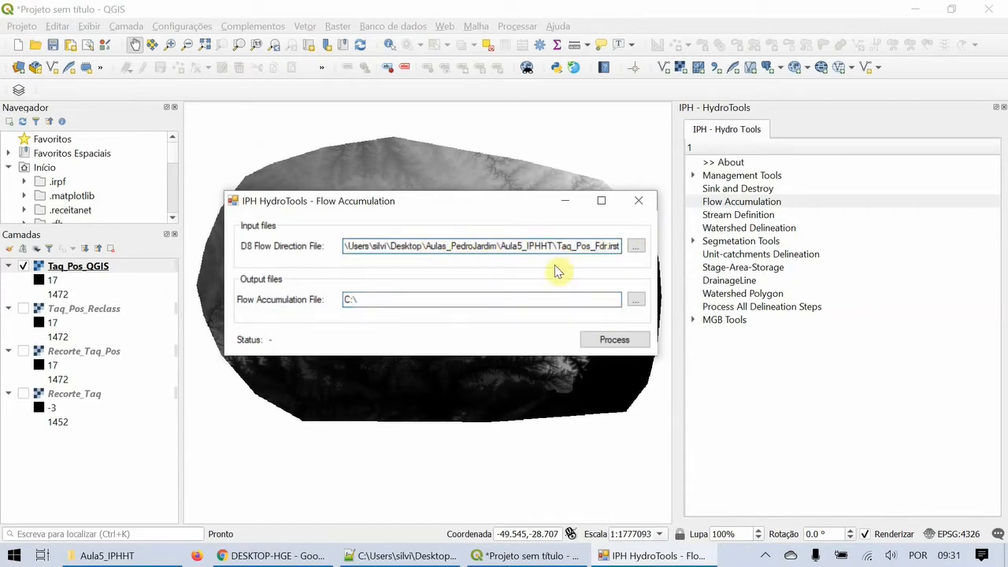
pyautogui.hotkey('ctrl', 'a')
pyautogui.rightClick(500, 245)
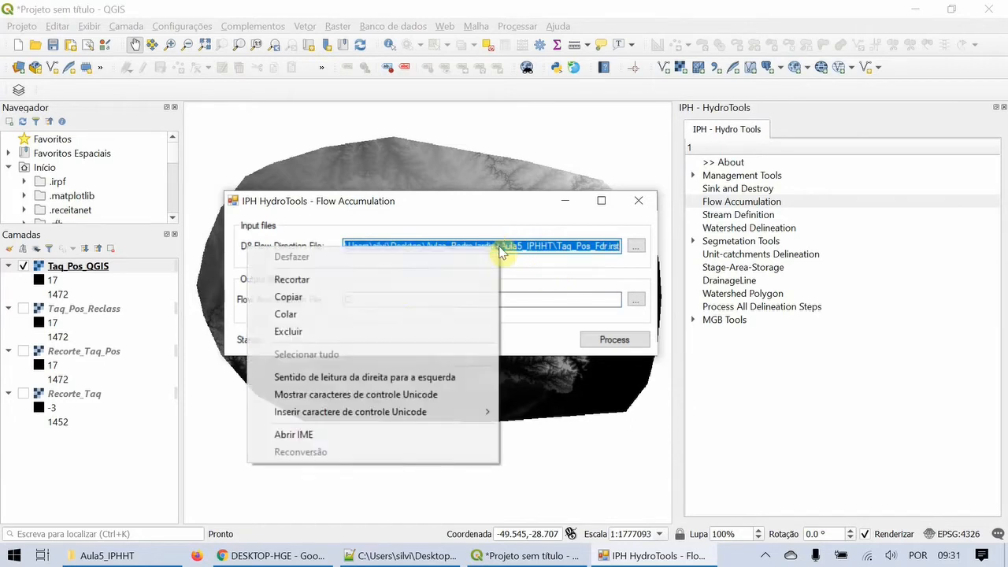
pyautogui.click(325, 299)
pyautogui.click(361, 300)
pyautogui.hotkey('ctrl', 'a')
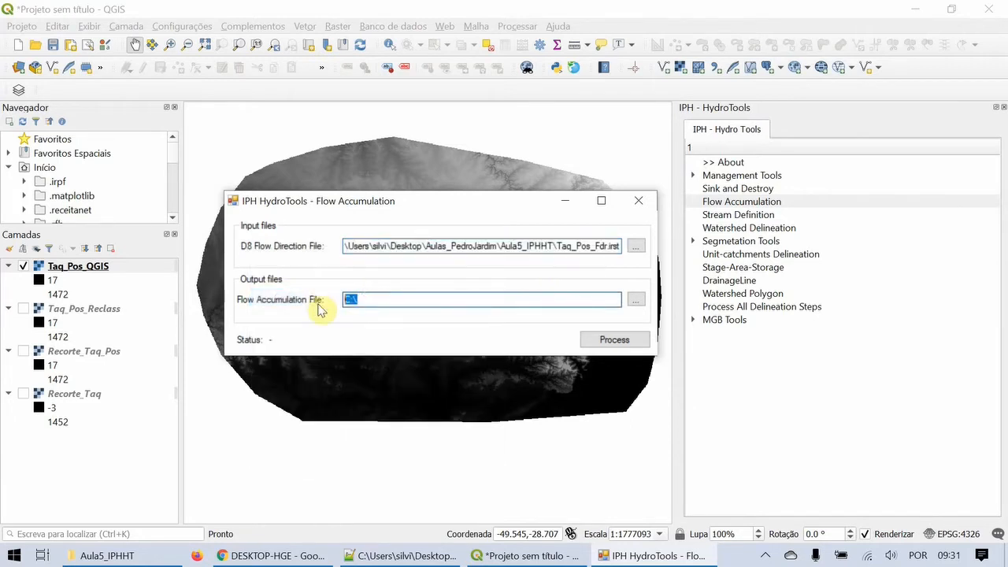
pyautogui.write('C:\\Users\\silvi\\Desktop\\Aulas_PedroJardim\\Aula5_IPHHT\\Taq_Pos_Fdr.irst')
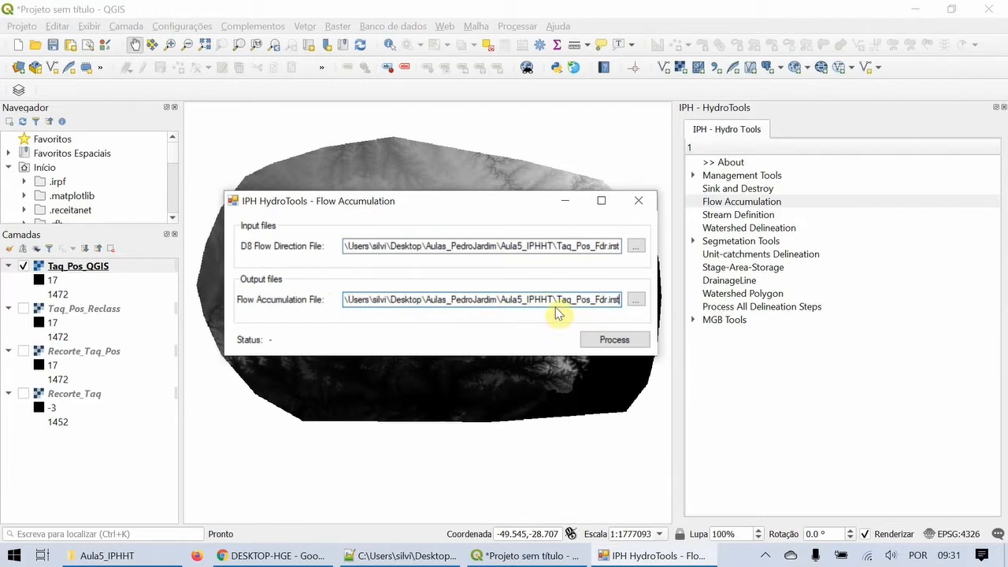
# - Change the file name in the flow accumulation output path to Taq_Pos_Fac.irst and check both paths
pyautogui.click(607, 302)
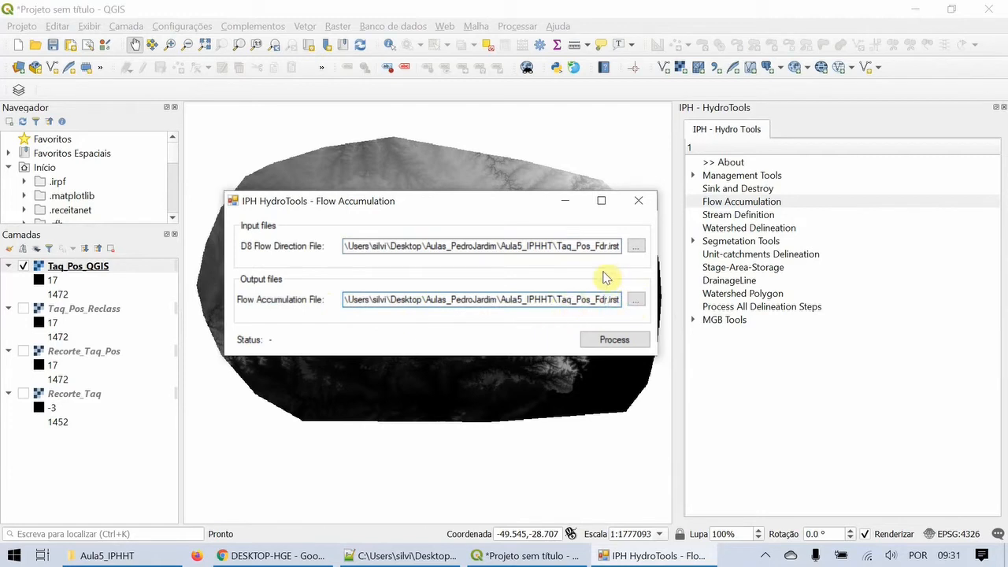
pyautogui.press('BackSpace')
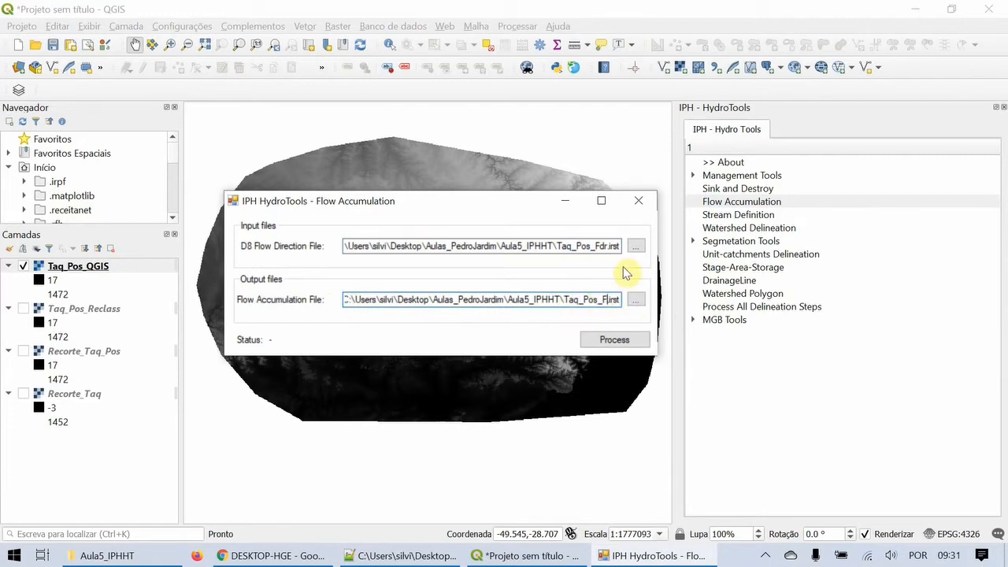
pyautogui.write('ac')
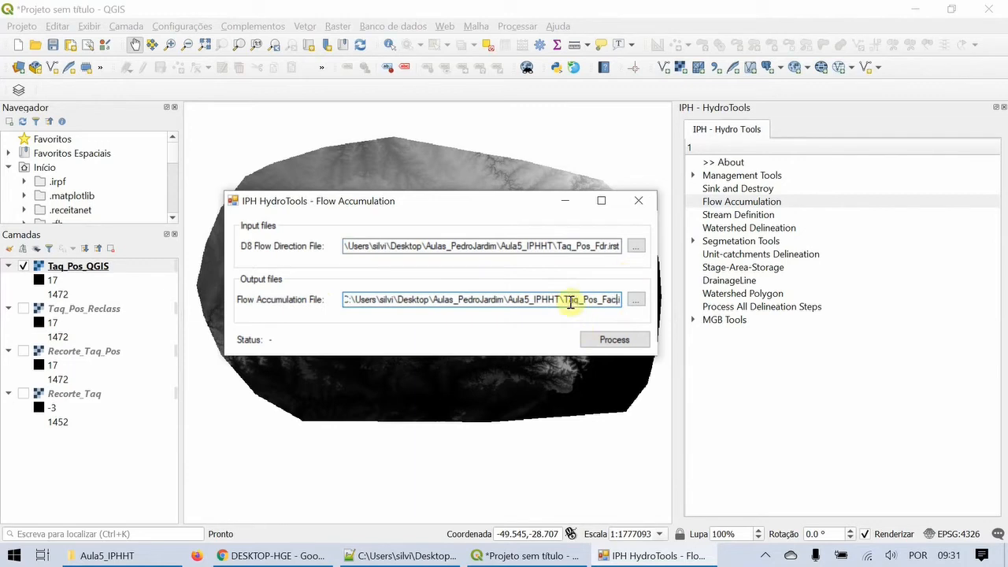
pyautogui.moveTo(562, 300); pyautogui.dragTo(631, 300)
pyautogui.click(582, 304)
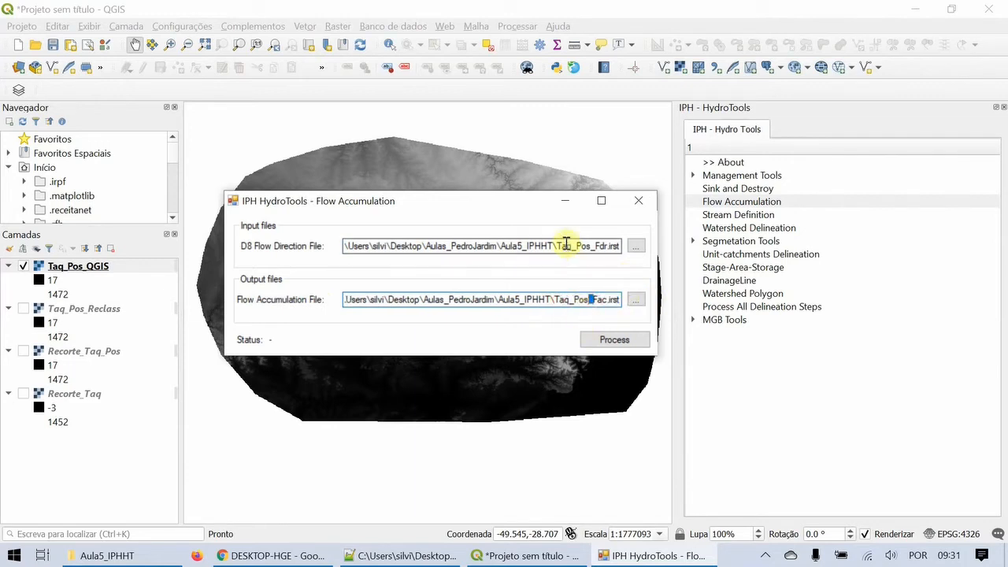
pyautogui.click(581, 245)
pyautogui.moveTo(580, 246); pyautogui.dragTo(338, 241)
pyautogui.moveTo(456, 299); pyautogui.dragTo(260, 308)
pyautogui.moveTo(371, 301); pyautogui.dragTo(675, 297)
pyautogui.click(608, 304)
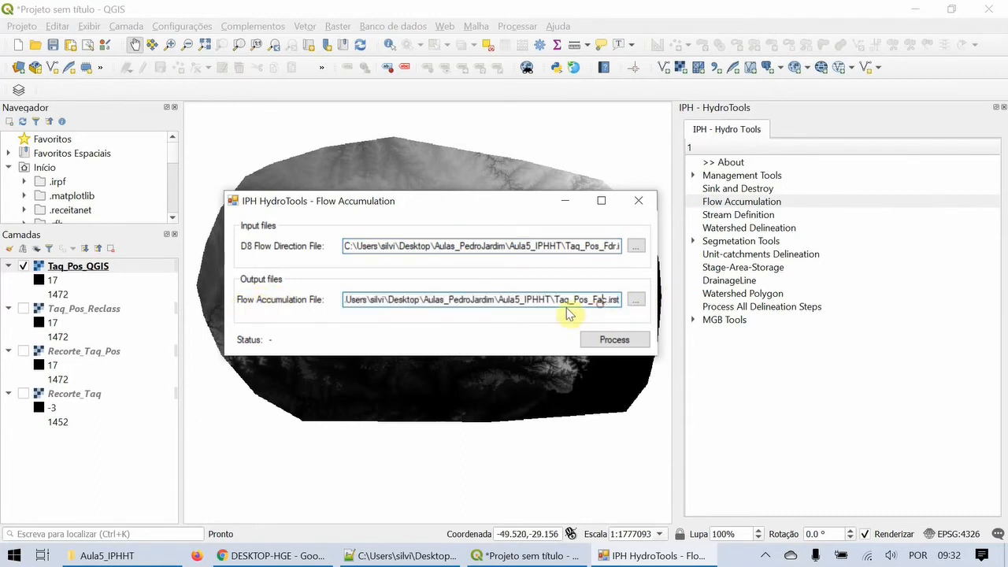
# - Run the flow accumulation through to completion and close the Flow Accumulation tool
pyautogui.click(614, 340)
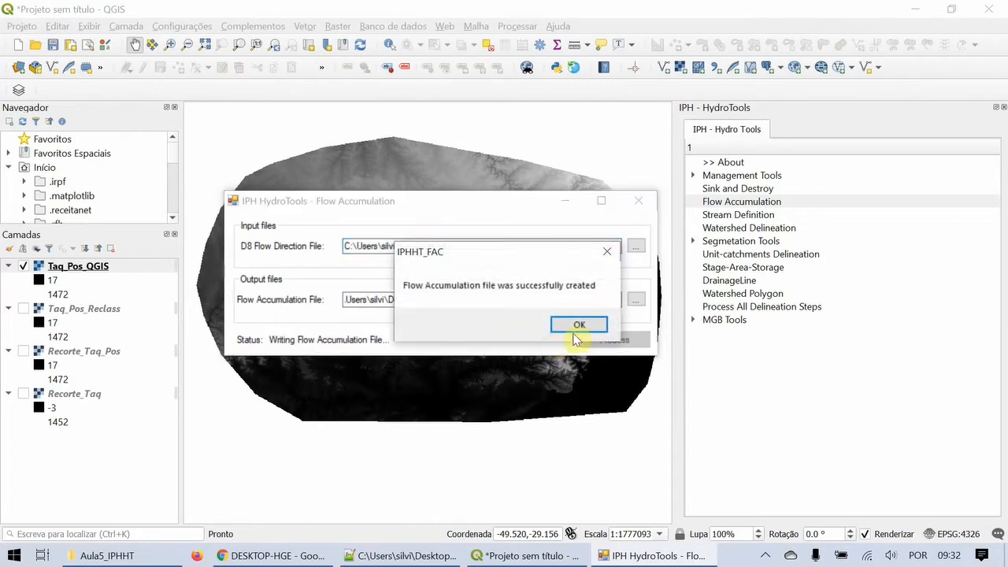
pyautogui.moveTo(501, 257); pyautogui.dragTo(362, 250)
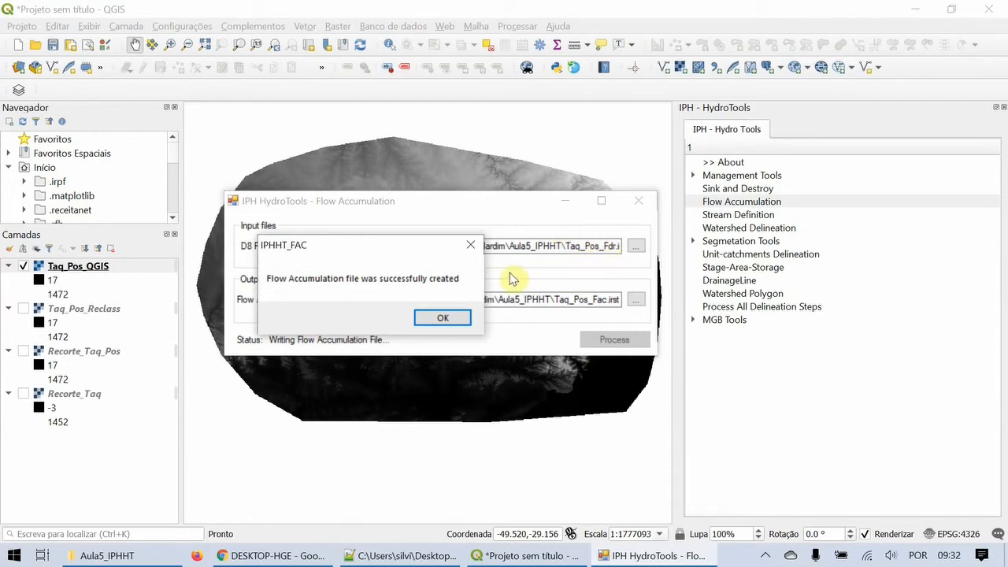
pyautogui.click(444, 319)
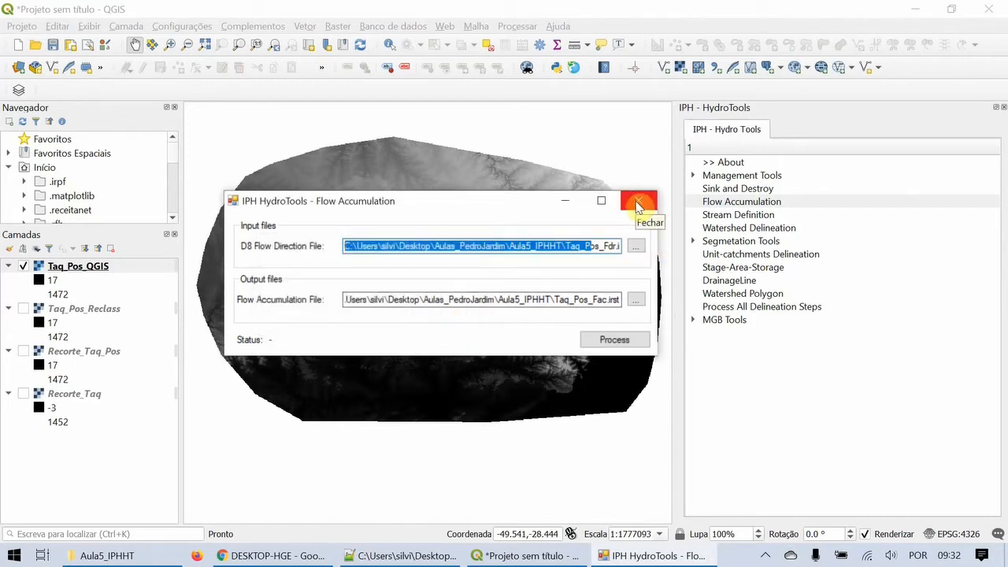
pyautogui.click(637, 202)
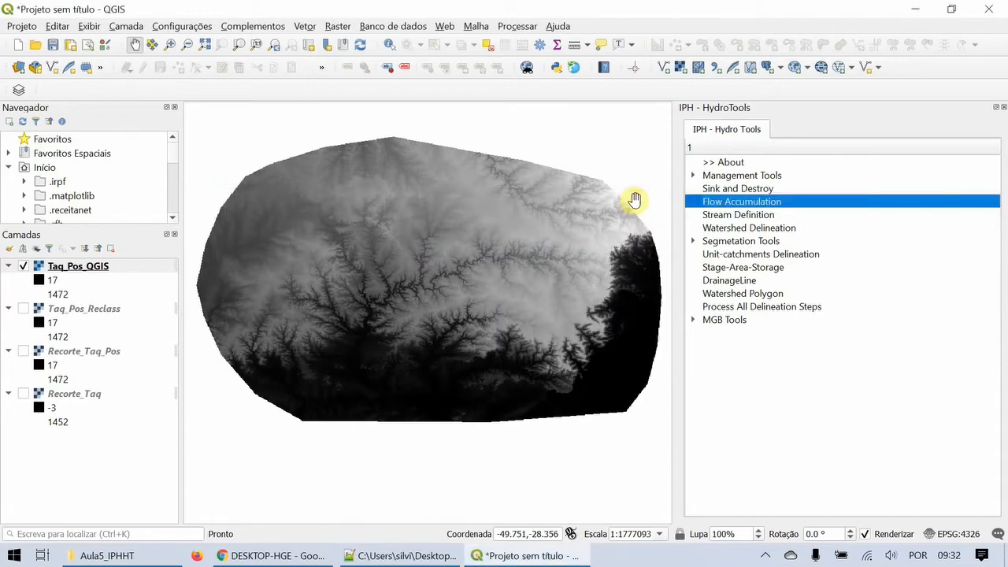
# - Open the Stream Definition tool and browse to the Aula5_IPHHT folder for the flow accumulation file
pyautogui.click(738, 215)
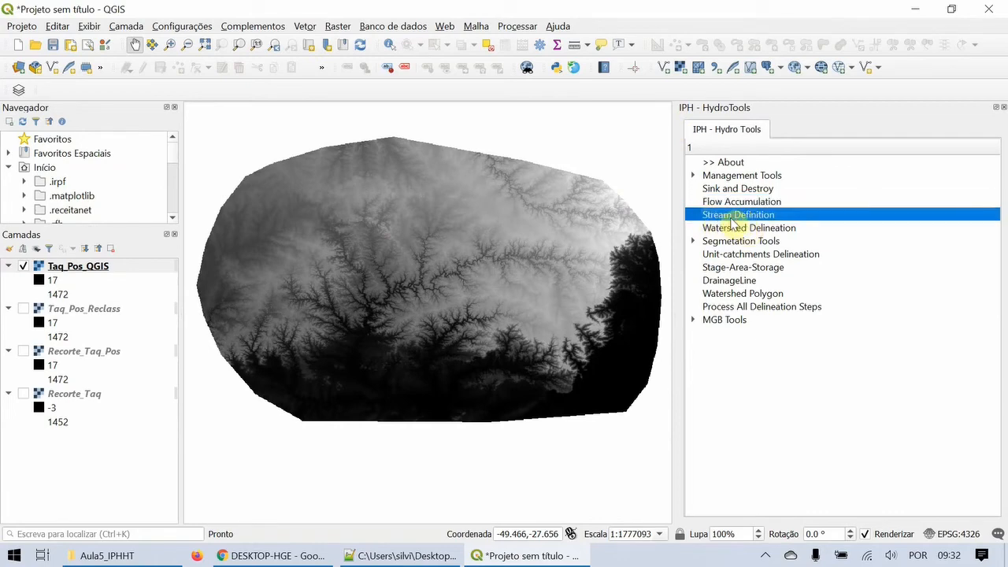
pyautogui.doubleClick(735, 217)
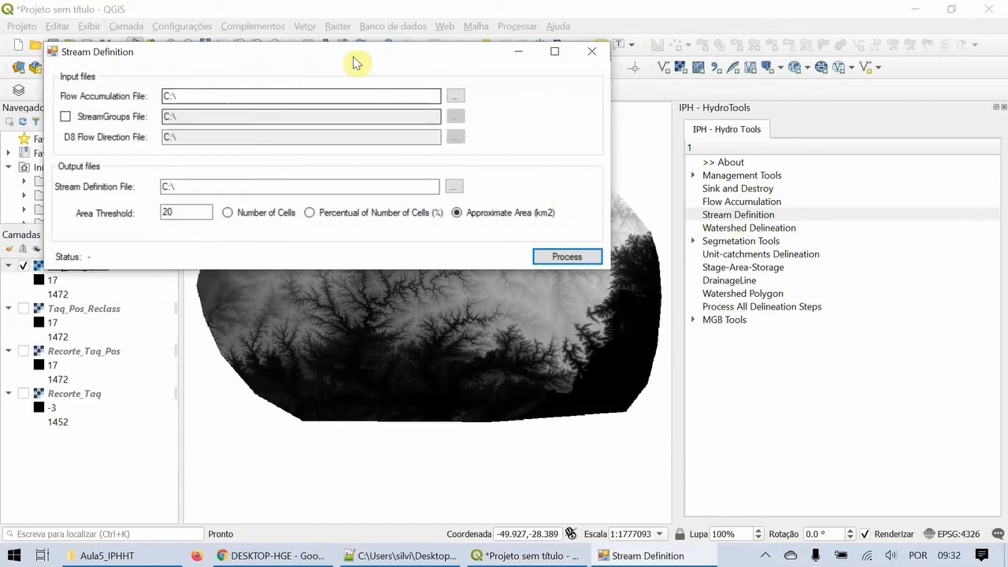
pyautogui.moveTo(353, 57); pyautogui.dragTo(371, 193)
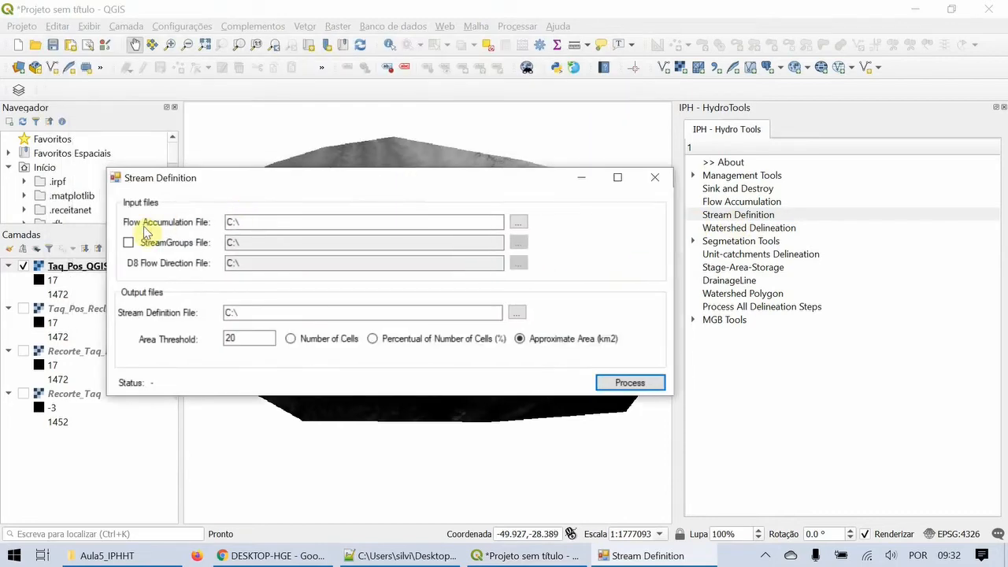
pyautogui.click(519, 227)
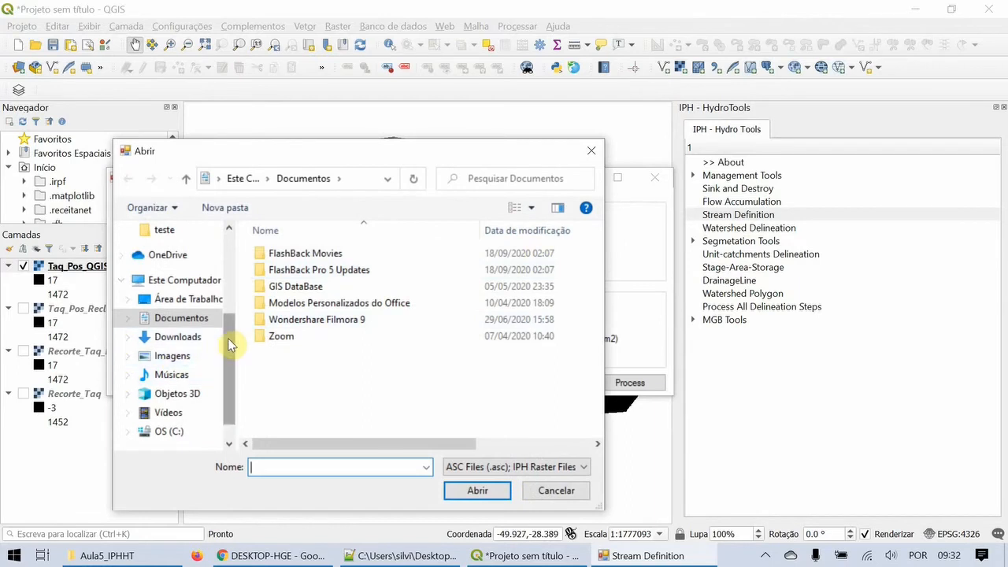
pyautogui.moveTo(227, 338); pyautogui.dragTo(226, 295)
pyautogui.click(182, 309)
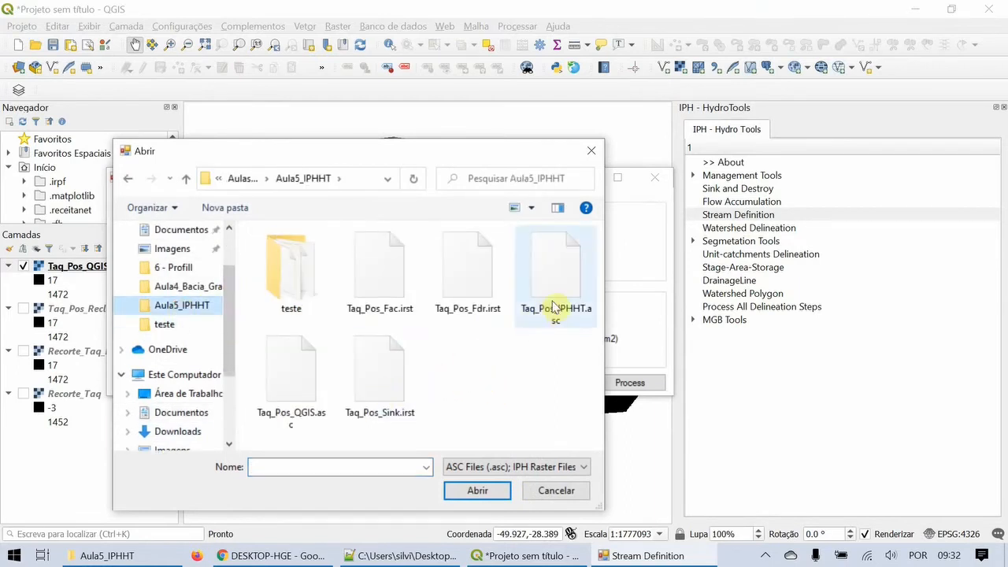
# - Show the Aula5_IPHHT folder's files in the details view, sorted by date
pyautogui.click(388, 178)
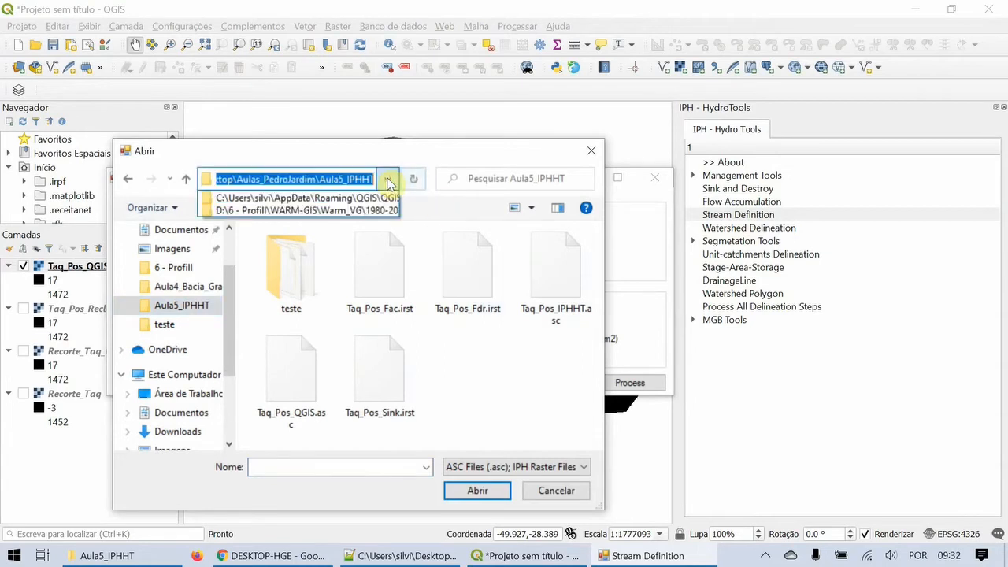
pyautogui.click(531, 208)
pyautogui.click(532, 208)
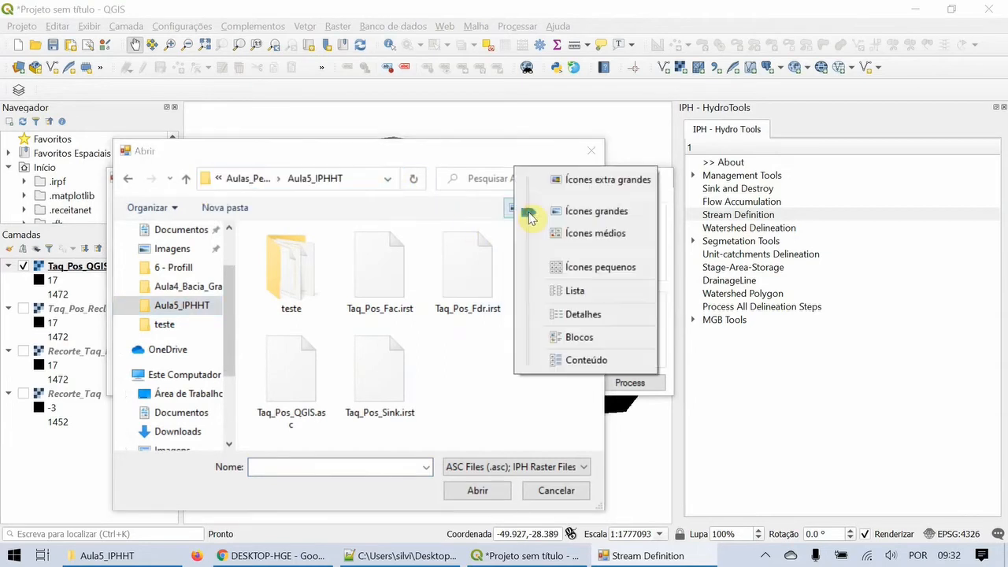
pyautogui.click(563, 317)
pyautogui.click(414, 234)
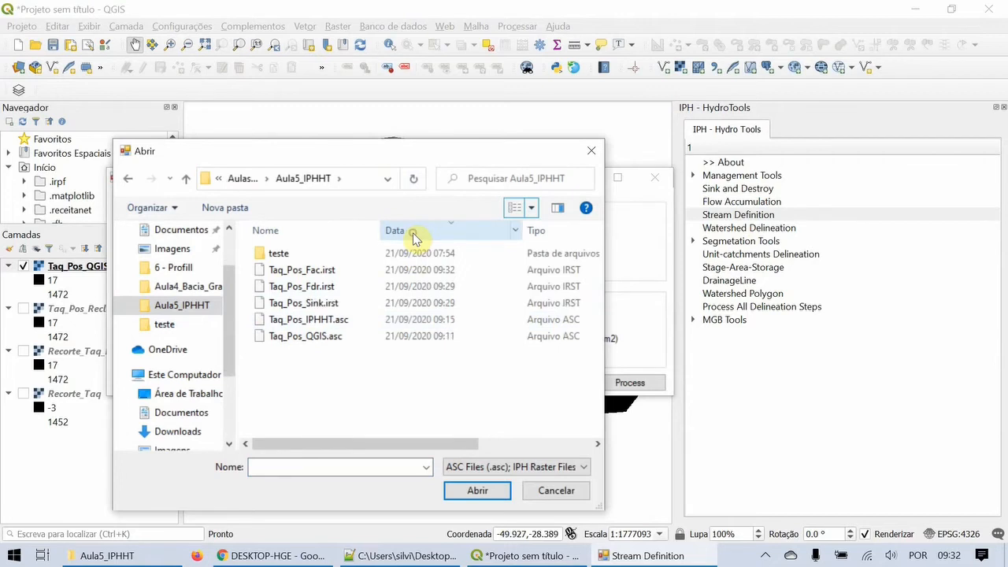
# - Load Taq_Pos_Fac.irst as the flow accumulation input and check its path
pyautogui.click(313, 270)
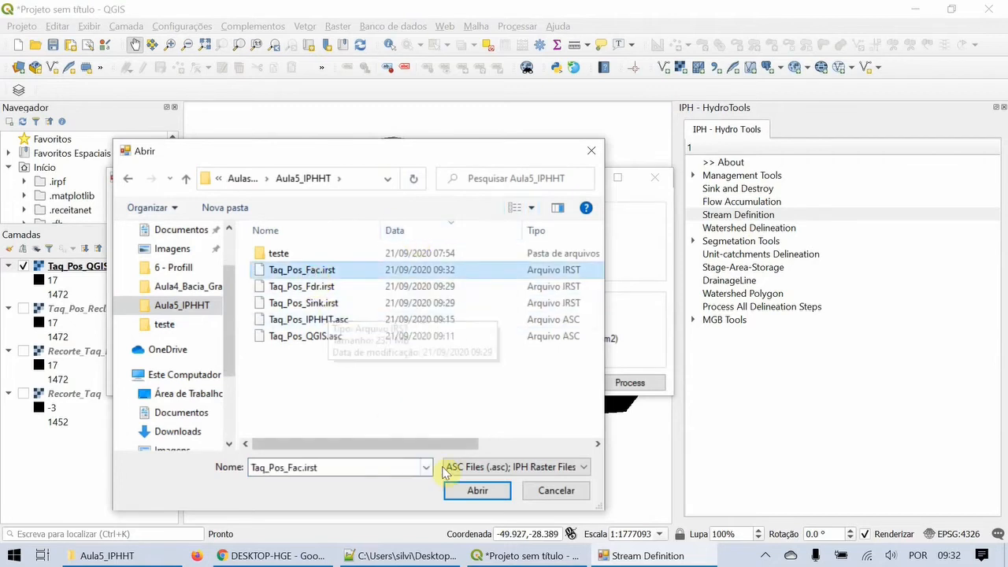
pyautogui.click(478, 490)
pyautogui.moveTo(444, 223); pyautogui.dragTo(569, 233)
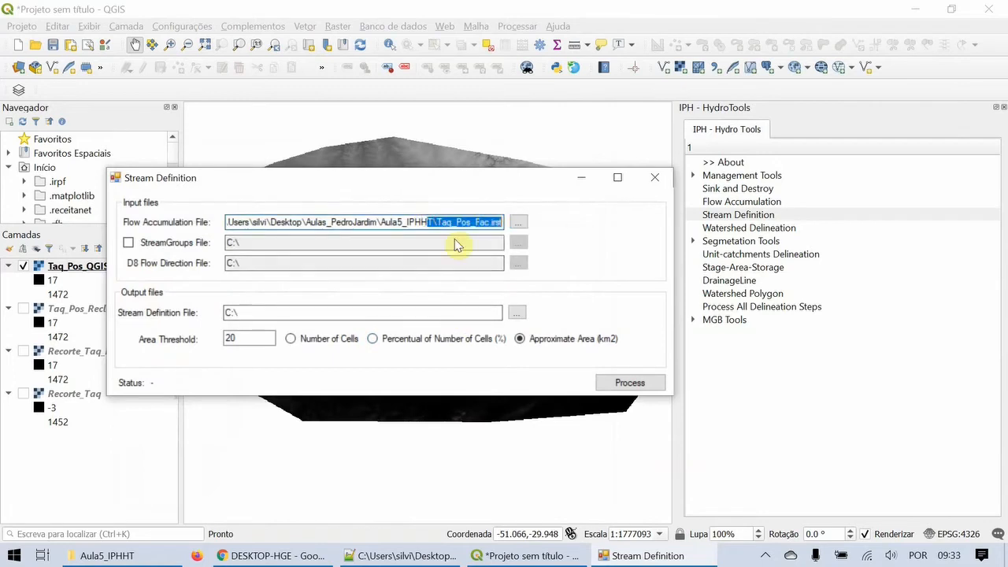
pyautogui.click(428, 224)
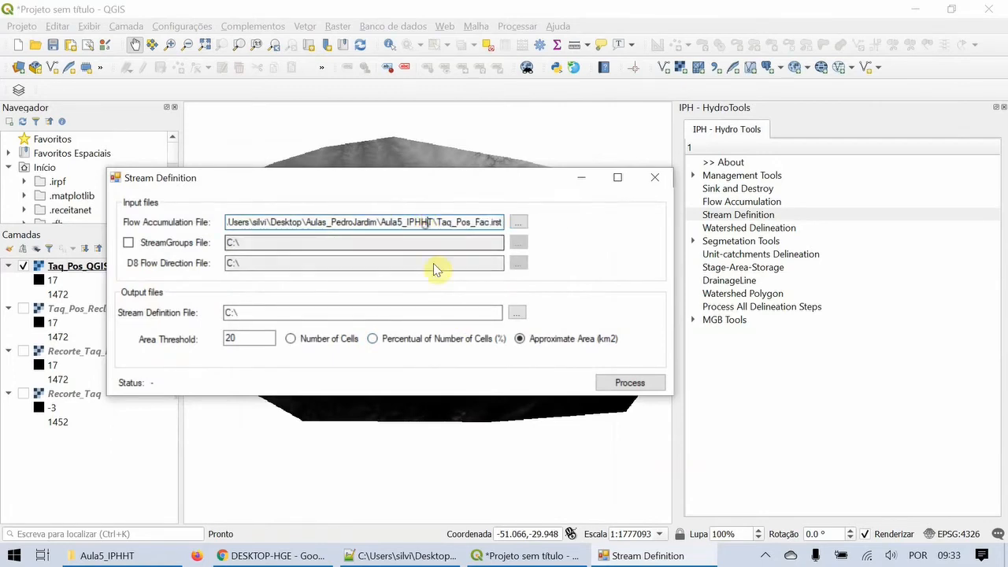
# - Set the stream definition output to an ASC file named Taq_Pos_Strd_20km2.asc in the Aula5_IPHHT folder
pyautogui.click(518, 313)
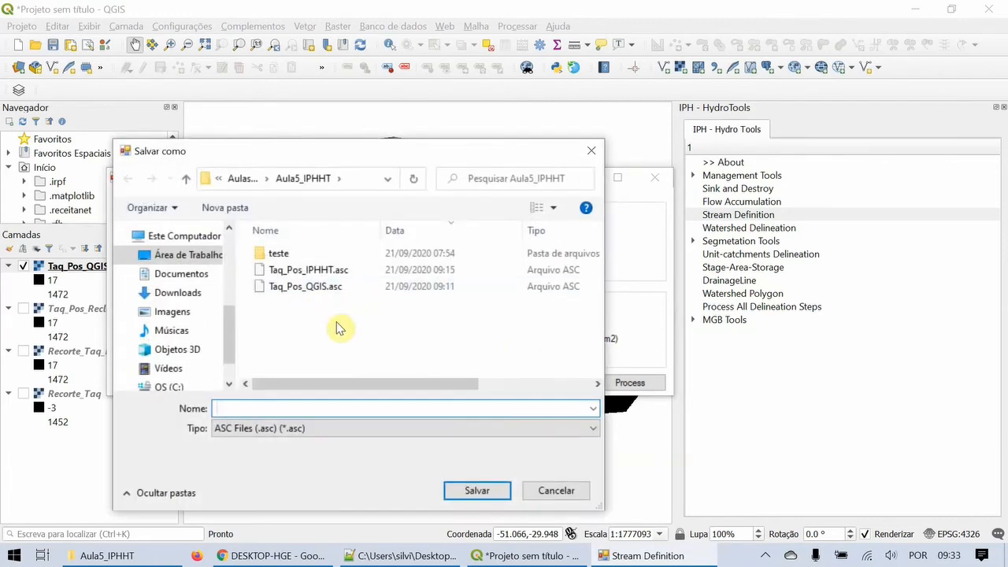
pyautogui.click(297, 290)
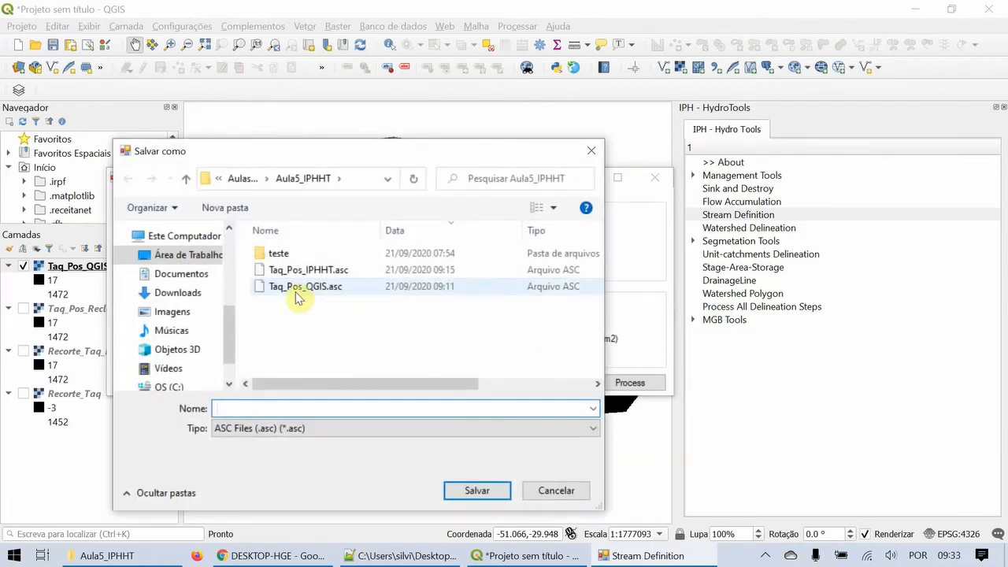
pyautogui.doubleClick(261, 408)
pyautogui.moveTo(253, 408); pyautogui.dragTo(275, 408)
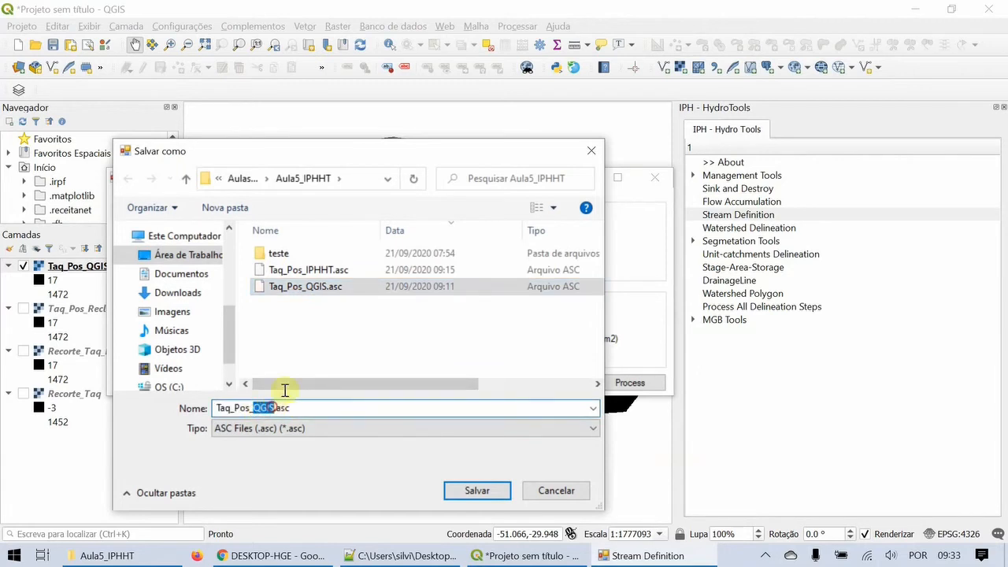
pyautogui.write('S')
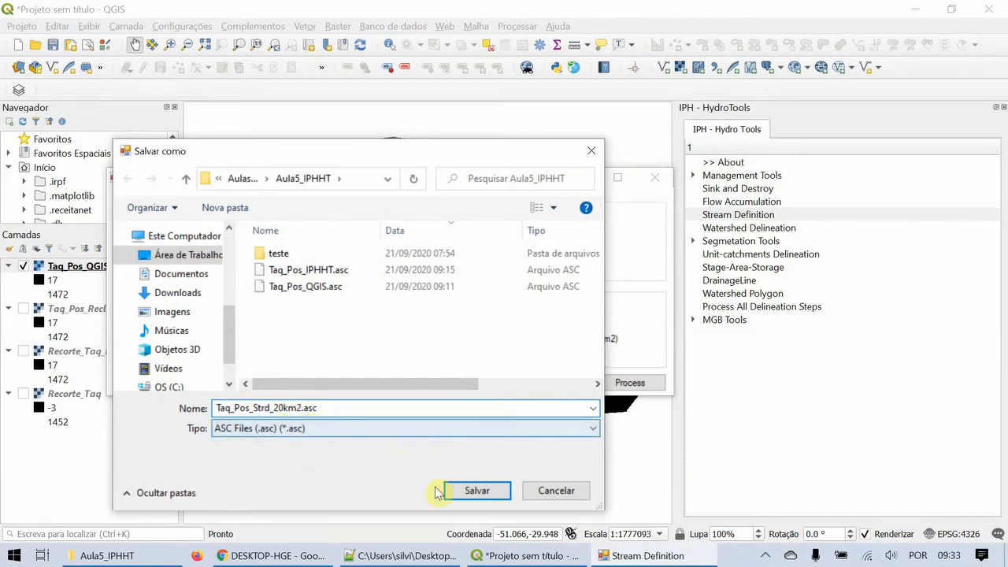
pyautogui.moveTo(274, 408); pyautogui.dragTo(302, 408)
pyautogui.click(273, 410)
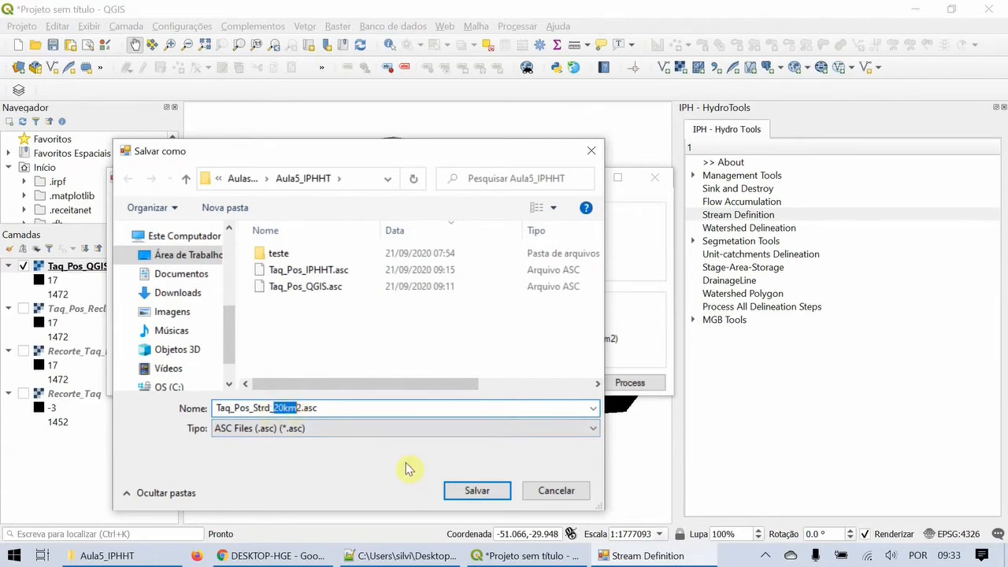
pyautogui.click(478, 490)
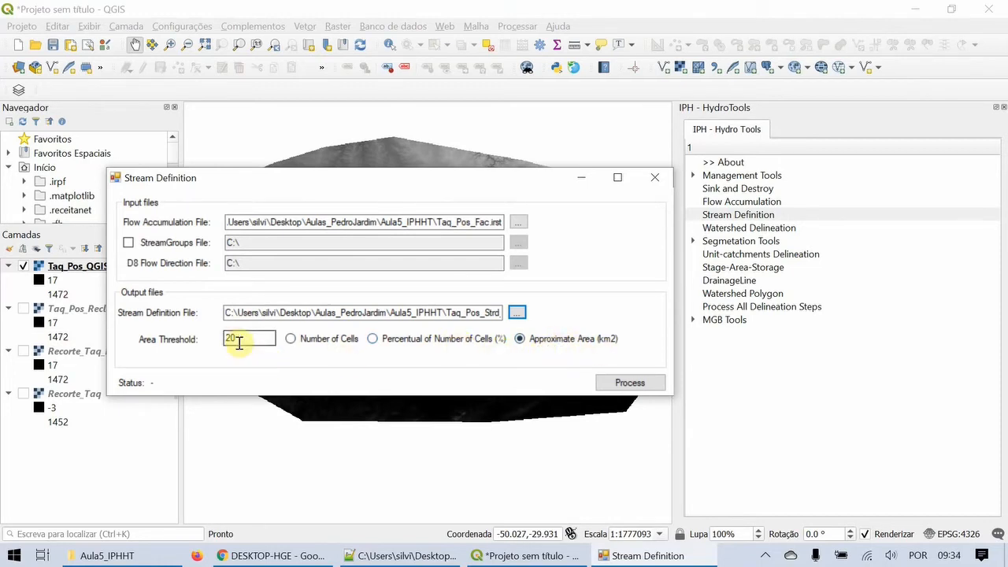
# - Compare the area threshold and its approximate area (km2) unit with the file name in the stream definition output path
pyautogui.moveTo(249, 338); pyautogui.dragTo(225, 337)
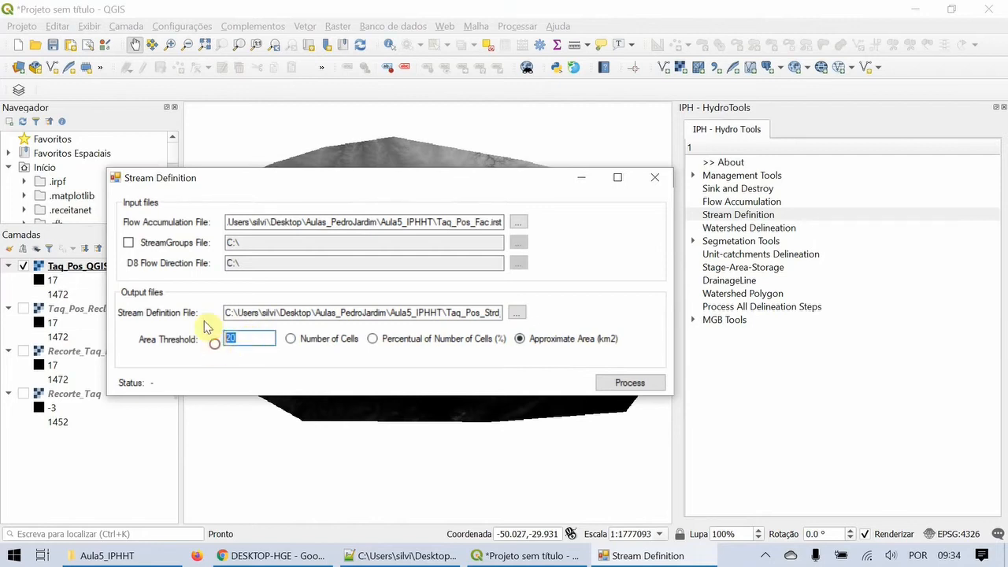
pyautogui.moveTo(263, 166); pyautogui.dragTo(264, 157)
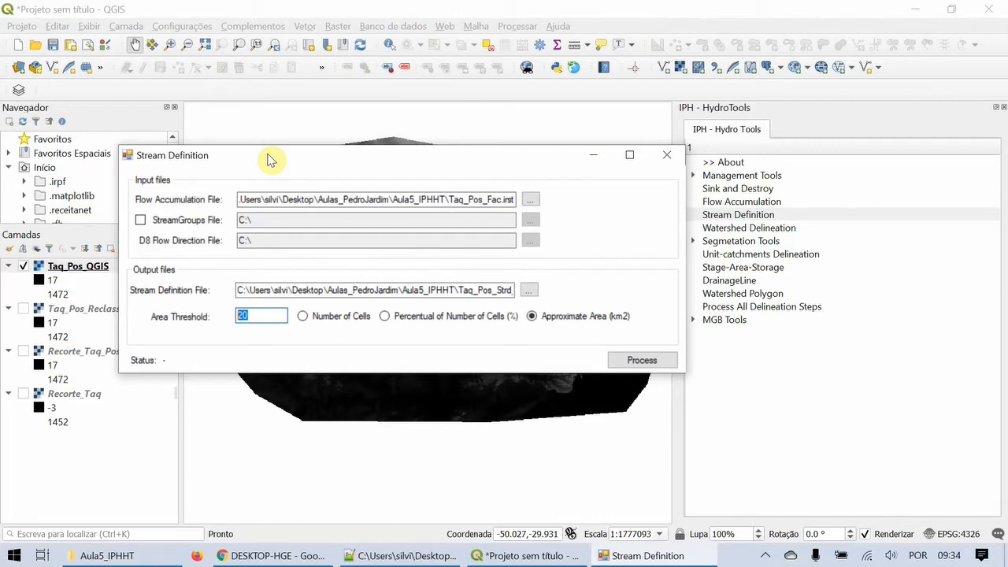
pyautogui.moveTo(464, 290); pyautogui.dragTo(497, 287)
pyautogui.click(481, 289)
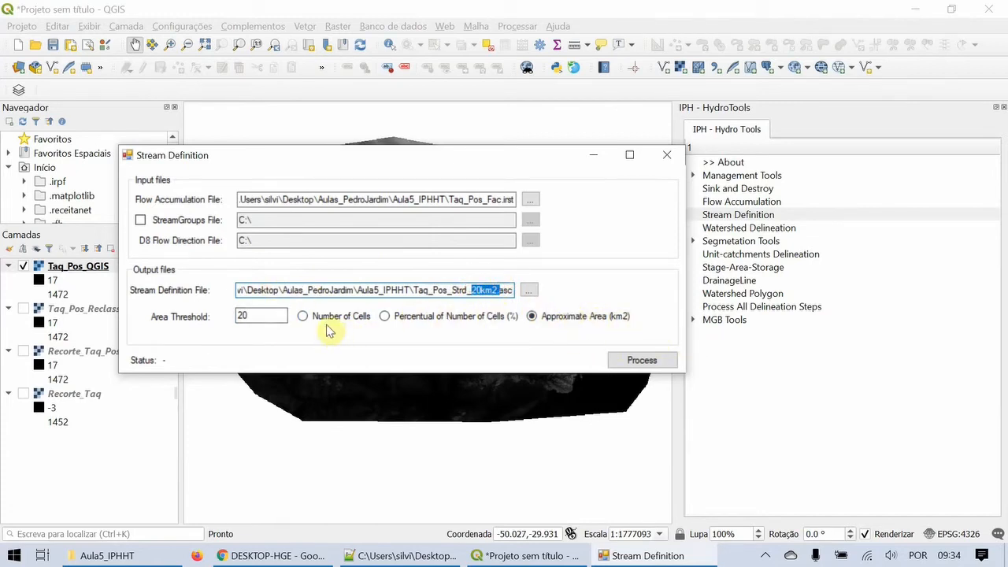
pyautogui.moveTo(471, 291); pyautogui.dragTo(492, 293)
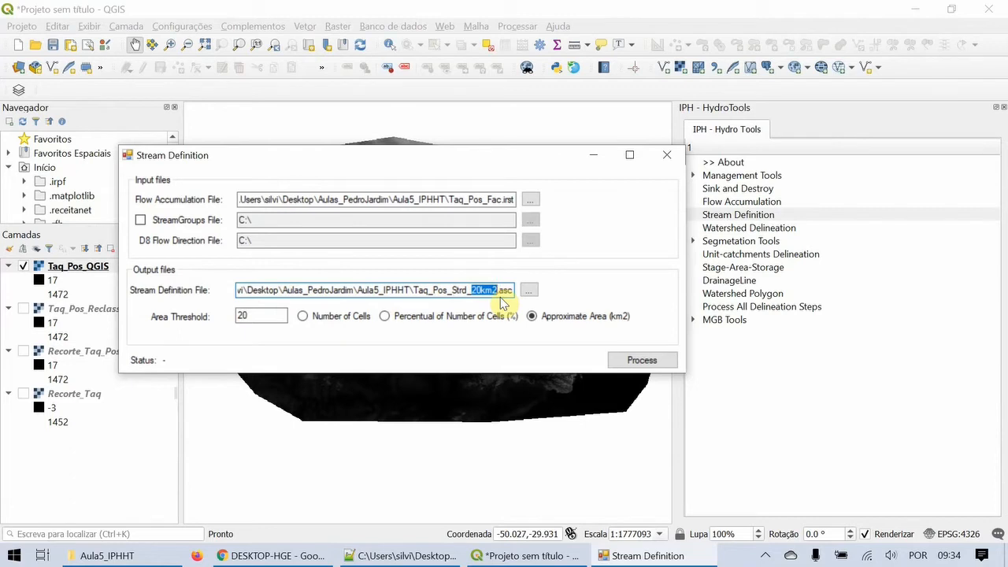
pyautogui.doubleClick(242, 315)
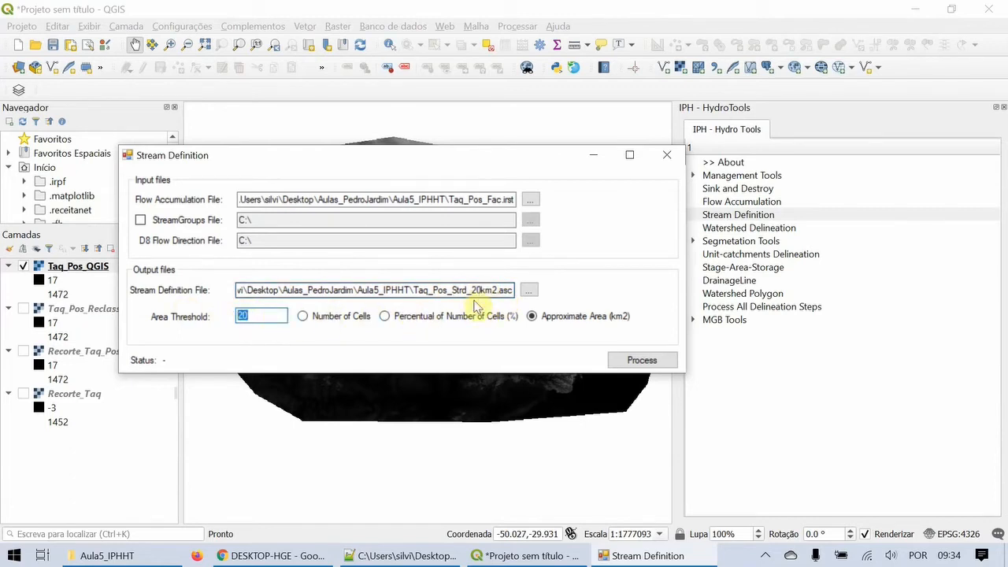
# - Run the stream definition through to completion, accepting the cell-count threshold, and close the Stream Definition tool
pyautogui.click(623, 362)
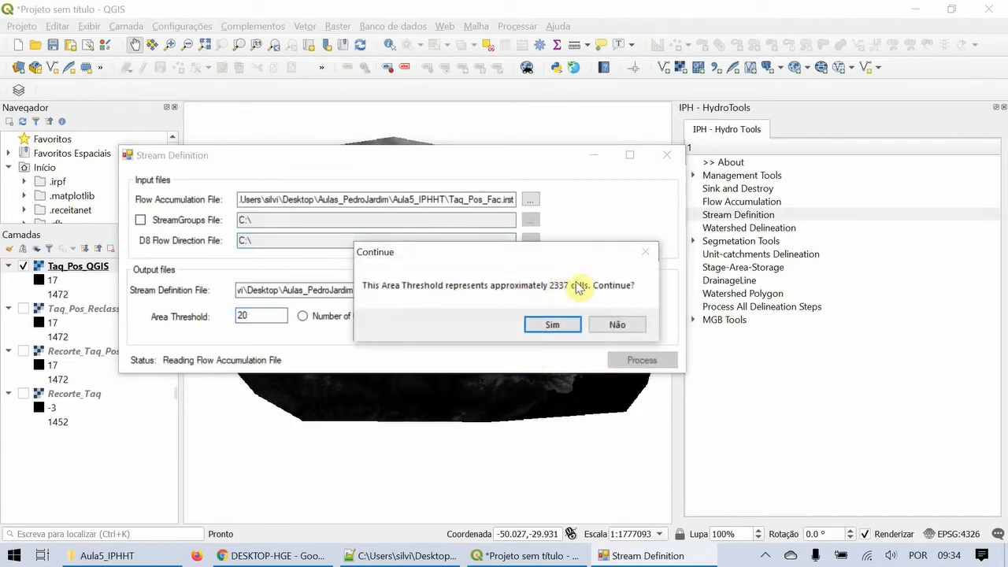
pyautogui.click(554, 325)
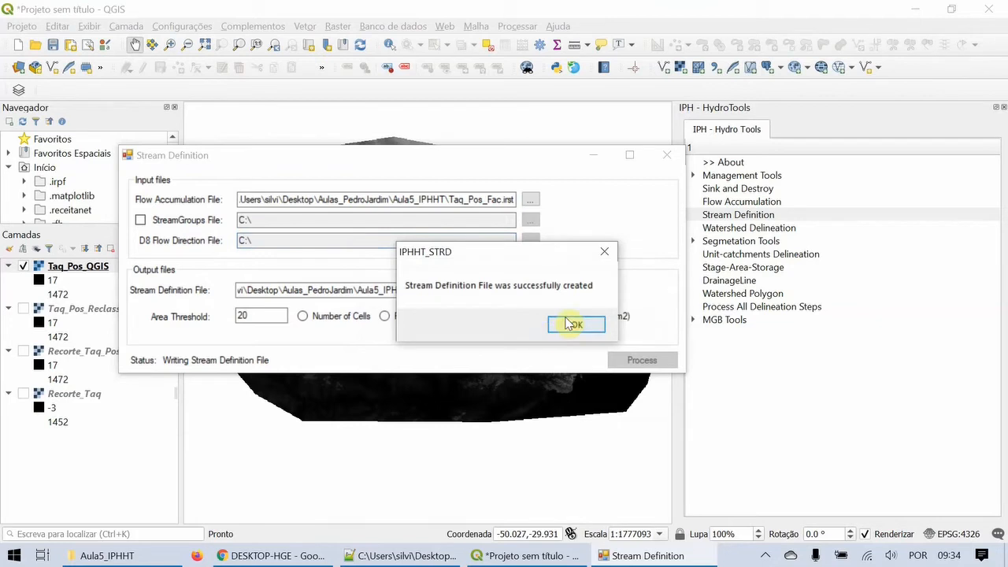
pyautogui.click(575, 324)
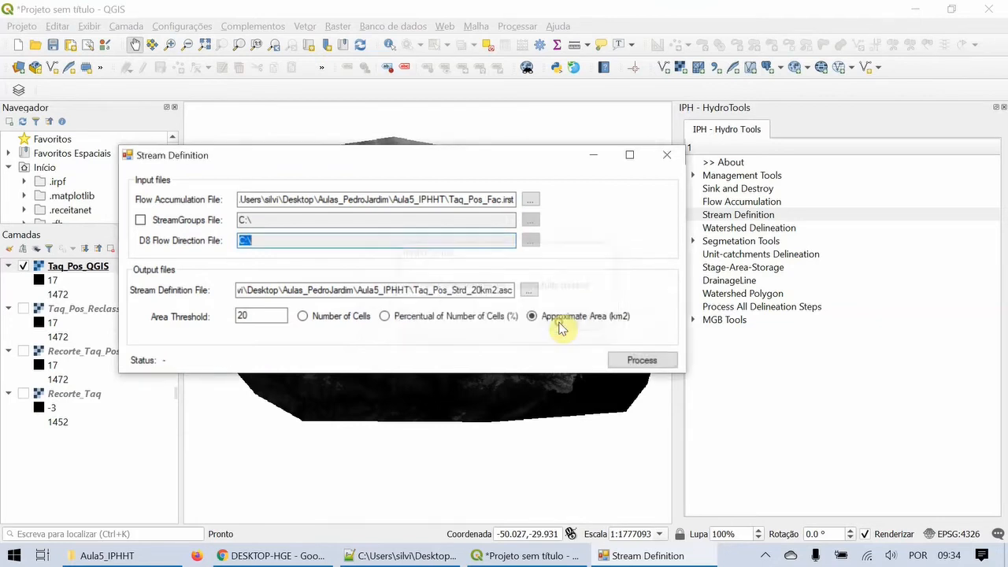
pyautogui.click(667, 157)
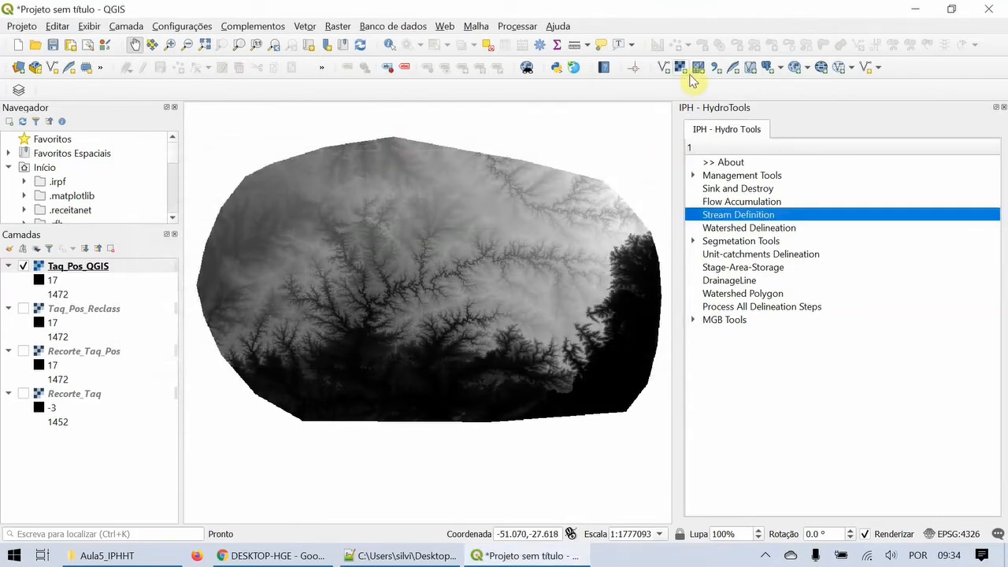
# - Open the data source manager for adding a raster layer
pyautogui.click(680, 69)
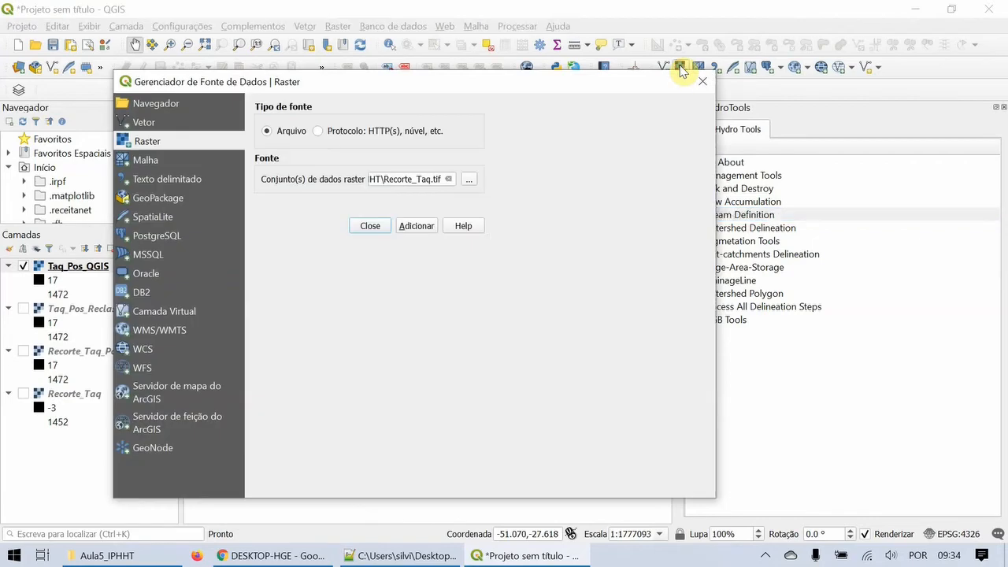
# - Add the stream definition raster Taq_Pos_Strd_20km2.asc from the Aula5_IPHHT folder to the project
pyautogui.click(469, 181)
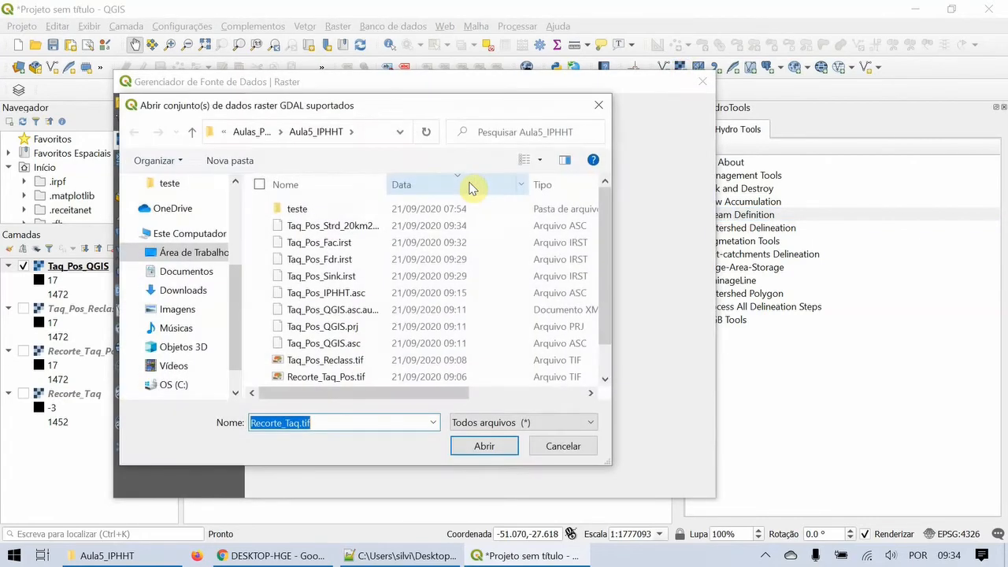
pyautogui.moveTo(390, 196); pyautogui.dragTo(483, 193)
pyautogui.click(373, 226)
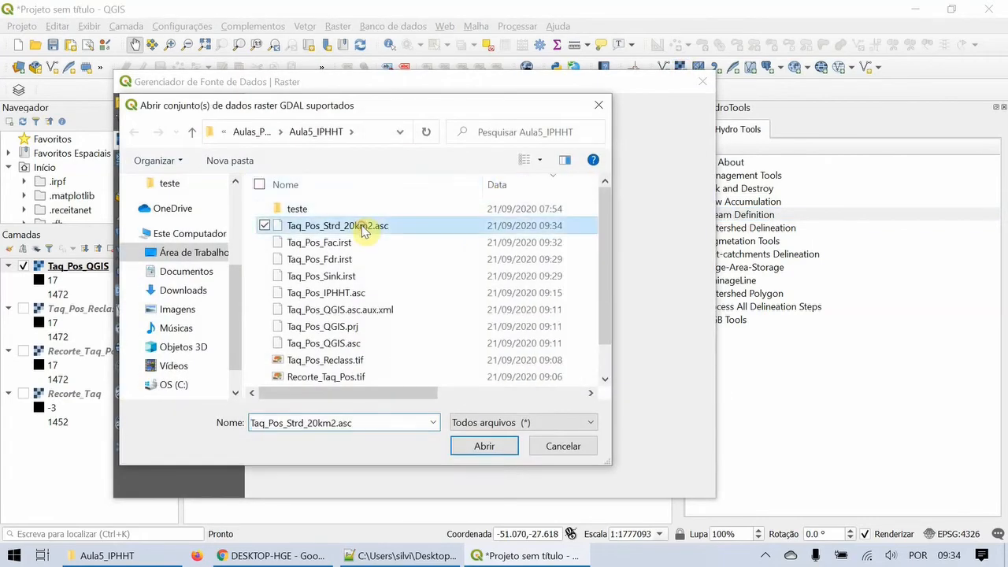
pyautogui.click(485, 447)
pyautogui.click(640, 483)
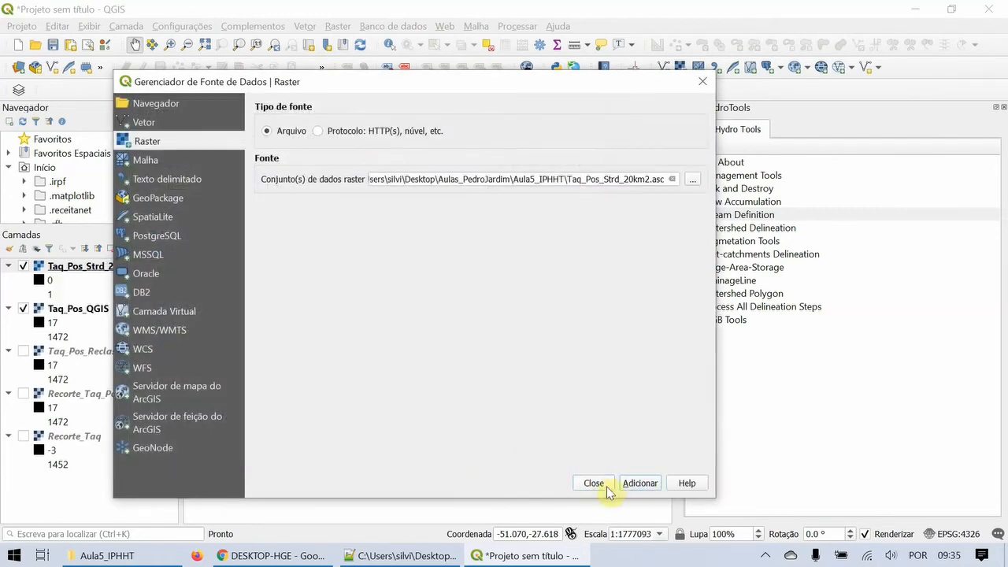
pyautogui.click(589, 485)
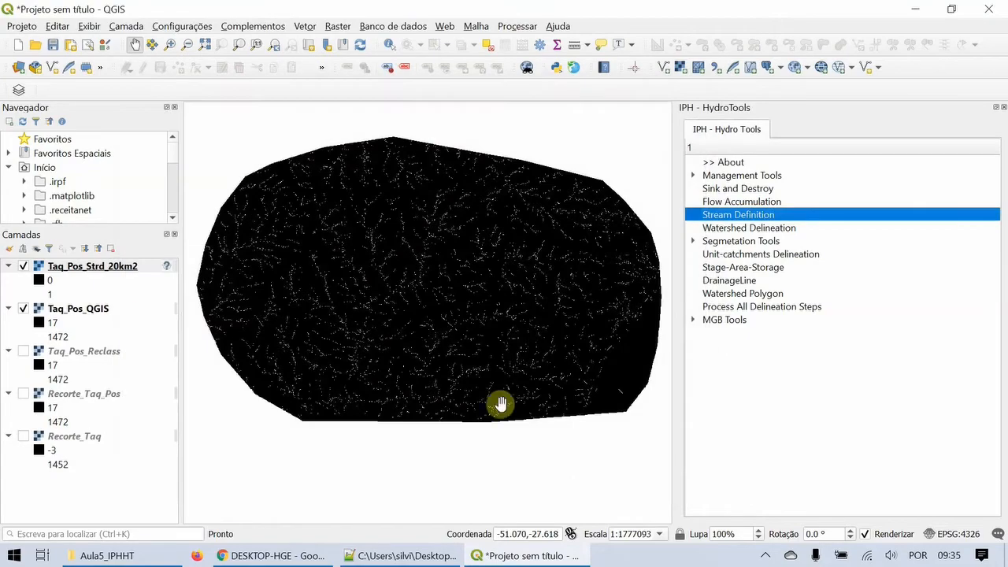
# - Examine the stream network of the Taq_Pos_Strd_20km2 raster across the whole area, including its eastern and southern edges
pyautogui.scroll(1, 431, 265)
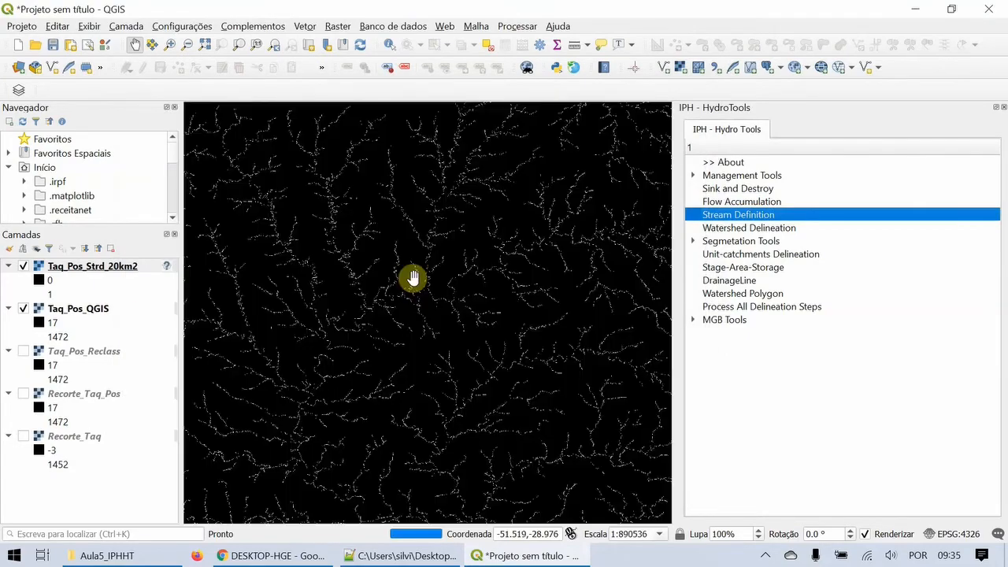
pyautogui.moveTo(412, 277); pyautogui.dragTo(281, 343)
pyautogui.moveTo(494, 325); pyautogui.dragTo(384, 328)
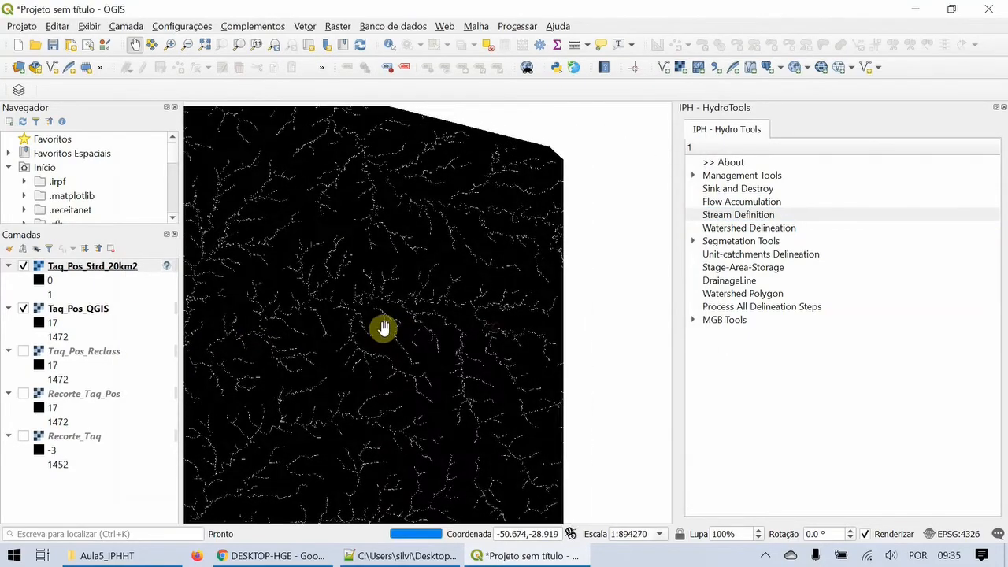
pyautogui.moveTo(499, 381); pyautogui.dragTo(441, 291)
pyautogui.moveTo(431, 344); pyautogui.dragTo(508, 282)
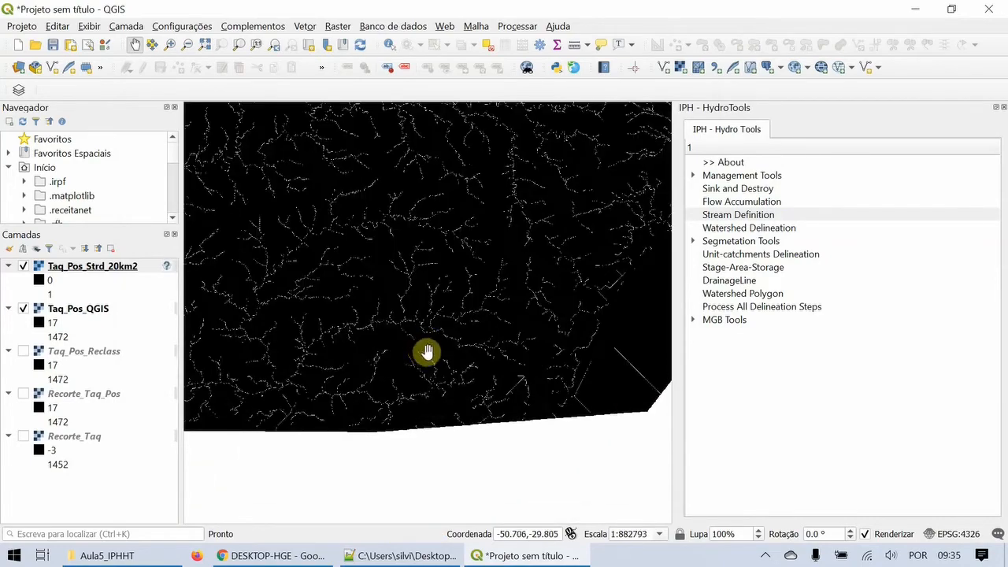
pyautogui.moveTo(425, 351); pyautogui.dragTo(477, 378)
pyautogui.moveTo(494, 259); pyautogui.dragTo(470, 383)
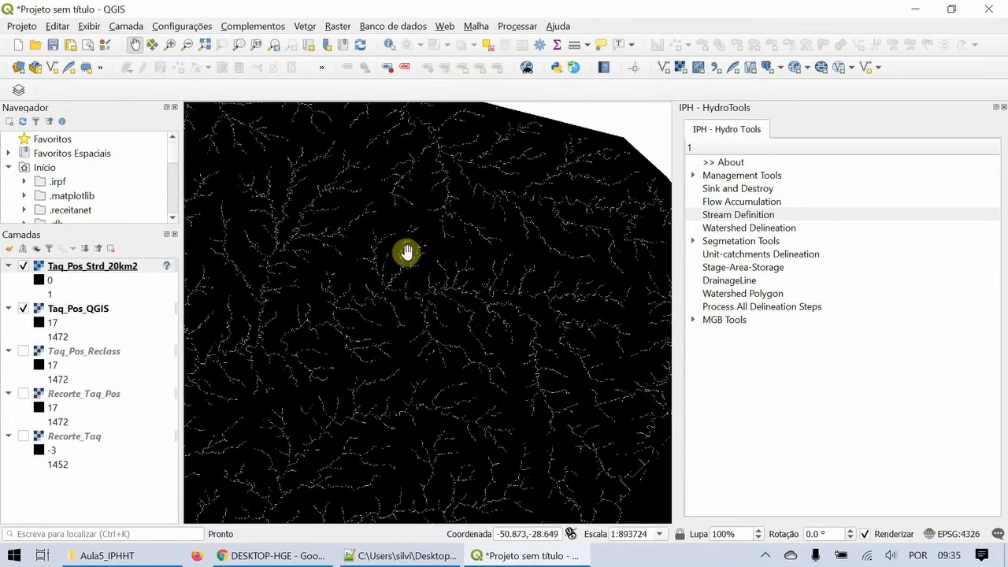
pyautogui.moveTo(395, 254); pyautogui.dragTo(464, 276)
pyautogui.moveTo(400, 307); pyautogui.dragTo(468, 284)
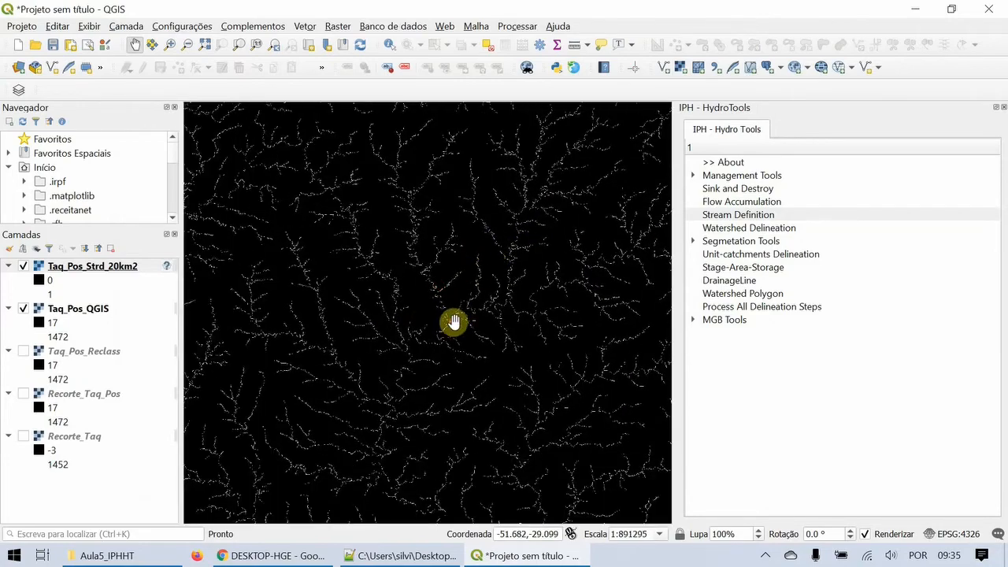
pyautogui.moveTo(449, 390); pyautogui.dragTo(372, 338)
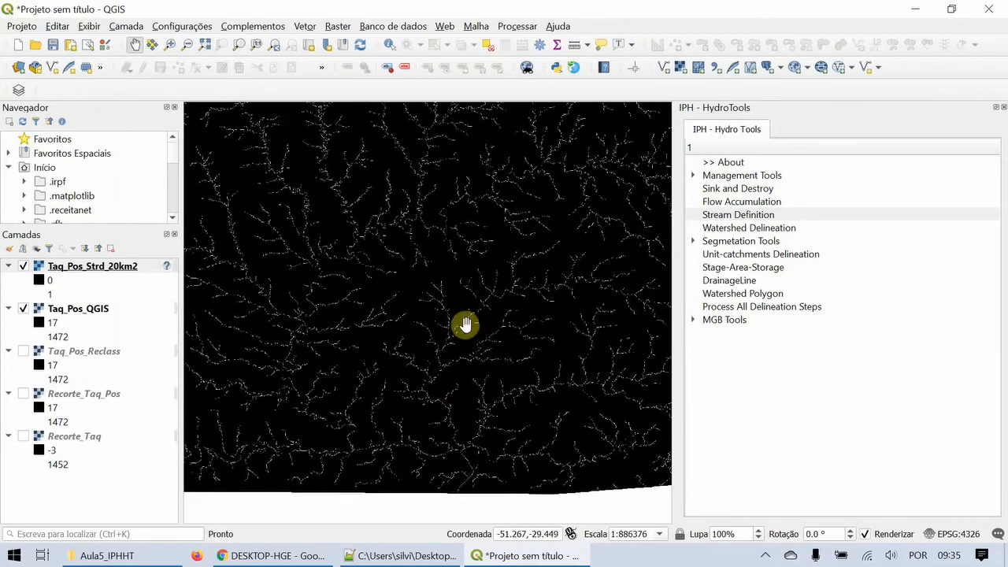
pyautogui.moveTo(466, 323); pyautogui.dragTo(367, 327)
pyautogui.moveTo(478, 313); pyautogui.dragTo(403, 320)
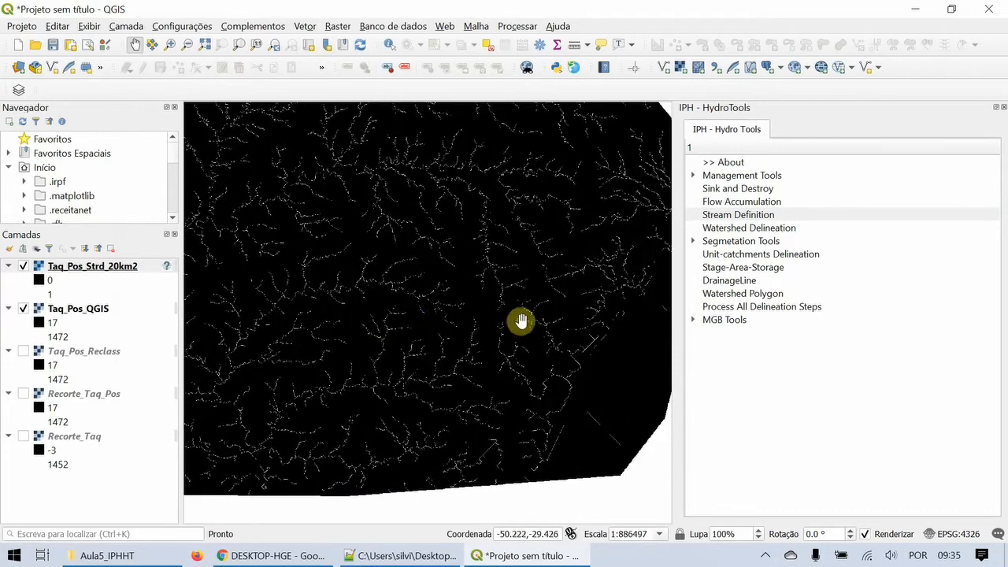
pyautogui.moveTo(522, 320); pyautogui.dragTo(360, 322)
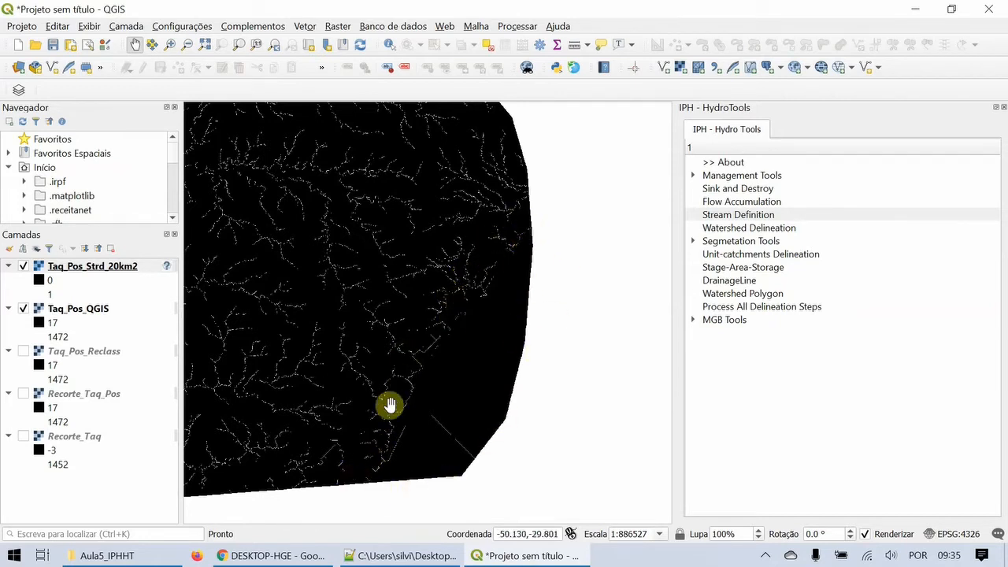
pyautogui.moveTo(383, 279); pyautogui.dragTo(590, 279)
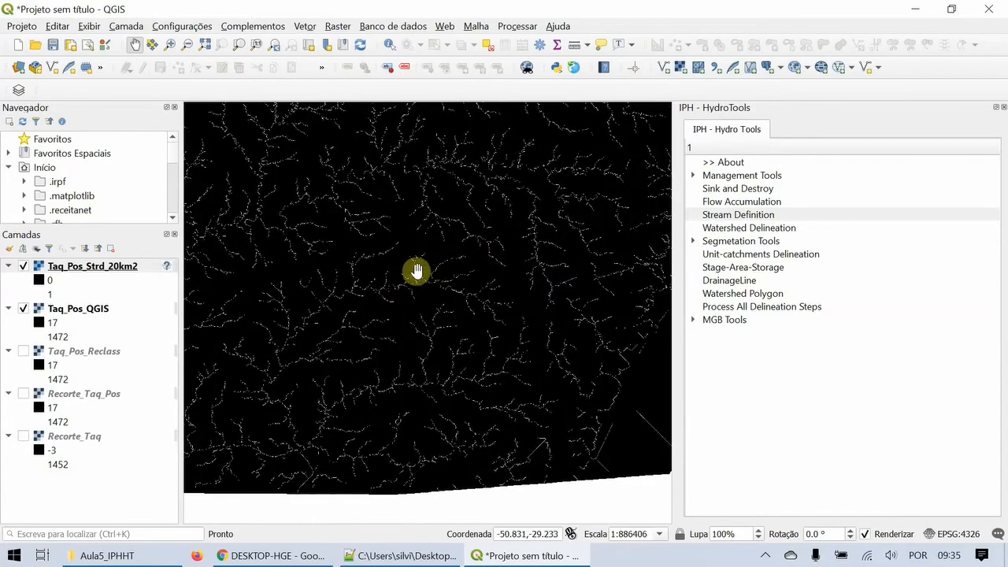
pyautogui.moveTo(416, 270); pyautogui.dragTo(482, 266)
pyautogui.moveTo(499, 223); pyautogui.dragTo(505, 261)
pyautogui.scroll(-1, 500, 263)
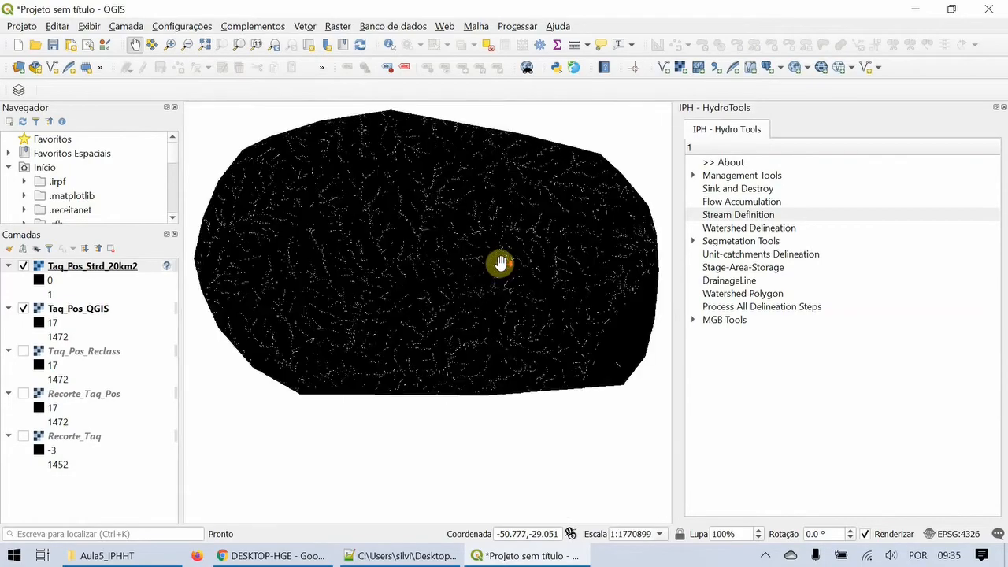
pyautogui.scroll(1, 494, 266)
pyautogui.moveTo(446, 243); pyautogui.dragTo(371, 273)
pyautogui.moveTo(507, 259); pyautogui.dragTo(434, 293)
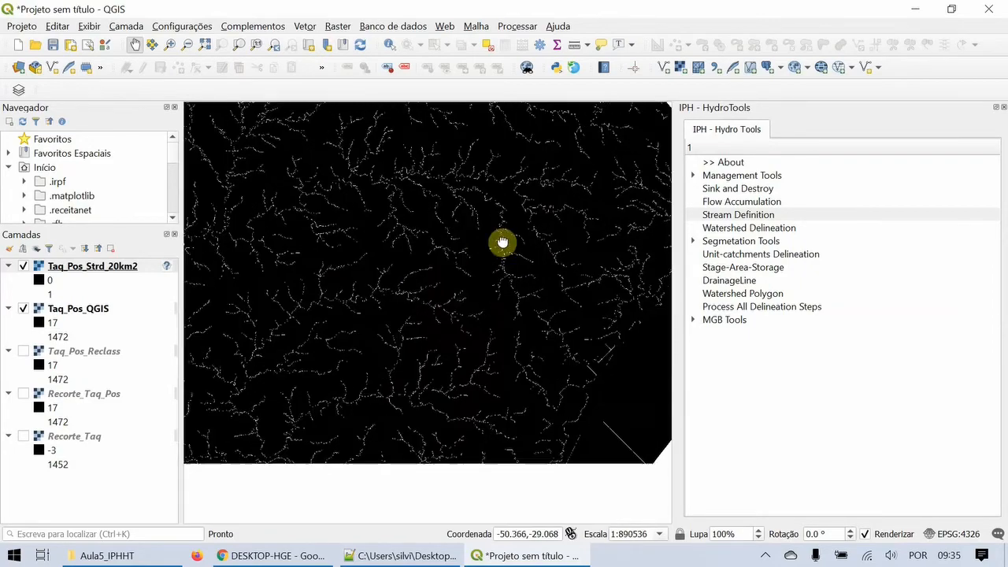
pyautogui.moveTo(402, 241); pyautogui.dragTo(496, 248)
pyautogui.moveTo(441, 252); pyautogui.dragTo(520, 214)
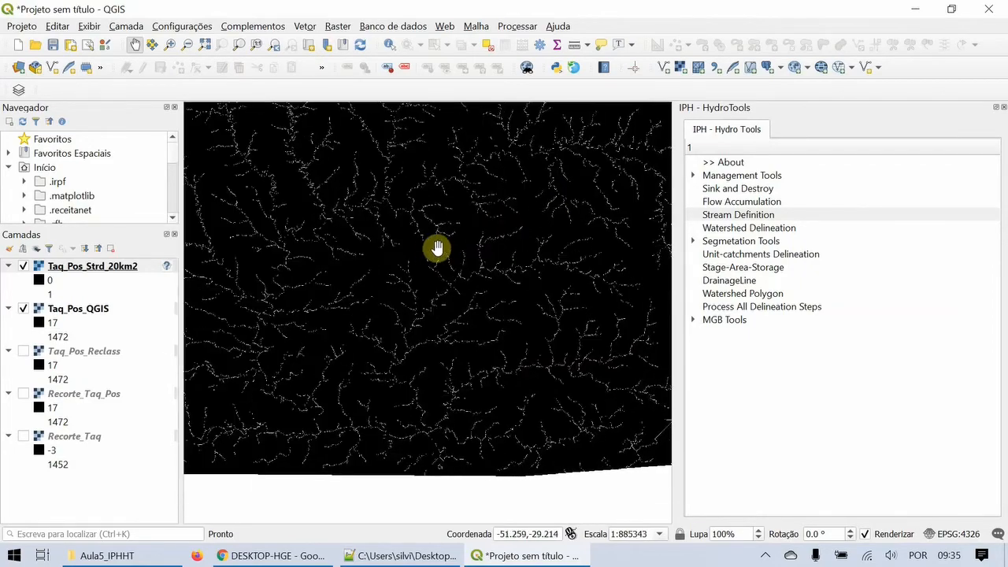
pyautogui.moveTo(430, 249); pyautogui.dragTo(503, 265)
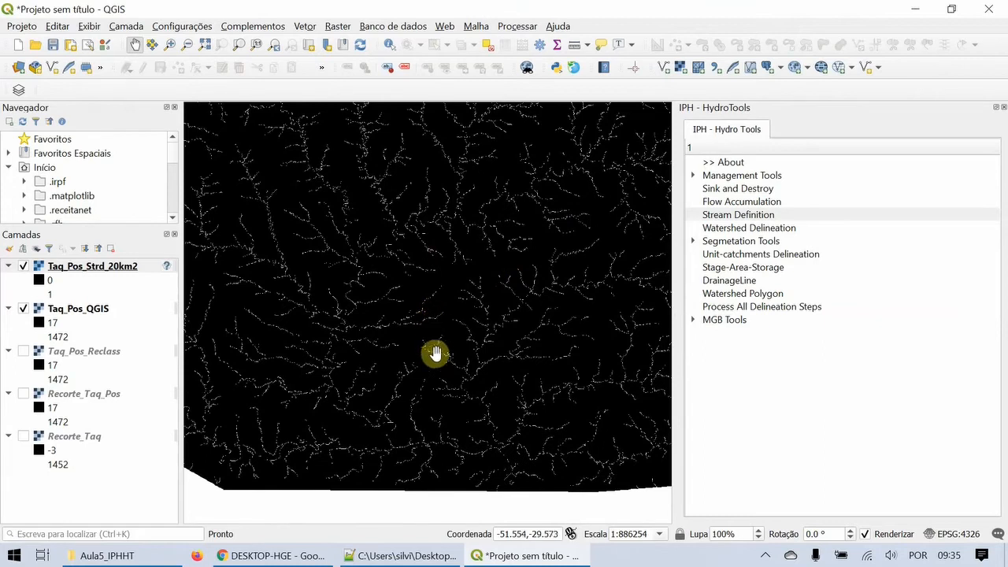
# - Open the IPH HydroTools Watershed Delineation tool and minimize its window to return to the map
pyautogui.click(733, 230)
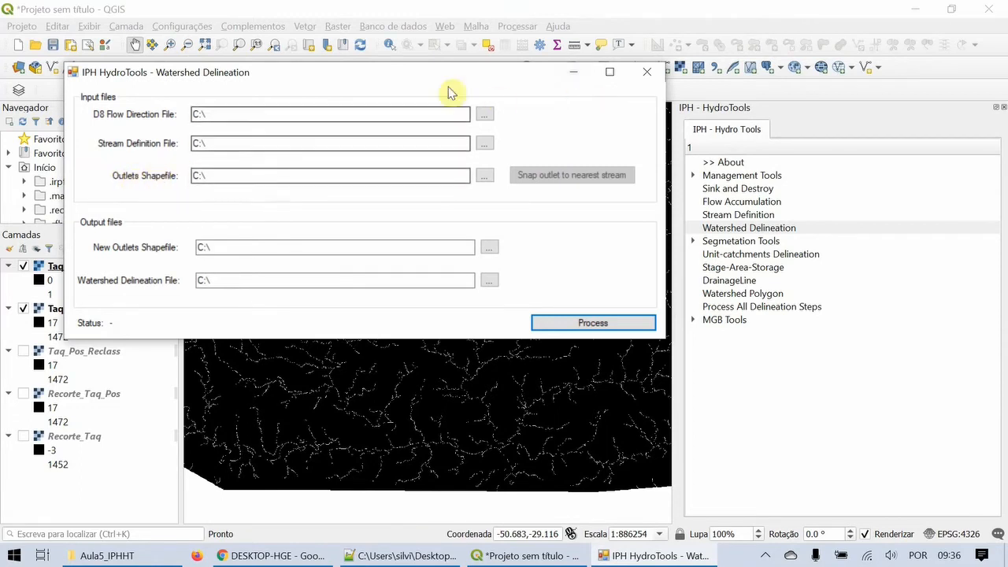
pyautogui.click(576, 76)
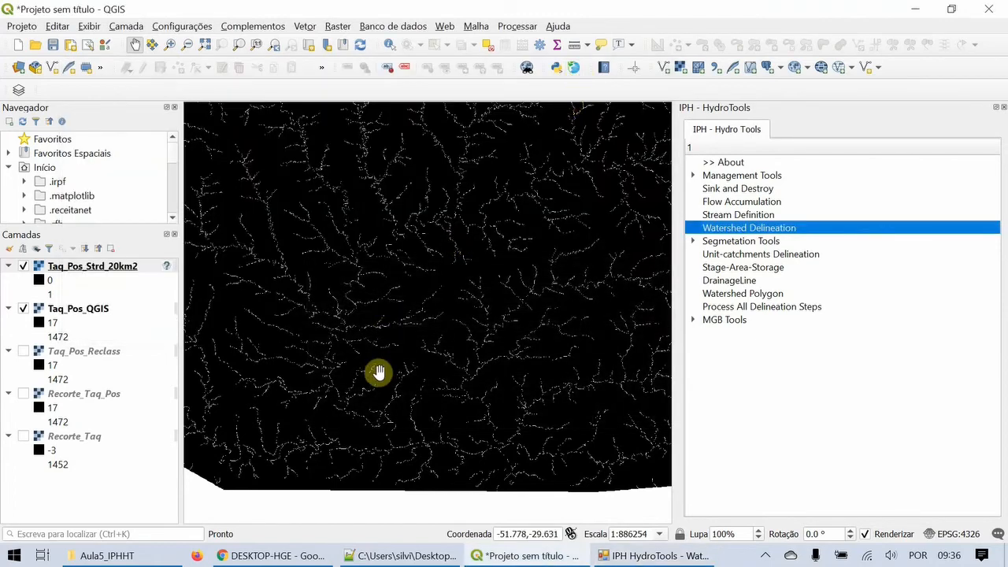
# - Locate the basin outlet at the stream confluence near the raster's southern edge and examine its cells up close
pyautogui.moveTo(382, 370); pyautogui.dragTo(490, 349)
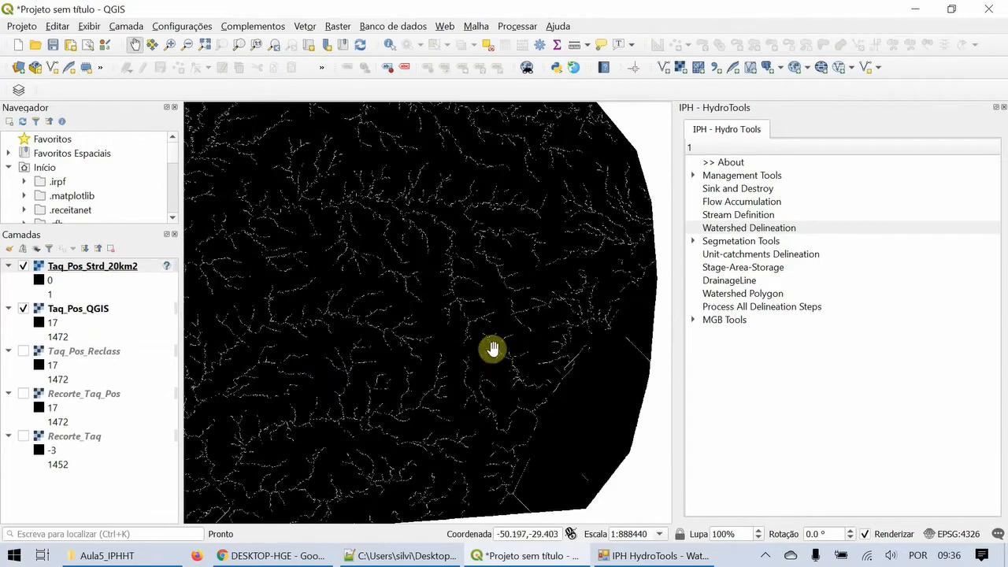
pyautogui.moveTo(404, 189); pyautogui.dragTo(482, 223)
pyautogui.moveTo(373, 303); pyautogui.dragTo(383, 197)
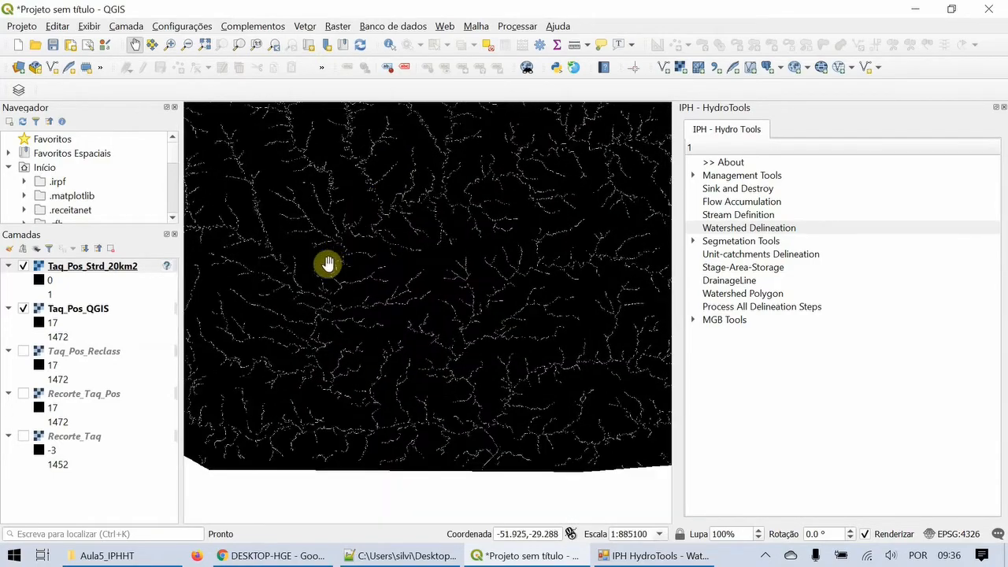
pyautogui.moveTo(376, 420); pyautogui.dragTo(371, 387)
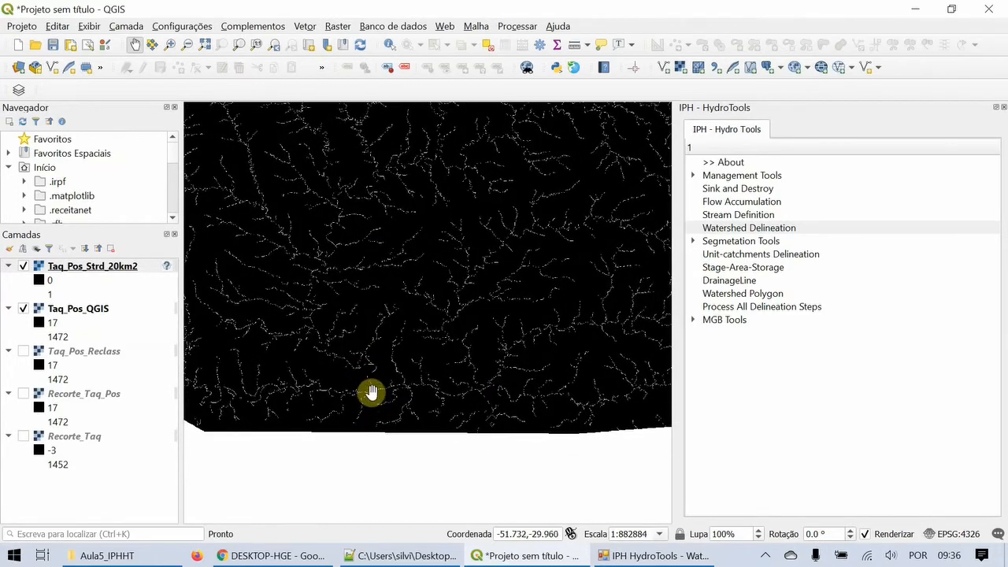
pyautogui.scroll(4, 372, 392)
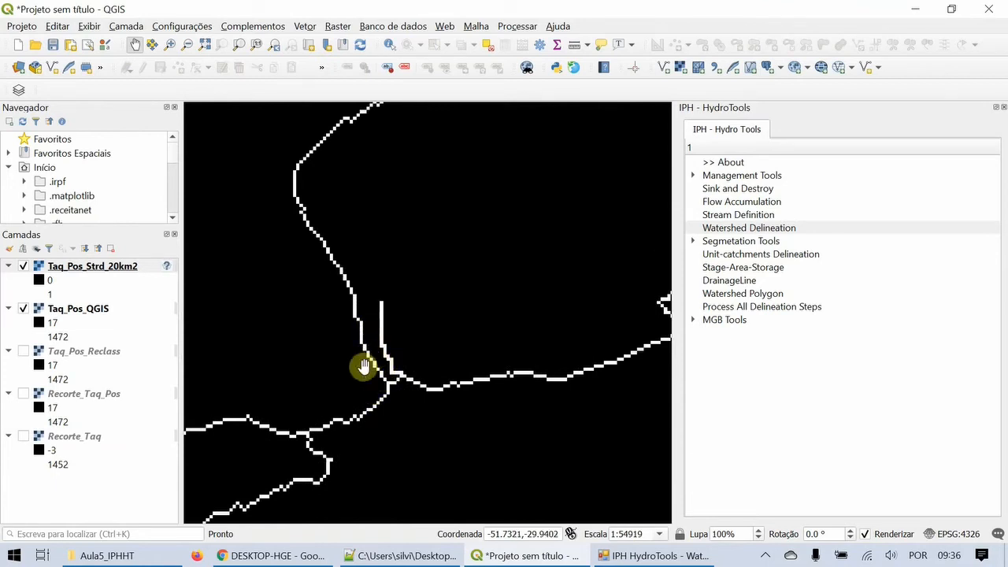
pyautogui.moveTo(360, 353); pyautogui.dragTo(315, 367)
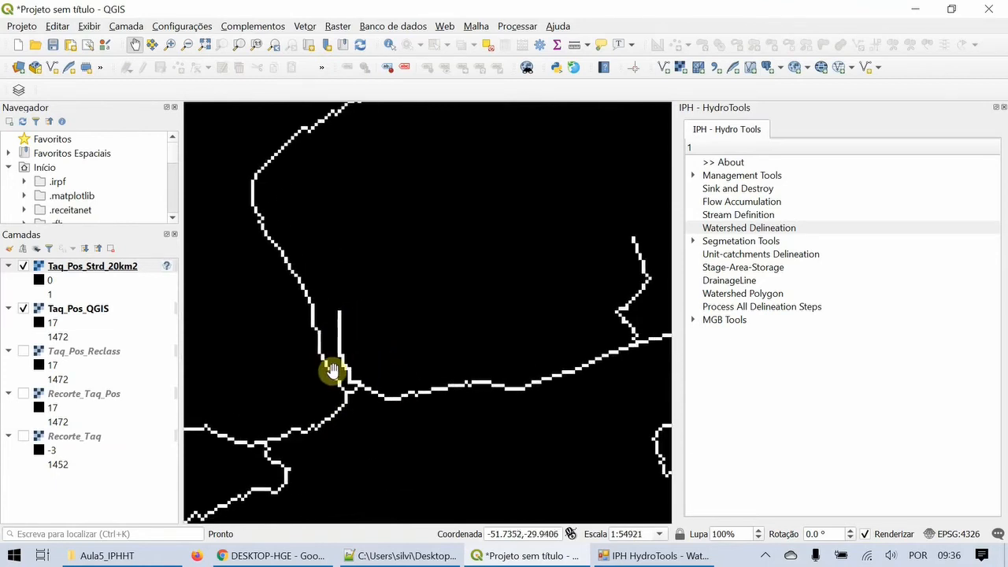
pyautogui.scroll(1, 339, 402)
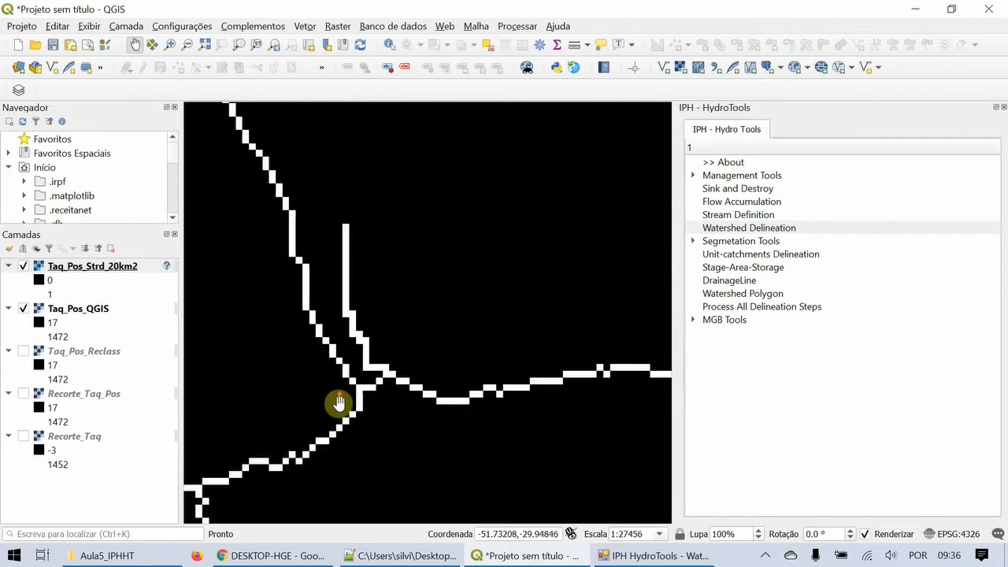
# - Create a new point shapefile layer named Exut_Taq in the Aula5_IPHHT folder, using EPSG:4326 - WGS 84
pyautogui.click(129, 27)
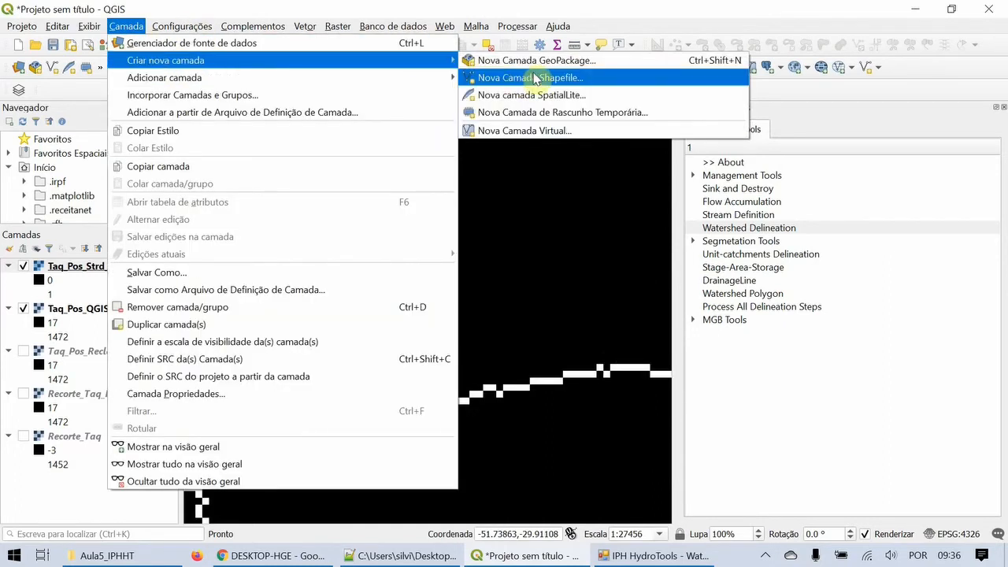
pyautogui.click(542, 79)
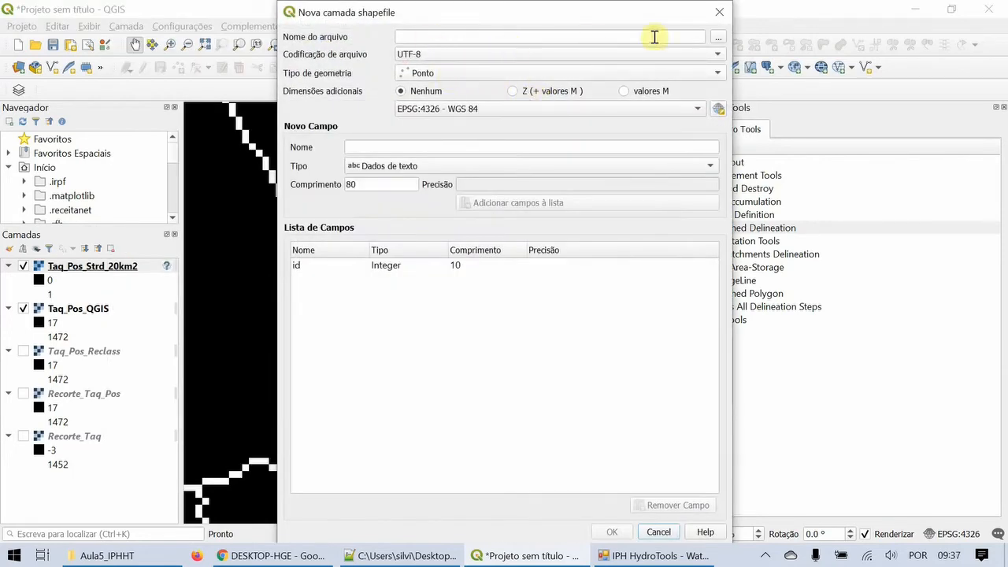
pyautogui.click(717, 38)
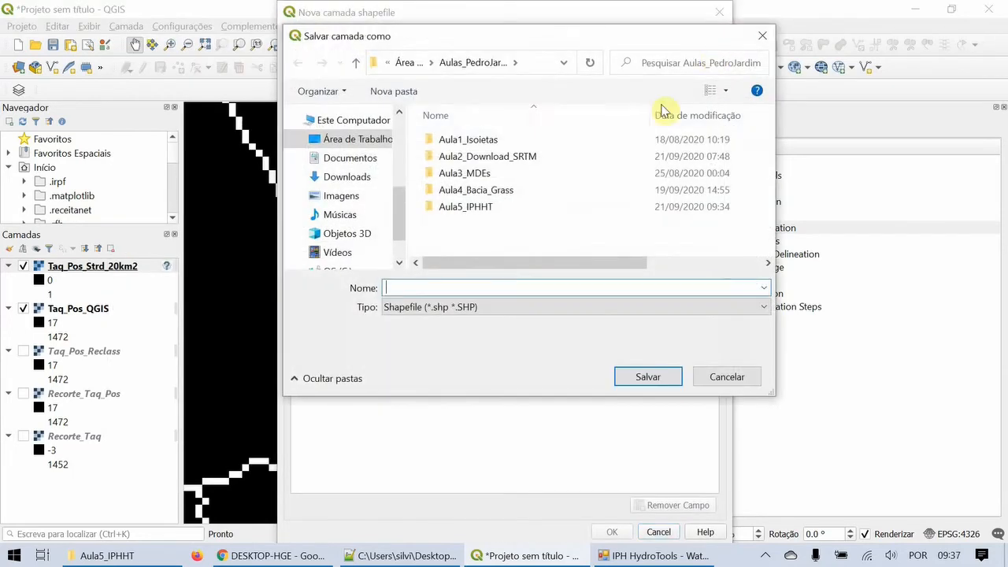
pyautogui.doubleClick(497, 218)
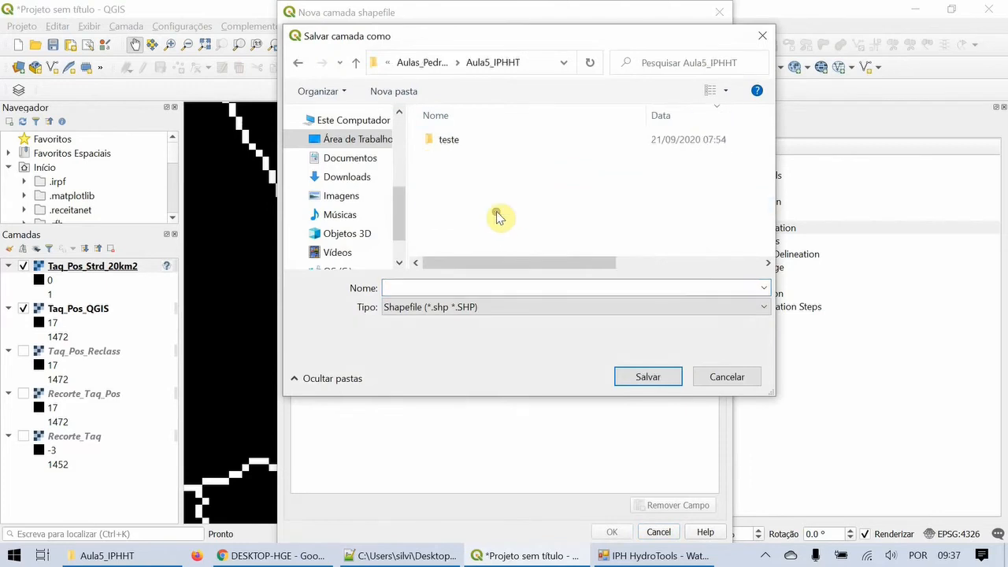
pyautogui.click(411, 288)
pyautogui.write('E')
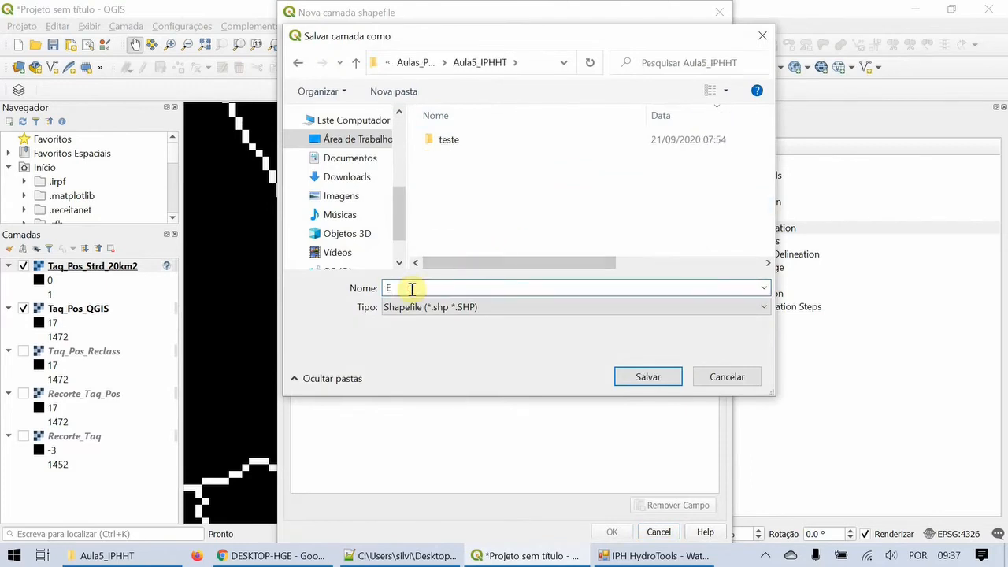
pyautogui.write('xut_Taq')
pyautogui.click(643, 376)
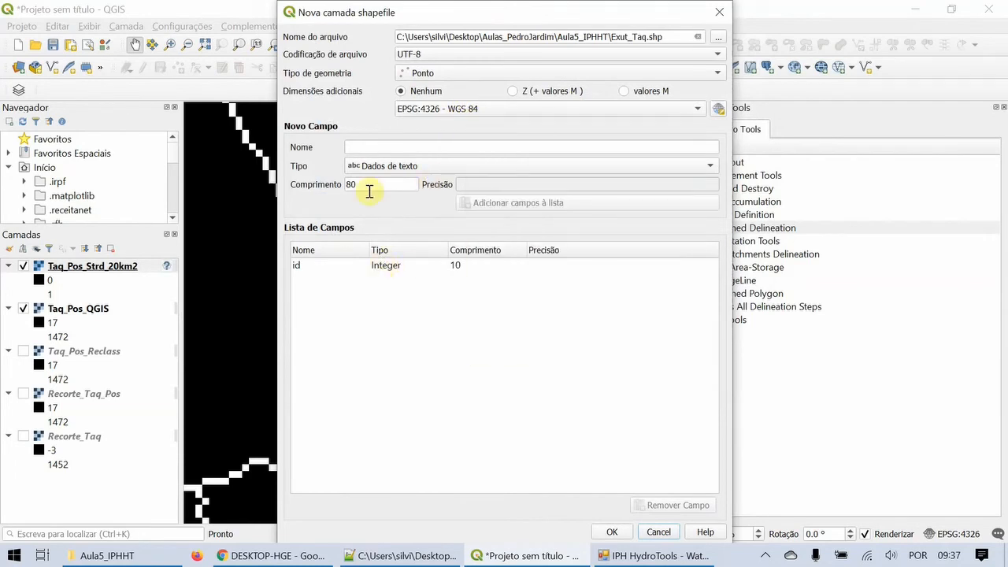
pyautogui.click(613, 533)
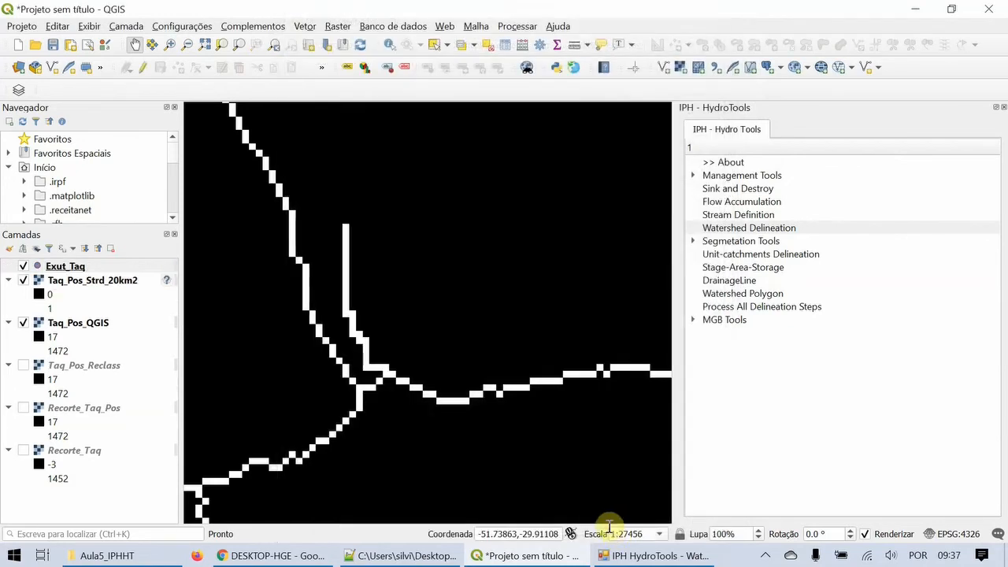
# - Add an outlet point without an id to Exut_Taq on the stream cell upstream of the confluence, and save the layer edits
pyautogui.click(90, 268)
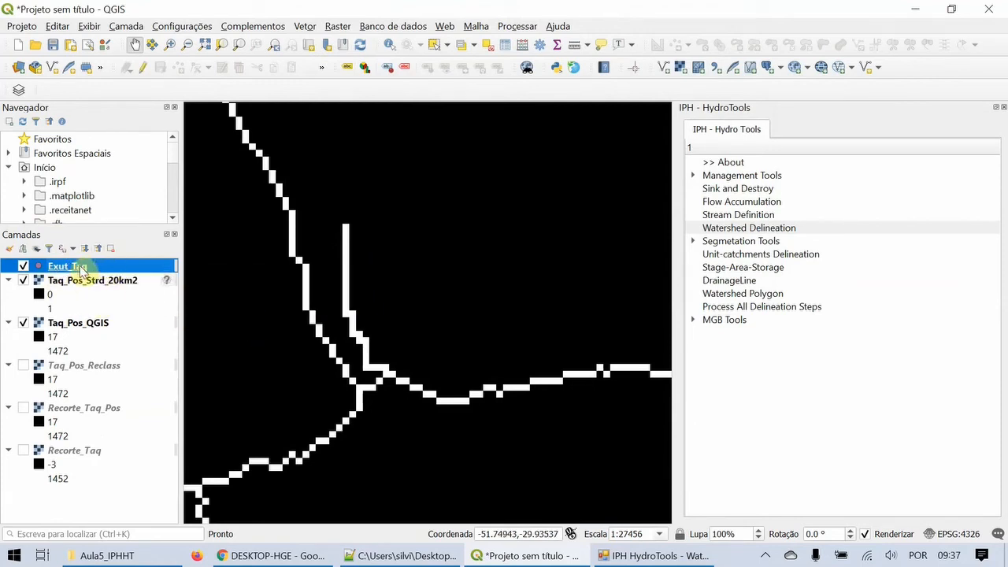
pyautogui.click(142, 72)
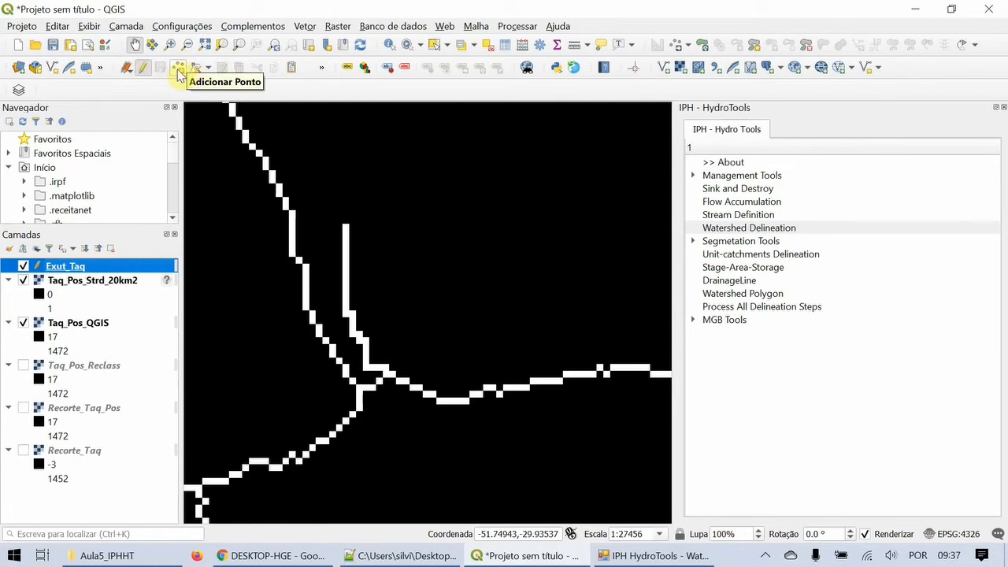
pyautogui.click(179, 73)
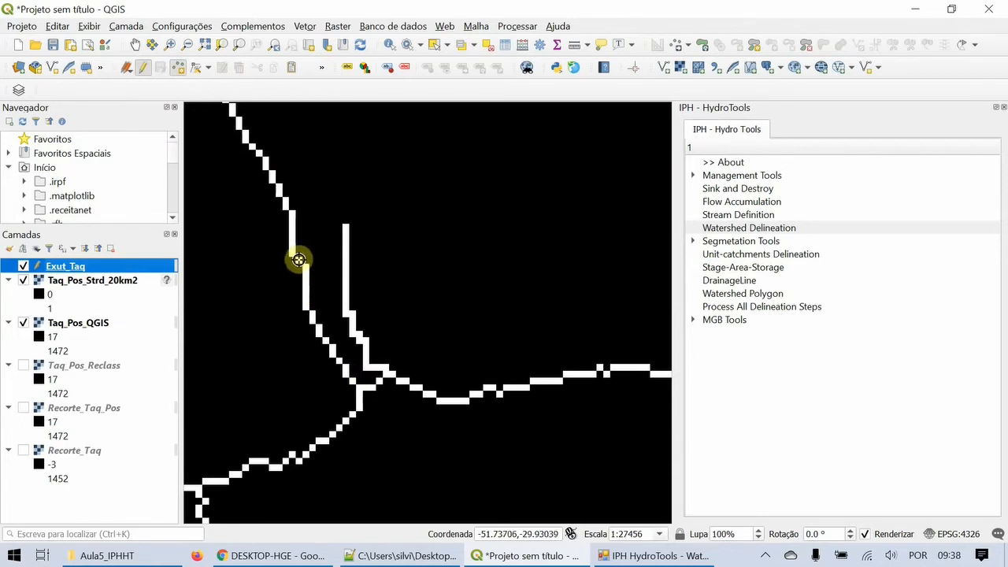
pyautogui.scroll(2, 300, 260)
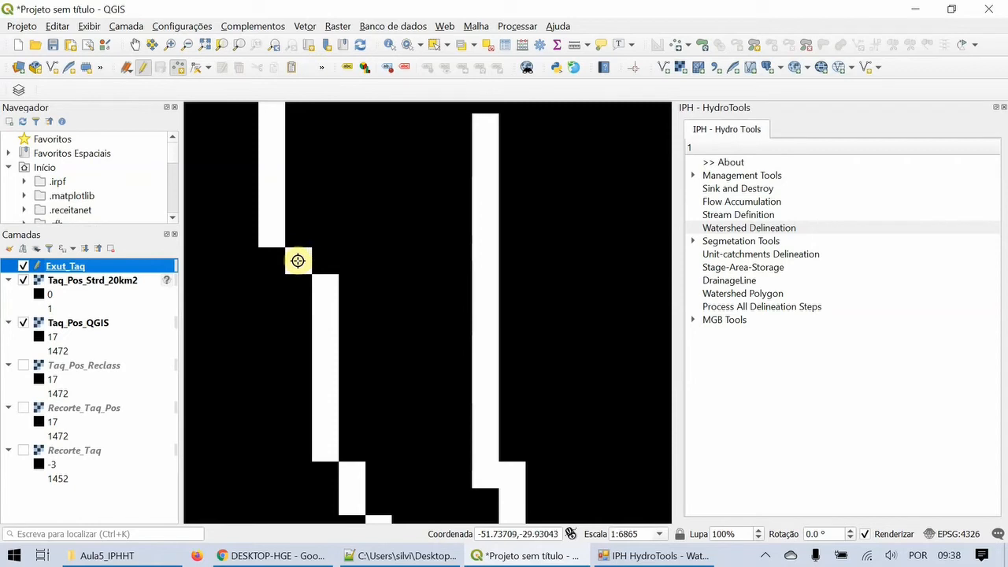
pyautogui.click(298, 260)
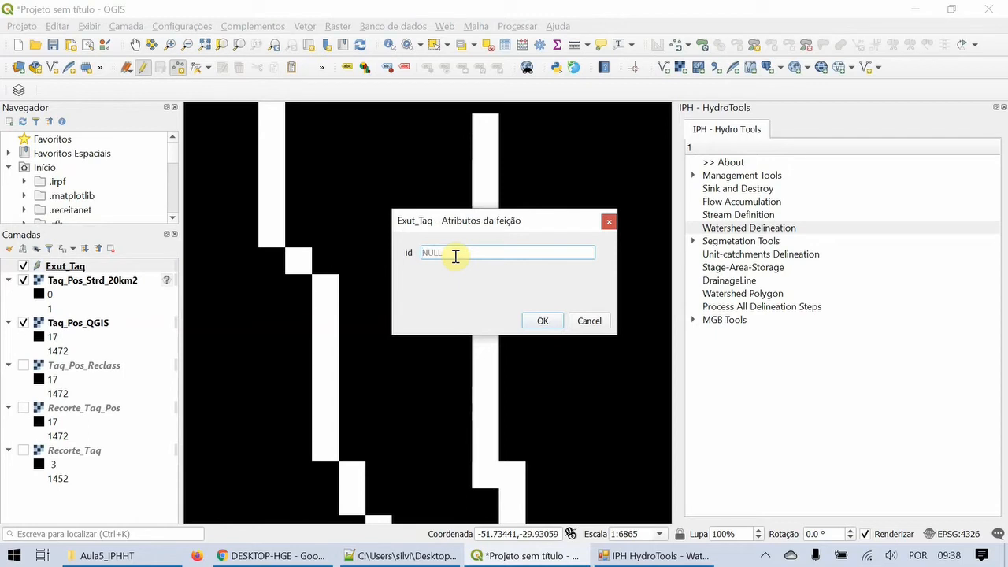
pyautogui.click(543, 320)
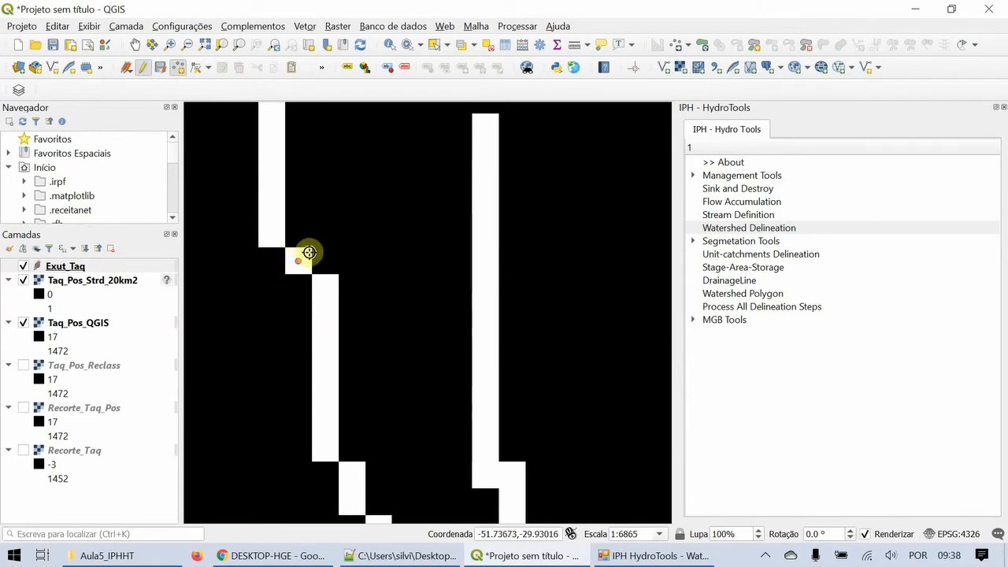
pyautogui.click(161, 71)
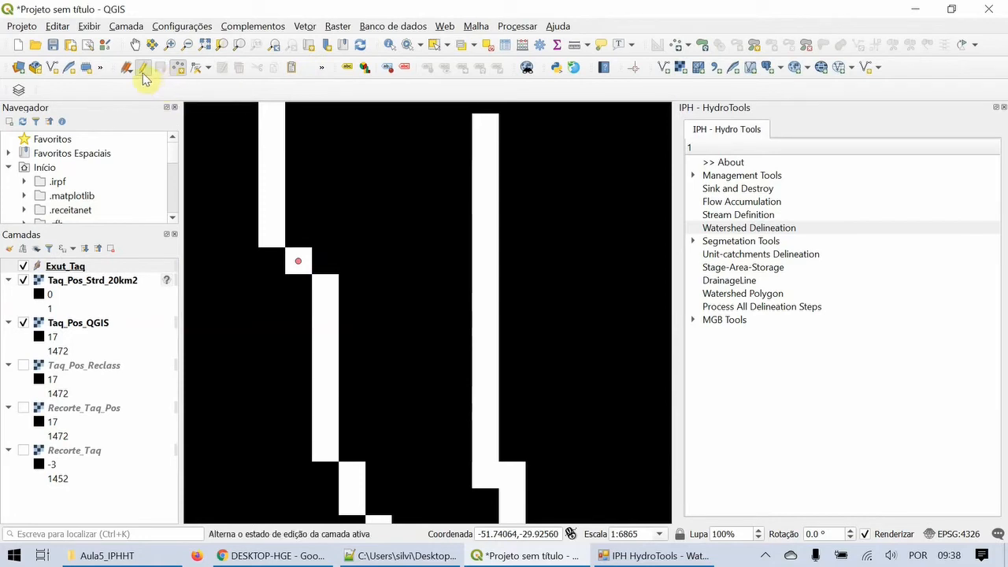
pyautogui.click(142, 74)
# - Examine where the new outlet point lies within the whole stream network and relative to the raster's southern edge
pyautogui.scroll(-2, 363, 299)
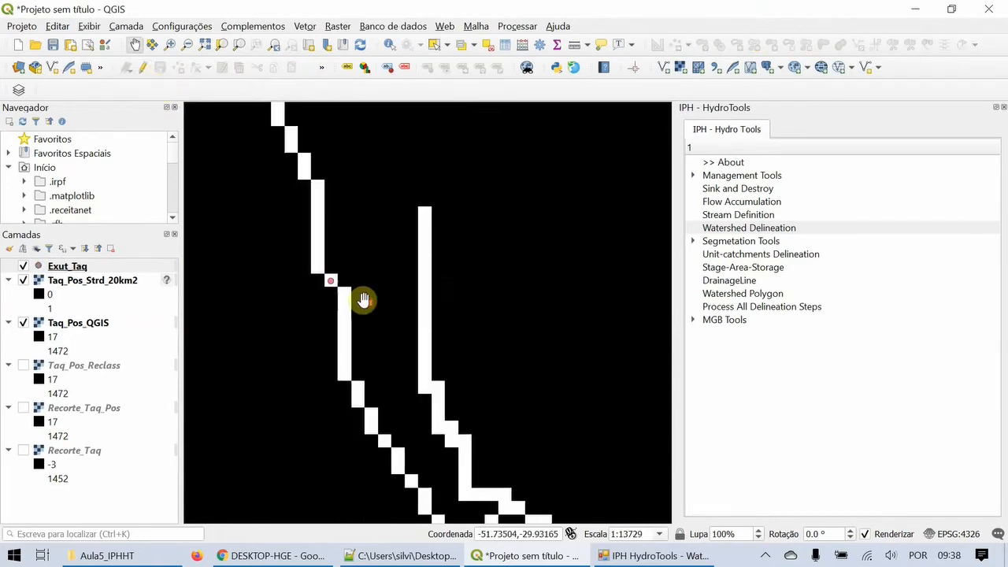
pyautogui.scroll(-5, 362, 299)
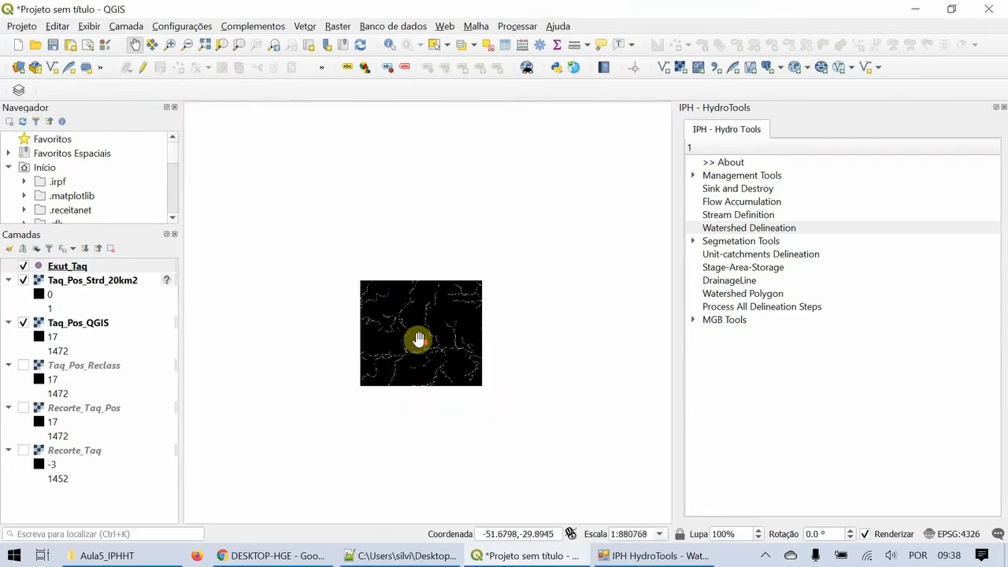
pyautogui.moveTo(422, 311); pyautogui.dragTo(411, 383)
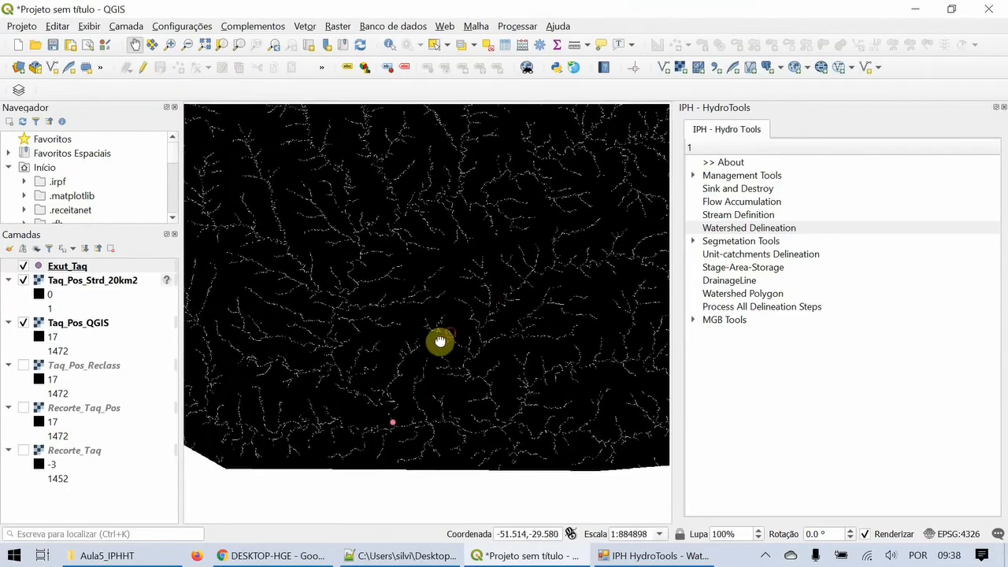
pyautogui.moveTo(441, 342); pyautogui.dragTo(396, 375)
pyautogui.moveTo(439, 321); pyautogui.dragTo(497, 277)
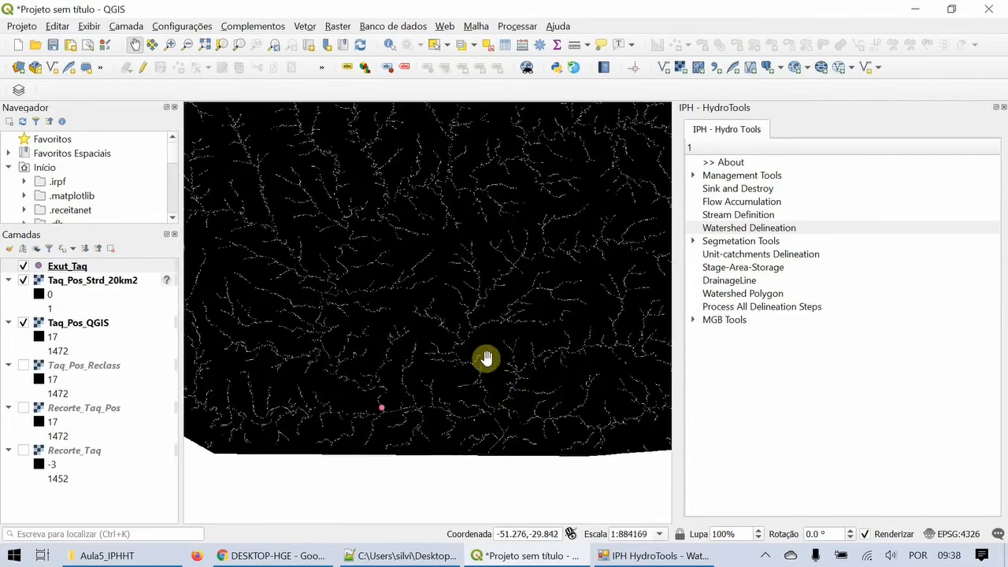
pyautogui.moveTo(506, 401); pyautogui.dragTo(509, 416)
# - Bring back the Watershed Delineation tool and load Taq_Pos_Fdr.irst from the Aula5_IPHHT folder as the D8 flow direction file
pyautogui.click(630, 556)
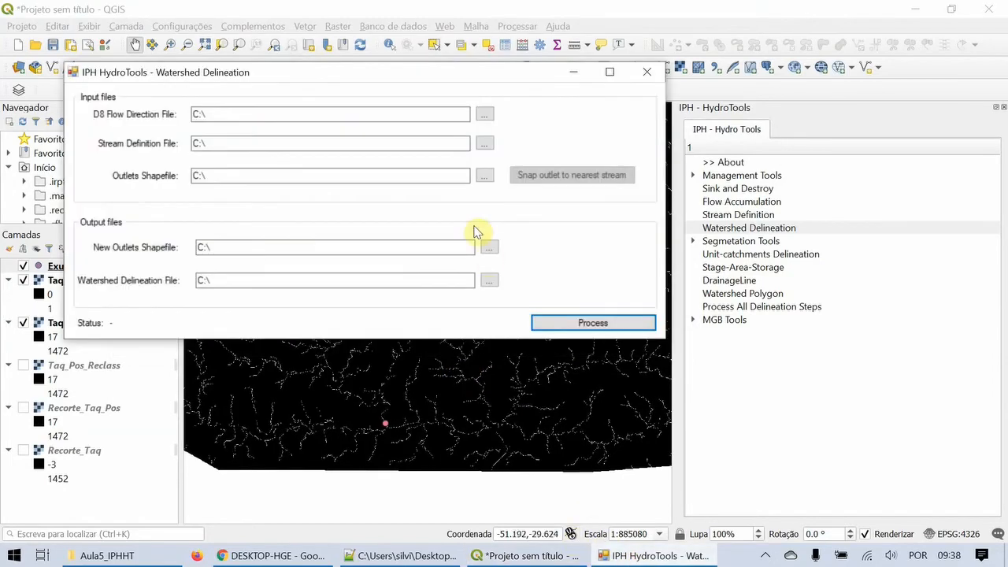
pyautogui.moveTo(344, 81); pyautogui.dragTo(471, 126)
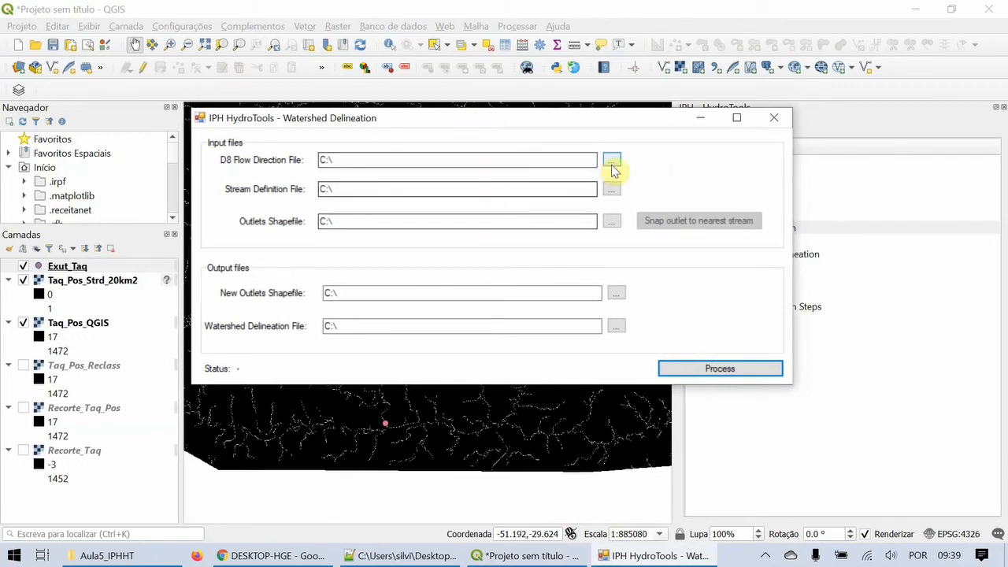
pyautogui.click(613, 162)
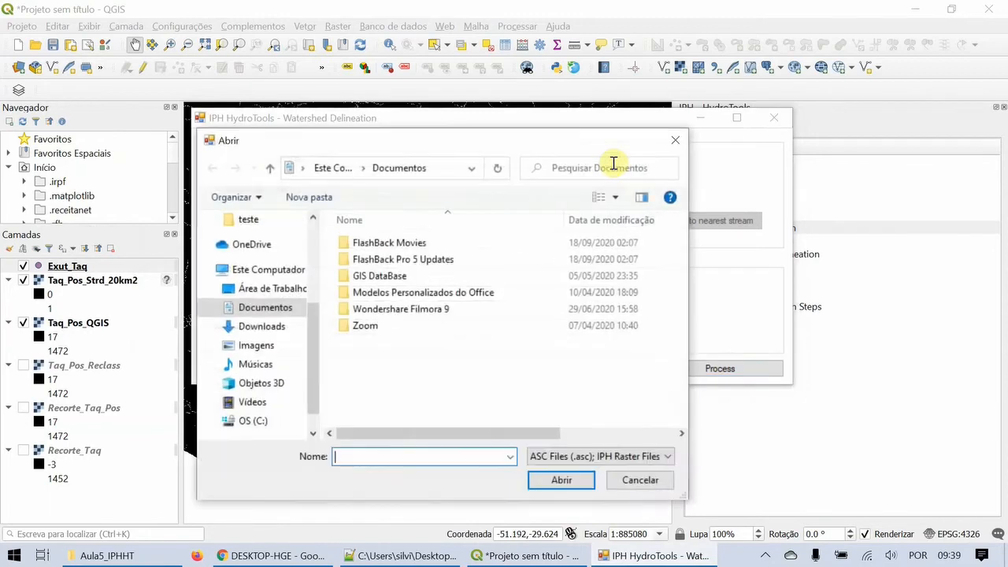
pyautogui.scroll(1, 309, 311)
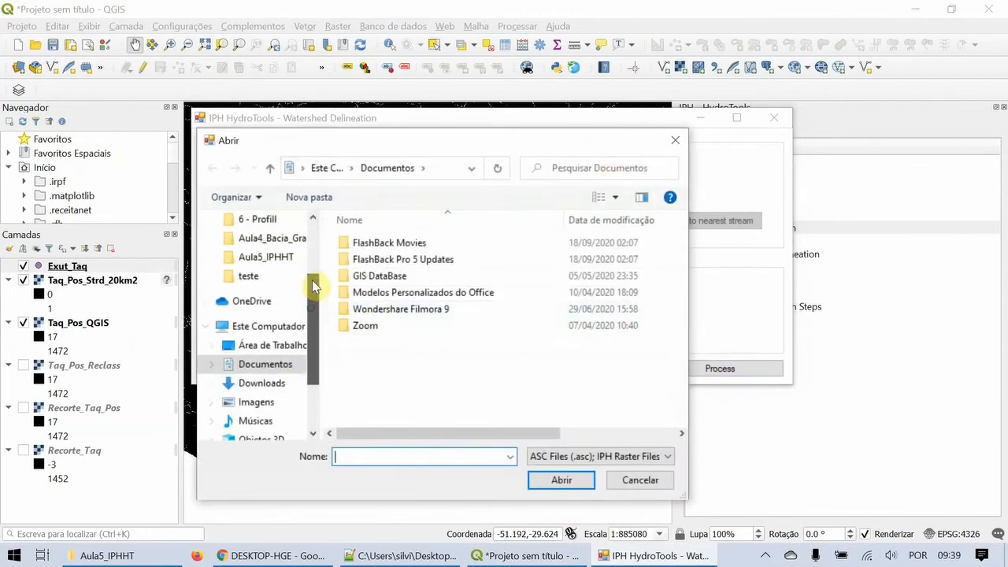
pyautogui.click(276, 258)
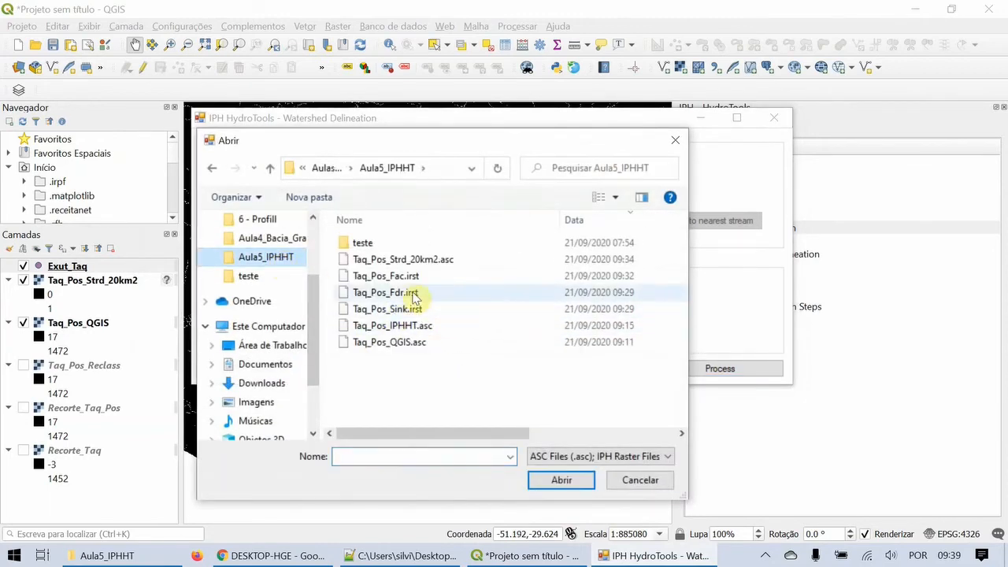
pyautogui.doubleClick(413, 294)
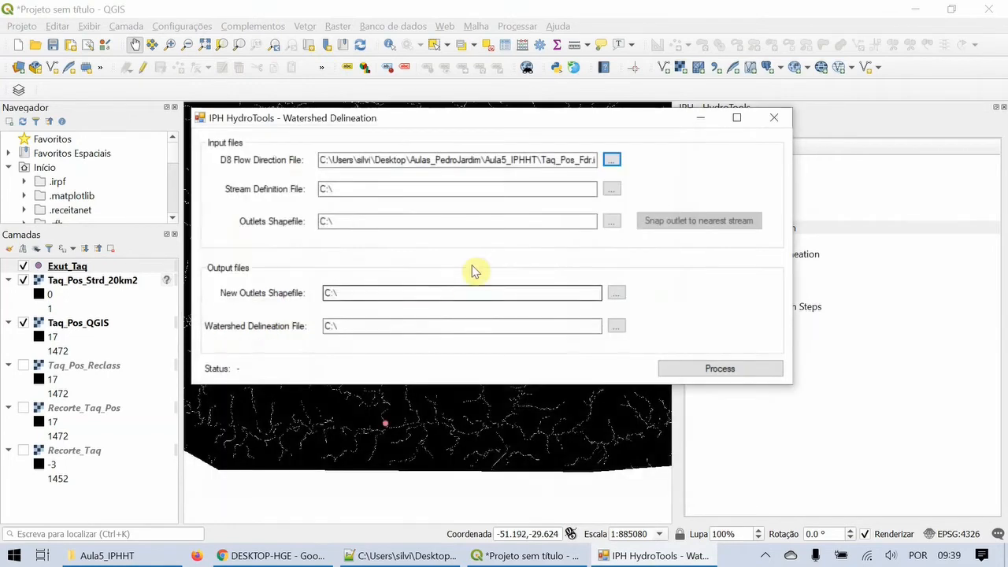
# - Load Taq_Pos_Strd_20km2.asc as the stream definition file and Exut_Taq.shp as the outlets shapefile, and check the input paths
pyautogui.click(613, 191)
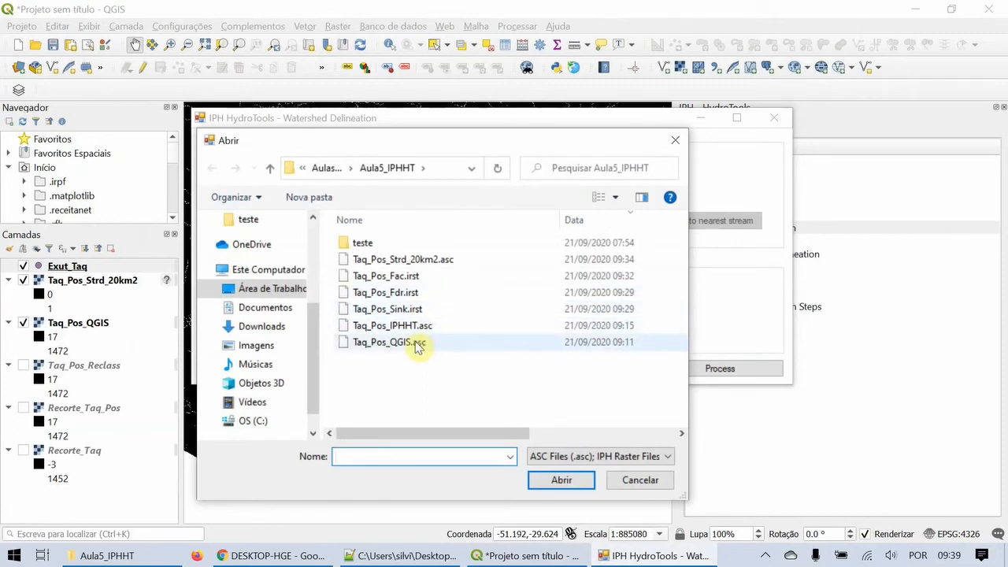
pyautogui.click(426, 260)
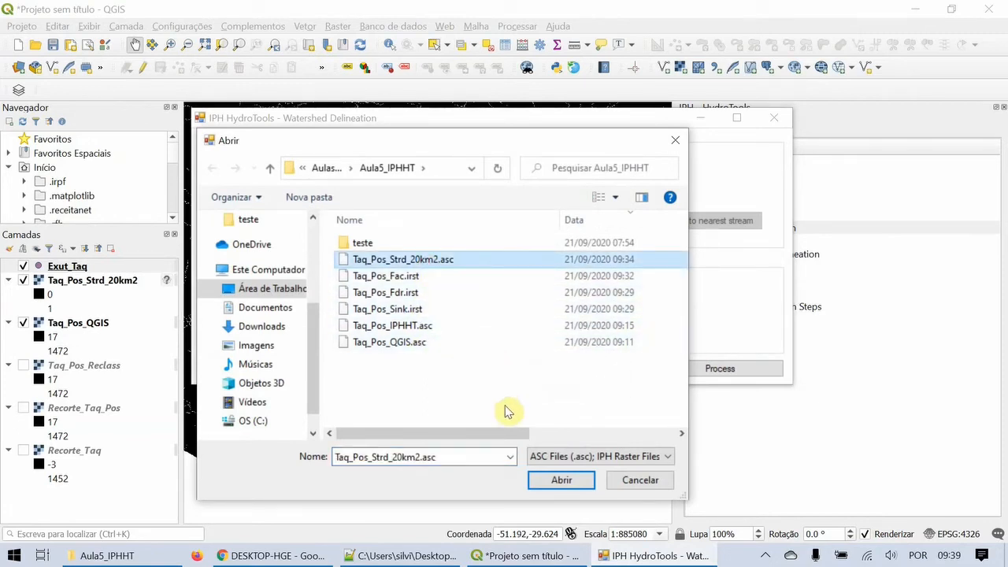
pyautogui.click(555, 483)
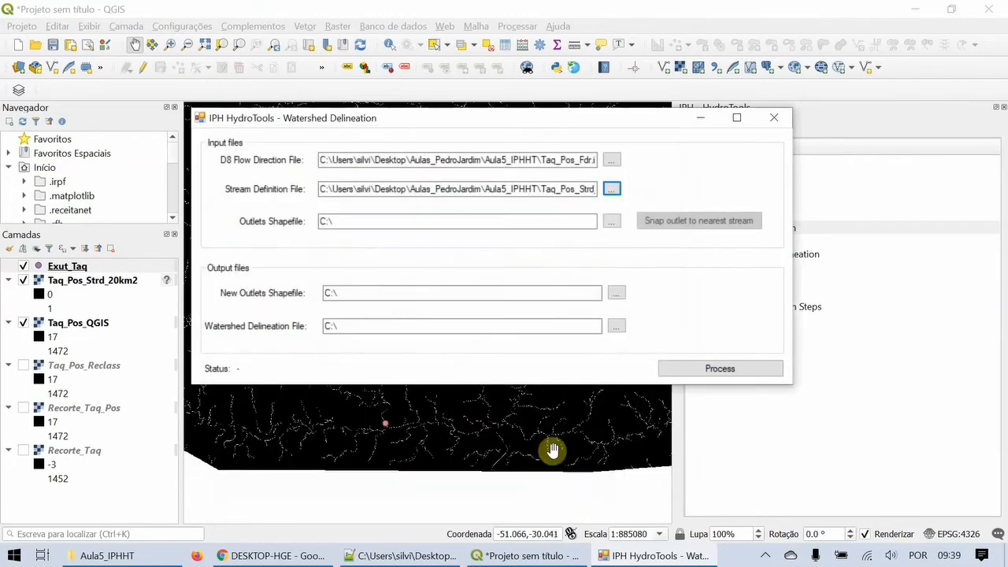
pyautogui.click(612, 224)
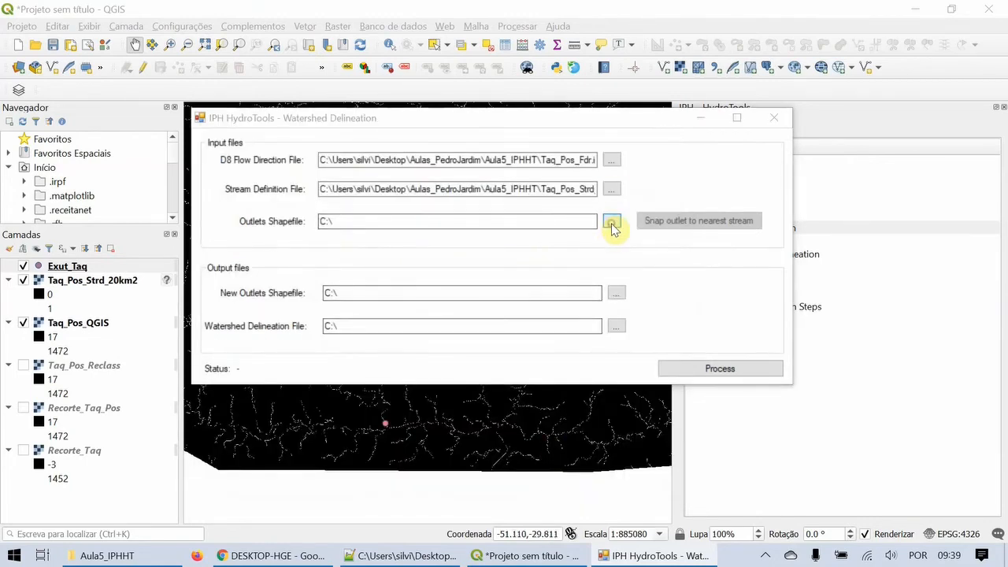
pyautogui.click(386, 260)
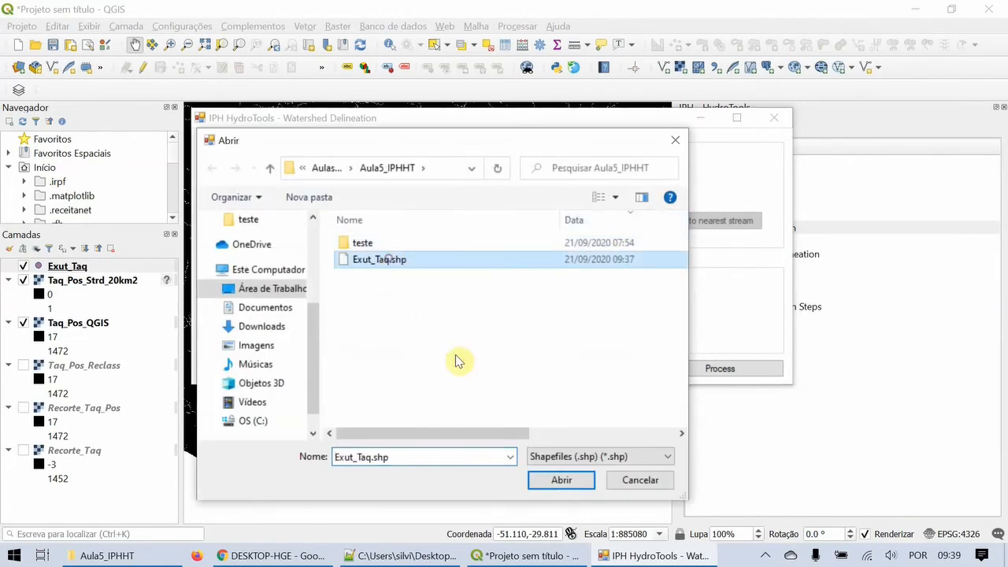
pyautogui.click(562, 480)
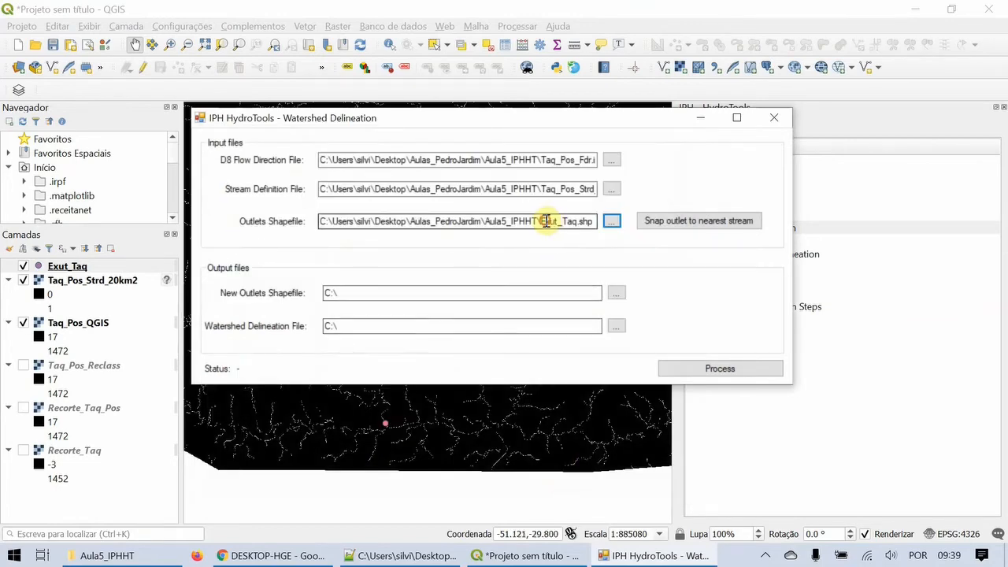
pyautogui.moveTo(545, 223); pyautogui.dragTo(652, 220)
pyautogui.moveTo(560, 189); pyautogui.dragTo(630, 175)
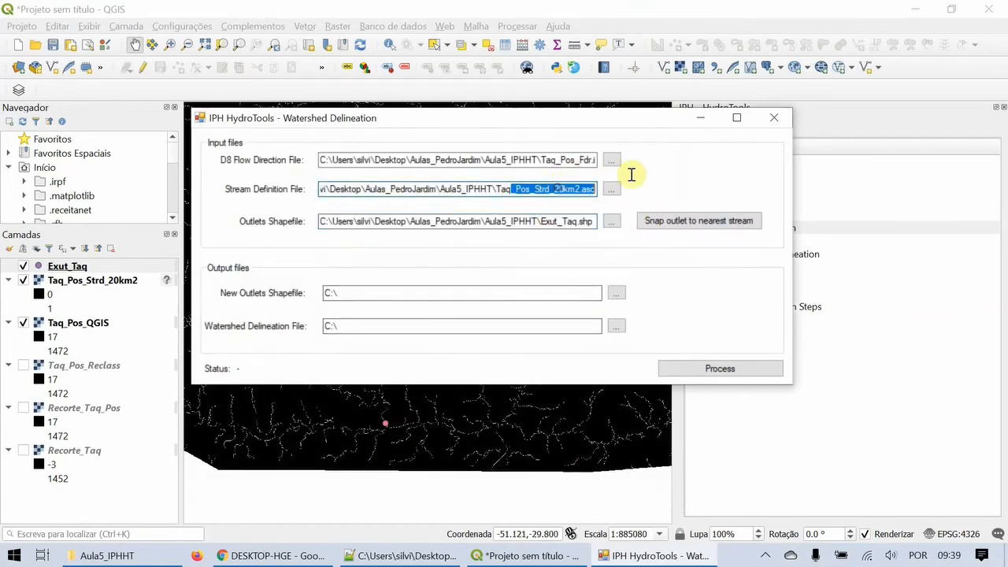
pyautogui.moveTo(561, 160); pyautogui.dragTo(620, 164)
pyautogui.click(580, 162)
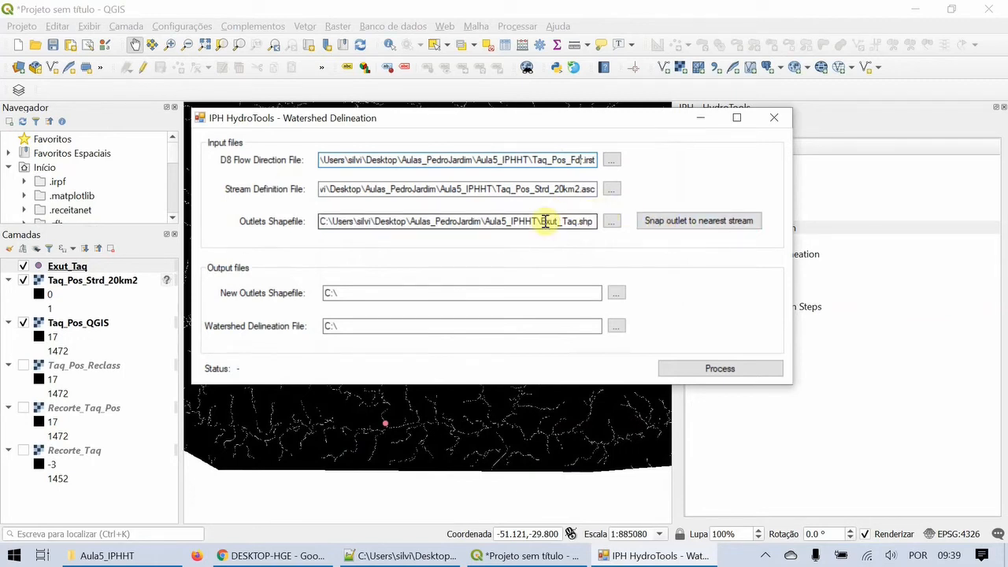
# - Snap the outlet to the nearest stream, saving the new outlets shapefile as Exut_Taq_Snap.shp in the Aula5_IPHHT folder
pyautogui.click(657, 221)
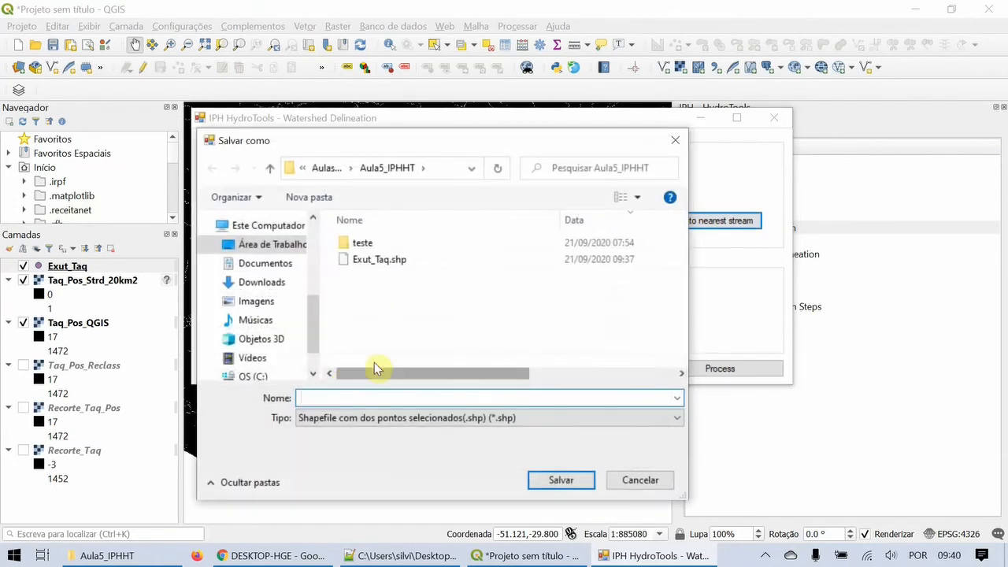
pyautogui.click(372, 262)
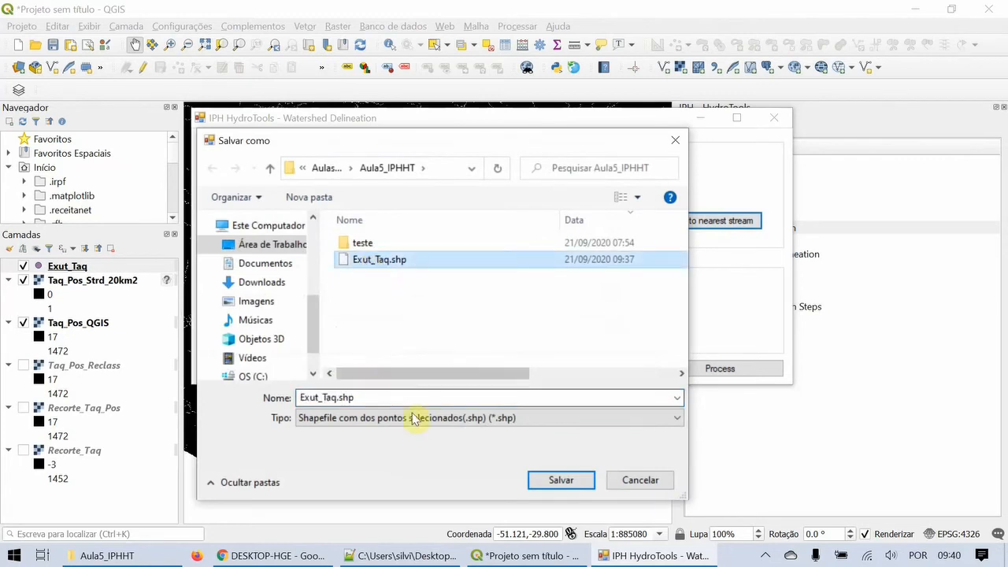
pyautogui.doubleClick(341, 398)
pyautogui.click(335, 397)
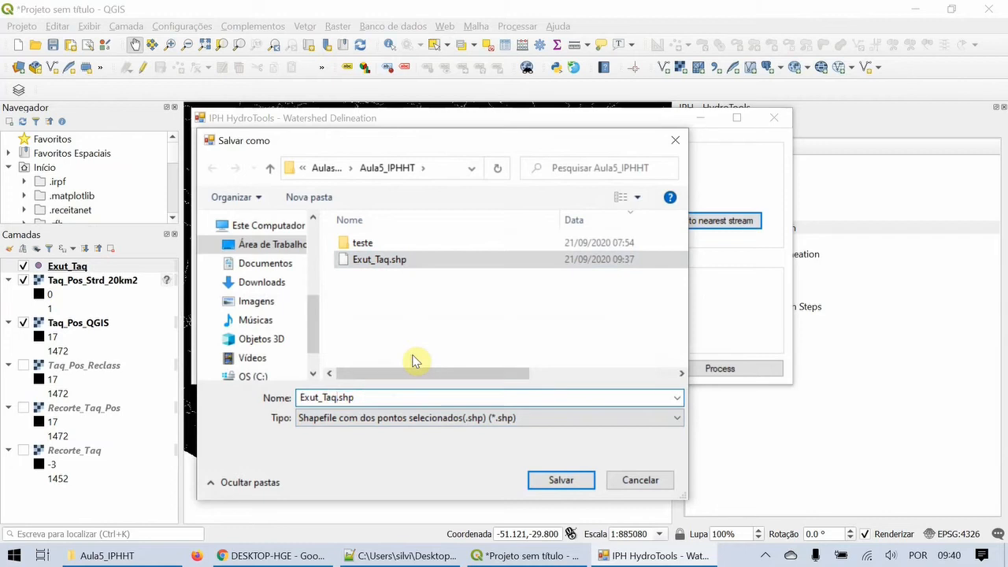
pyautogui.write('_Snap')
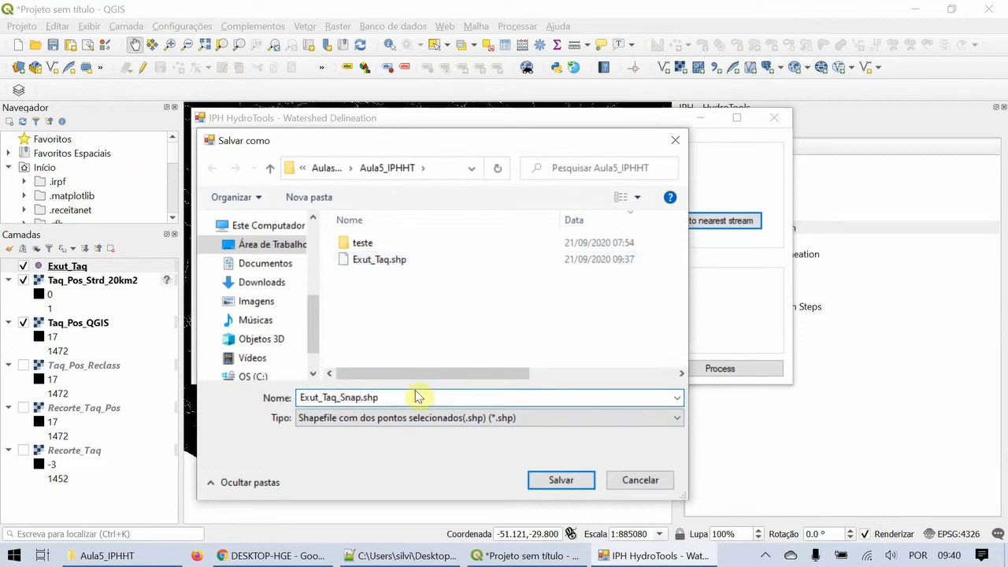
pyautogui.click(553, 480)
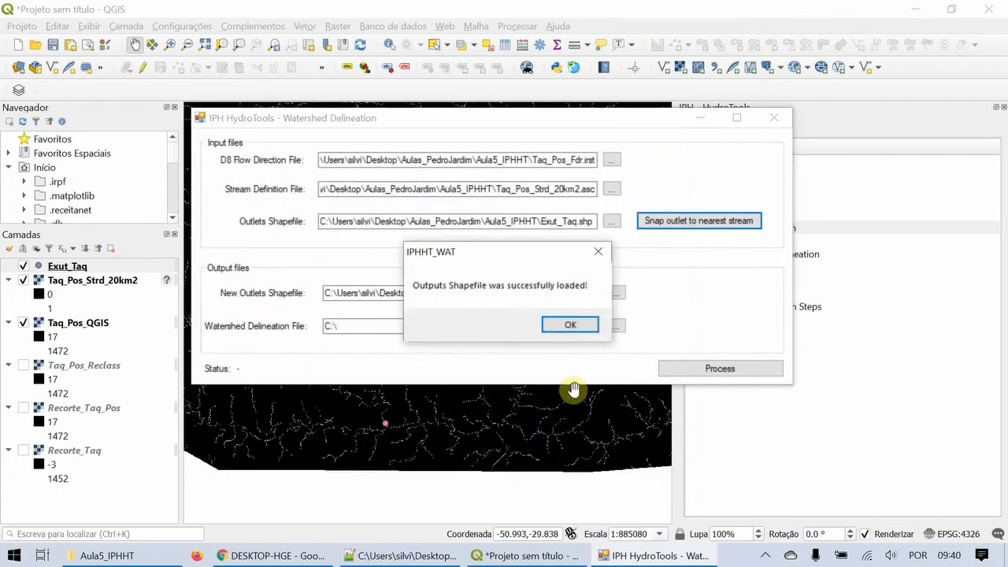
pyautogui.click(569, 326)
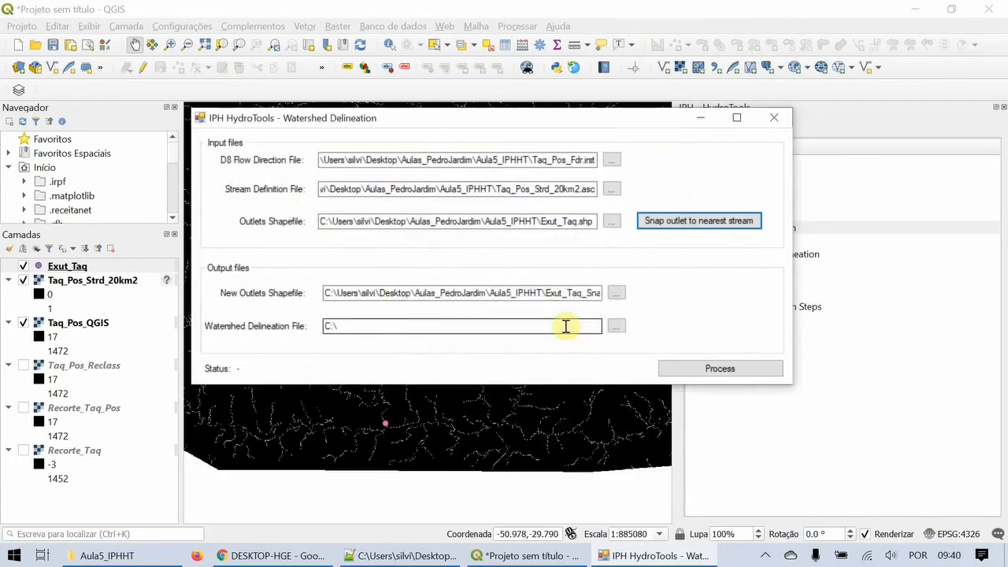
pyautogui.moveTo(551, 295); pyautogui.dragTo(642, 308)
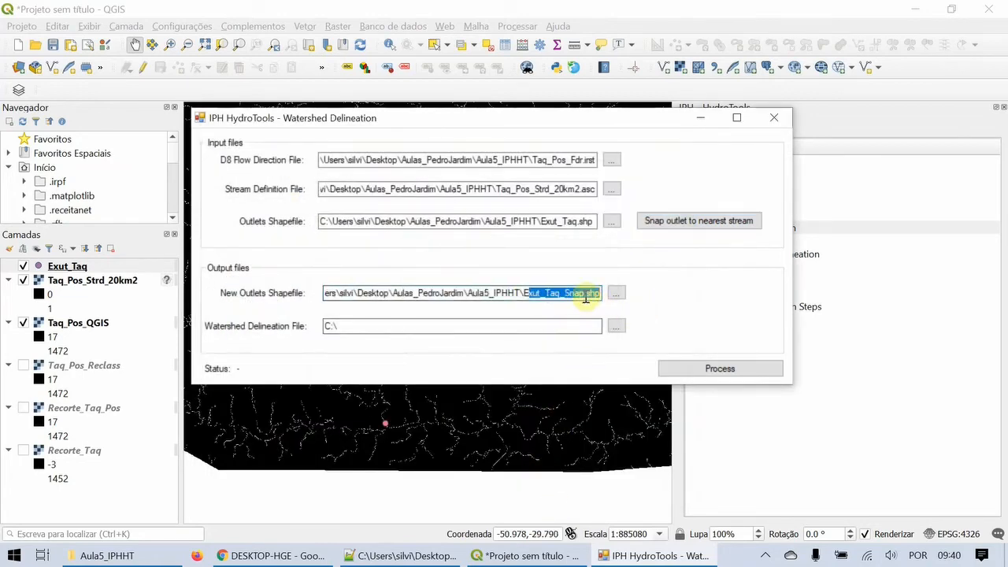
pyautogui.click(580, 295)
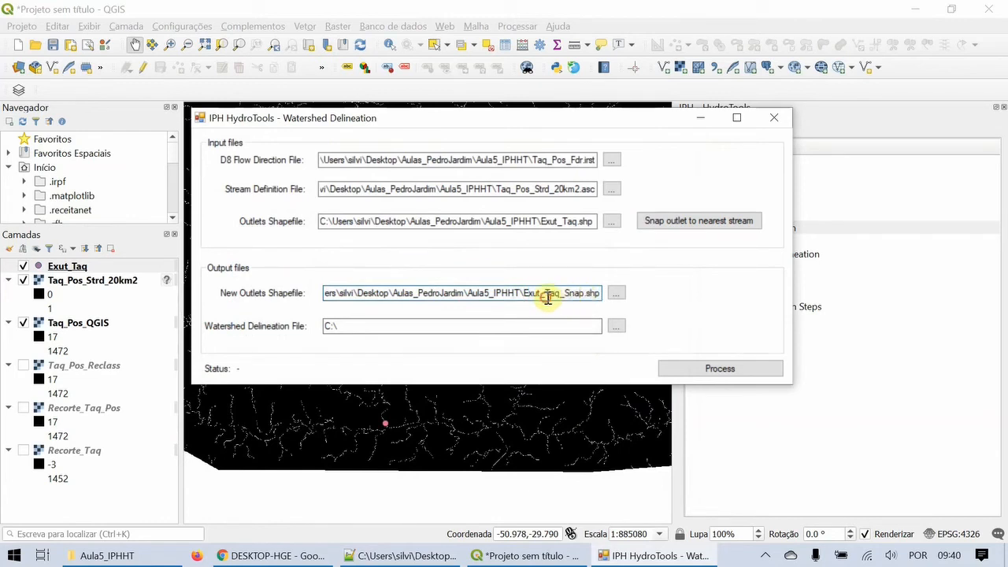
pyautogui.moveTo(547, 295); pyautogui.dragTo(612, 295)
pyautogui.click(574, 298)
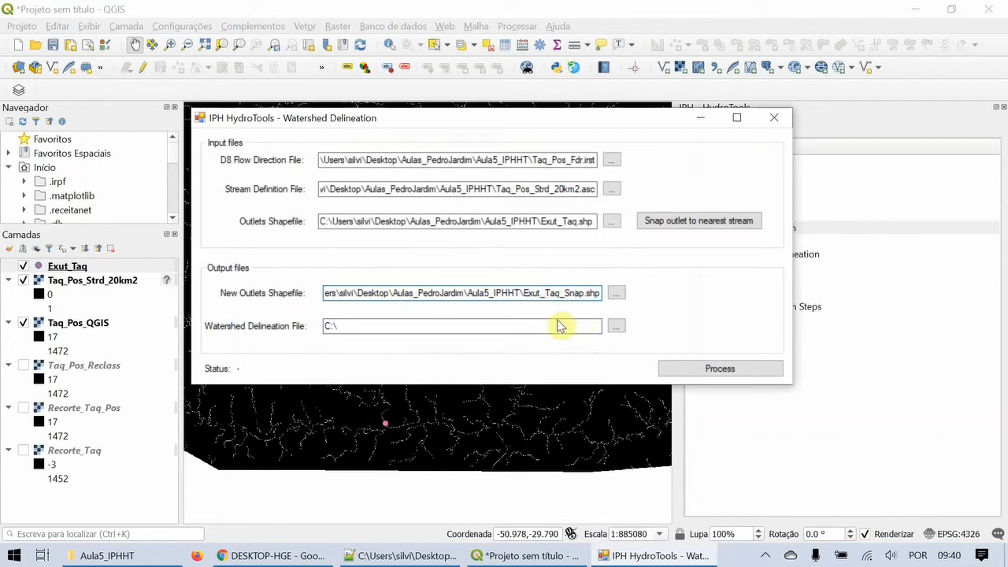
# - Set the watershed delineation output file to Taq_Pos_Wat.asc in the Aula5_IPHHT folder
pyautogui.click(520, 326)
pyautogui.click(617, 326)
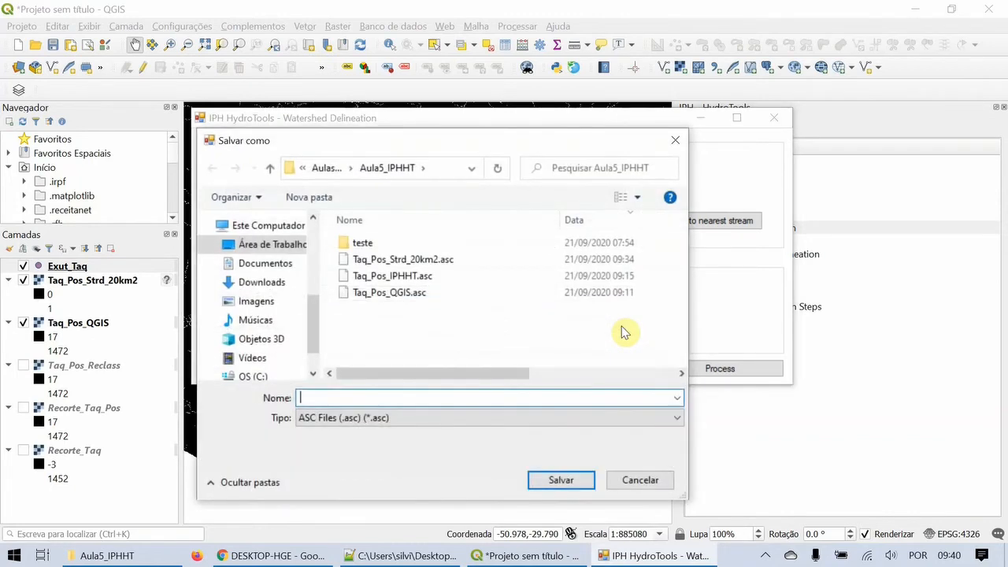
pyautogui.click(398, 276)
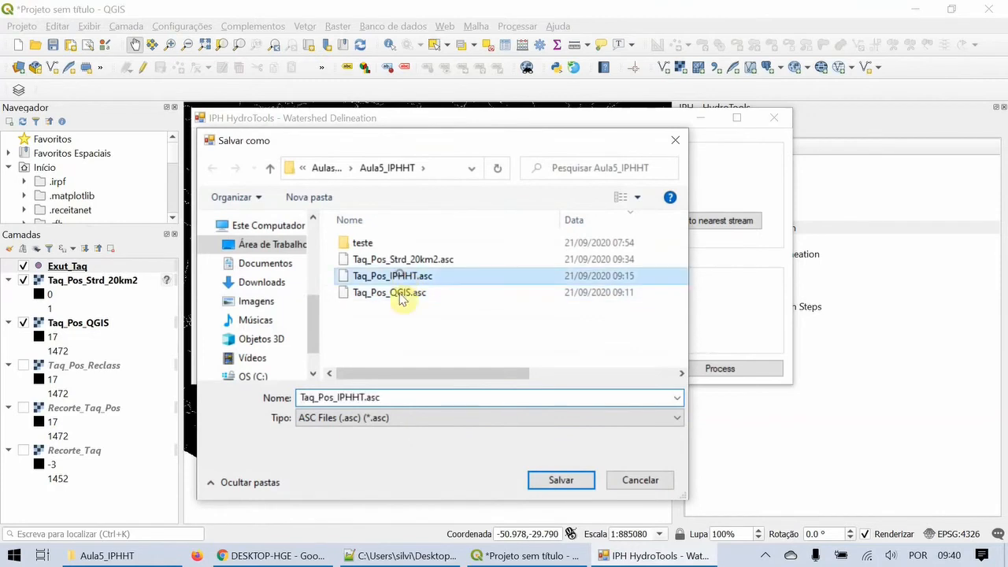
pyautogui.click(349, 396)
pyautogui.moveTo(338, 397); pyautogui.dragTo(365, 396)
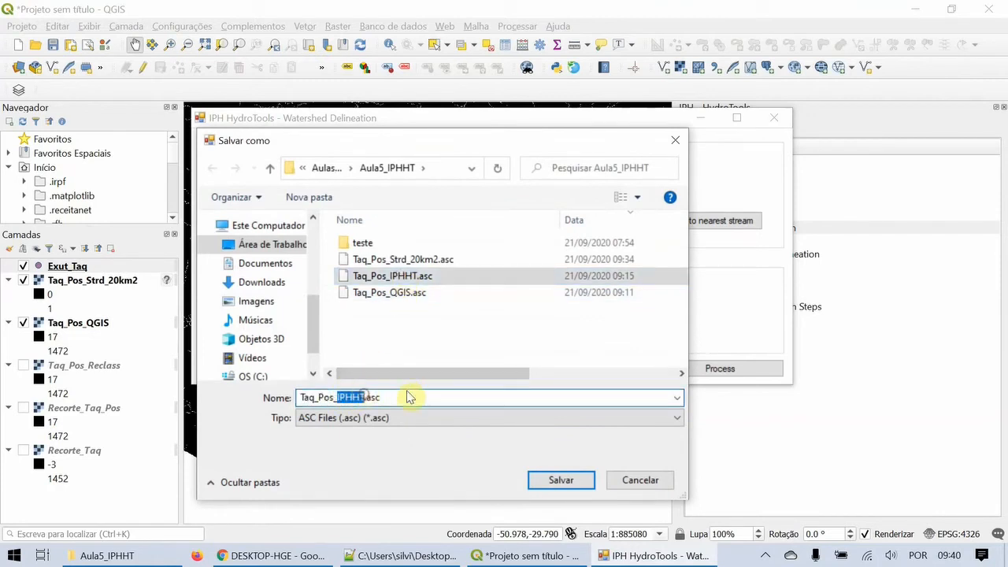
pyautogui.write('Wat')
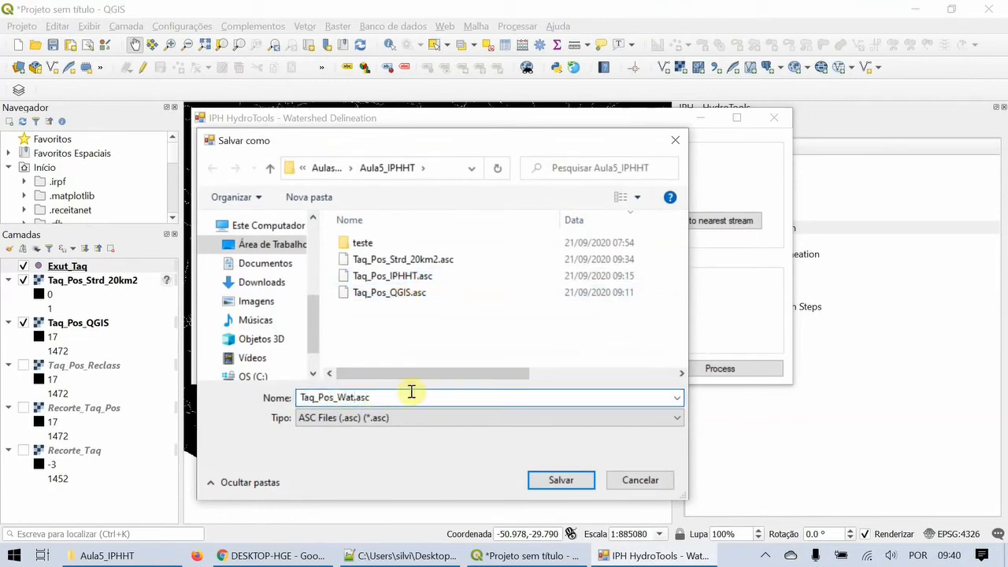
pyautogui.click(371, 422)
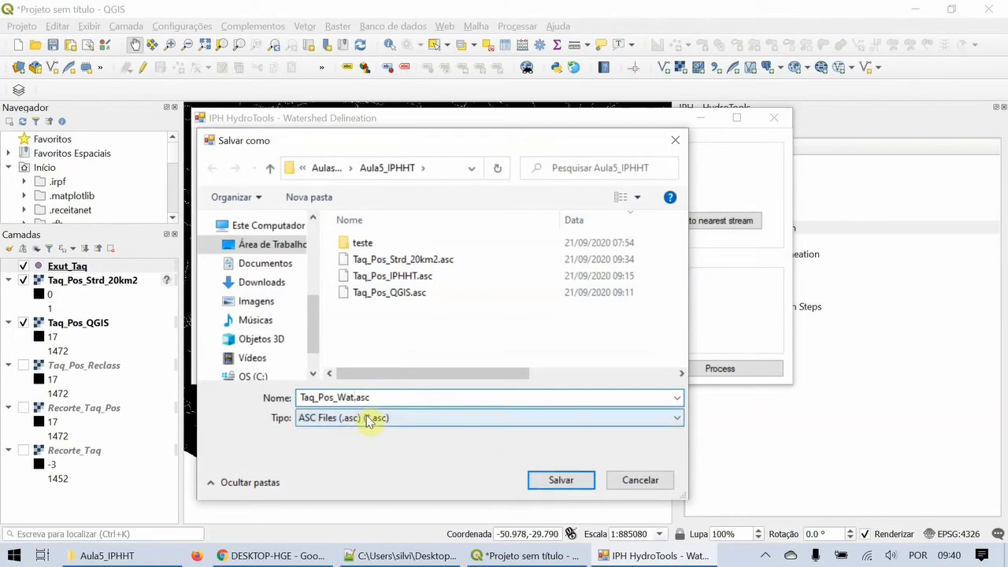
pyautogui.click(562, 482)
# - Process the watershed delineation and close the Watershed Delineation tool once the catchment file is created
pyautogui.click(692, 368)
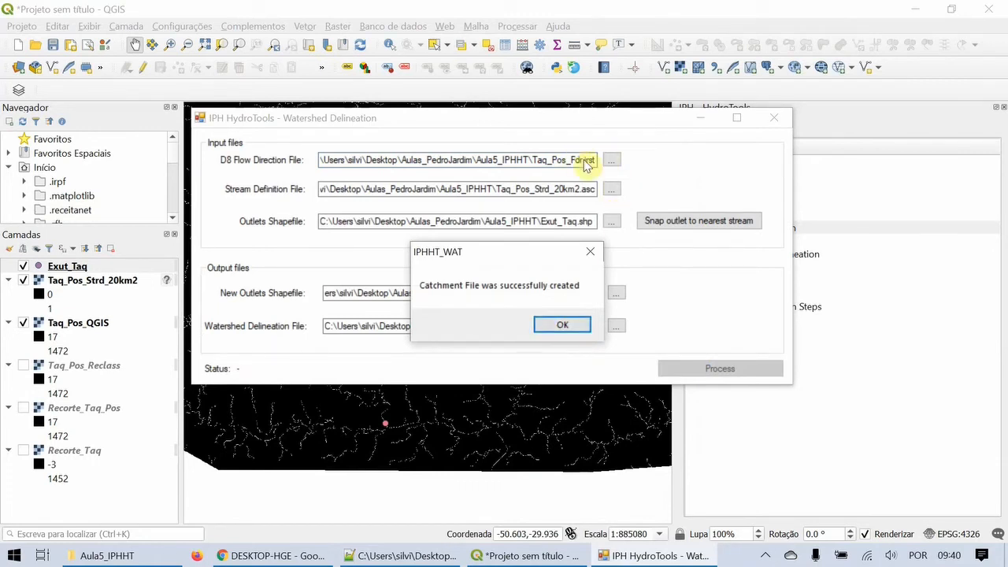
pyautogui.click(570, 328)
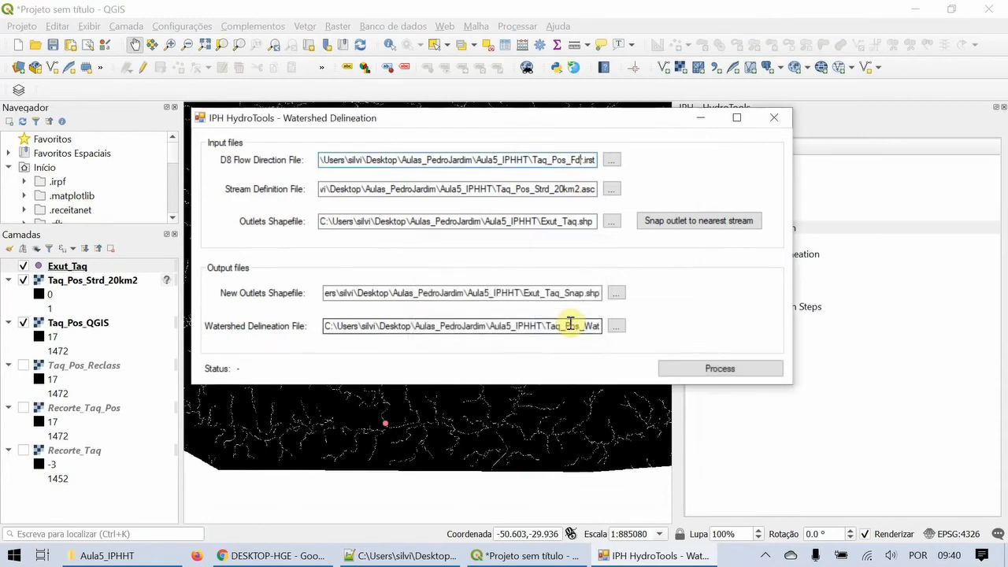
pyautogui.click(774, 119)
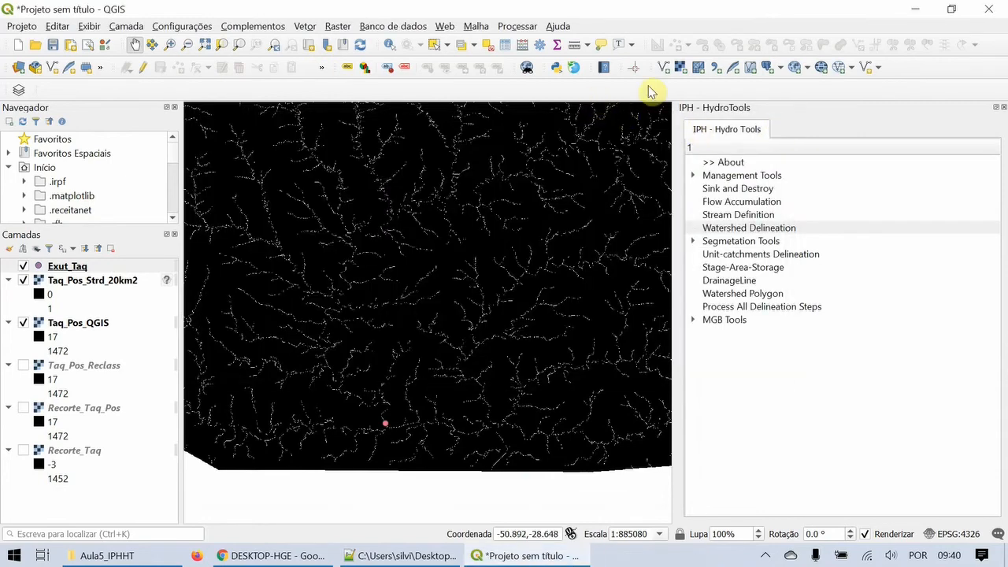
# - Add the delineated watershed raster Taq_Pos_Wat.asc from the Aula5_IPHHT folder to the project
pyautogui.click(681, 68)
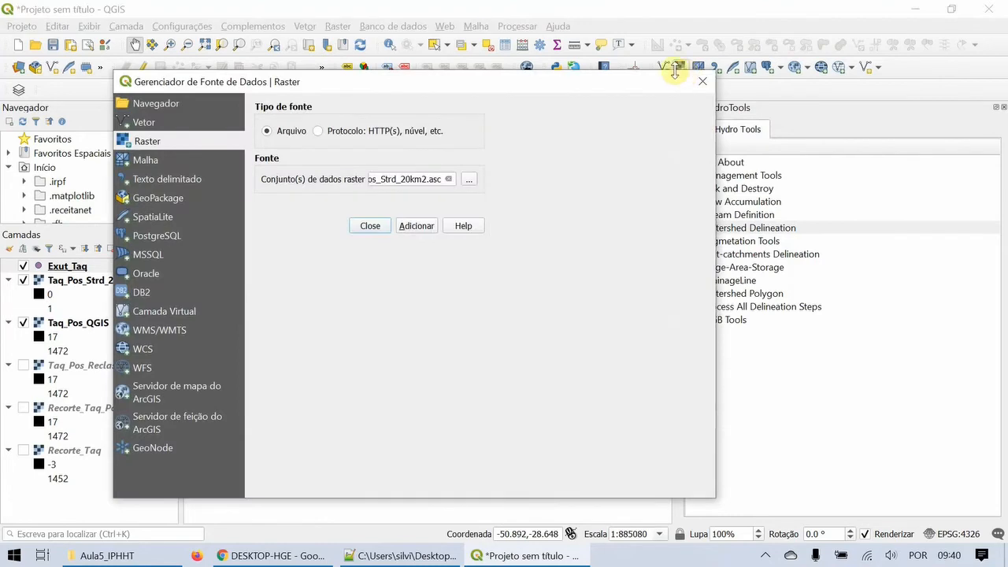
pyautogui.click(469, 182)
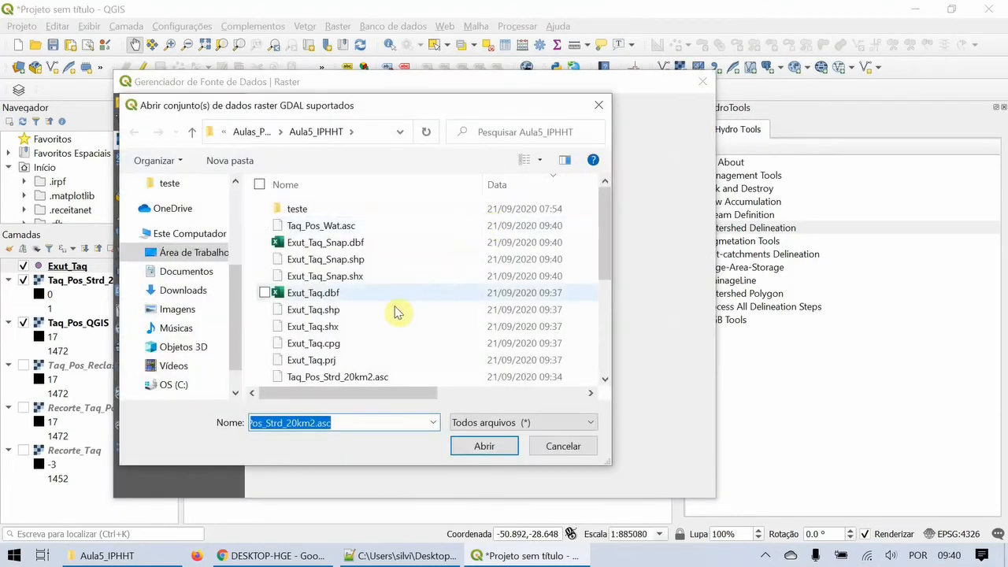
pyautogui.click(323, 226)
pyautogui.click(482, 446)
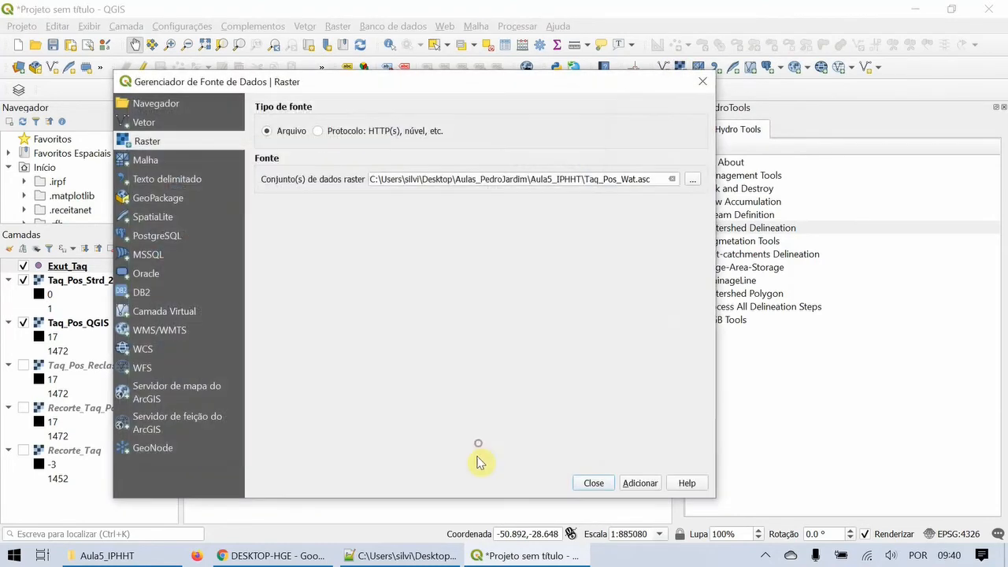
pyautogui.click(593, 483)
# - Render the Taq_Pos_Wat layer as paletted/unique values with random colors and classify its values
pyautogui.scroll(-2, 470, 355)
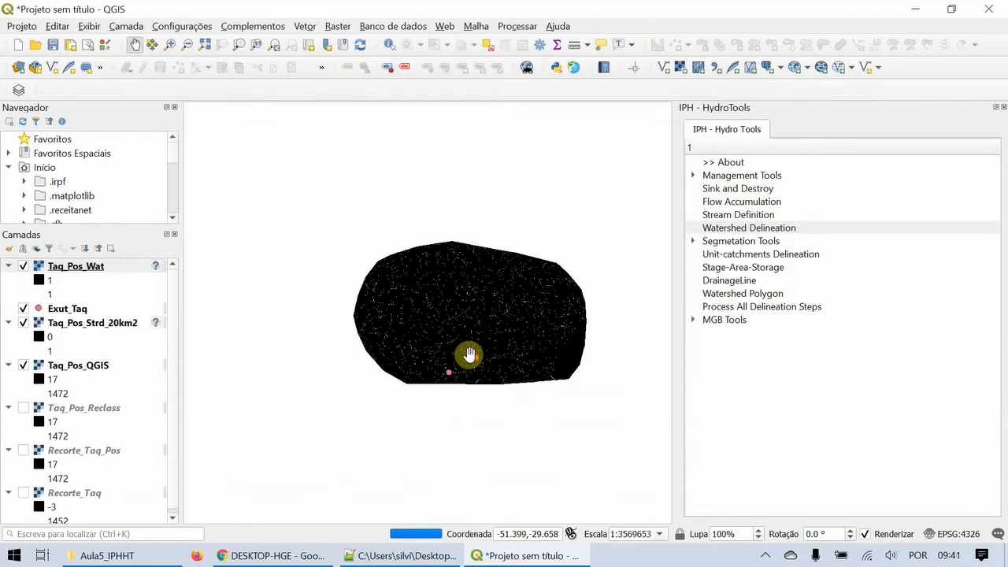
pyautogui.scroll(1, 471, 354)
pyautogui.moveTo(502, 332); pyautogui.dragTo(455, 354)
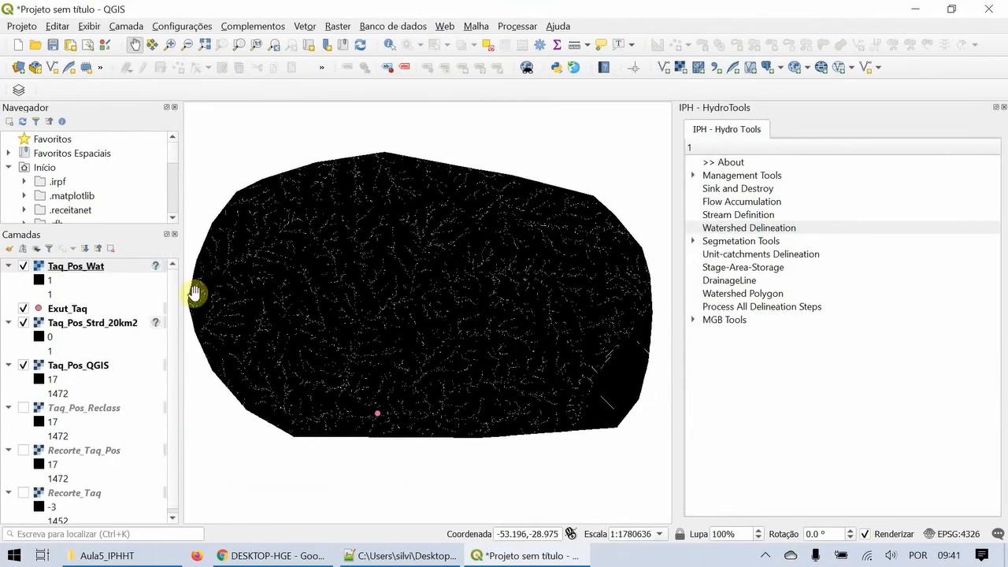
pyautogui.doubleClick(72, 267)
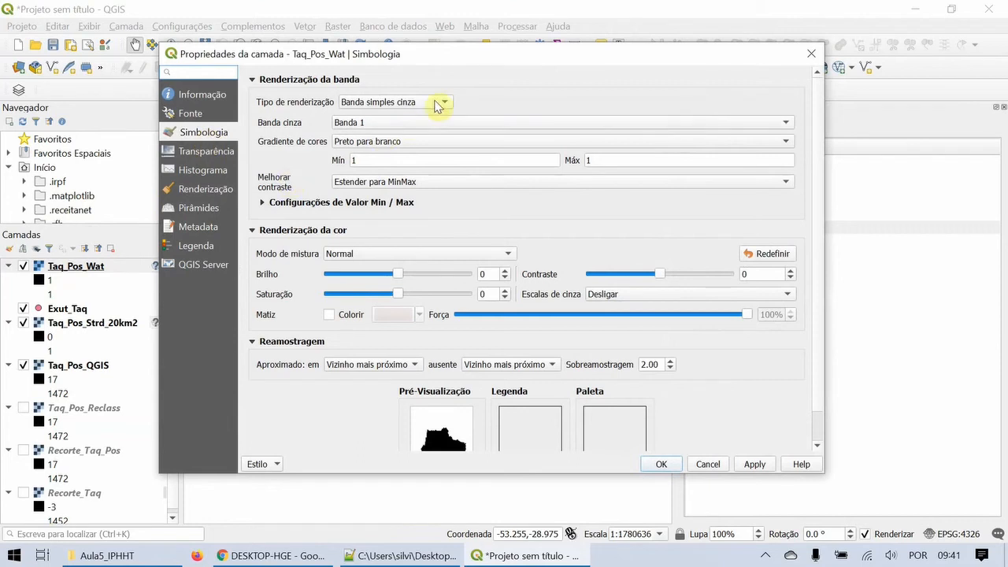
pyautogui.click(396, 106)
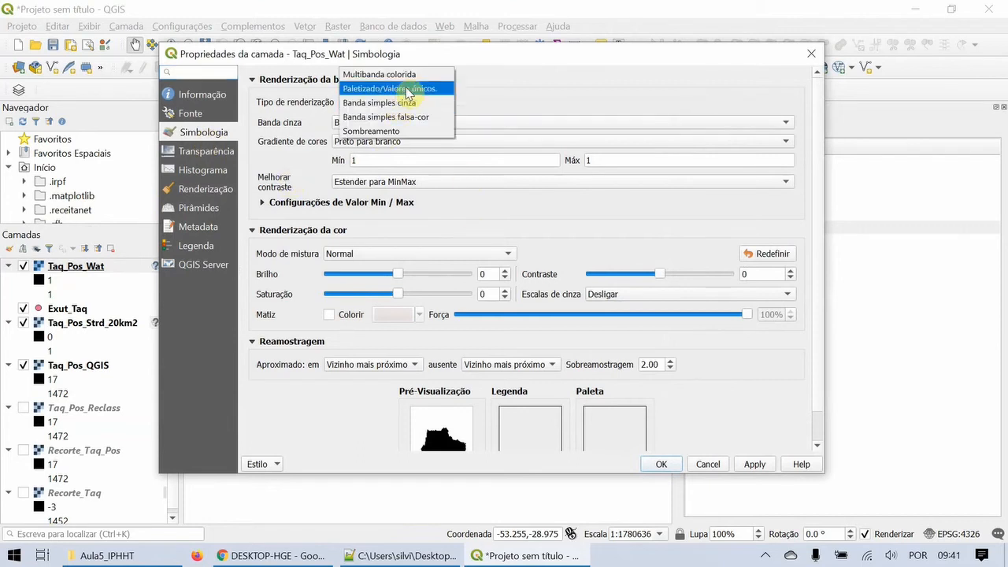
pyautogui.click(404, 89)
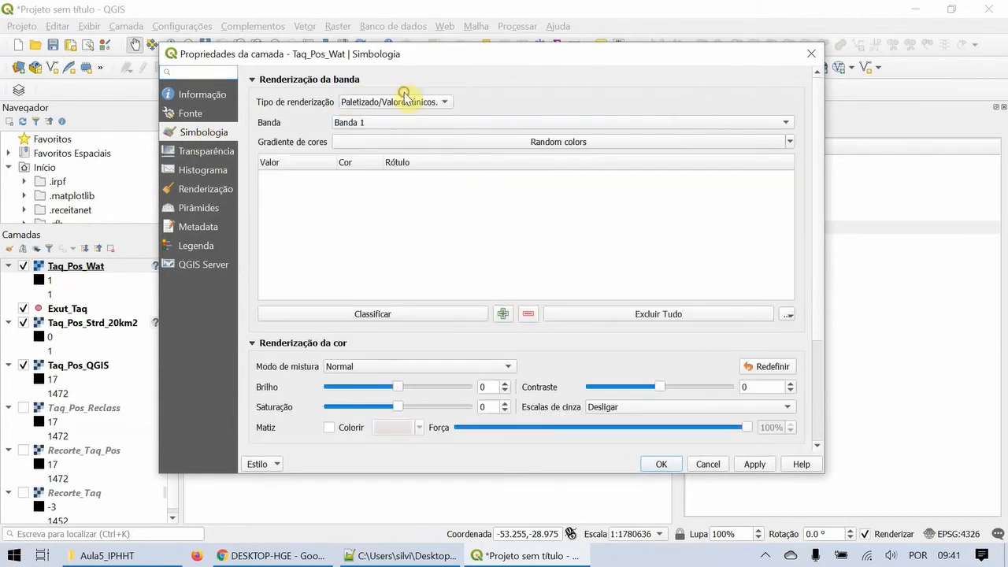
pyautogui.click(323, 315)
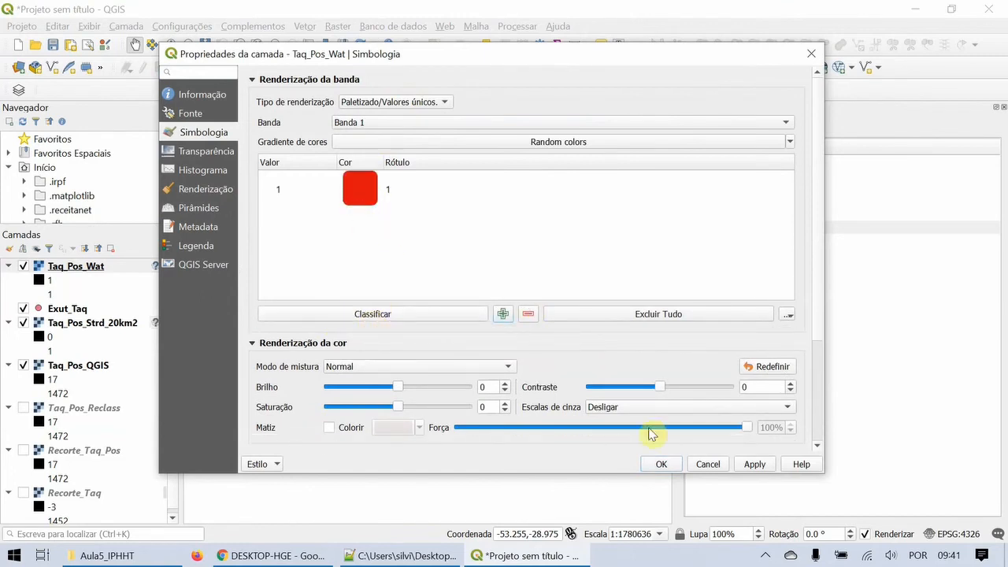
pyautogui.click(664, 464)
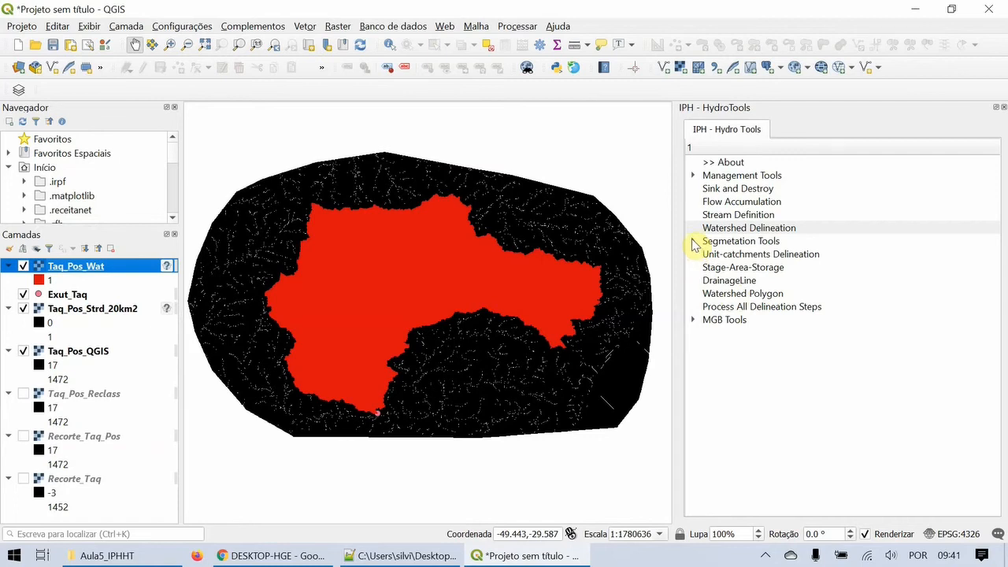
# - Start the Watershed Polygon tool and load Taq_Pos_Wat.asc from the Aula5_IPHHT folder as the watershed file
pyautogui.click(741, 300)
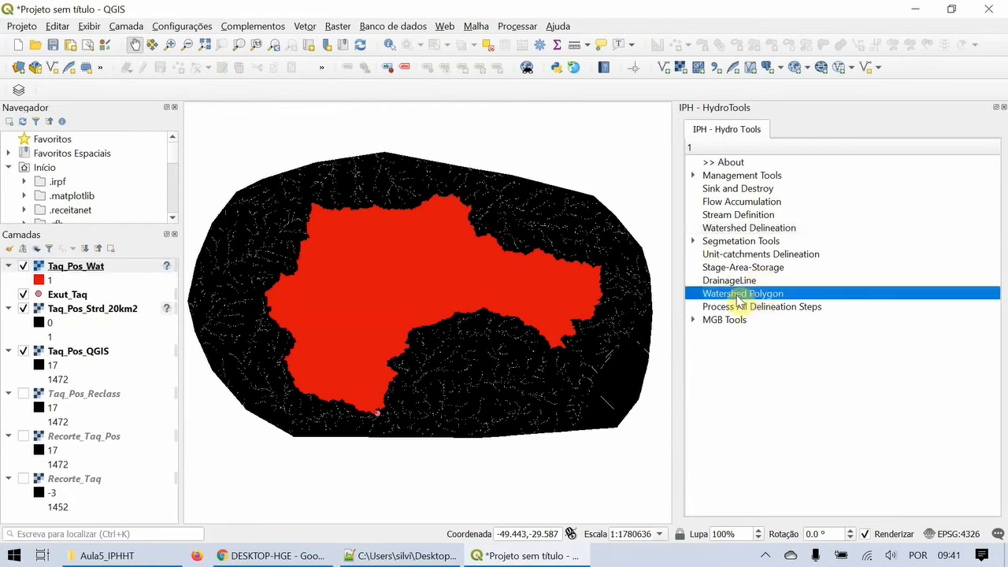
pyautogui.doubleClick(739, 298)
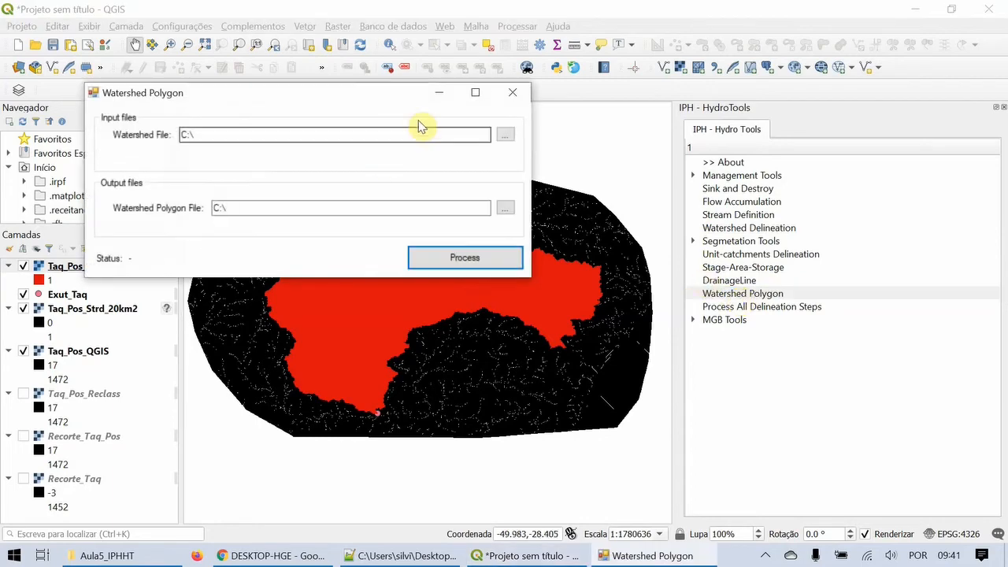
pyautogui.click(509, 139)
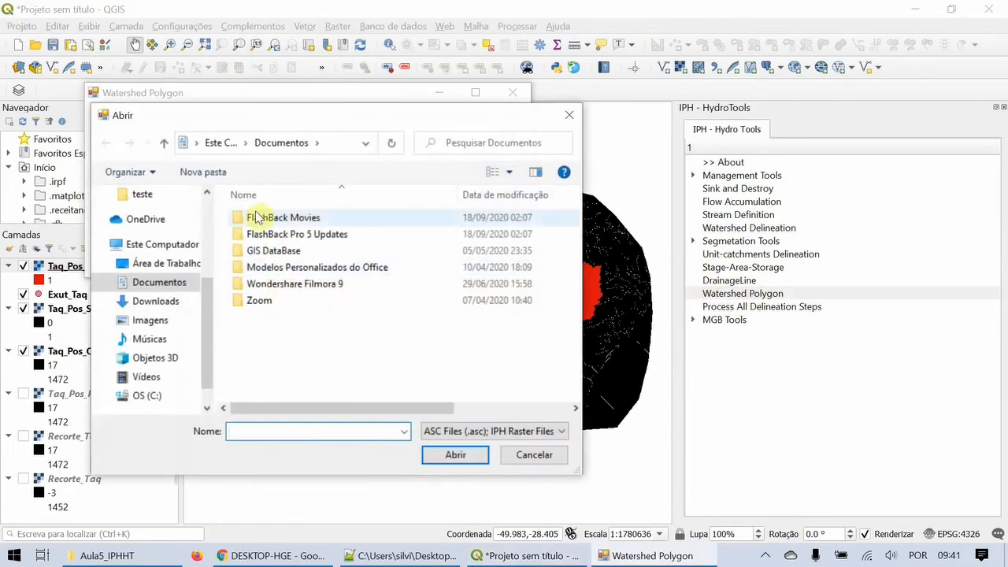
pyautogui.moveTo(206, 306); pyautogui.dragTo(225, 232)
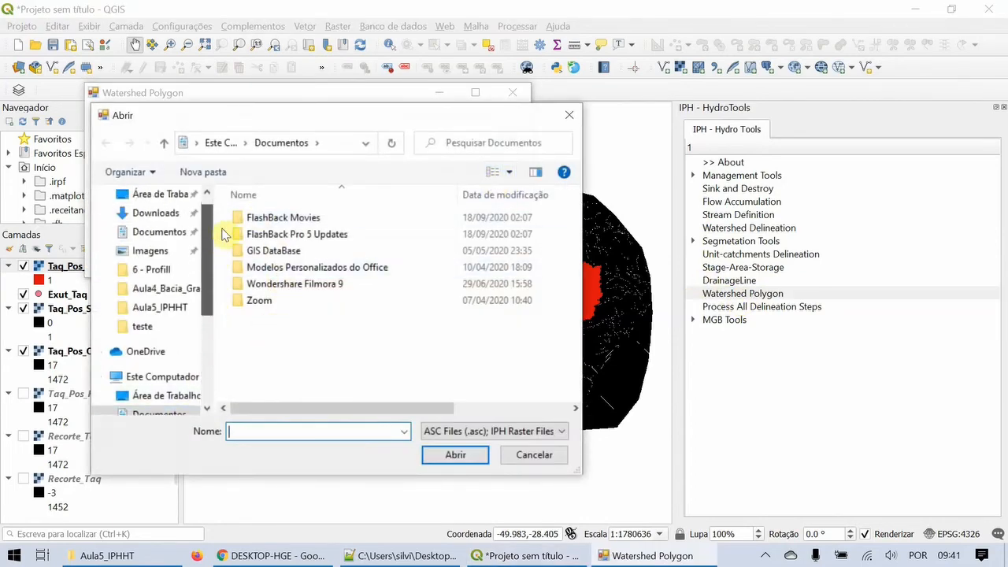
pyautogui.click(173, 310)
pyautogui.click(324, 235)
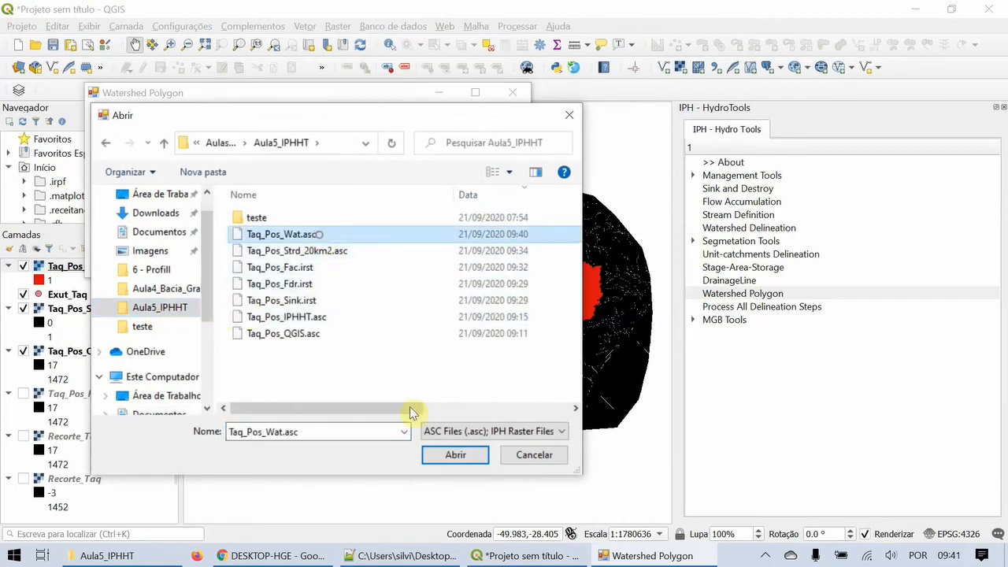
pyautogui.click(455, 455)
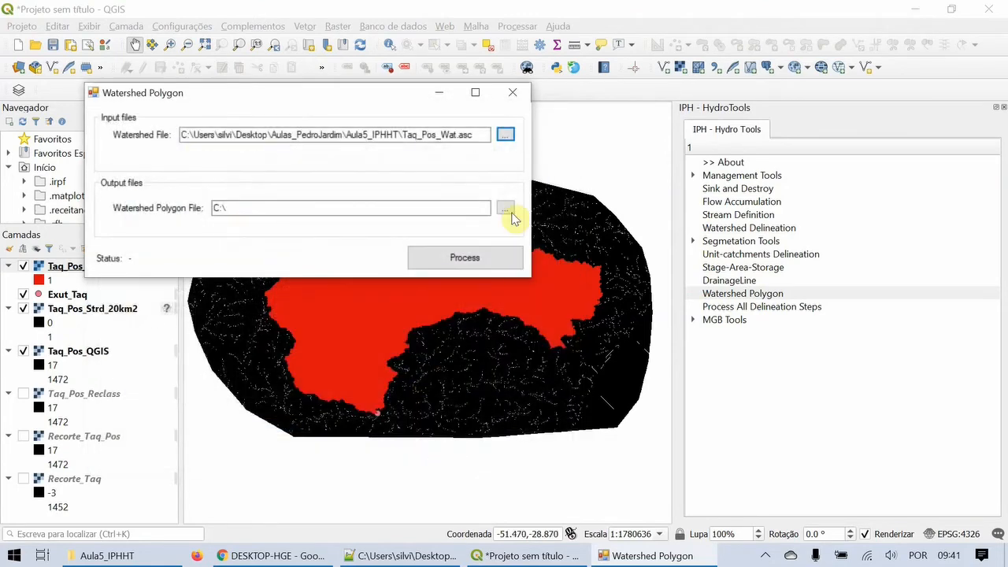
# - Generate the watershed polygon shapefile as Taq_Bacia.shp in the Aula5_IPHHT folder and close the tool
pyautogui.click(506, 211)
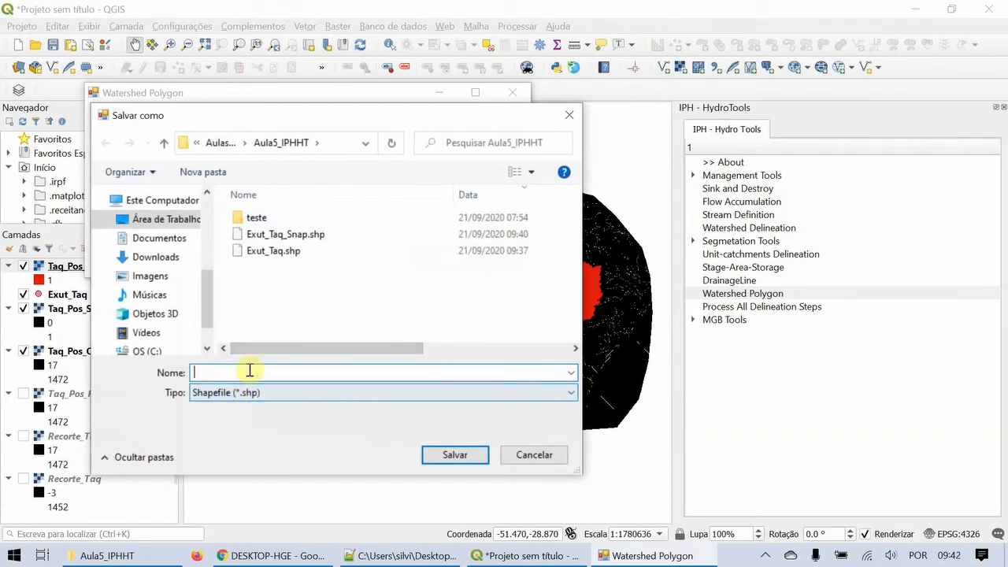
pyautogui.write('Ta')
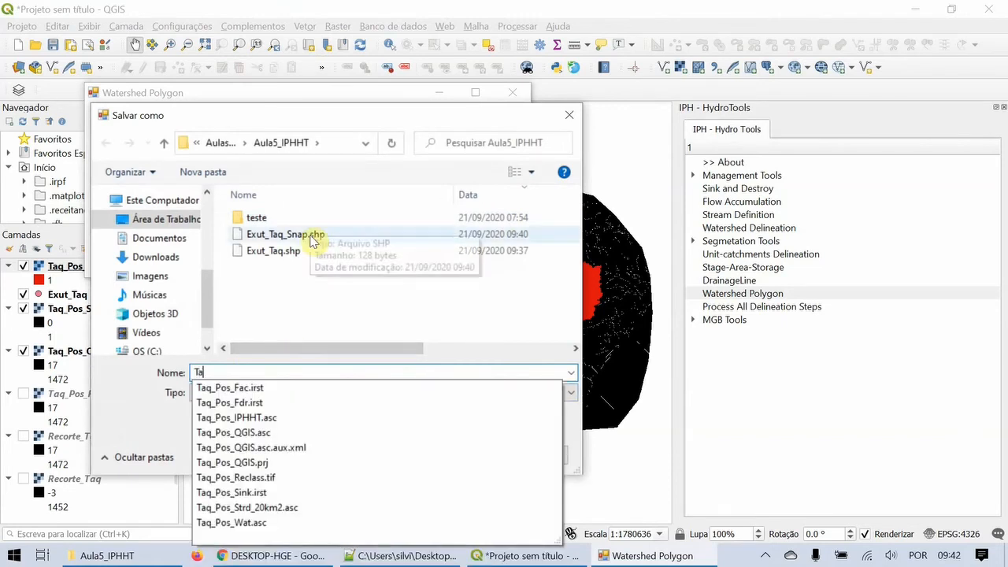
pyautogui.write('q_Bacia')
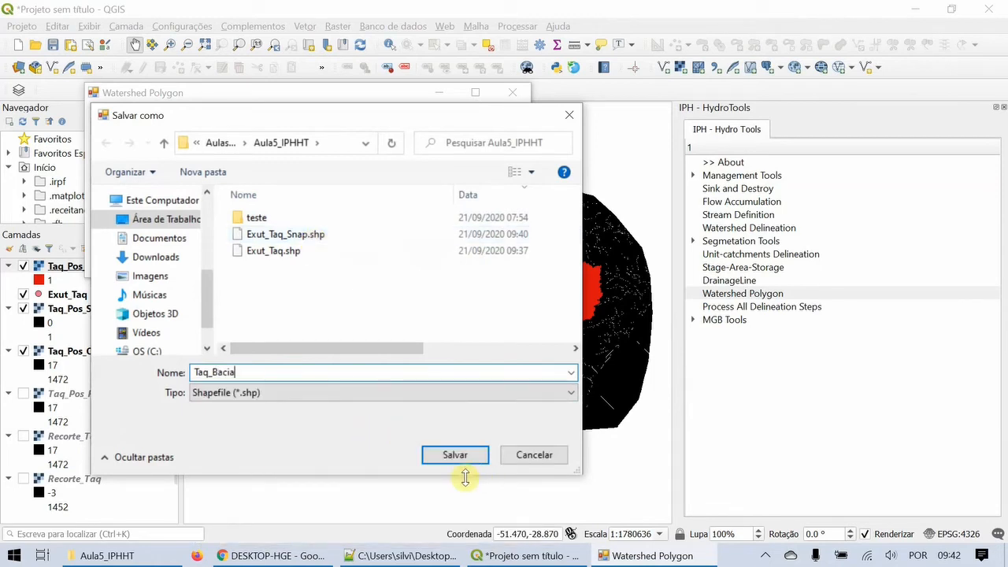
pyautogui.click(451, 455)
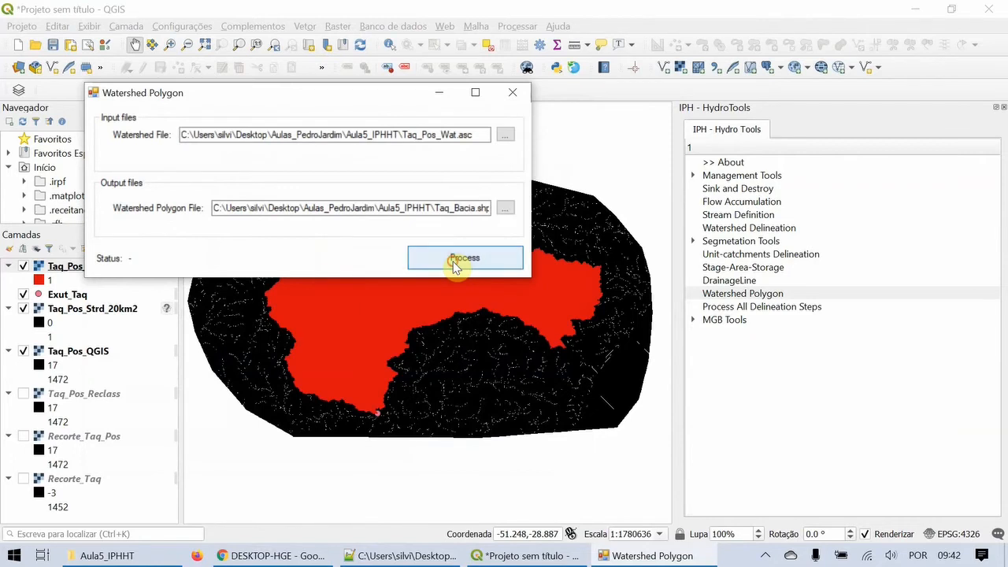
pyautogui.click(455, 266)
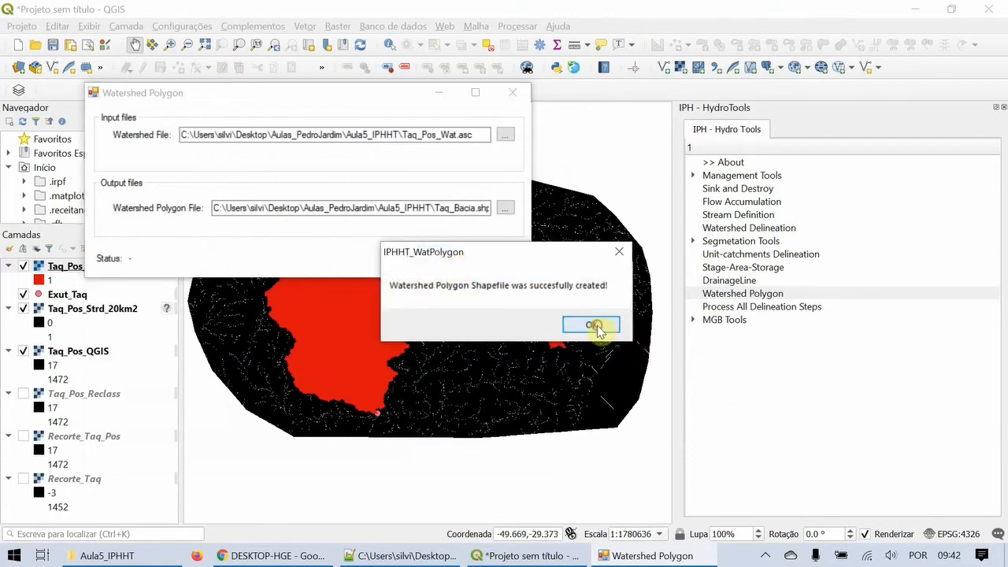
pyautogui.click(597, 328)
pyautogui.click(512, 96)
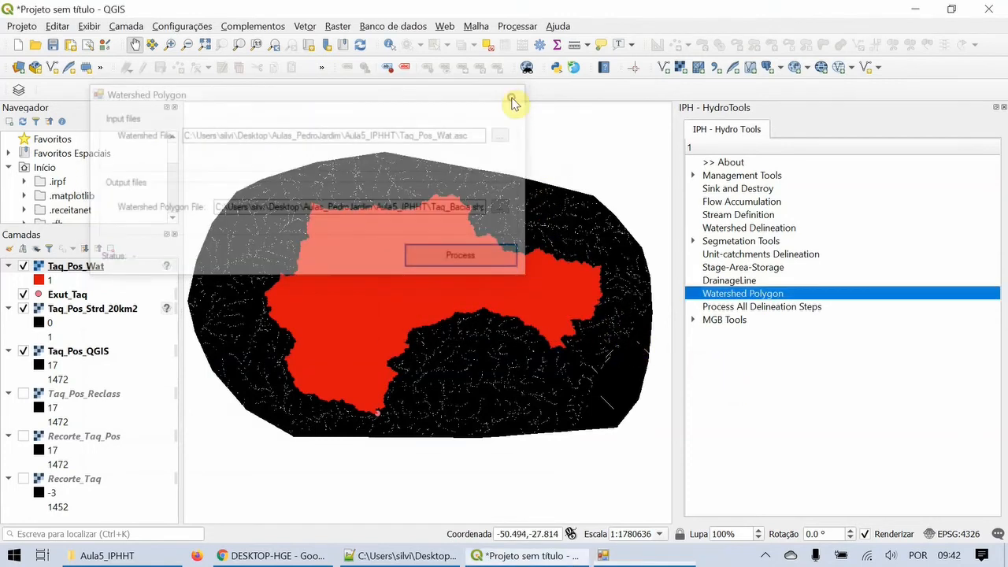
# - Add the watershed polygon Taq_Bacia.shp from the Aula5_IPHHT folder to the project as a vector layer
pyautogui.click(664, 67)
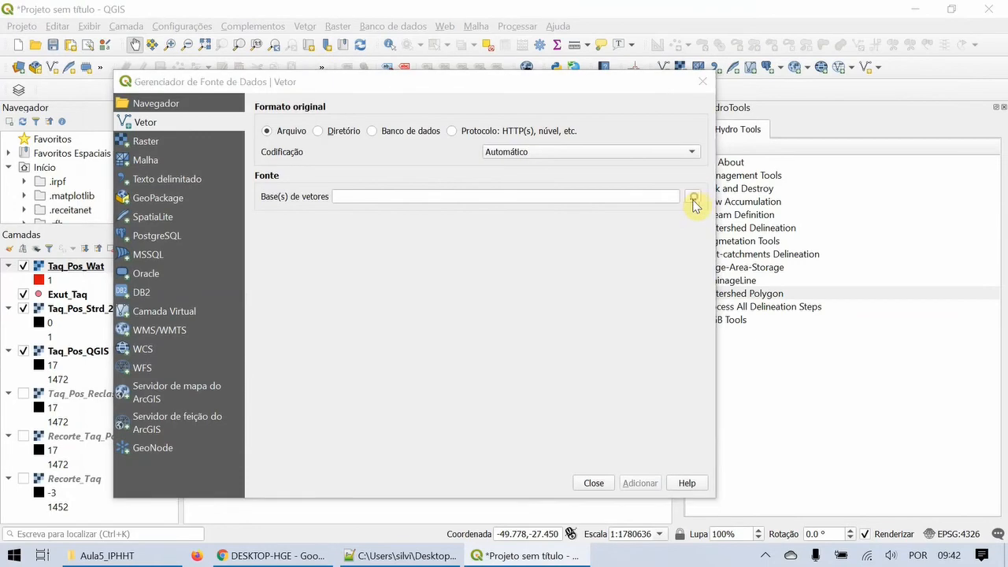
pyautogui.click(693, 197)
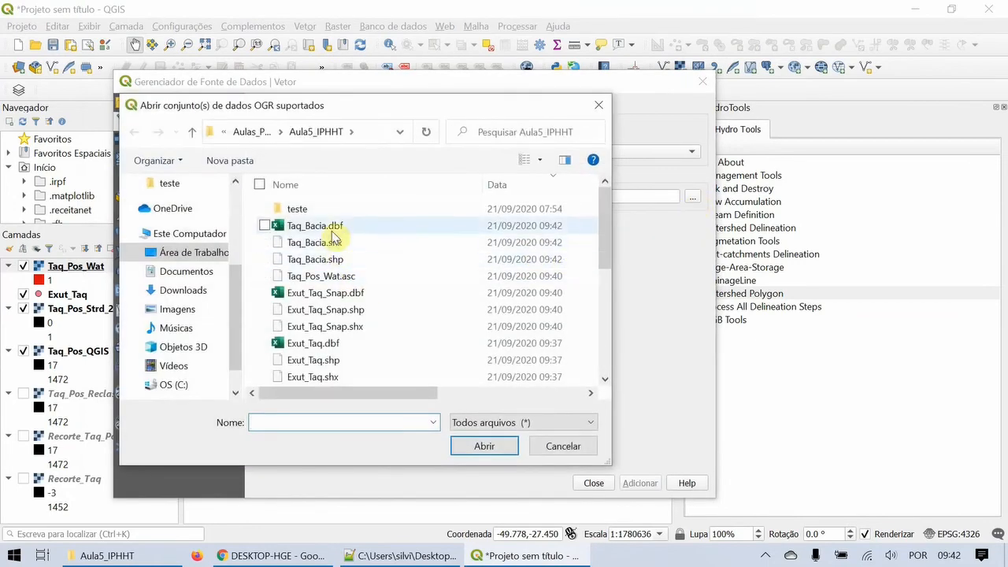
pyautogui.click(340, 259)
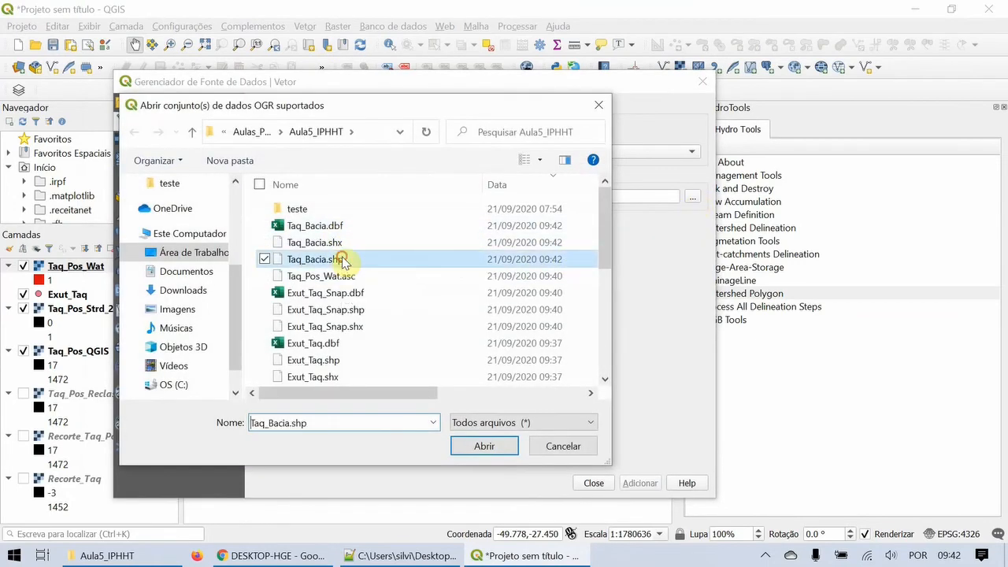
pyautogui.click(482, 445)
pyautogui.click(626, 484)
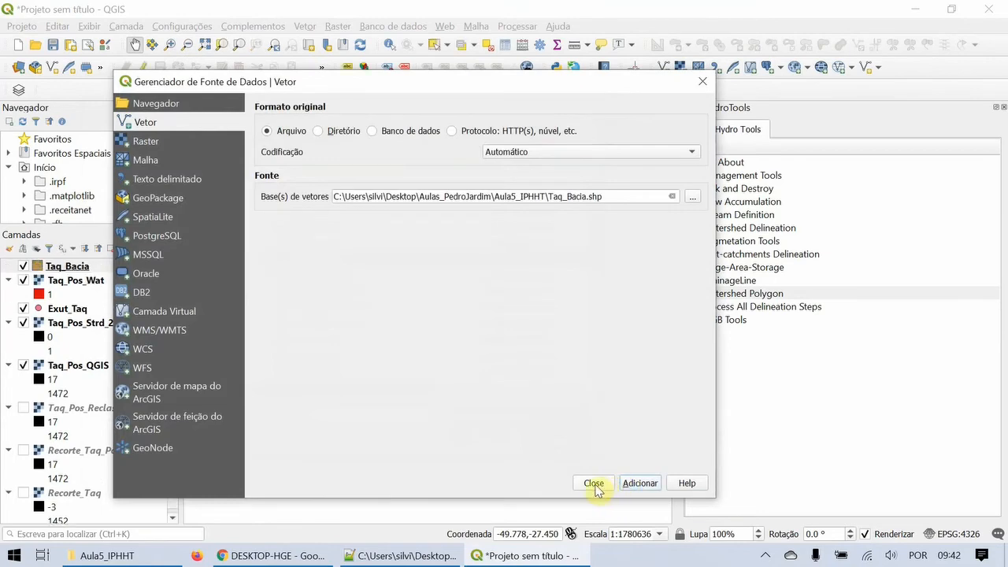
pyautogui.click(596, 483)
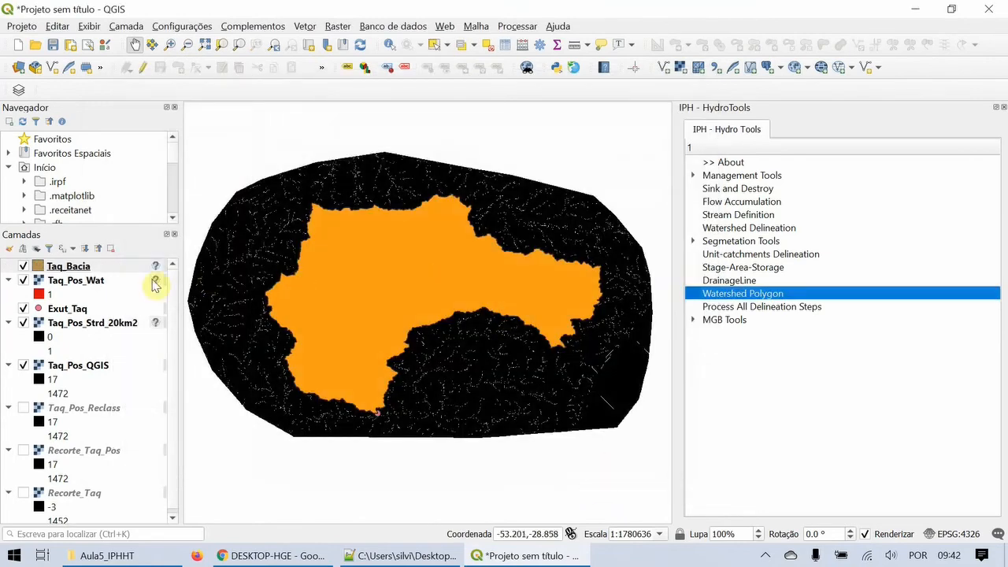
# - Hide the Taq_Pos_Wat layer and change the Taq_Bacia symbol layer type to Contorno: Linha simples
pyautogui.click(22, 281)
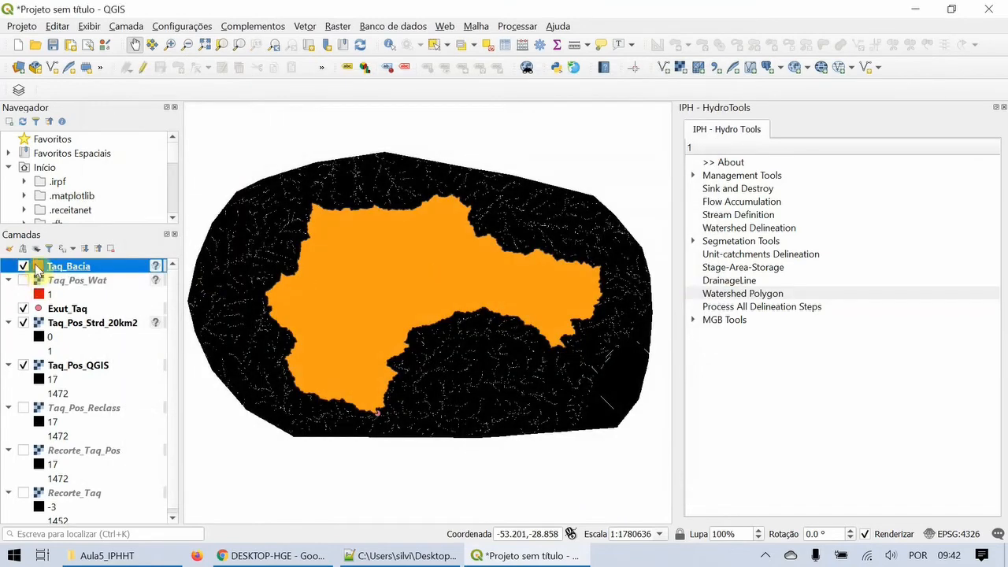
pyautogui.doubleClick(35, 268)
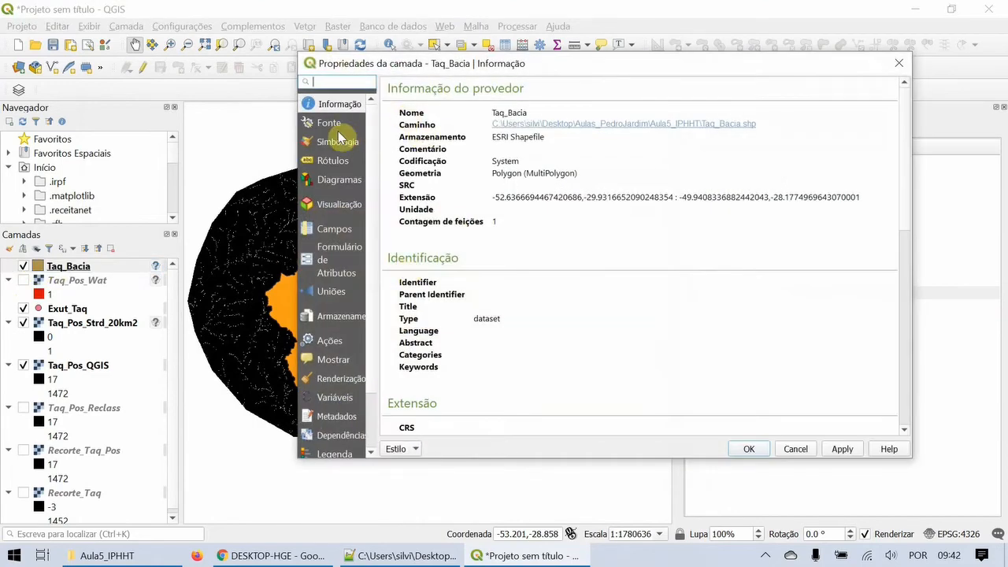
pyautogui.click(338, 143)
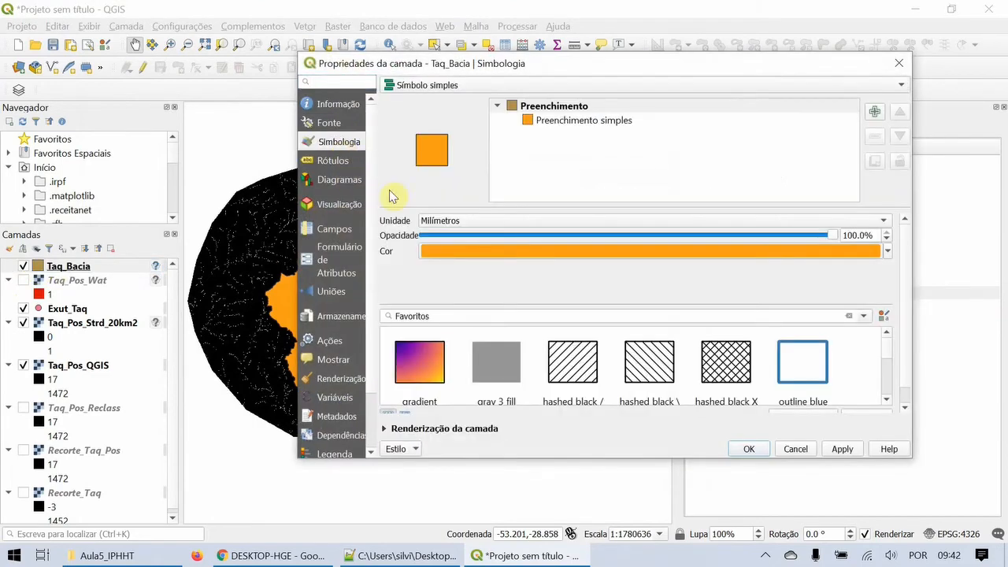
pyautogui.click(580, 119)
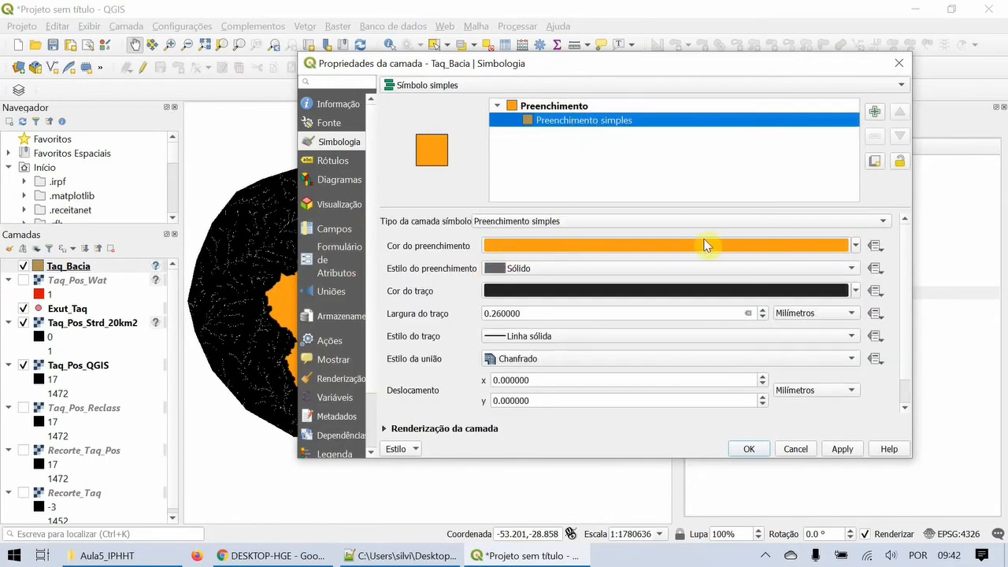
pyautogui.click(562, 224)
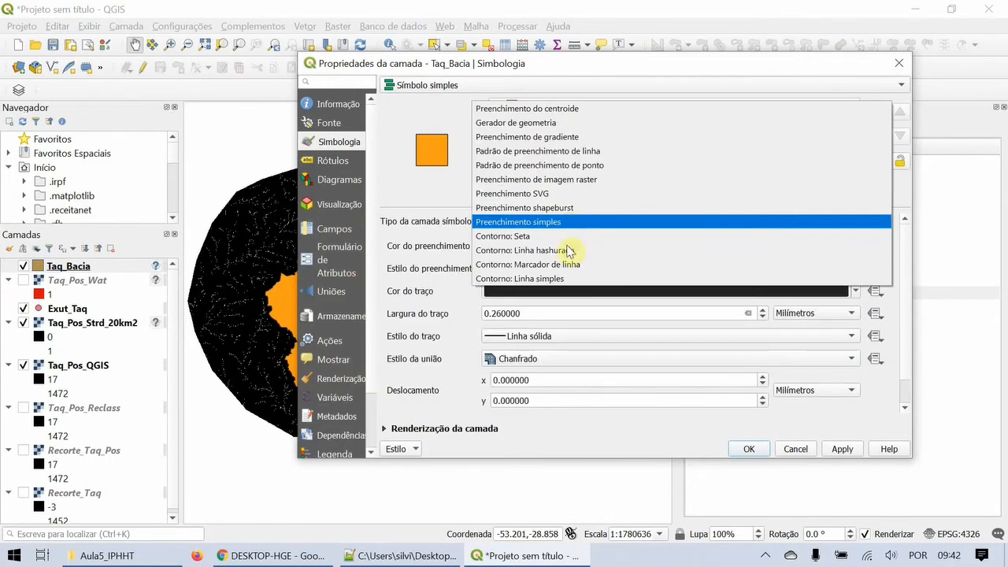
pyautogui.click(524, 279)
# - Color the Taq_Bacia outline red, set its stroke width to 0.46 mm and apply the style
pyautogui.click(857, 246)
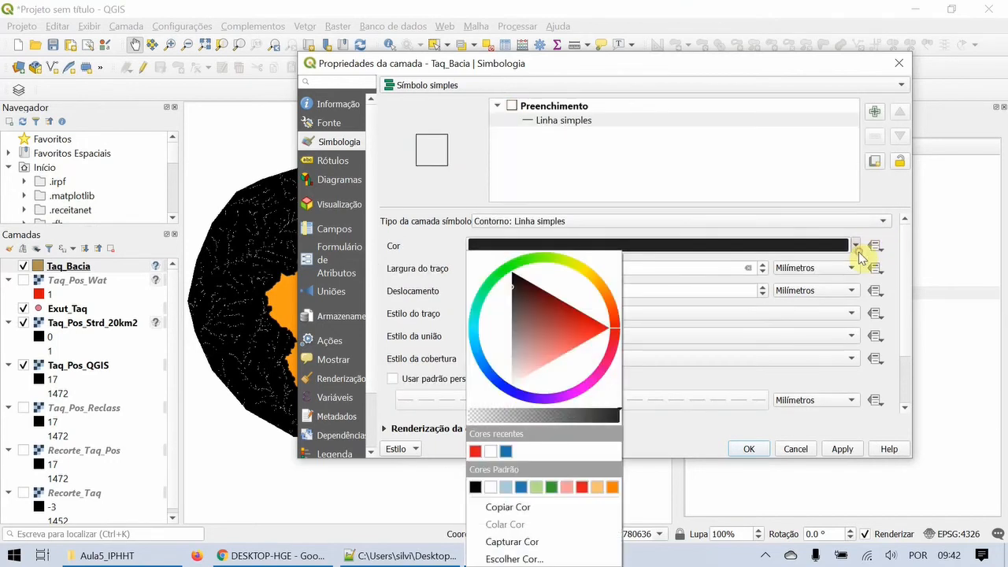
pyautogui.click(613, 329)
pyautogui.click(733, 375)
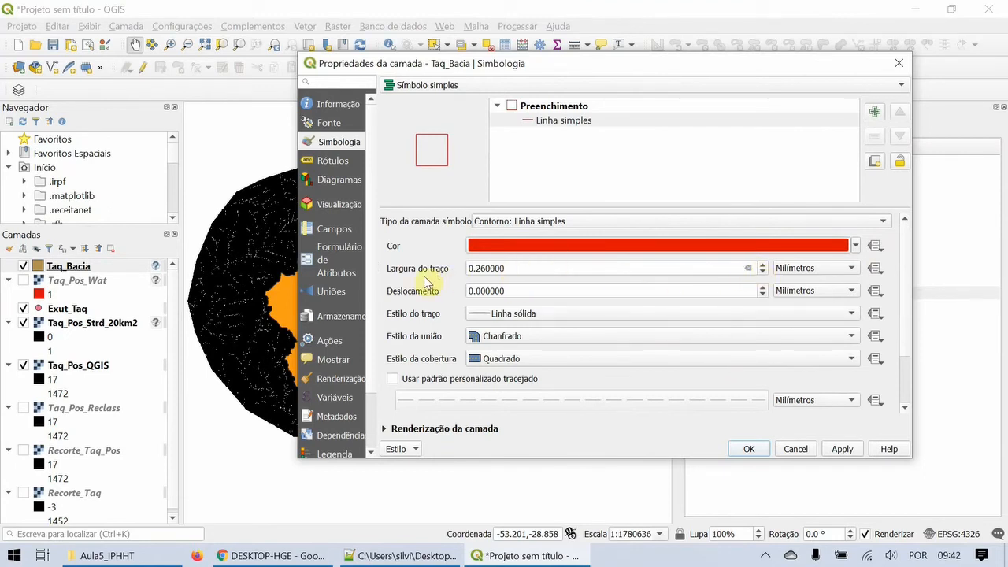
pyautogui.click(762, 264)
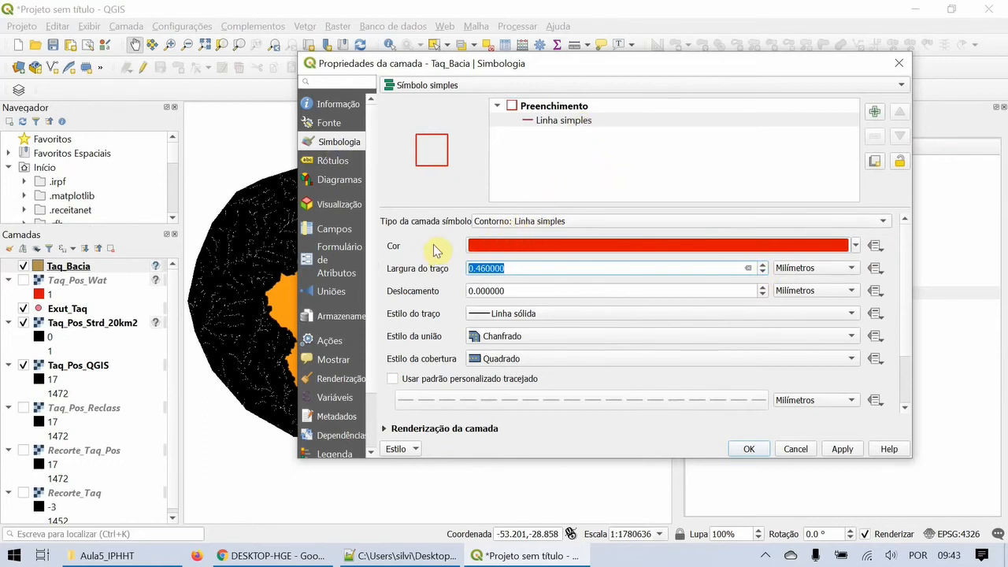
pyautogui.click(749, 449)
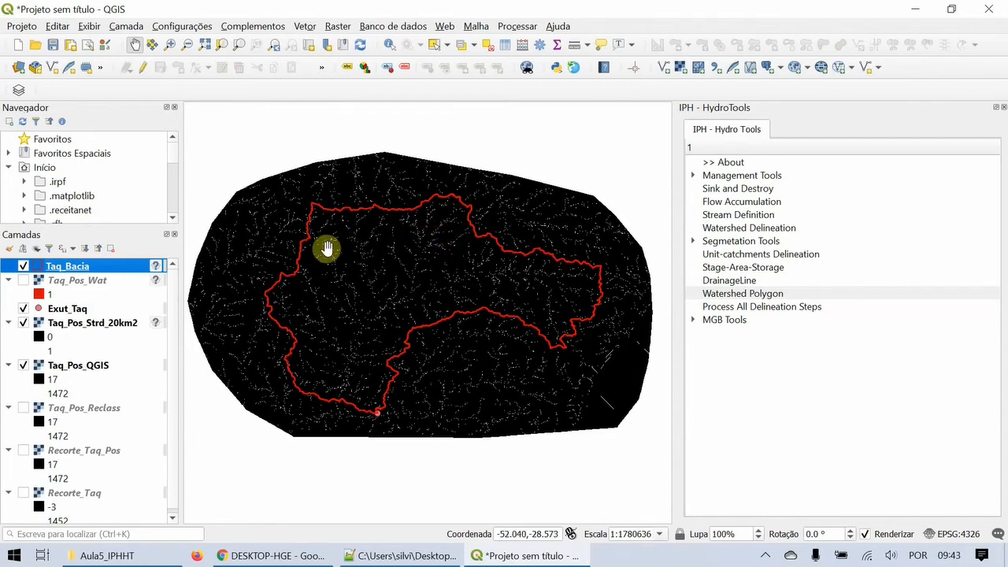
# - Start the Extract Raster by Raster tool and load Taq_Pos_Strd_20km2.asc from the Aula5_IPHHT folder as the input raster
pyautogui.click(693, 176)
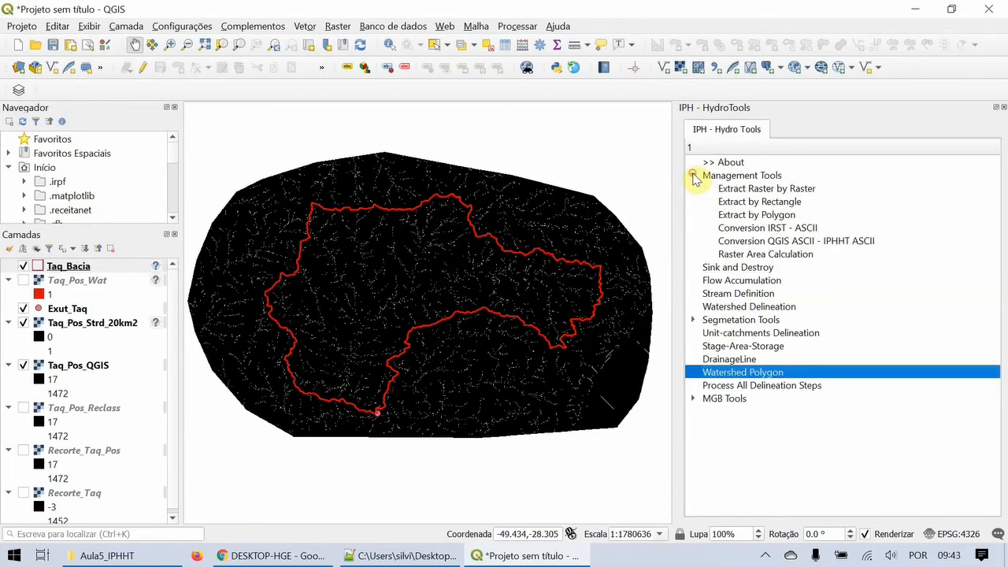
pyautogui.click(745, 190)
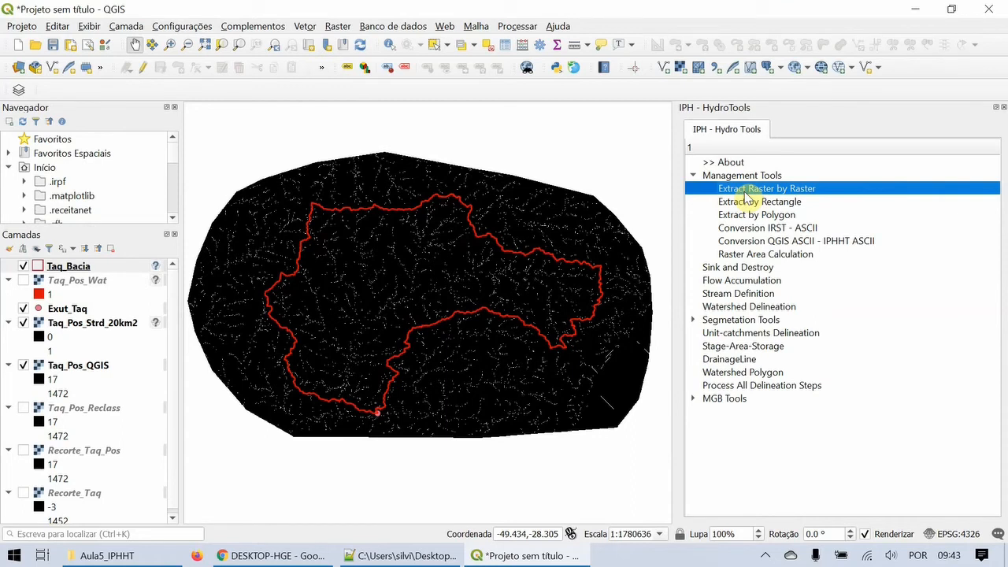
pyautogui.doubleClick(744, 189)
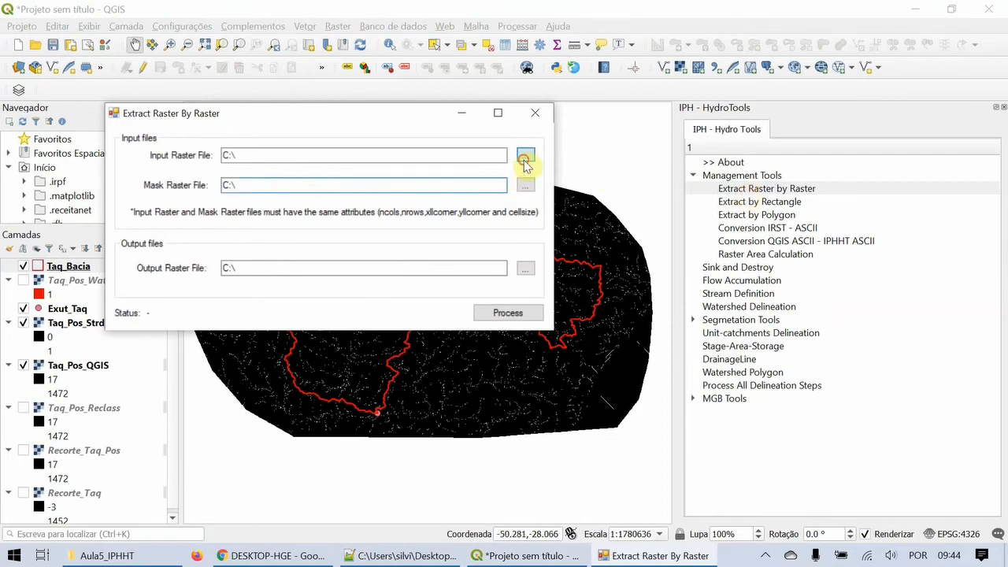
pyautogui.click(525, 160)
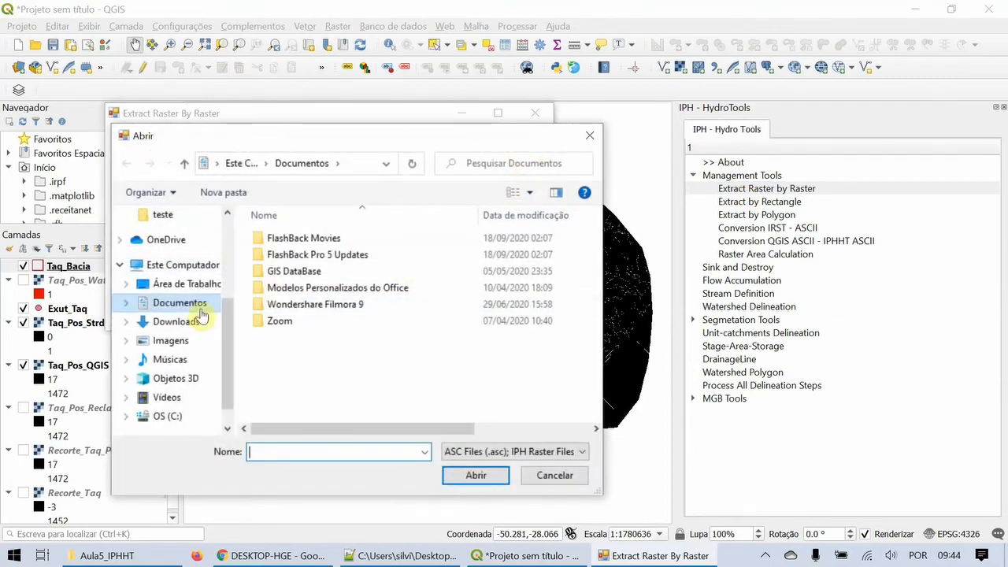
pyautogui.moveTo(226, 314); pyautogui.dragTo(225, 288)
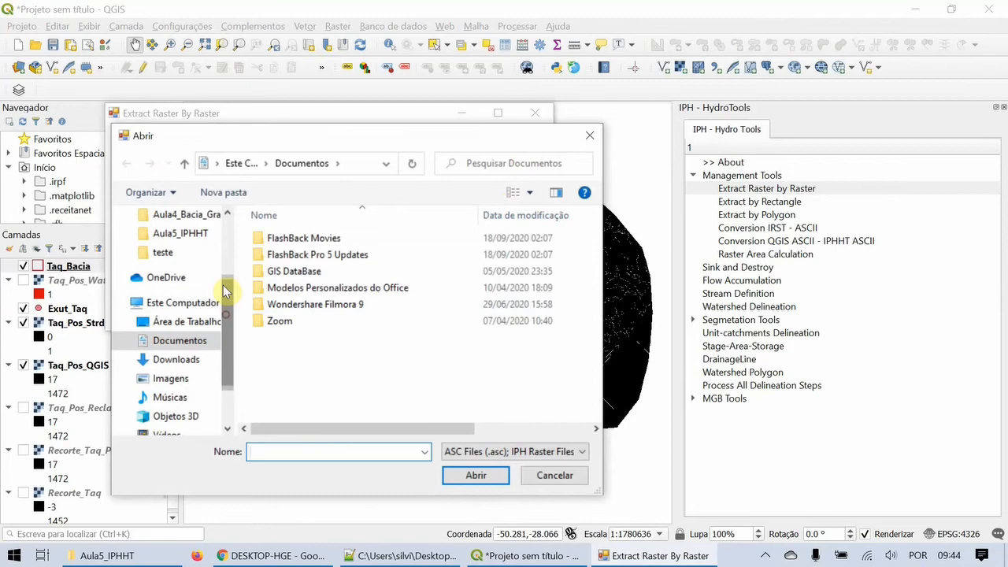
pyautogui.click(189, 234)
pyautogui.click(353, 272)
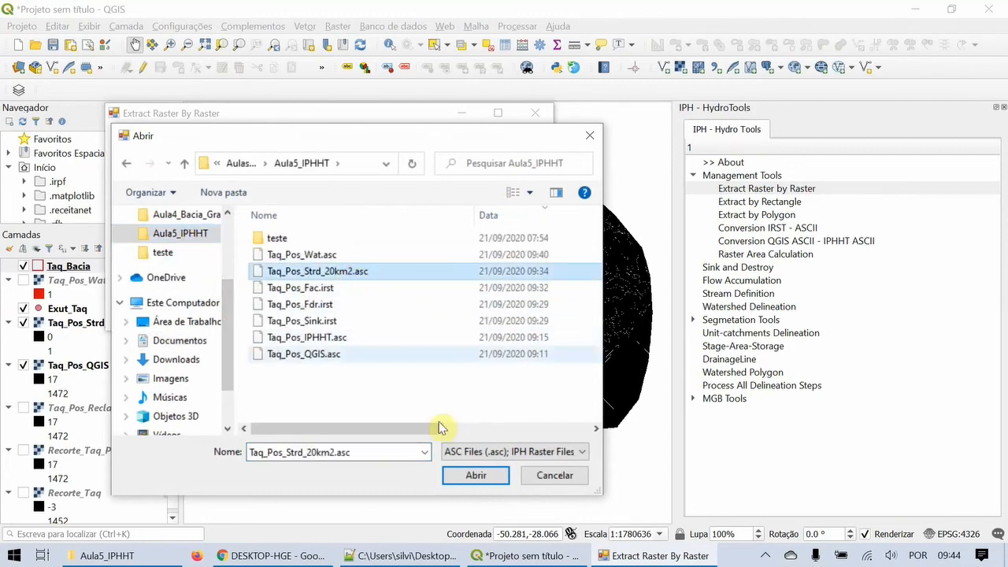
pyautogui.click(476, 476)
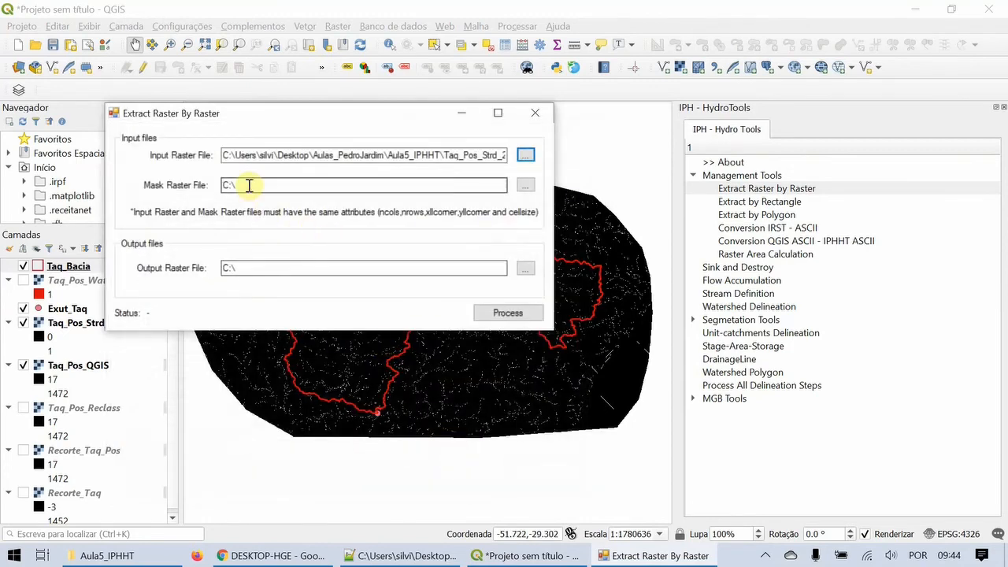
# - Load Taq_Pos_Wat.asc from the Aula5_IPHHT folder as the mask raster file
pyautogui.click(236, 185)
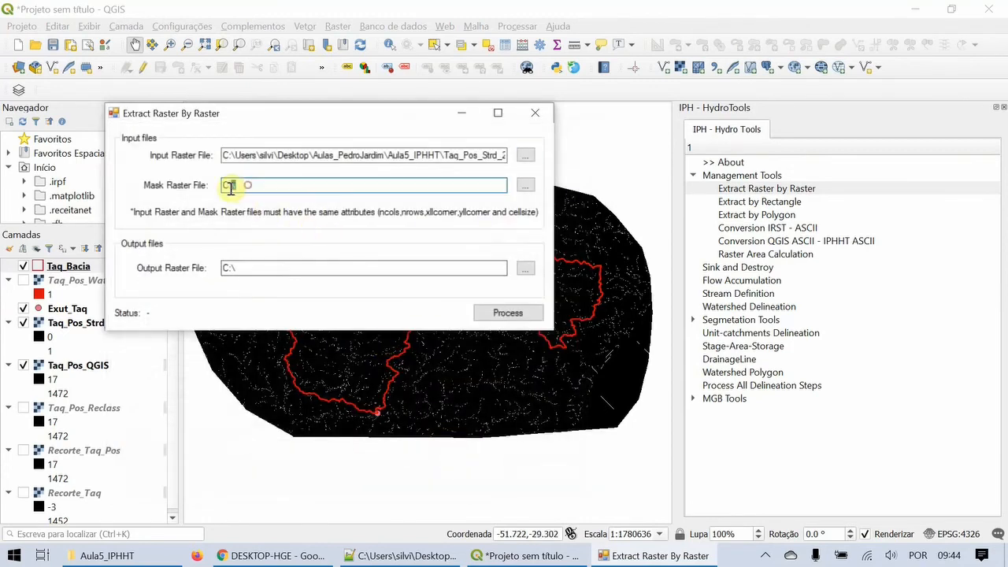
pyautogui.click(527, 187)
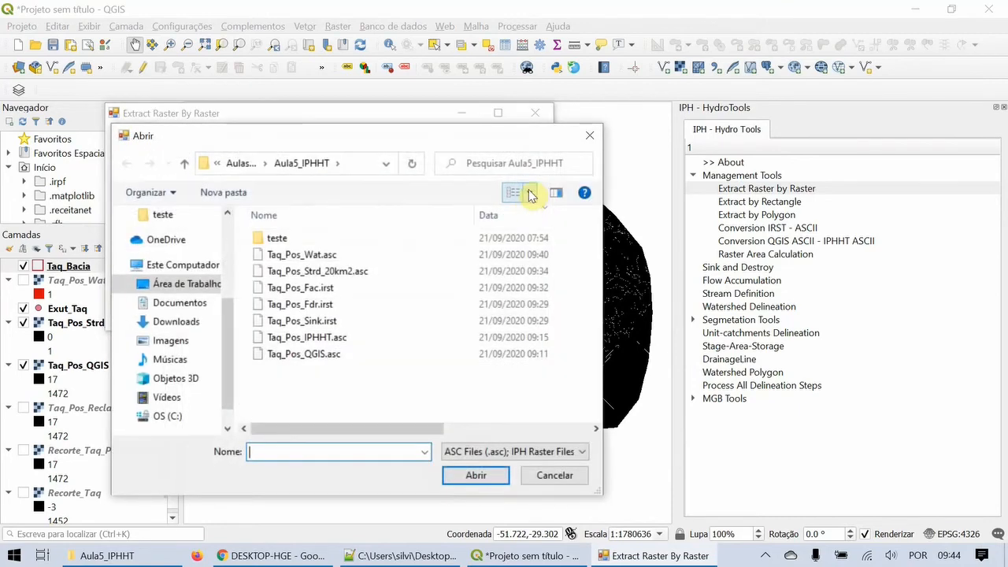
pyautogui.click(318, 257)
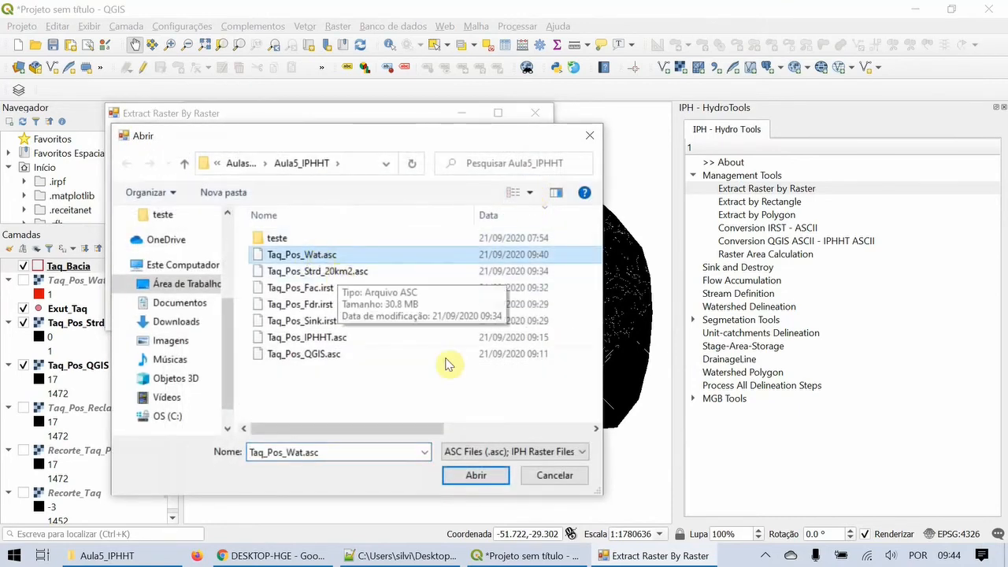
pyautogui.click(478, 476)
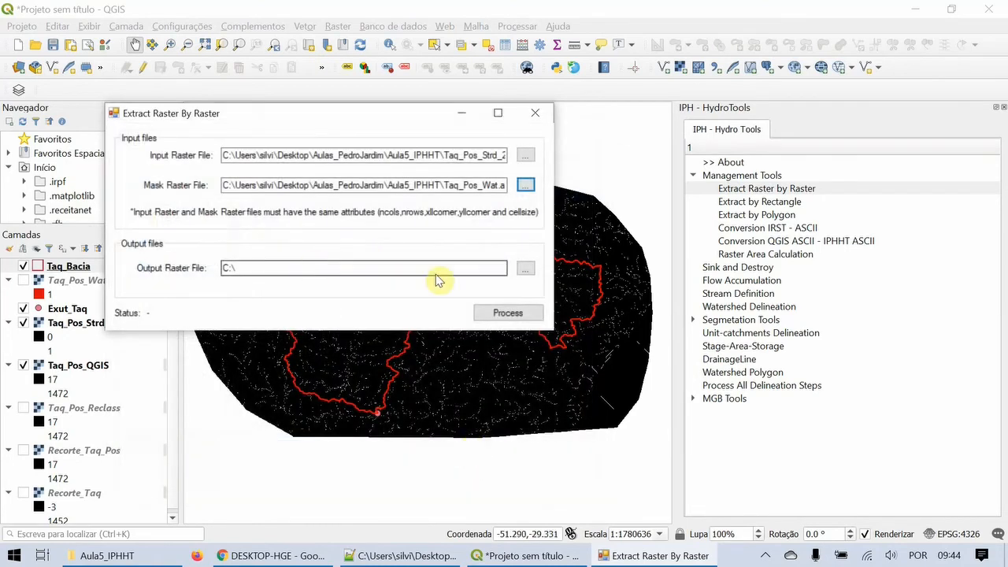
# - Extract the masked stream raster to Taq_Pos_Strd_Bacia.asc in the Aula5_IPHHT folder and close the tool
pyautogui.click(529, 270)
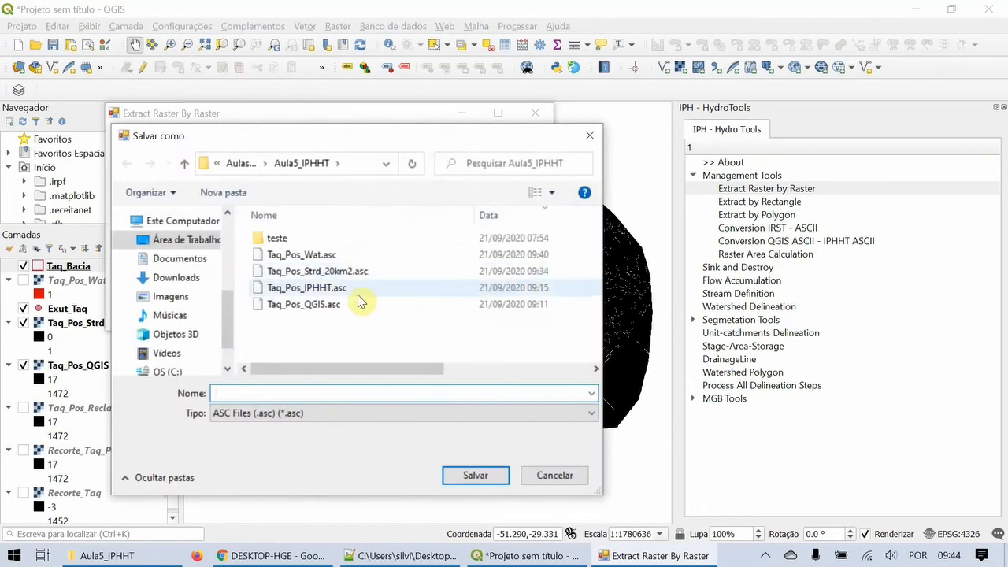
pyautogui.click(320, 271)
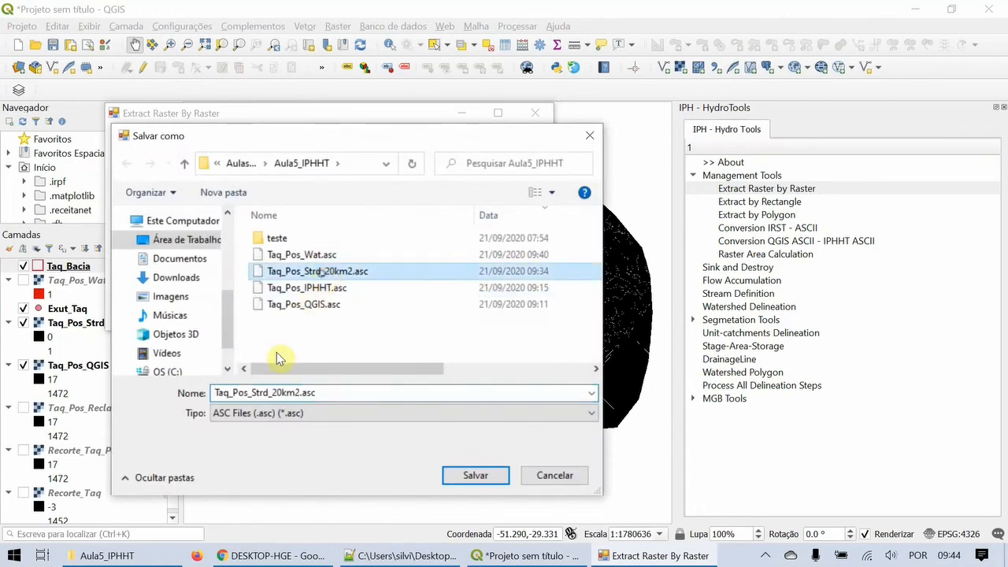
pyautogui.click(273, 395)
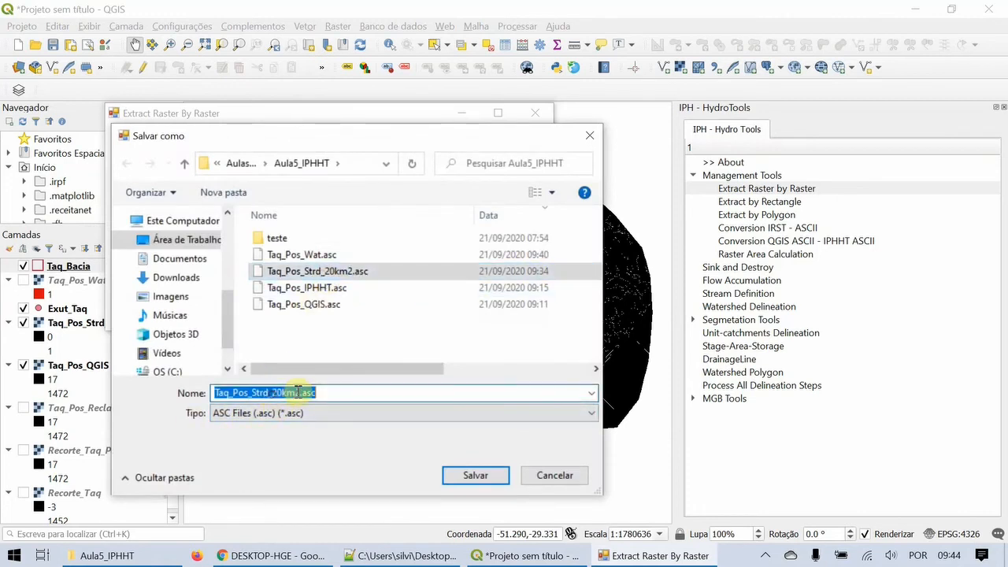
pyautogui.click(279, 398)
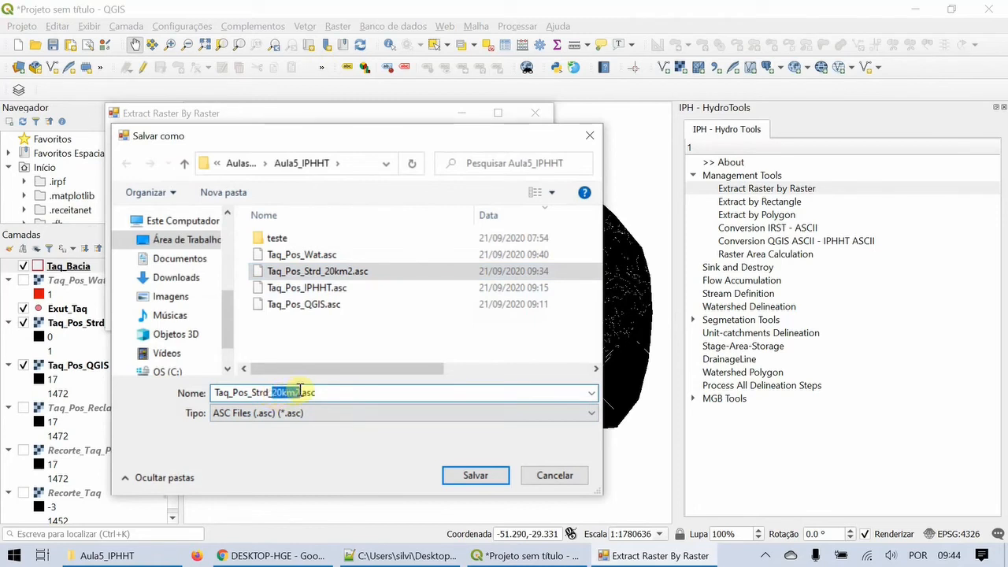
pyautogui.moveTo(300, 389); pyautogui.dragTo(304, 390)
pyautogui.write('B')
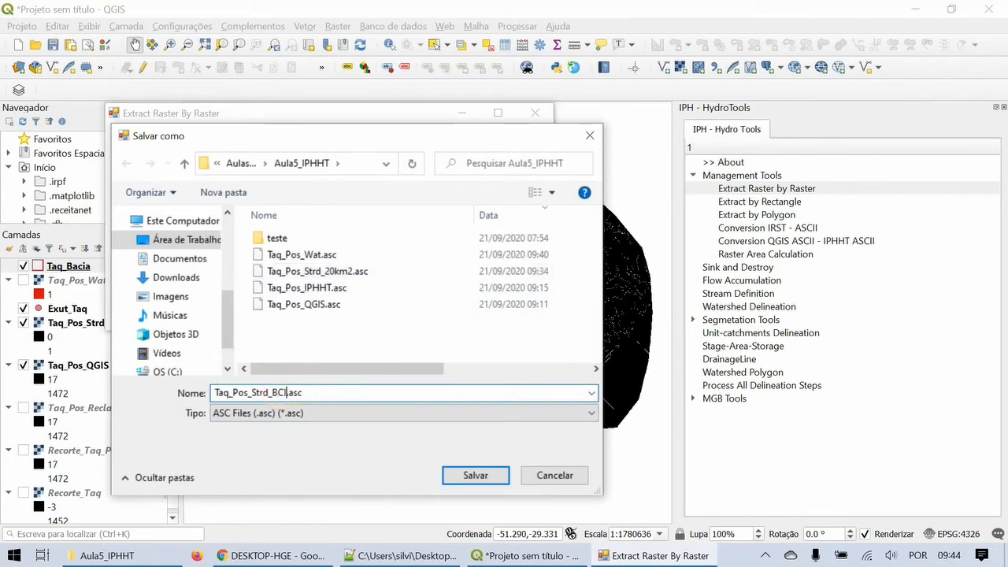
pyautogui.write('acia')
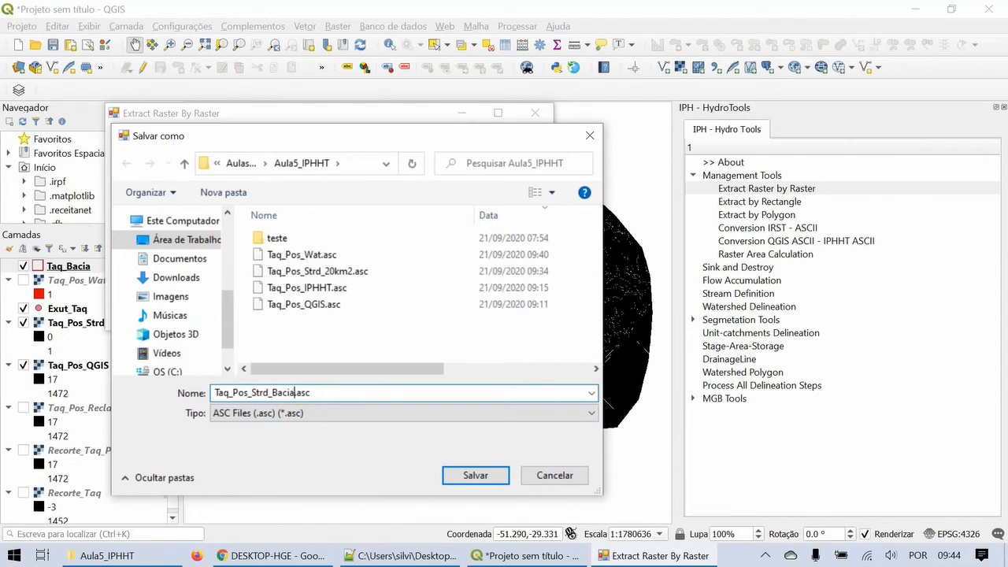
pyautogui.click(306, 398)
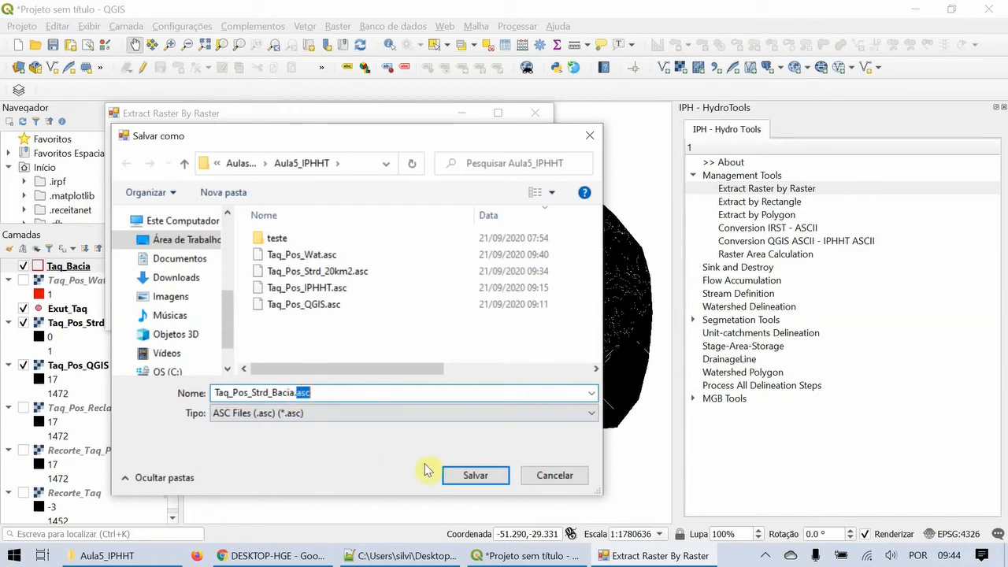
pyautogui.click(474, 476)
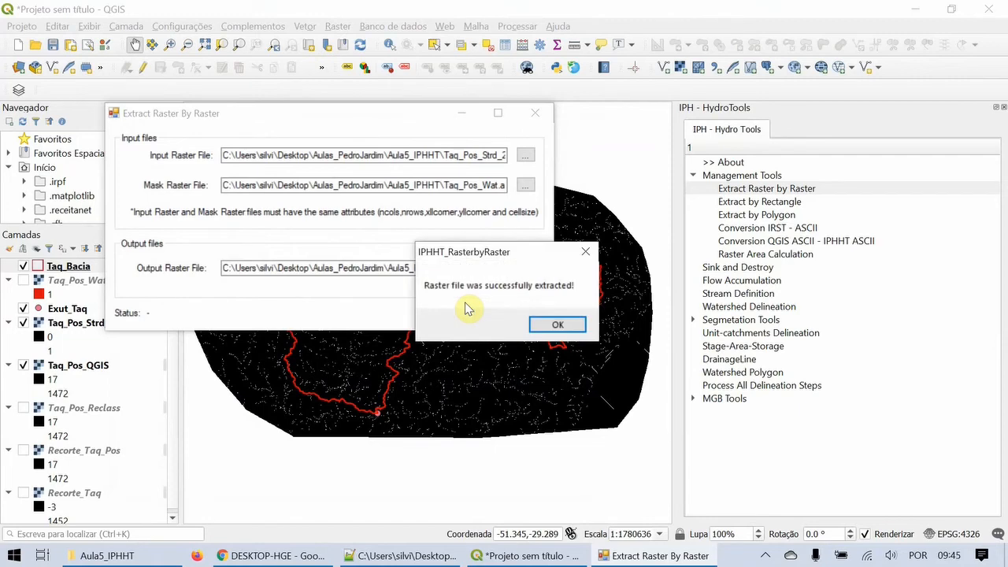
pyautogui.click(563, 325)
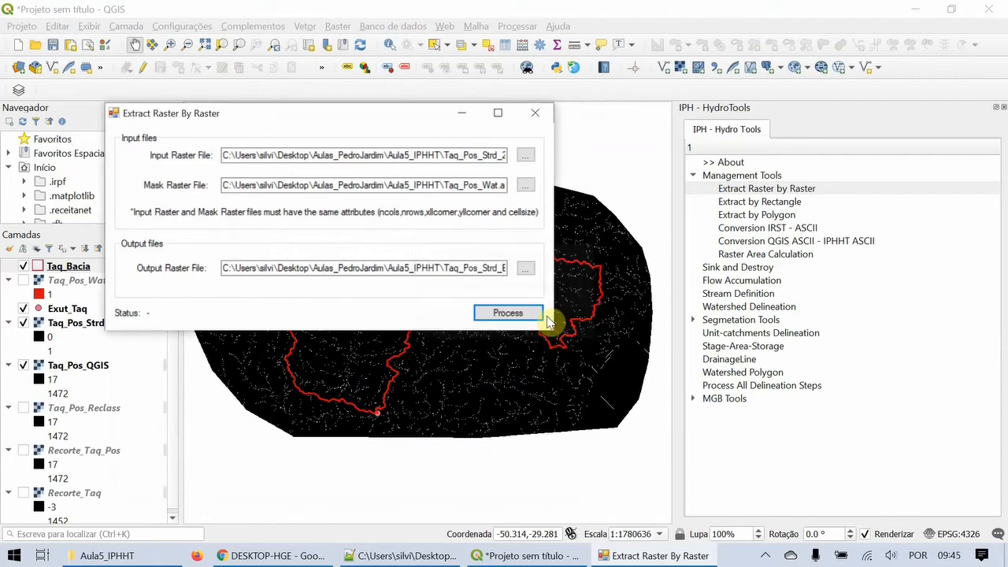
pyautogui.click(536, 113)
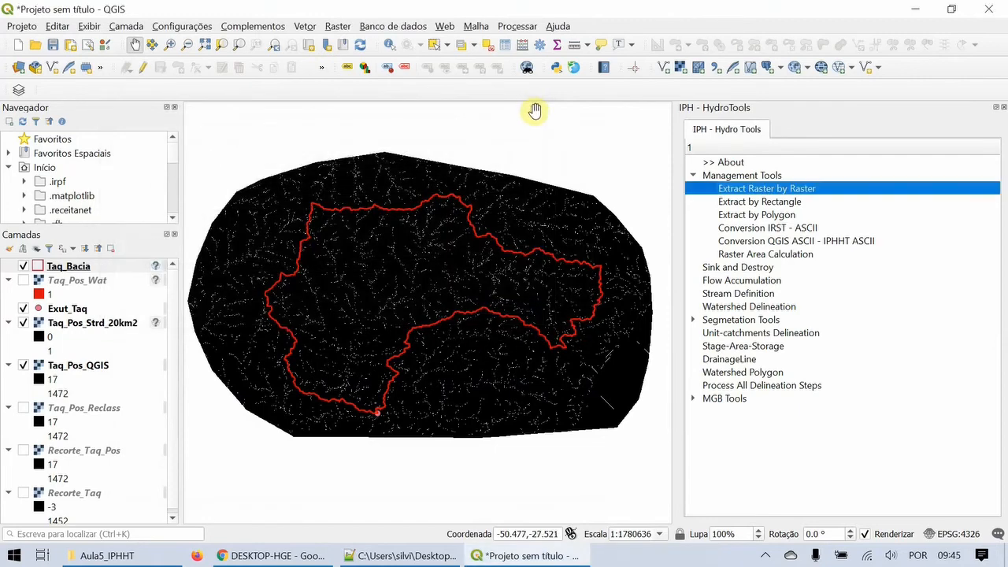
# - Add Taq_Pos_Strd_Bacia.asc from the Aula5_IPHHT folder as a raster layer and hide the Taq_Pos_Strd_20km2 layer
pyautogui.click(682, 67)
pyautogui.click(695, 180)
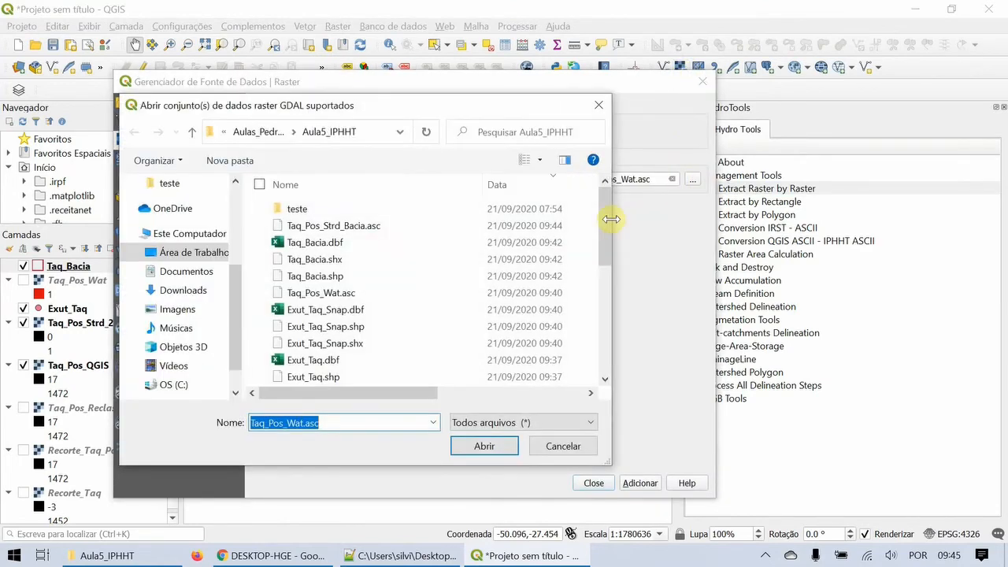
pyautogui.click(348, 229)
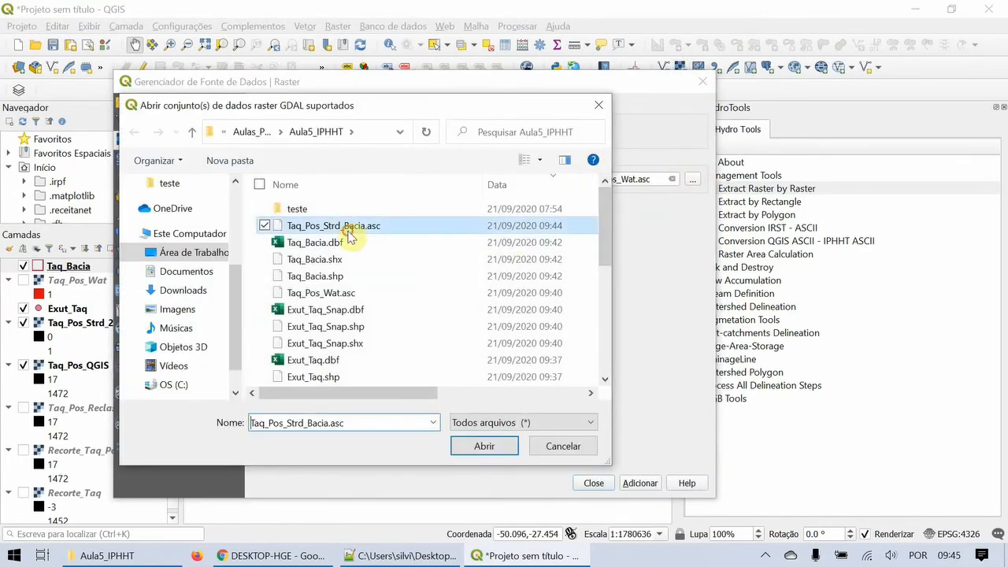
pyautogui.click(480, 446)
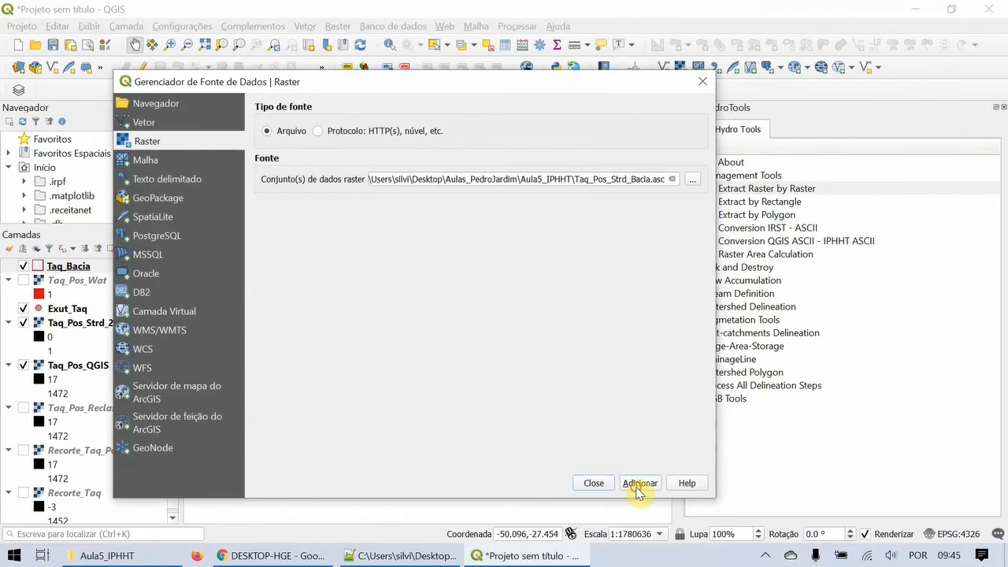
pyautogui.click(595, 483)
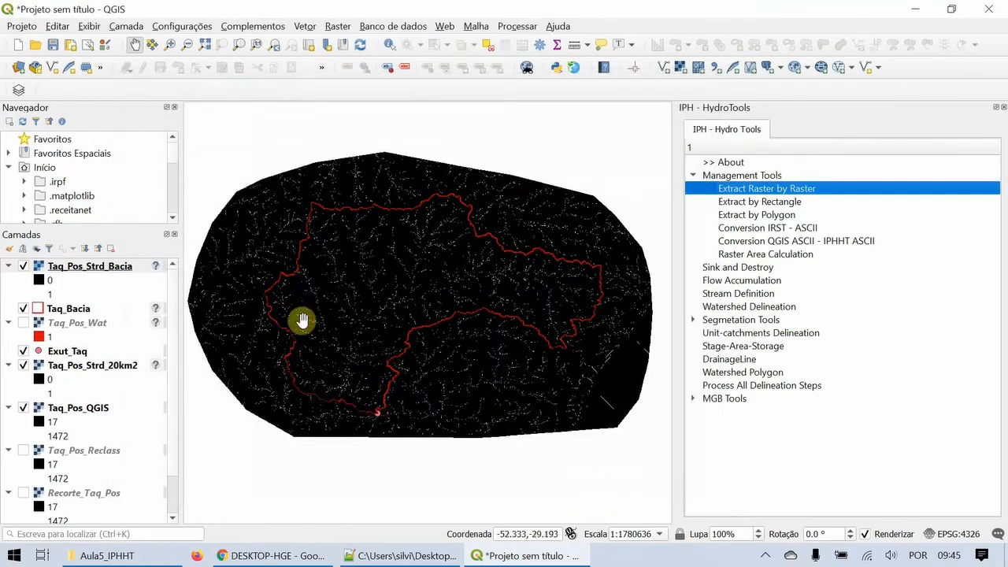
pyautogui.click(23, 365)
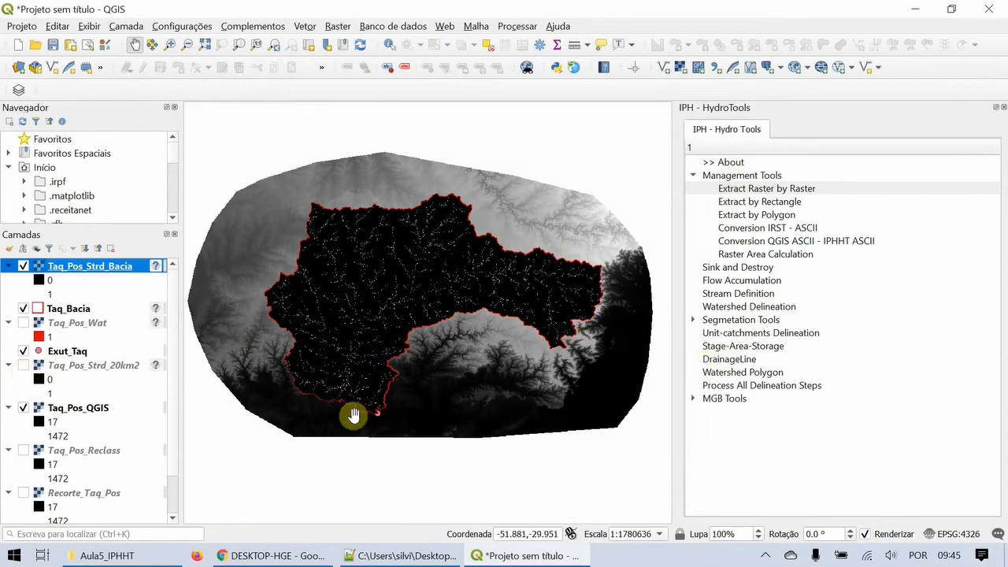
pyautogui.click(694, 174)
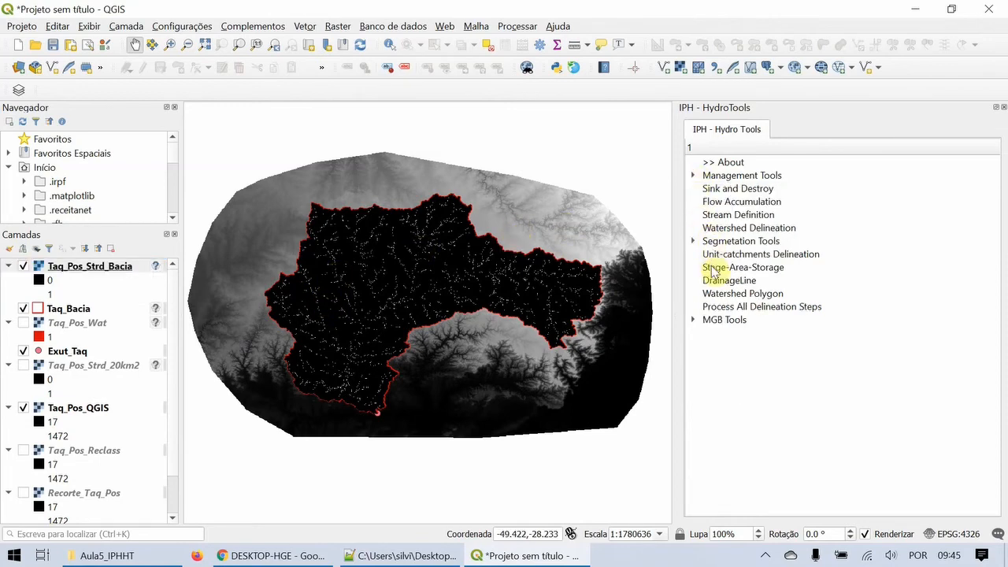
pyautogui.doubleClick(728, 282)
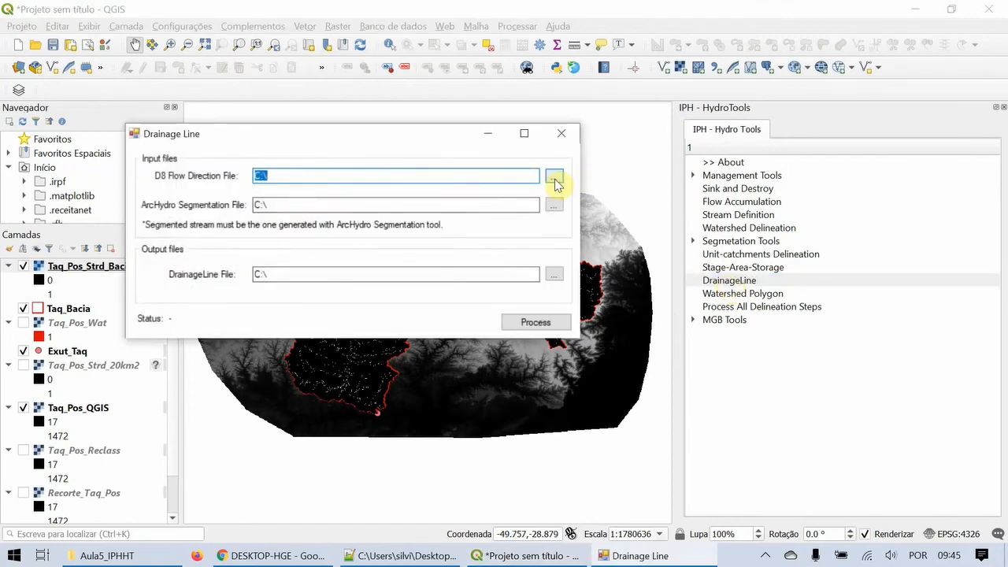
pyautogui.click(556, 180)
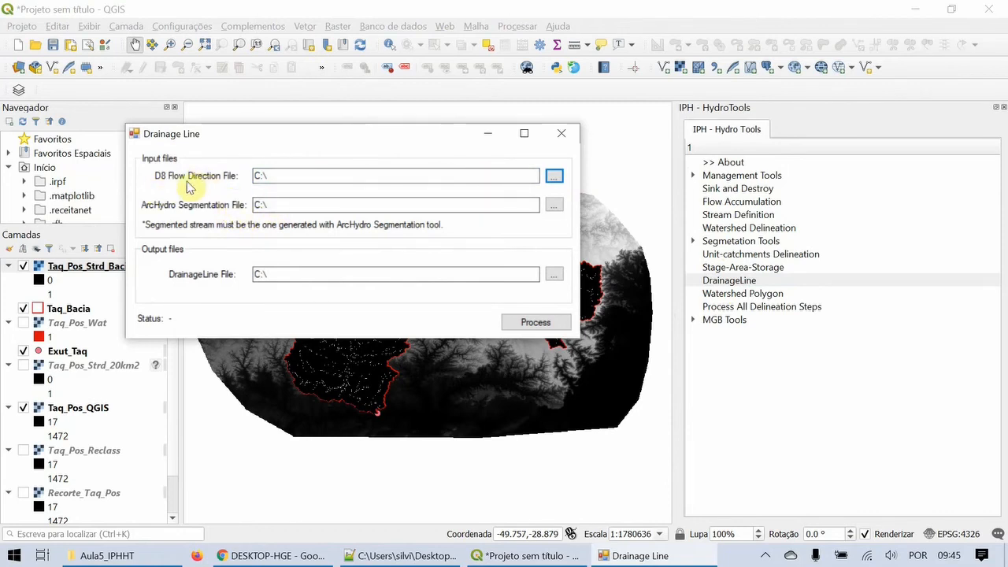
pyautogui.click(555, 177)
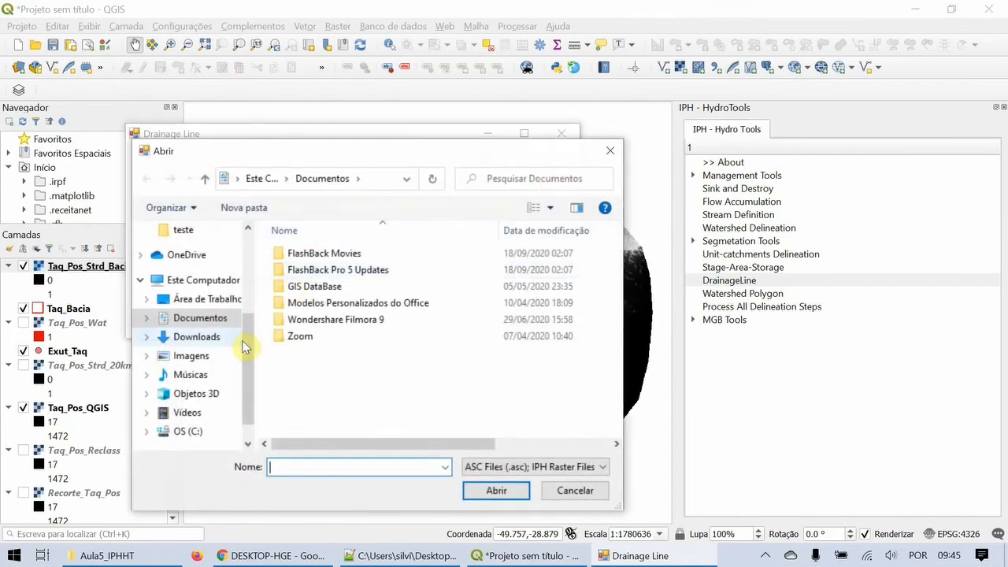
pyautogui.scroll(1, 247, 340)
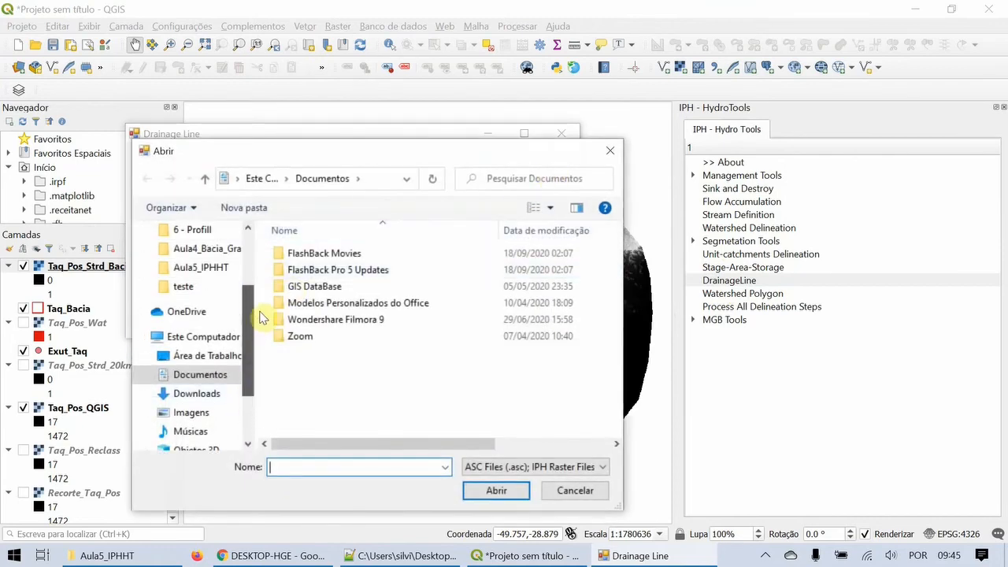
pyautogui.click(207, 267)
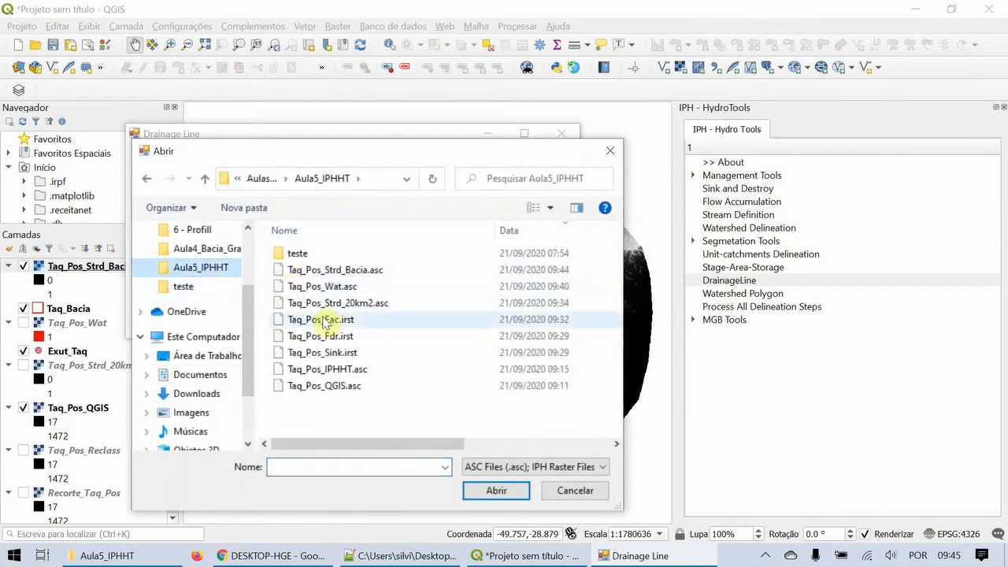
pyautogui.click(356, 338)
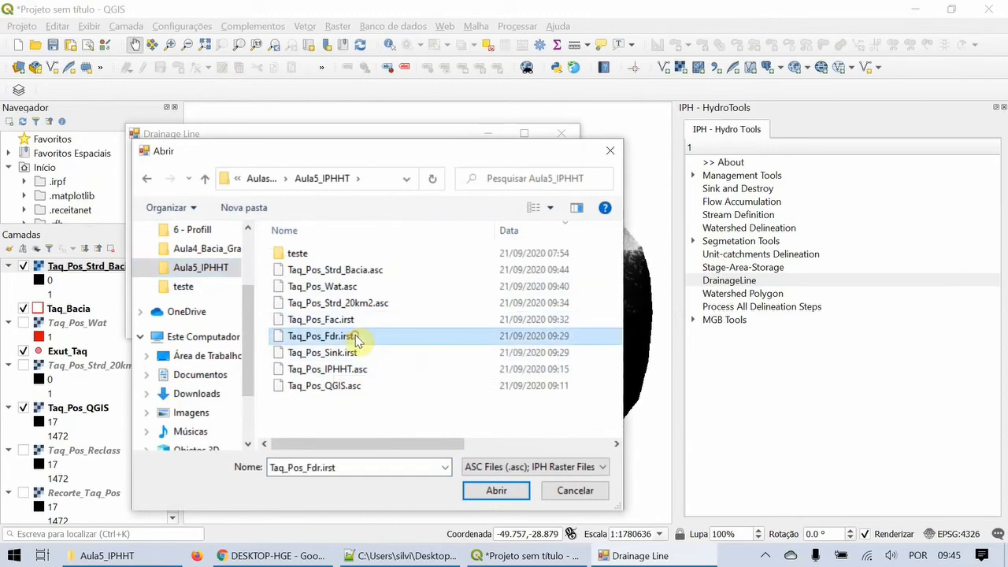
pyautogui.click(489, 490)
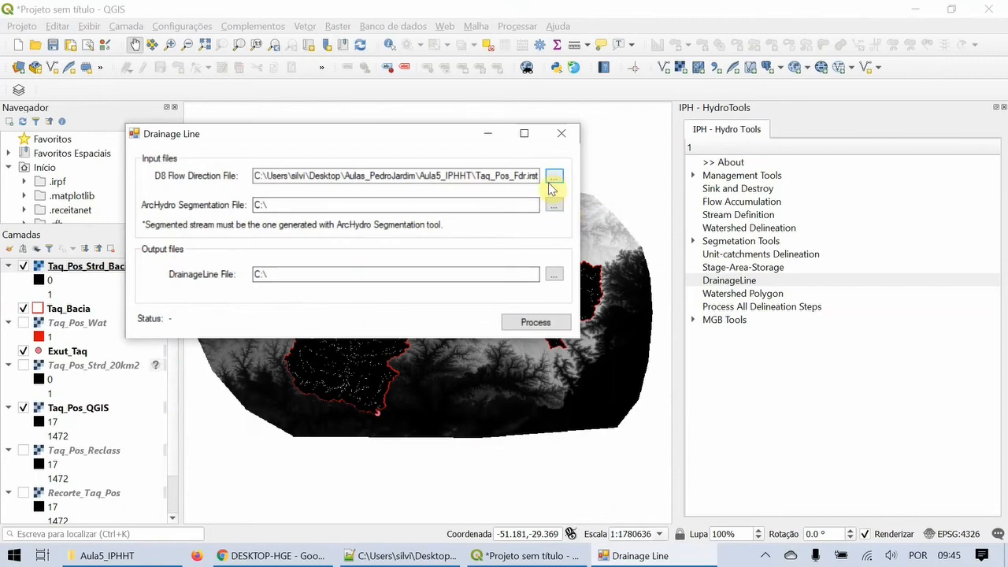
pyautogui.click(557, 140)
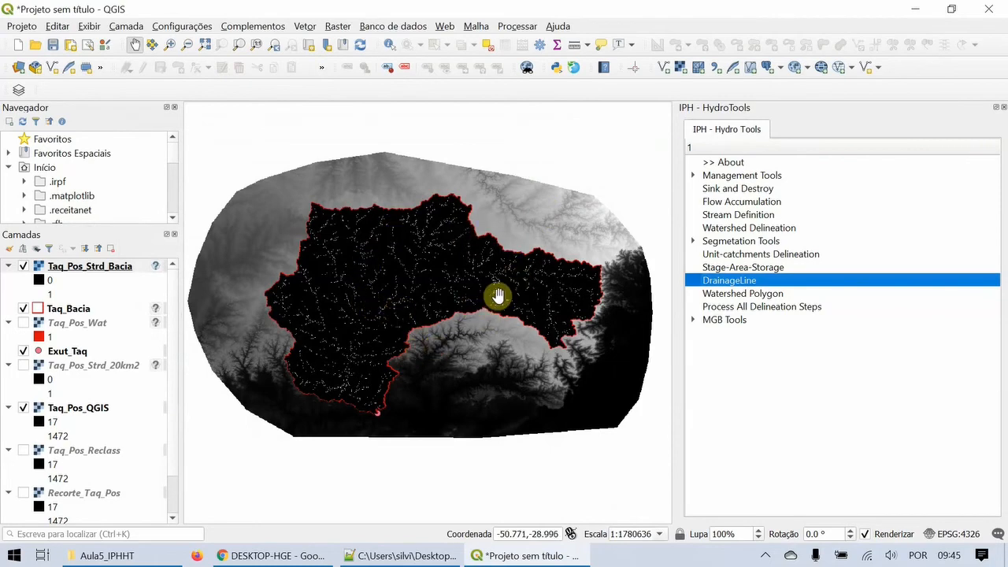
# - Start the ArcHydro Segmentation tool and load Taq_Pos_Fdr.irst from the Aula5_IPHHT folder as the D8 flow direction file
pyautogui.scroll(2, 493, 250)
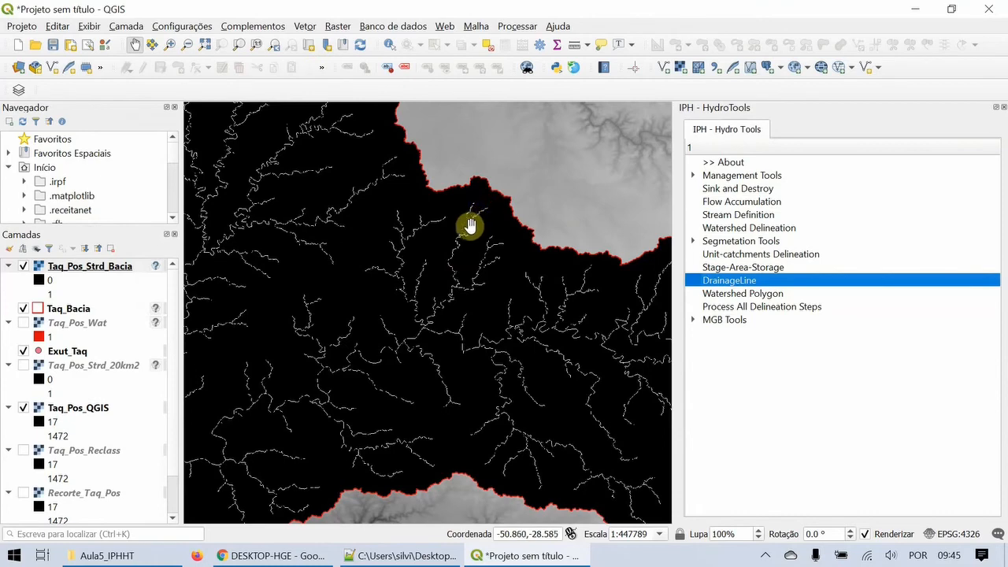
pyautogui.scroll(2, 478, 220)
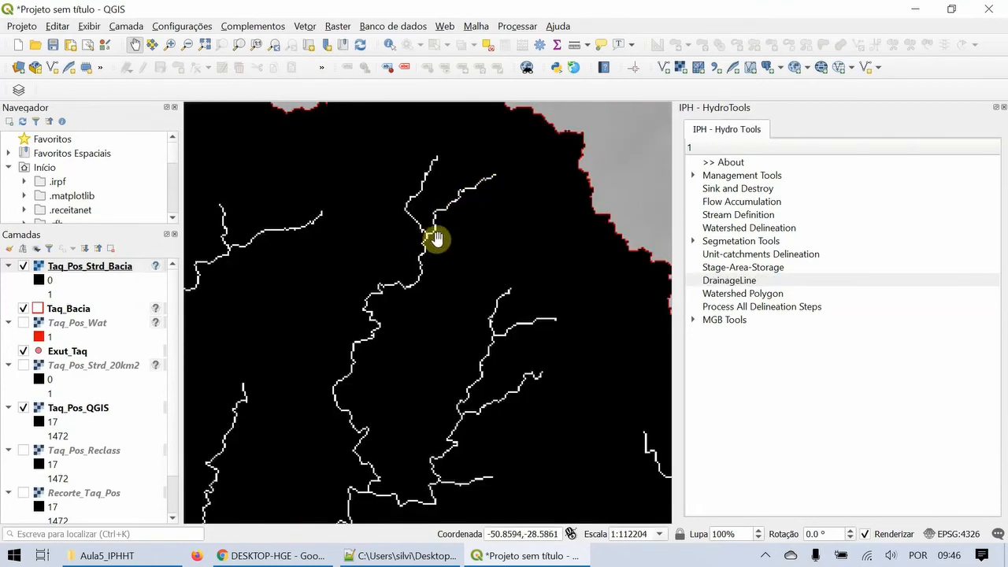
pyautogui.moveTo(416, 264); pyautogui.dragTo(451, 177)
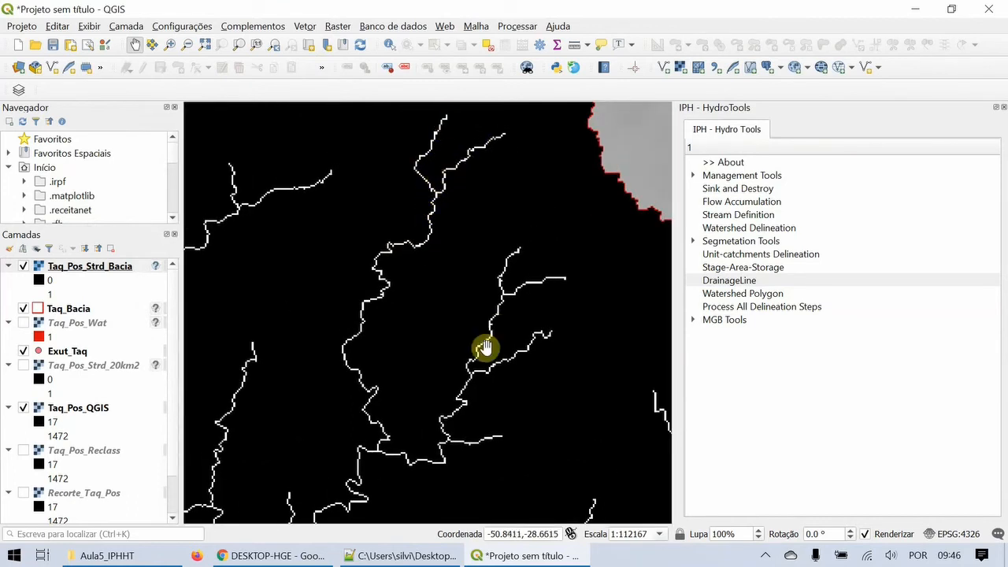
pyautogui.click(693, 242)
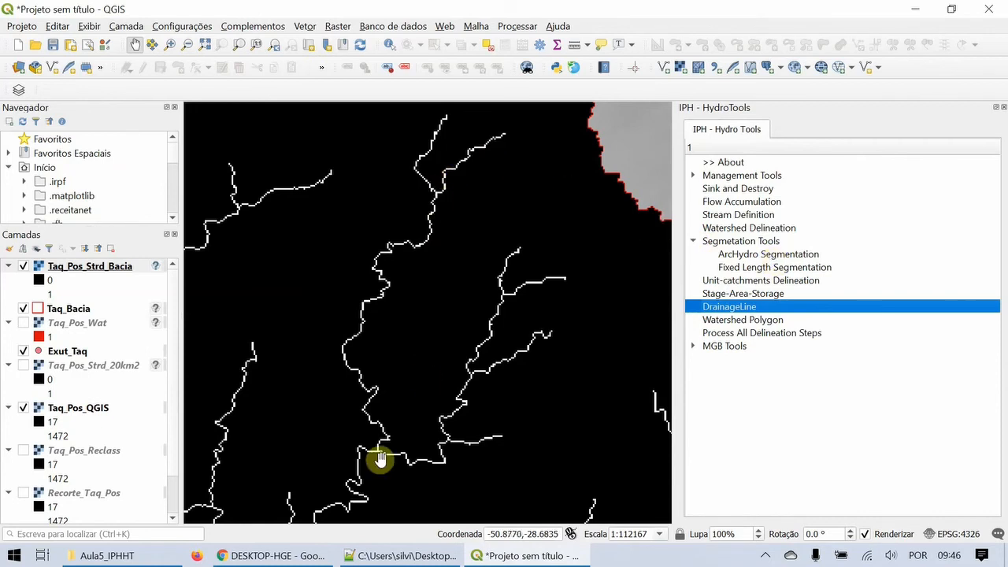
pyautogui.doubleClick(750, 255)
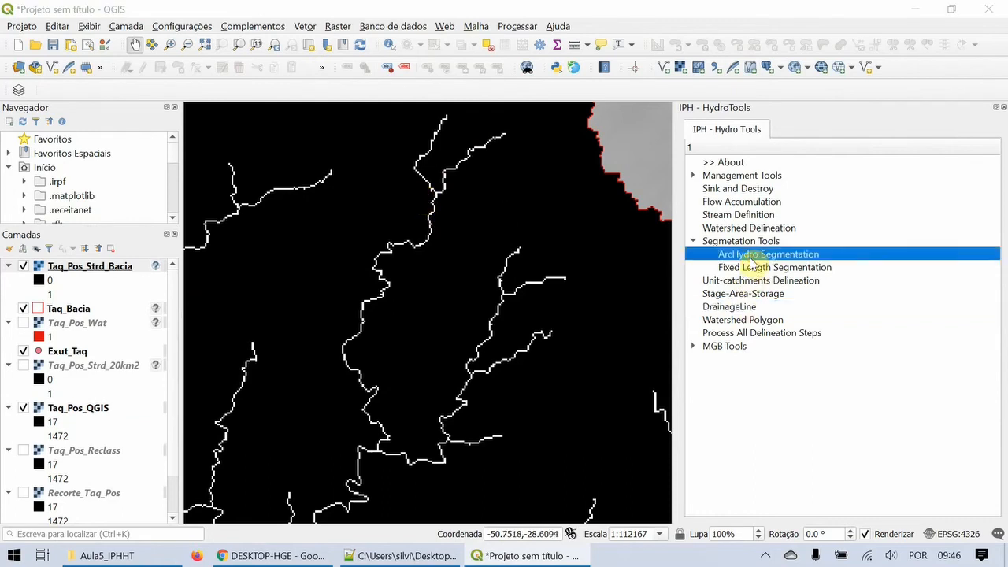
pyautogui.moveTo(152, 33); pyautogui.dragTo(315, 105)
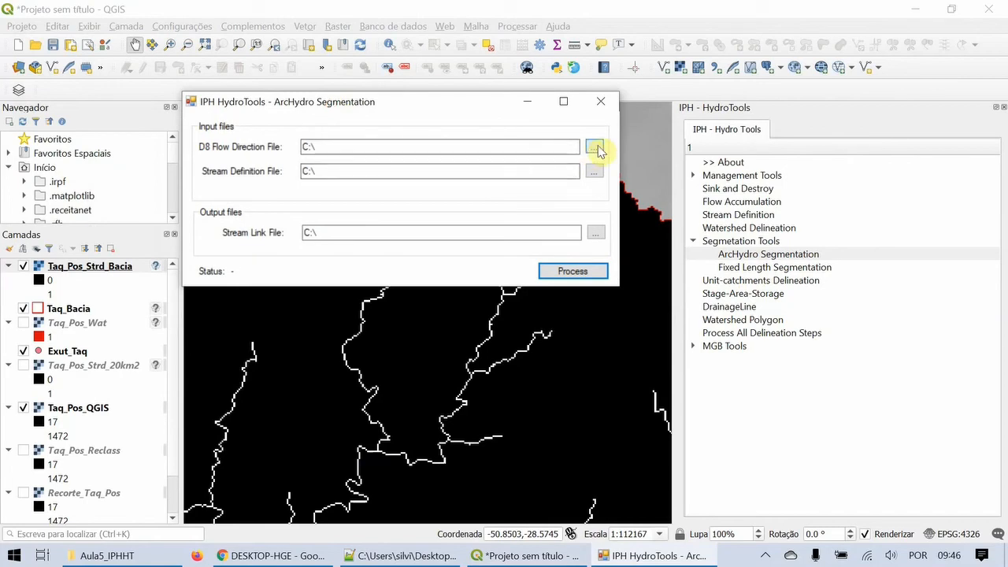
pyautogui.click(595, 148)
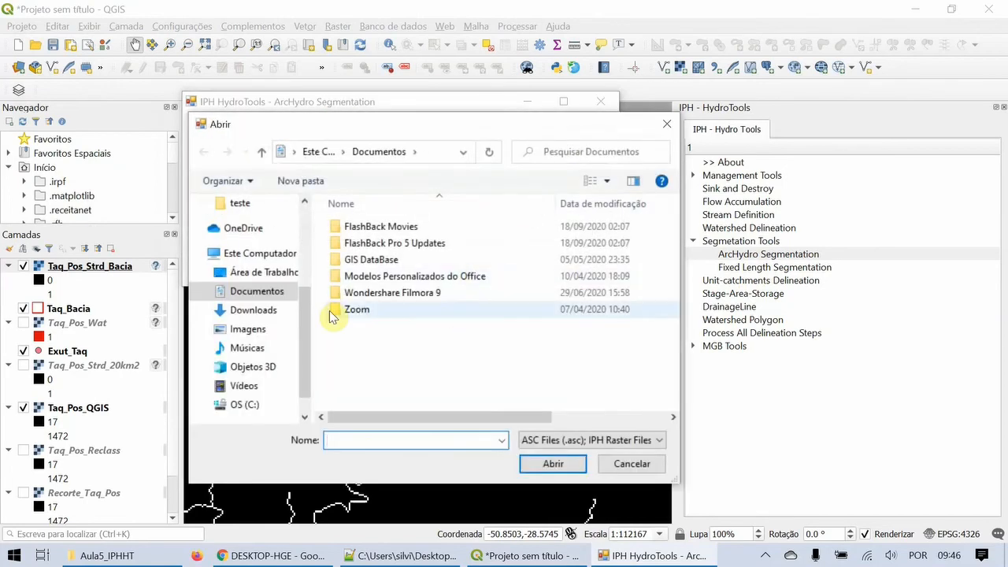
pyautogui.click(304, 201)
pyautogui.click(264, 204)
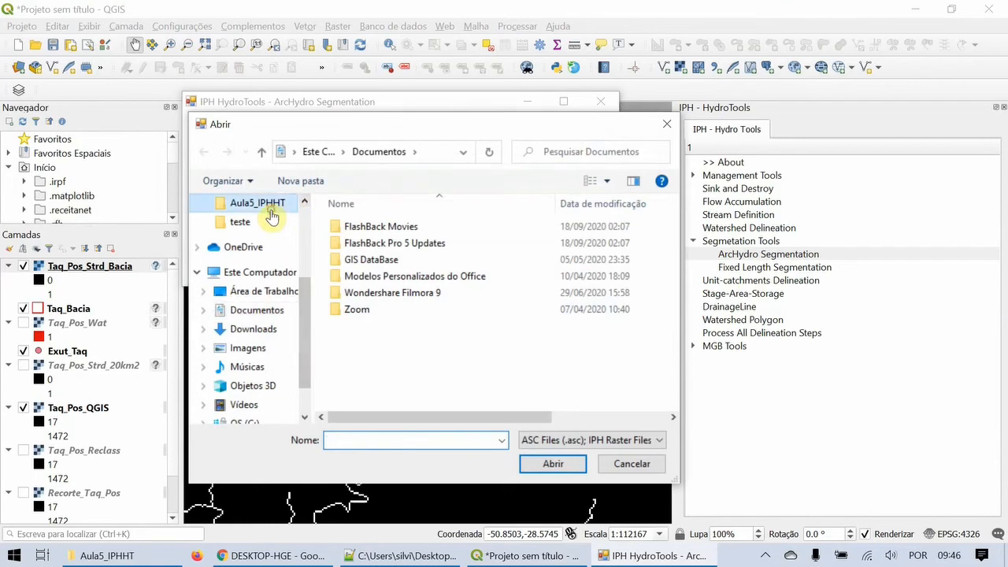
pyautogui.doubleClick(386, 309)
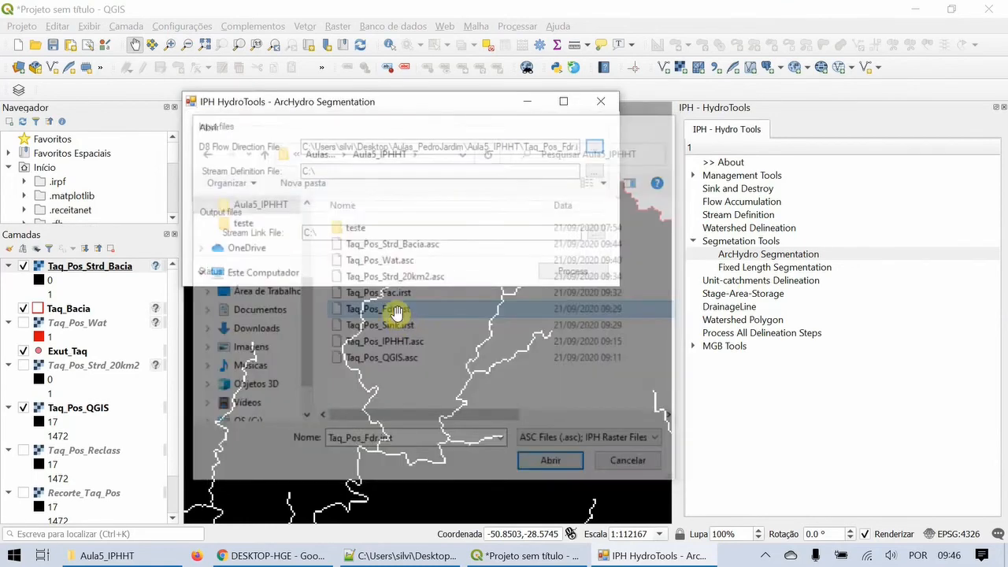
# - Load Taq_Pos_Strd_Bacia.asc as the stream definition file and check both input file names
pyautogui.click(599, 172)
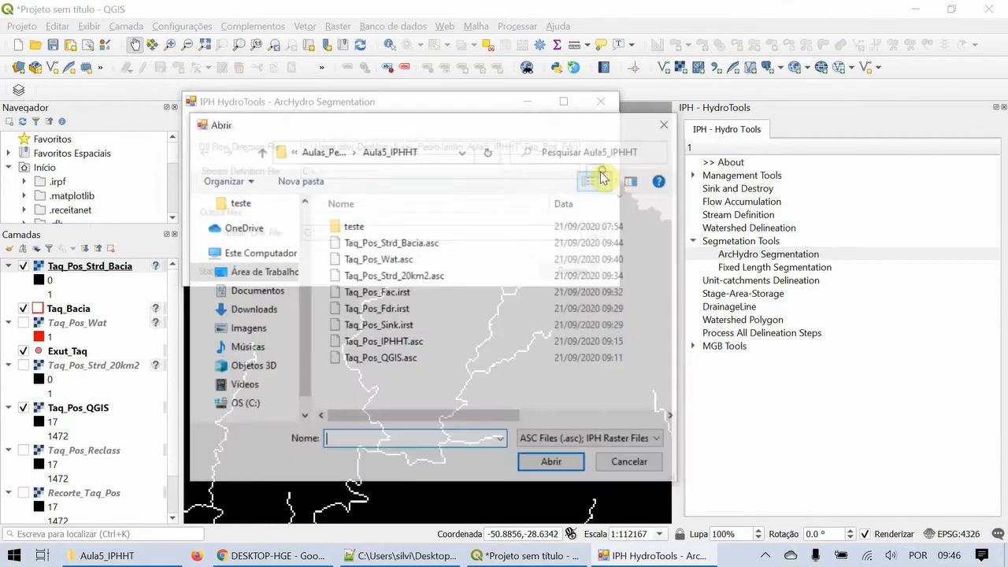
pyautogui.click(420, 245)
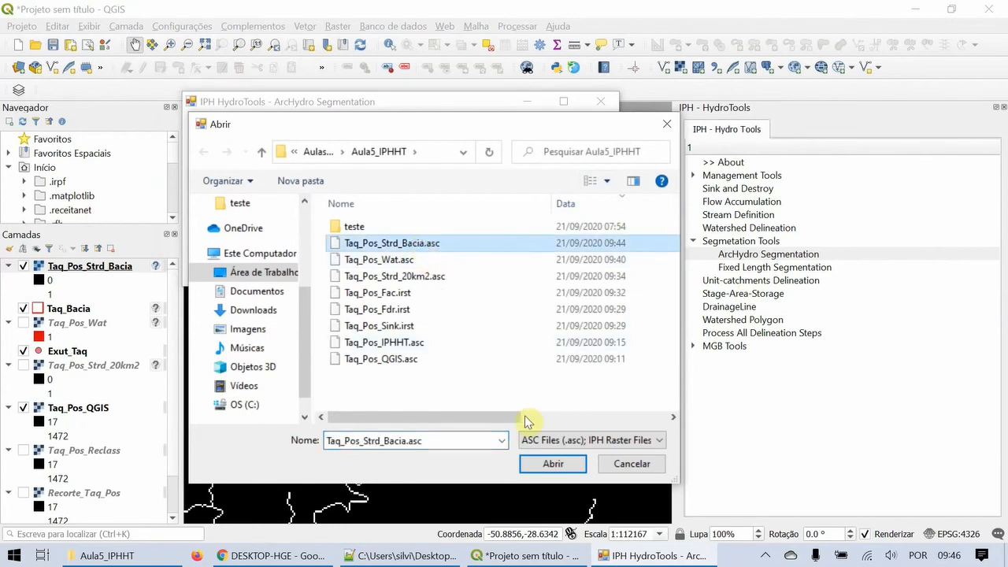
pyautogui.click(552, 466)
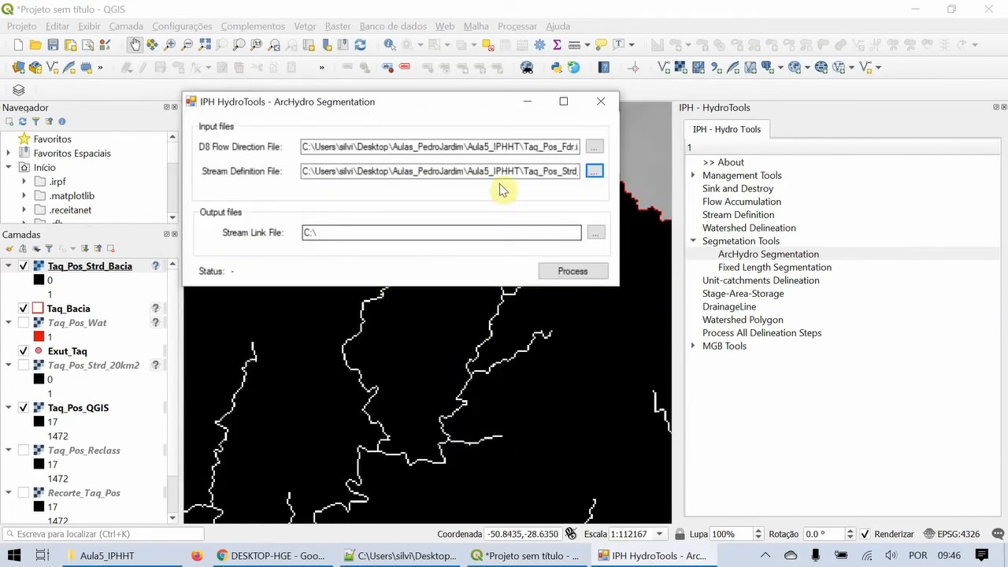
pyautogui.moveTo(500, 172); pyautogui.dragTo(627, 172)
pyautogui.moveTo(522, 147); pyautogui.dragTo(636, 153)
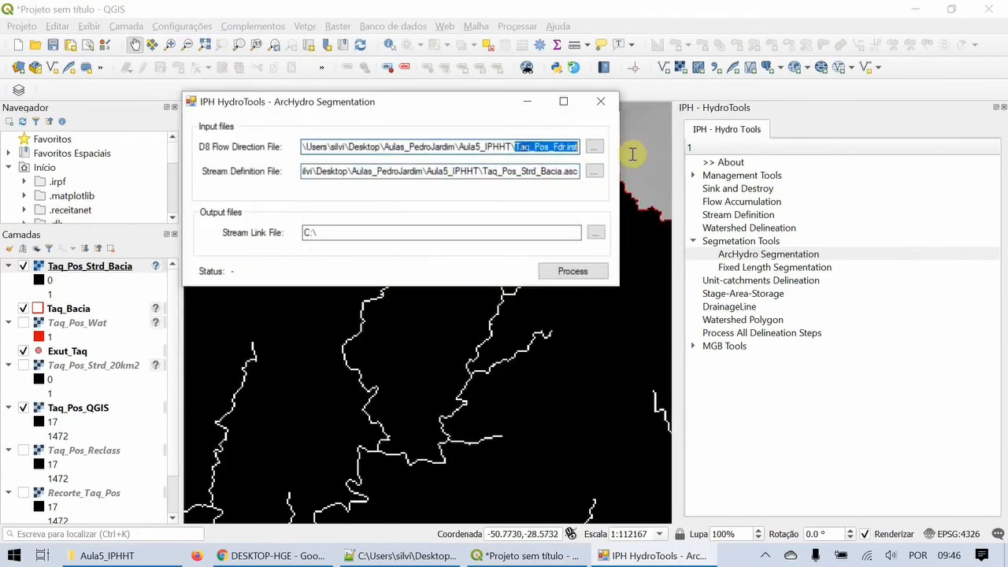
# - Set the stream link output file to Taq_Pos_Strd_SegArc.asc in the Aula5_IPHHT folder, reusing the stream definition file's path
pyautogui.click(535, 178)
pyautogui.hotkey('ctrl', 'a')
pyautogui.hotkey('ctrl', 'c')
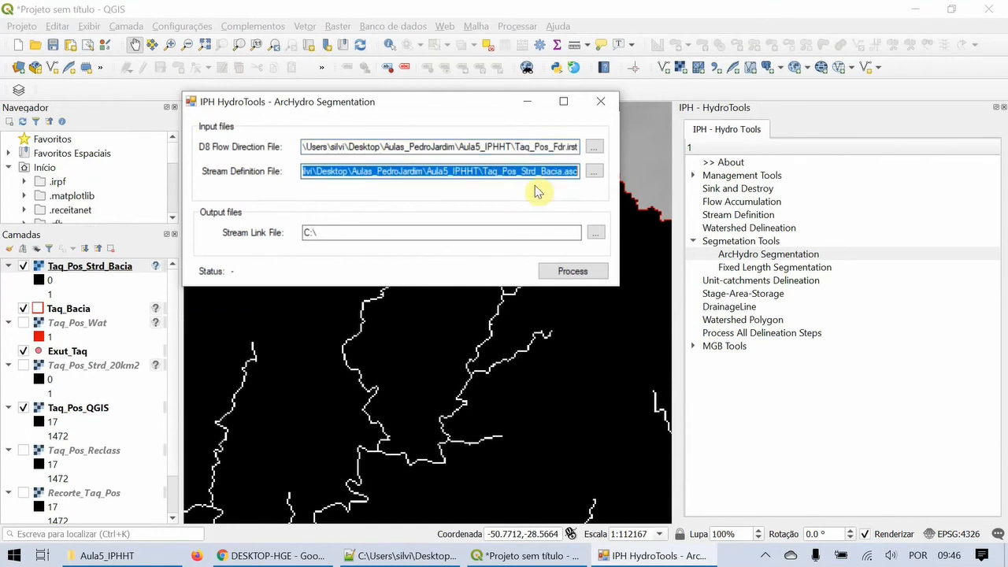
pyautogui.rightClick(522, 173)
pyautogui.click(368, 224)
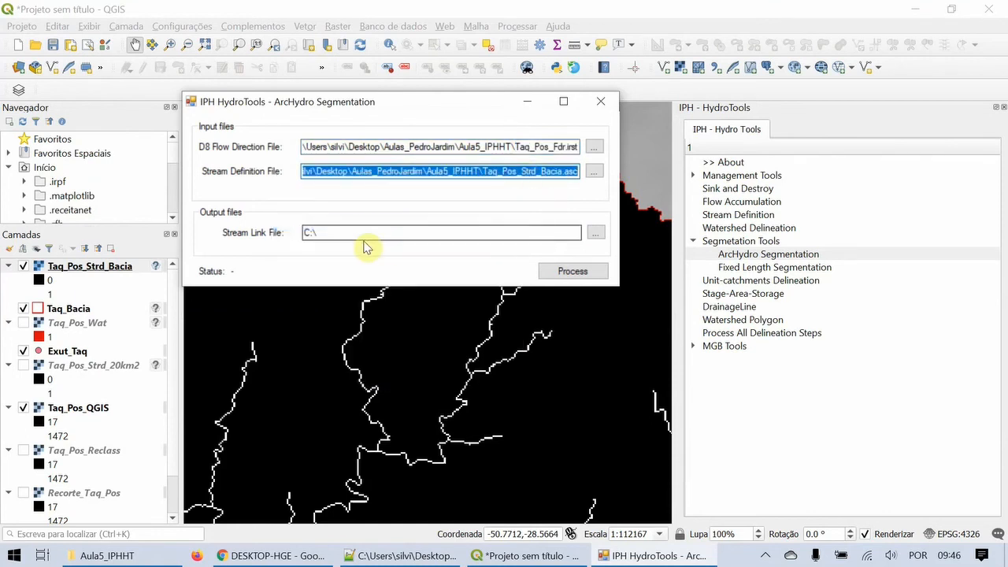
pyautogui.moveTo(367, 233); pyautogui.dragTo(304, 233)
pyautogui.hotkey('ctrl', 'v')
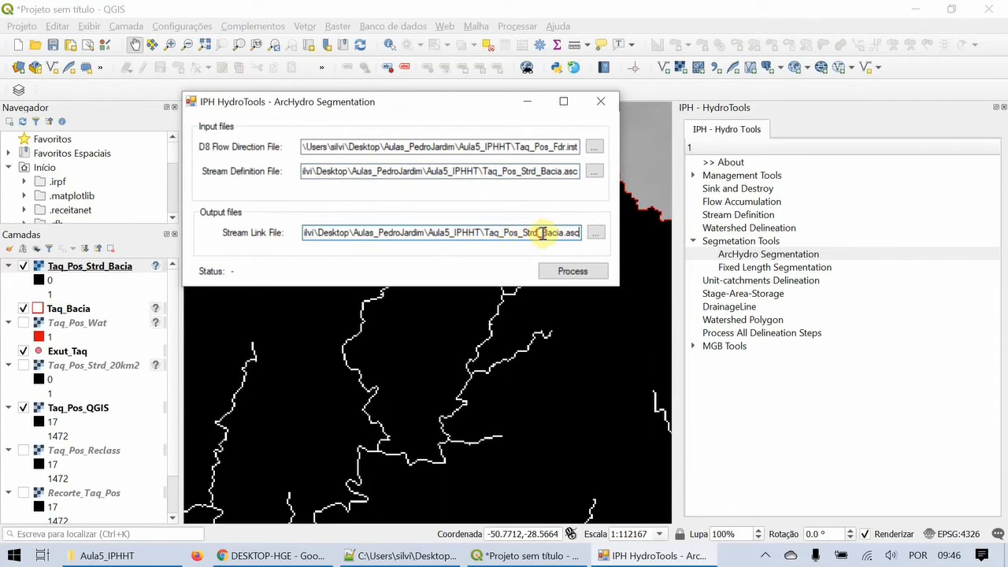
pyautogui.write('S')
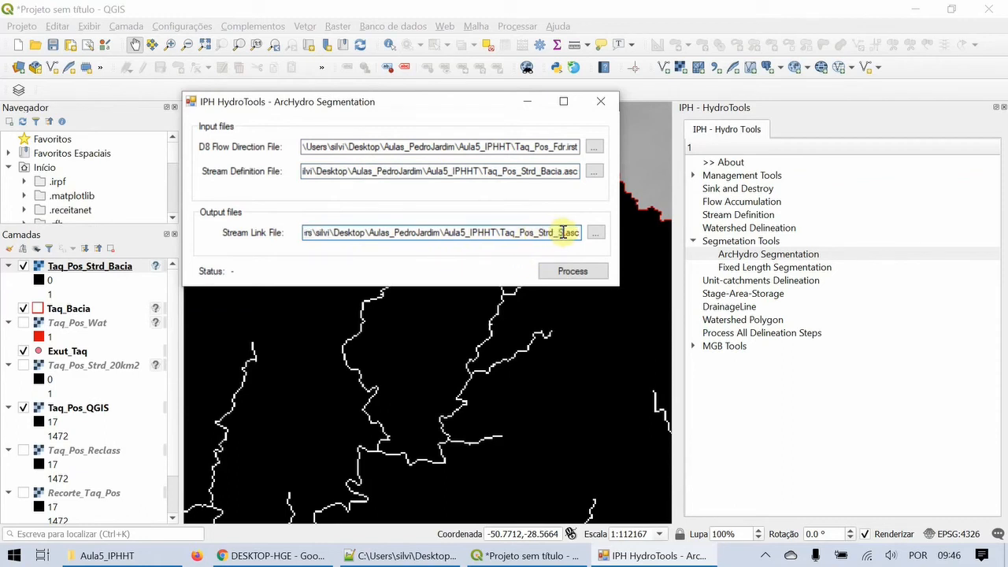
pyautogui.write('egArc')
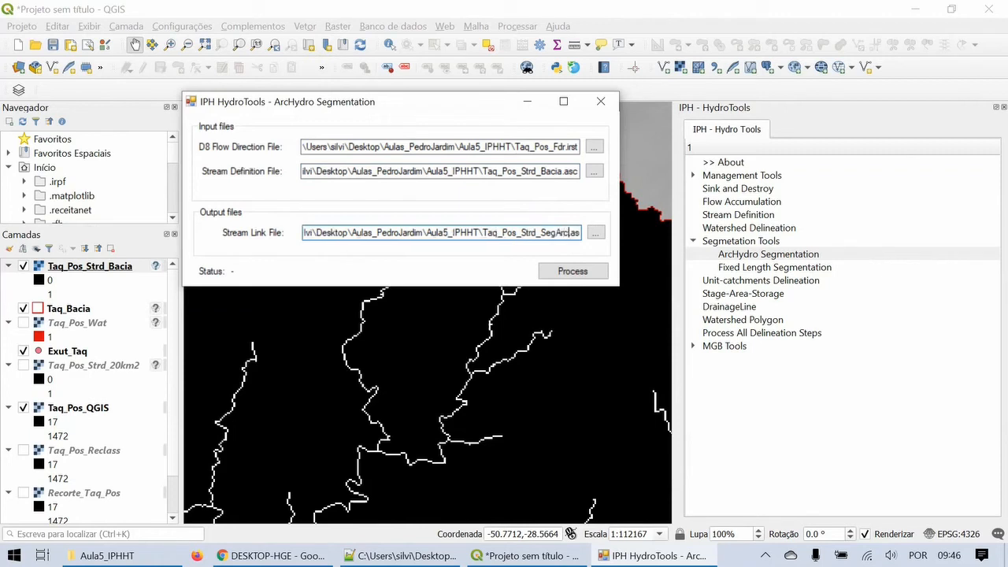
pyautogui.moveTo(551, 237); pyautogui.dragTo(609, 234)
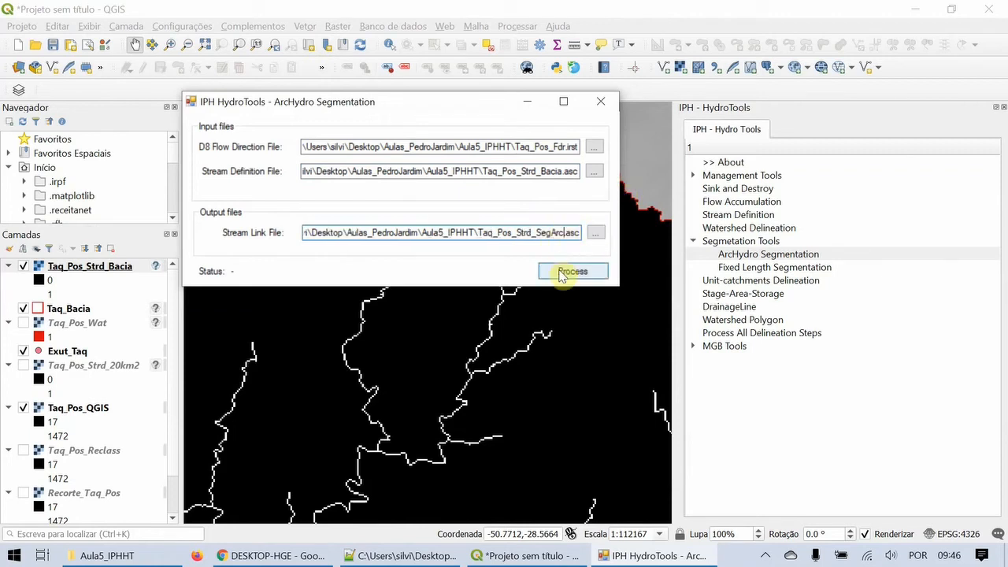
# - Run the ArcHydro stream segmentation and close the tool when it finishes
pyautogui.click(562, 273)
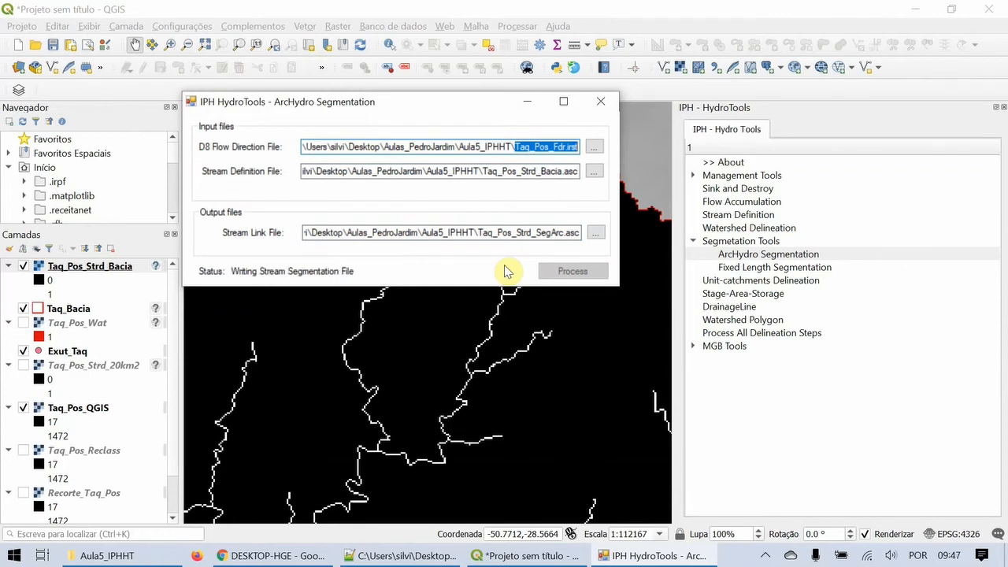
pyautogui.click(559, 324)
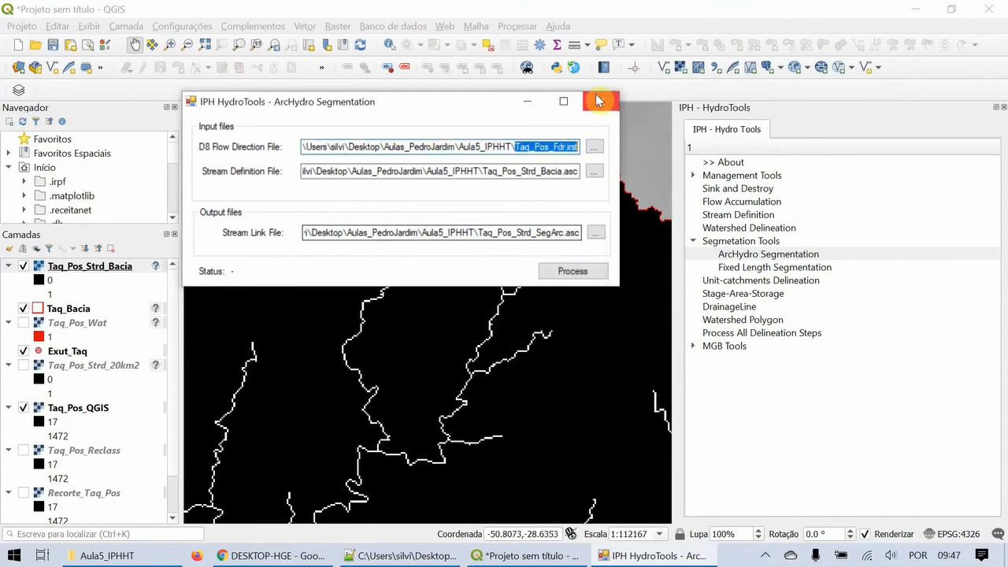
pyautogui.click(601, 102)
# - Add Taq_Pos_Strd_SegArc.asc from the Aula5_IPHHT folder as a raster layer and view its stream segments on the map
pyautogui.click(679, 67)
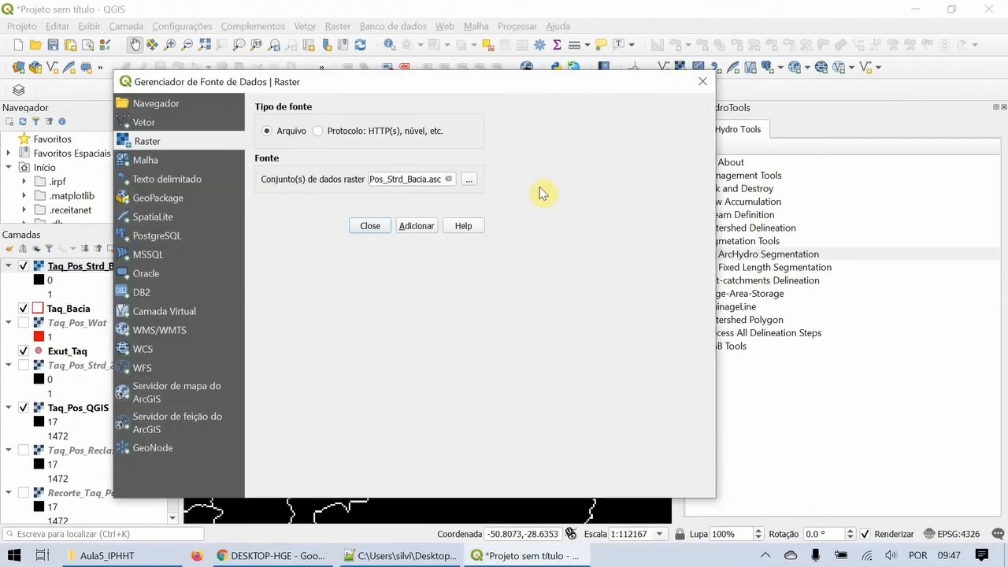
pyautogui.click(465, 179)
pyautogui.click(347, 226)
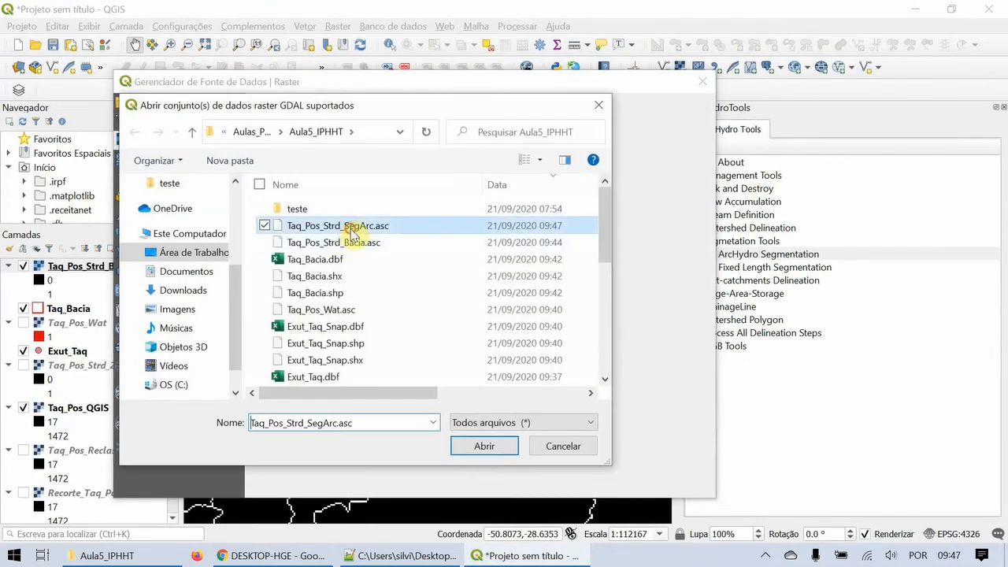
pyautogui.click(475, 447)
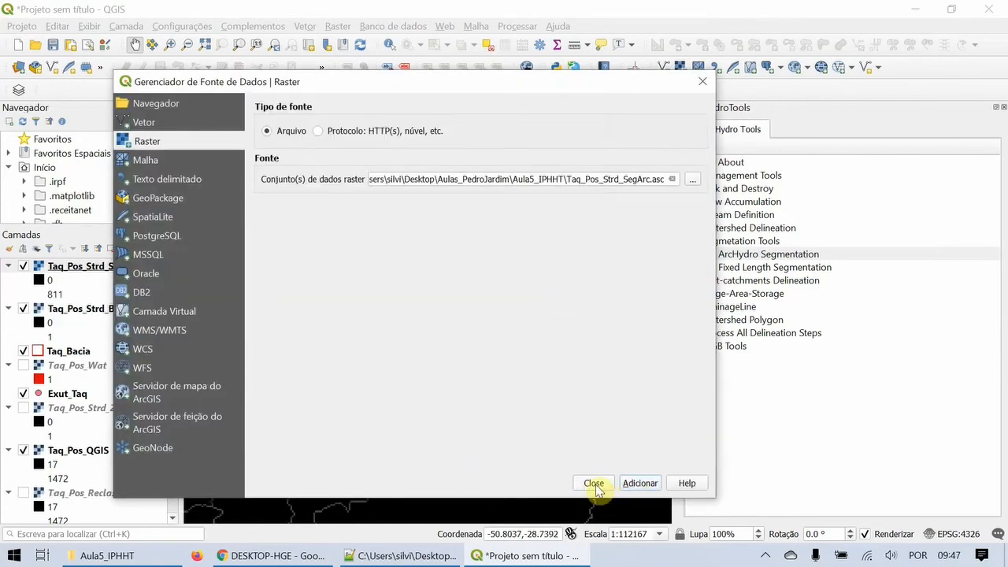
pyautogui.click(594, 483)
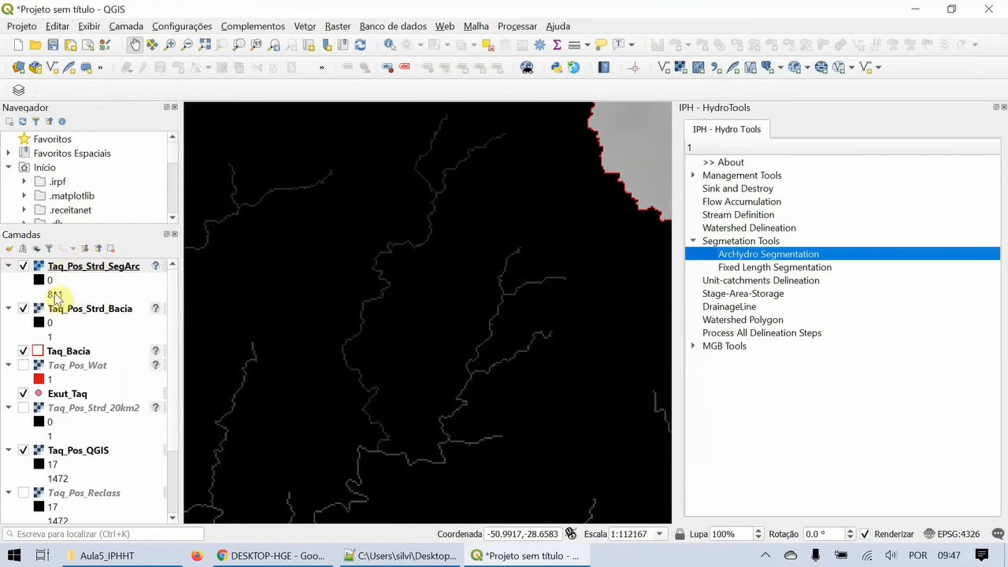
pyautogui.moveTo(441, 189); pyautogui.dragTo(449, 203)
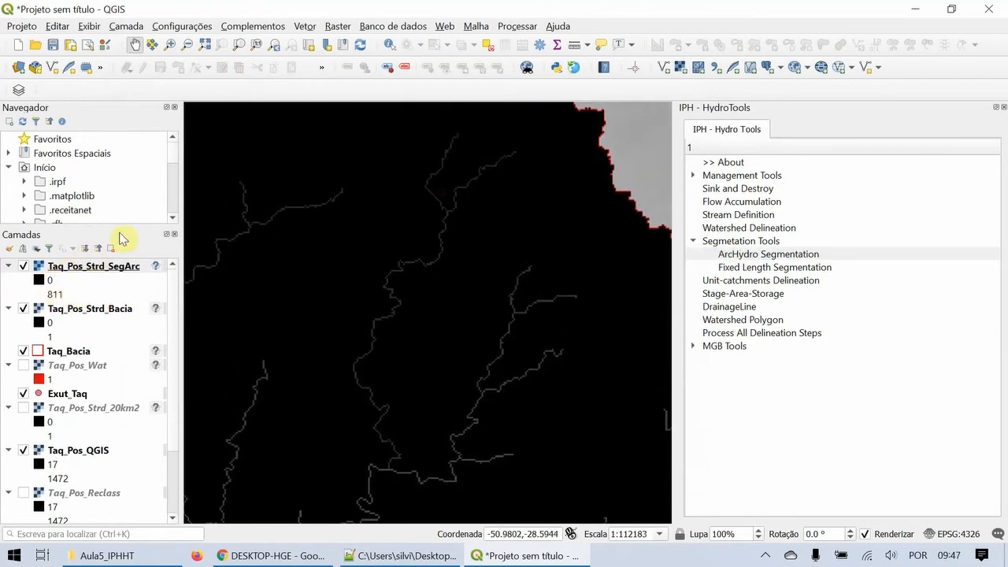
# - Style Taq_Pos_Strd_SegArc with paletted unique values in random colors, classify every value, and set value 0 to black (#000000)
pyautogui.doubleClick(84, 269)
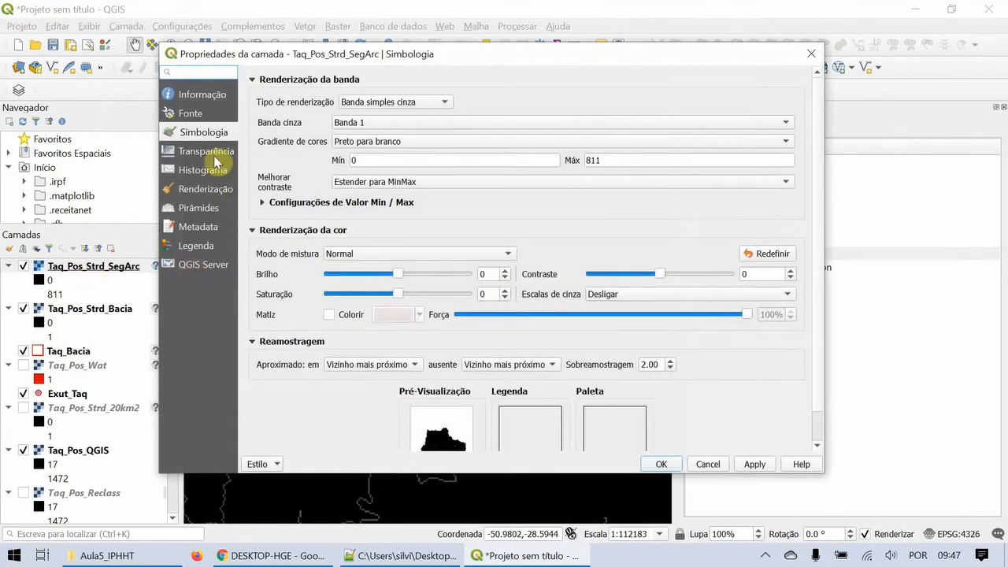
pyautogui.click(378, 105)
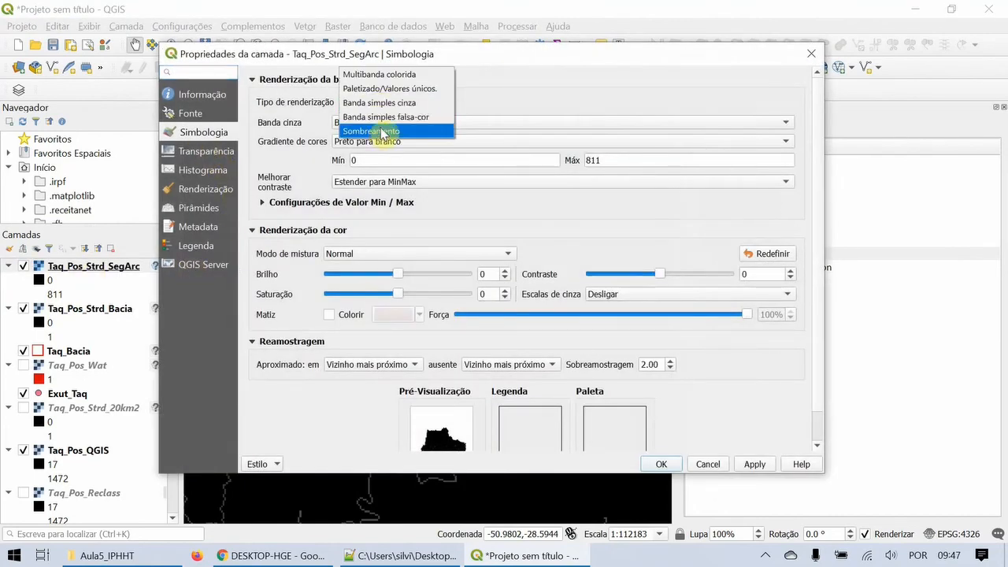
pyautogui.click(395, 91)
pyautogui.click(377, 317)
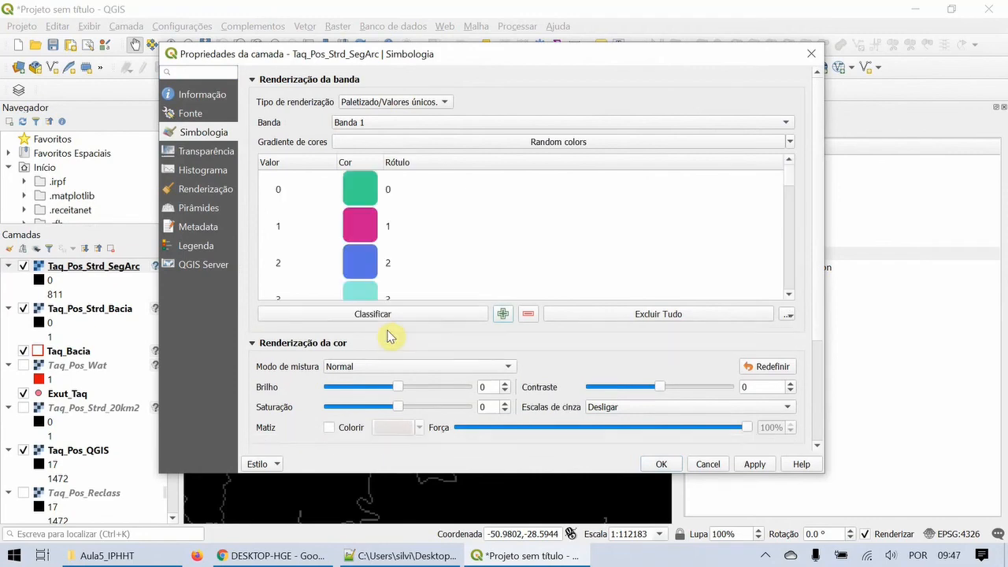
pyautogui.doubleClick(365, 192)
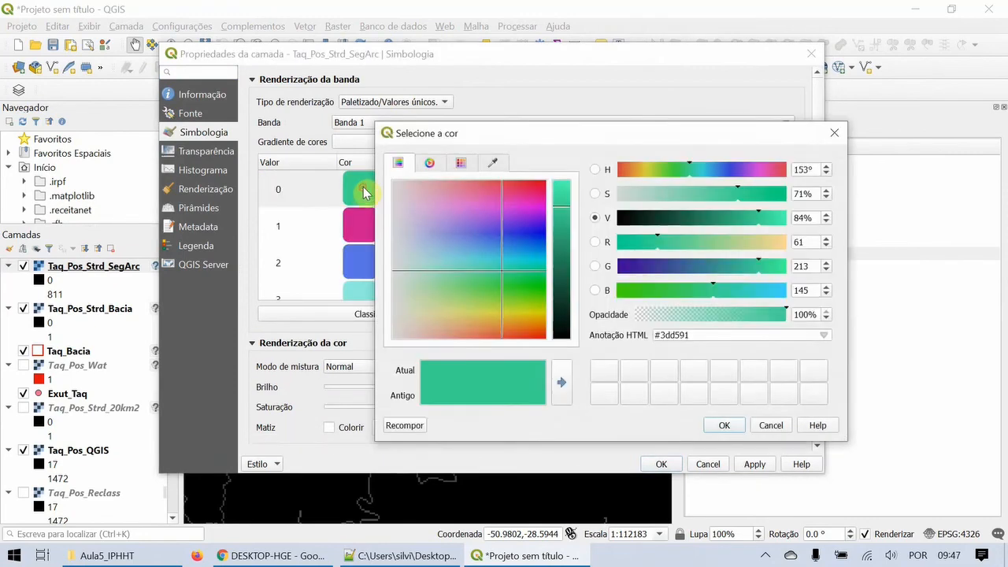
pyautogui.moveTo(567, 268); pyautogui.dragTo(554, 394)
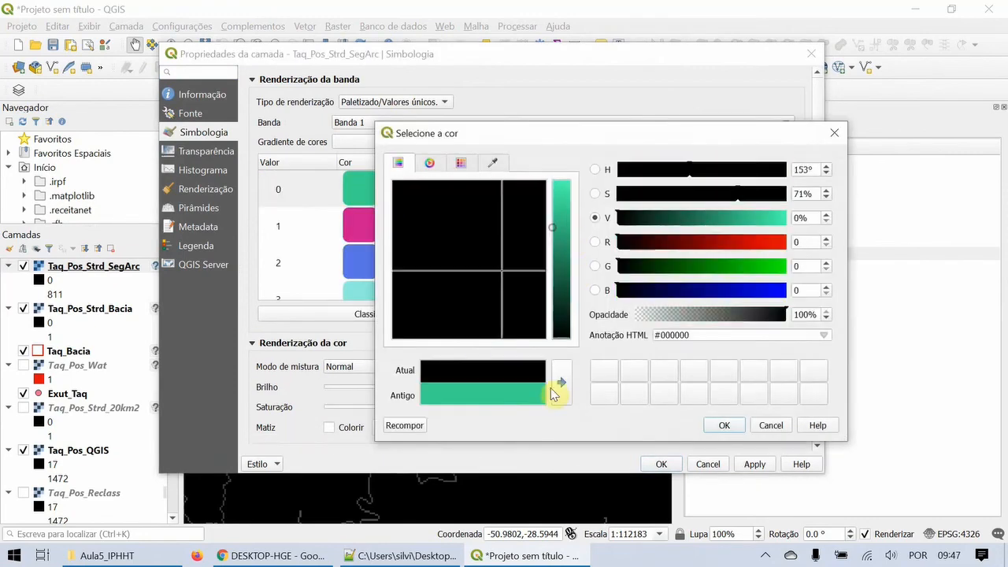
pyautogui.click(731, 427)
pyautogui.click(662, 465)
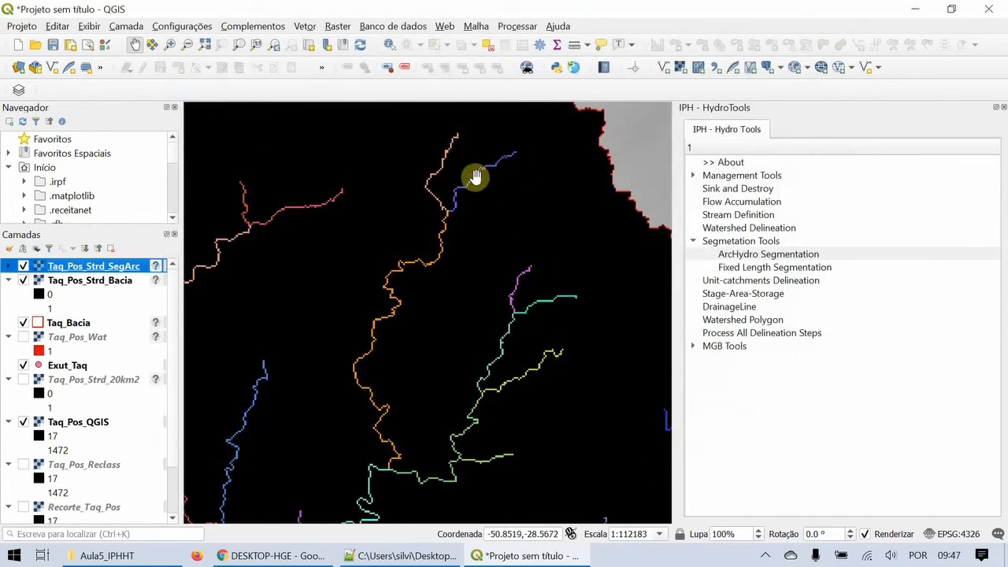
# - Examine how the coloured stream segments change at the confluences, following them downstream and across the whole basin
pyautogui.moveTo(465, 208); pyautogui.dragTo(511, 156)
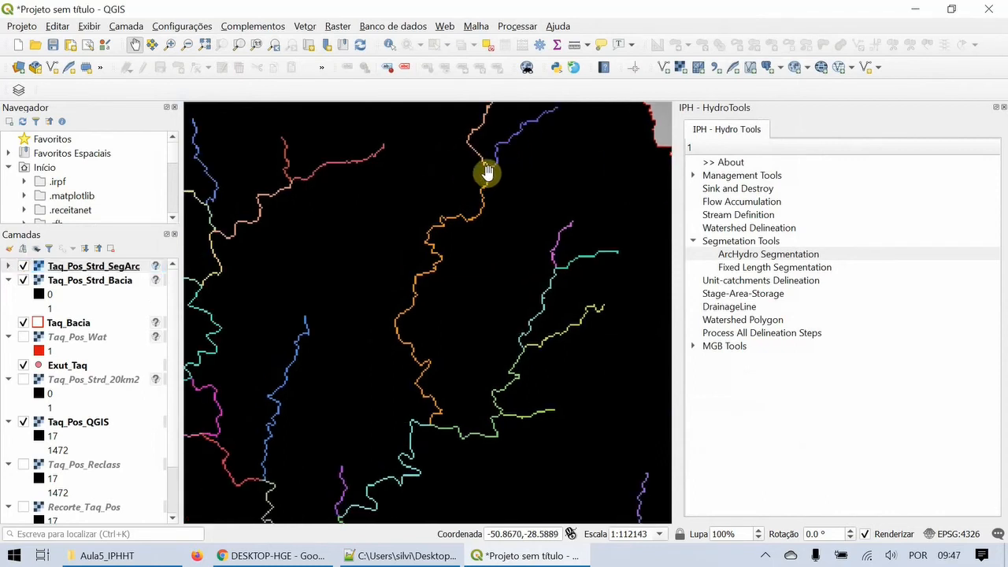
pyautogui.moveTo(424, 402); pyautogui.dragTo(359, 353)
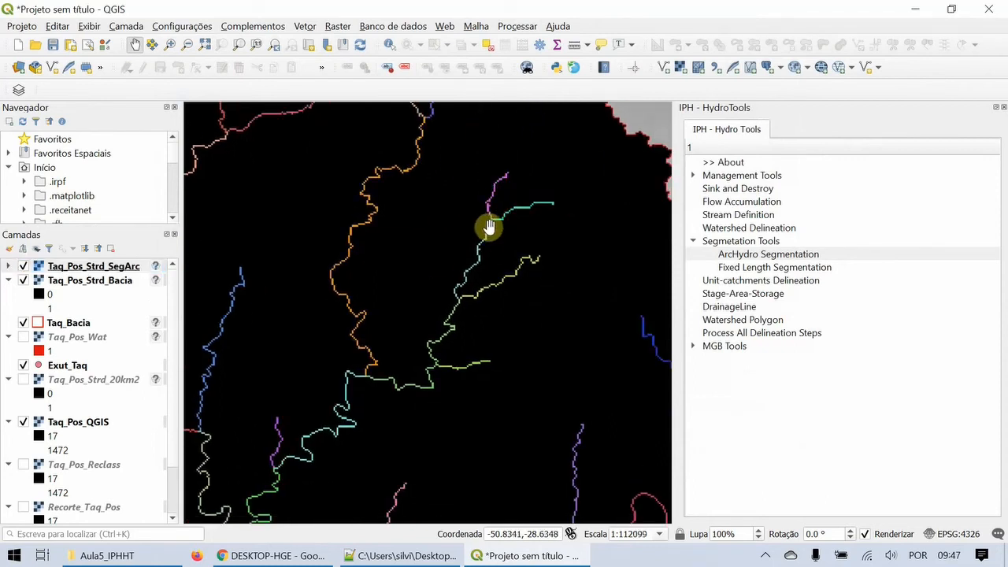
pyautogui.moveTo(325, 406); pyautogui.dragTo(360, 354)
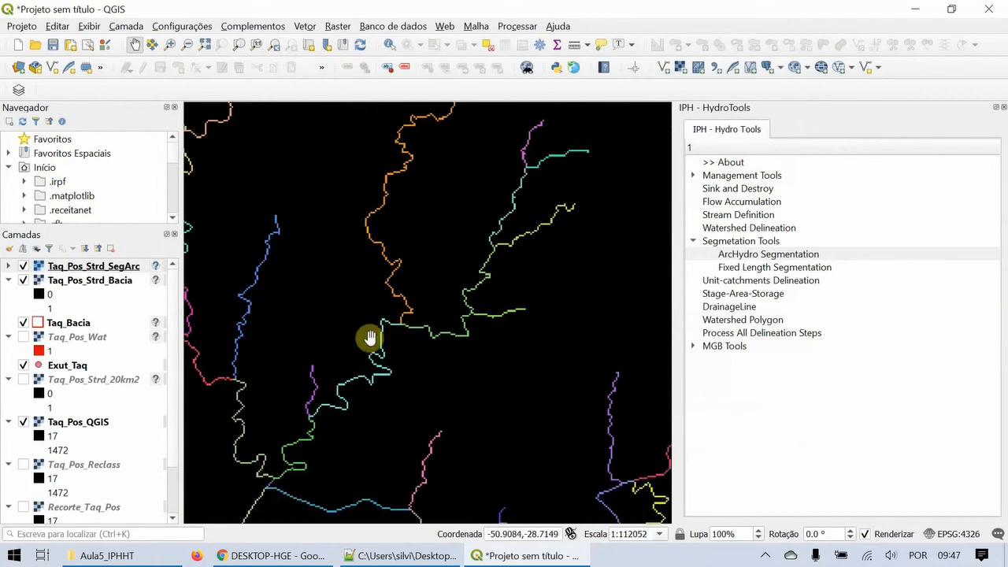
pyautogui.moveTo(322, 420); pyautogui.dragTo(449, 324)
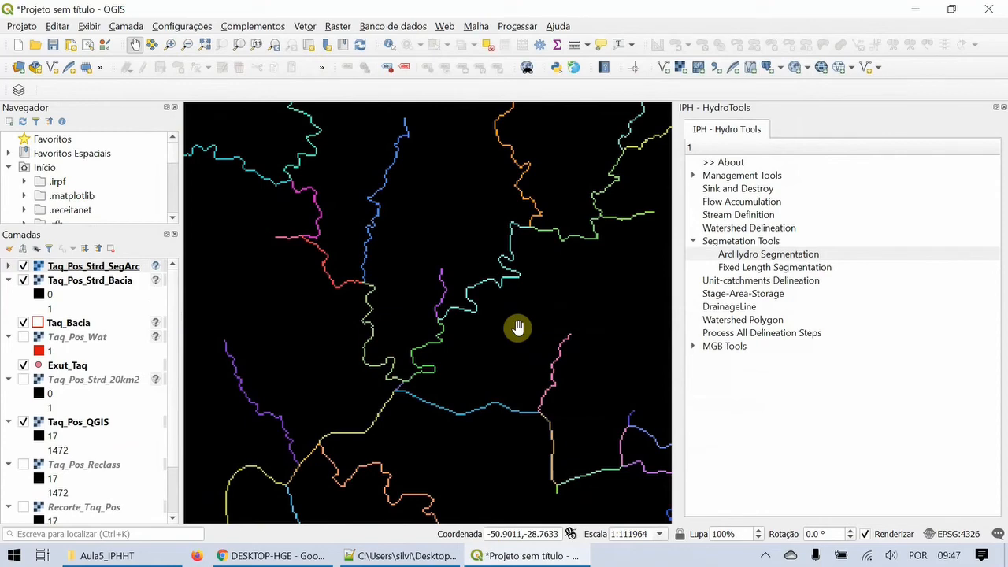
pyautogui.scroll(-3, 525, 332)
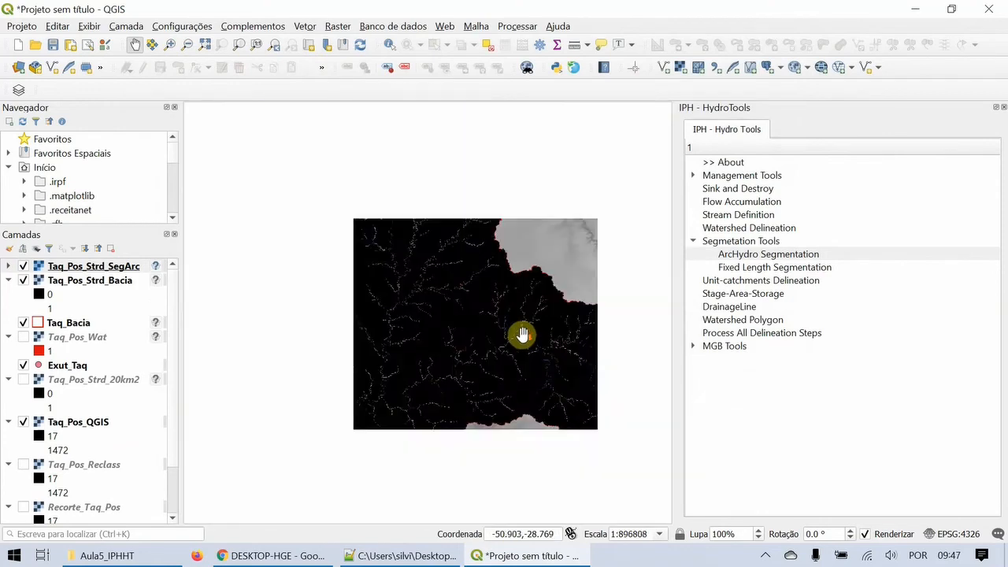
pyautogui.moveTo(488, 354); pyautogui.dragTo(504, 320)
pyautogui.scroll(-1, 542, 289)
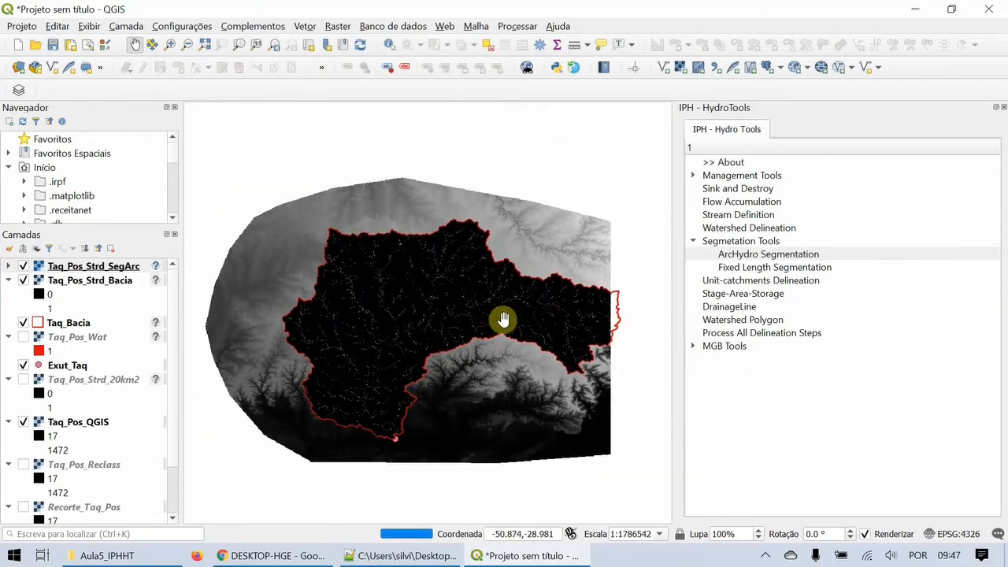
# - Set up the DrainageLine tool with Taq_Pos_Fdr.irst as D8 flow direction file and Taq_Pos_Strd_SegArc.asc as ArcHydro segmentation file
pyautogui.doubleClick(728, 308)
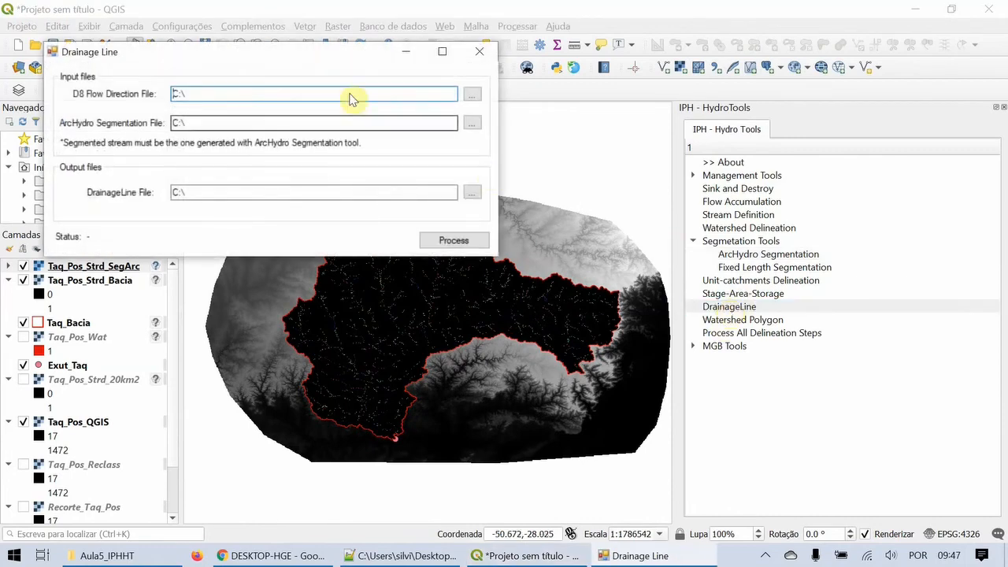
pyautogui.moveTo(291, 66); pyautogui.dragTo(432, 113)
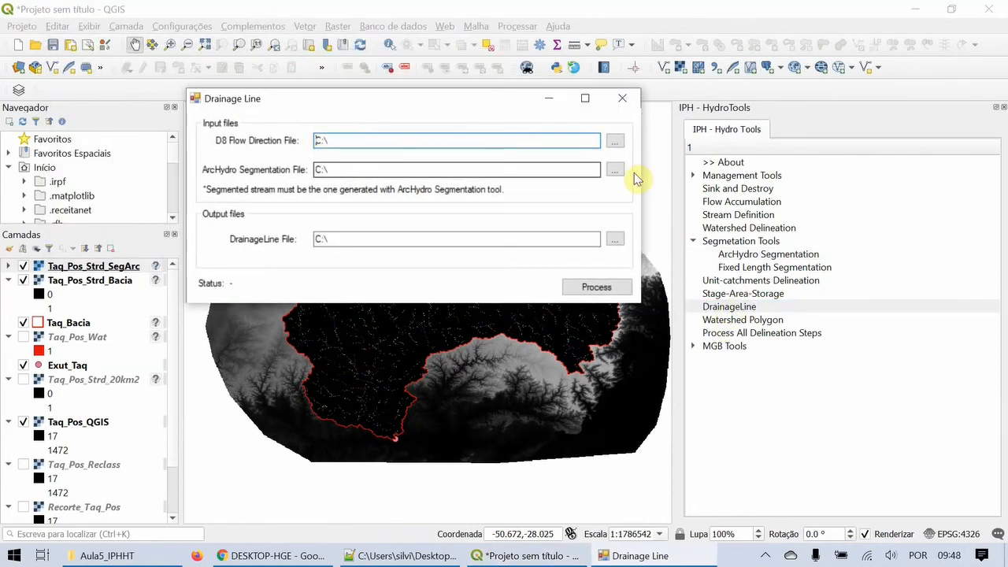
pyautogui.click(616, 141)
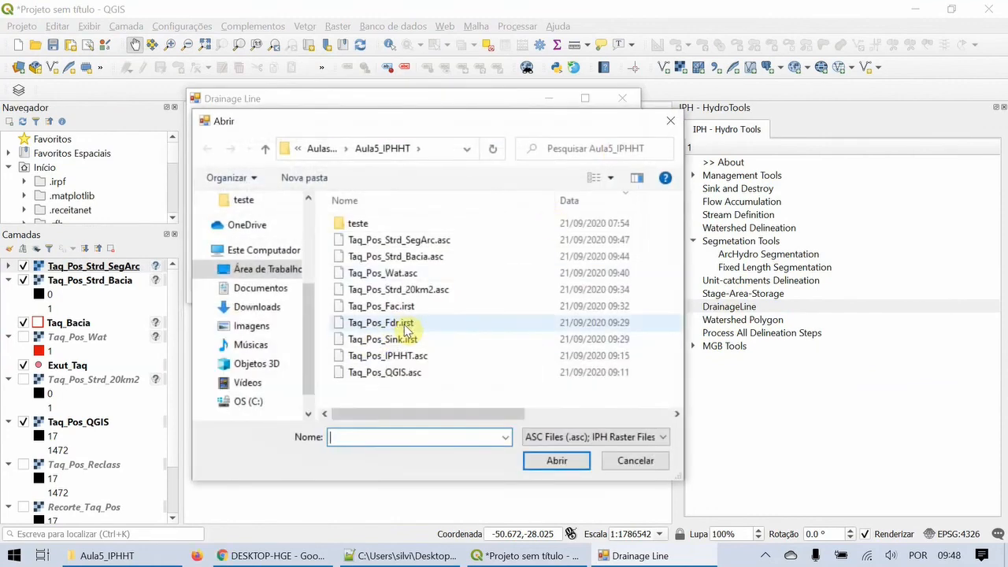
pyautogui.doubleClick(401, 323)
pyautogui.click(326, 170)
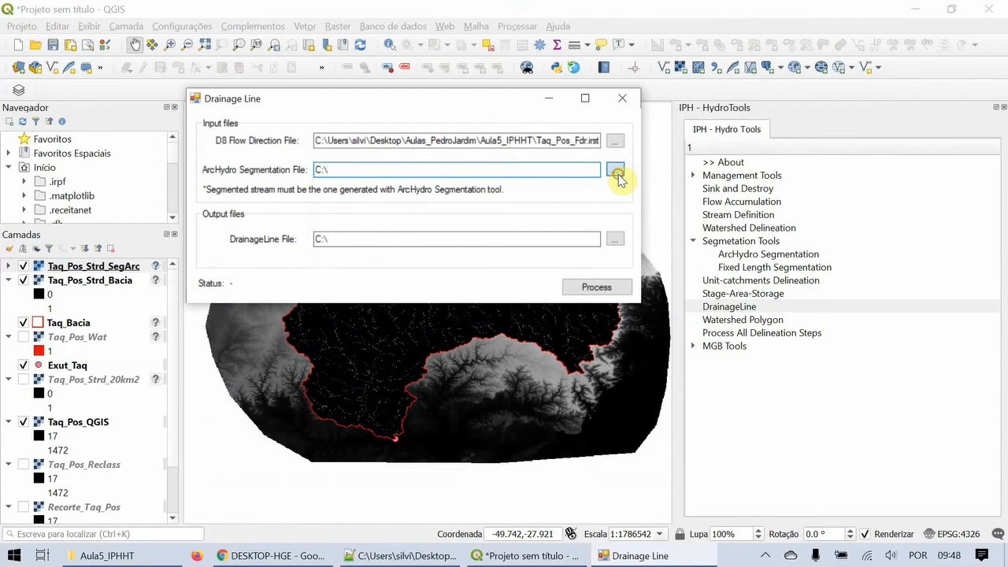
pyautogui.click(616, 174)
pyautogui.click(414, 244)
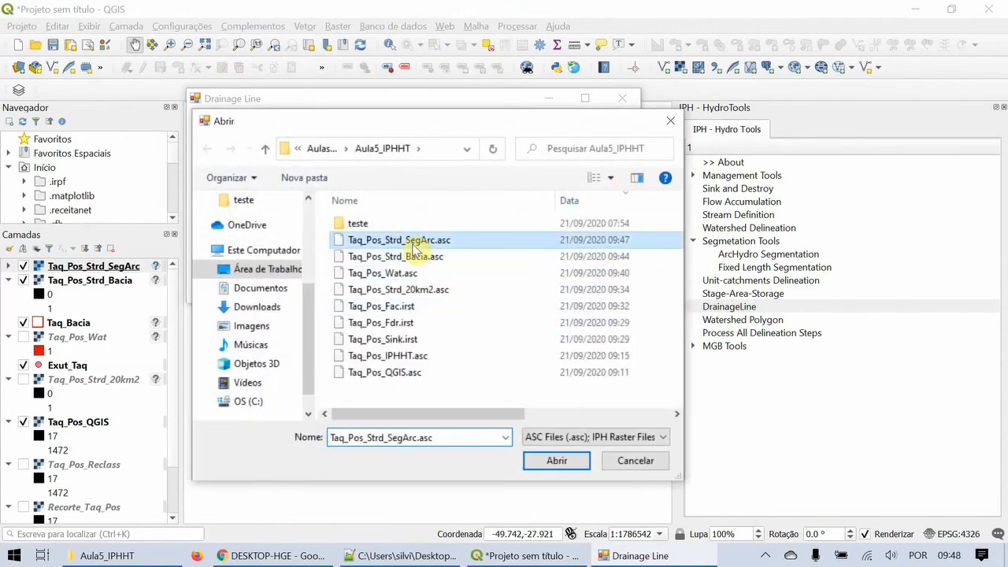
pyautogui.doubleClick(413, 244)
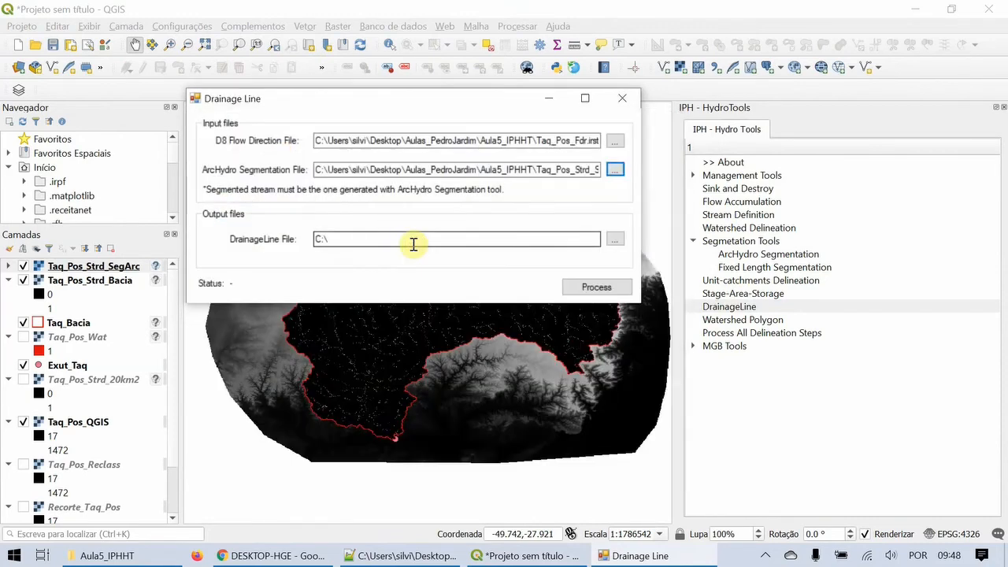
# - Set the drainage line output to a shapefile named Taq_Rede.shp in the Aula5_IPHHT folder
pyautogui.click(615, 238)
pyautogui.click(385, 241)
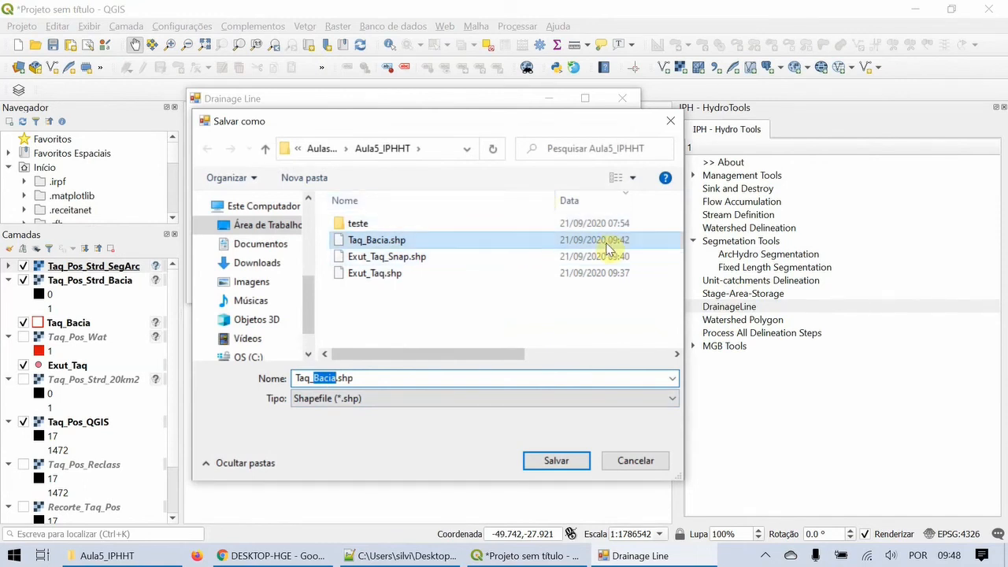
pyautogui.write('Rede')
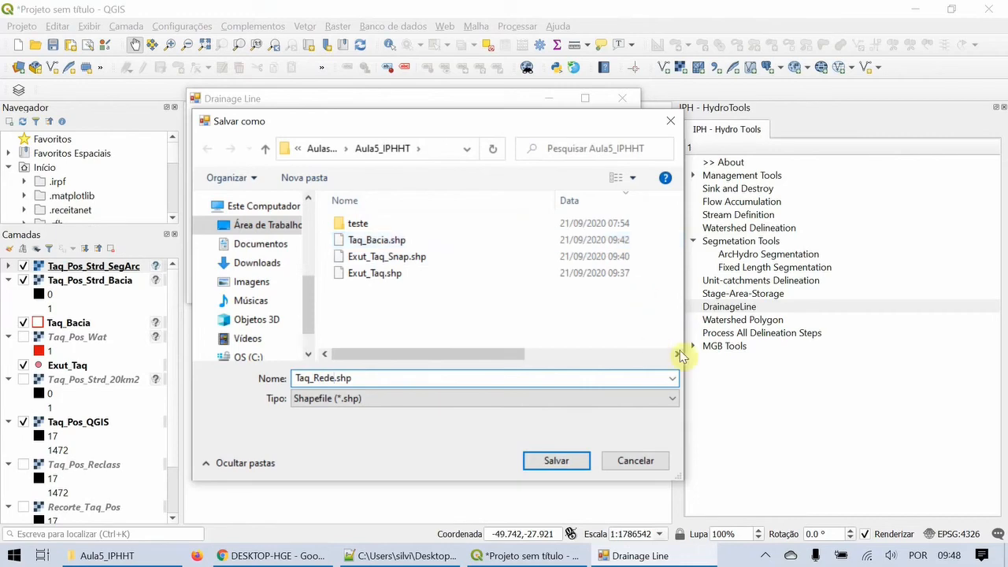
pyautogui.click(584, 464)
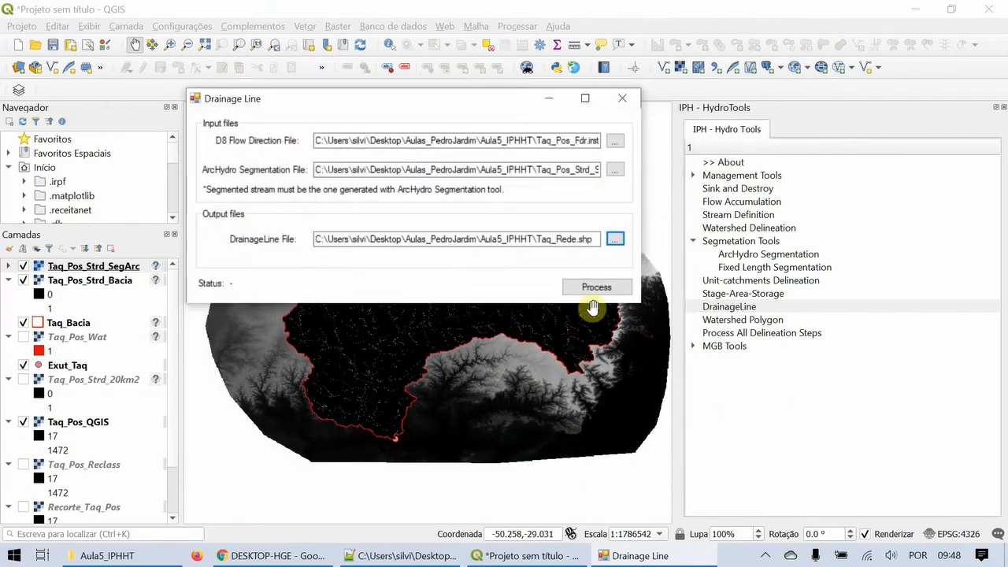
# - Run the drainage line processing, confirming that the segmentation came from the ArcHydro tool, and close the tool when it finishes
pyautogui.click(592, 288)
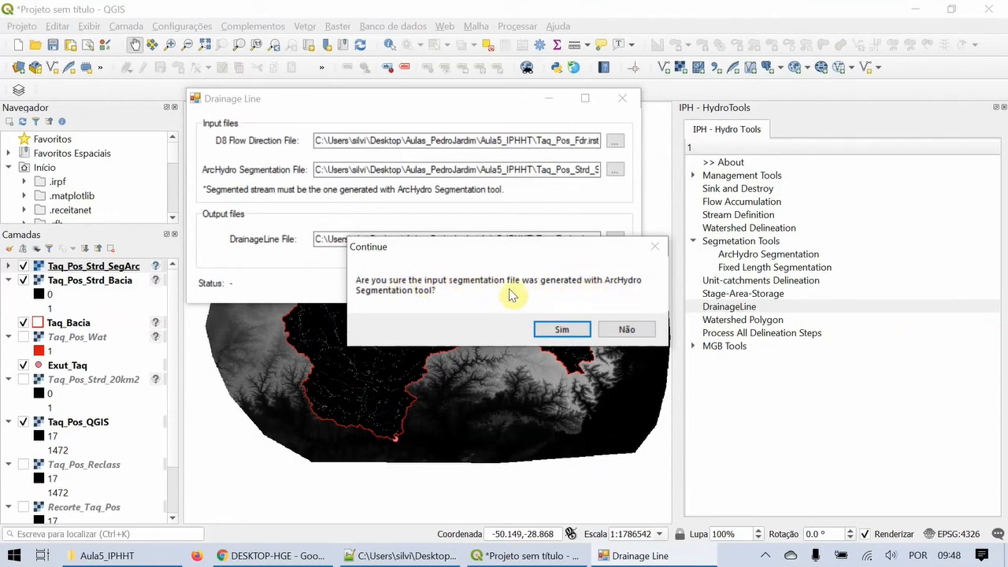
pyautogui.click(549, 334)
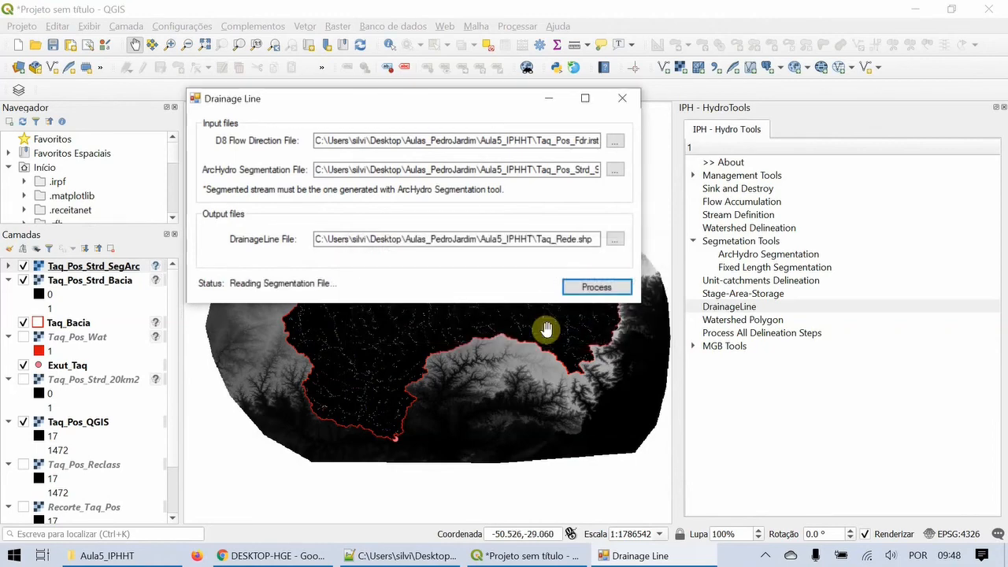
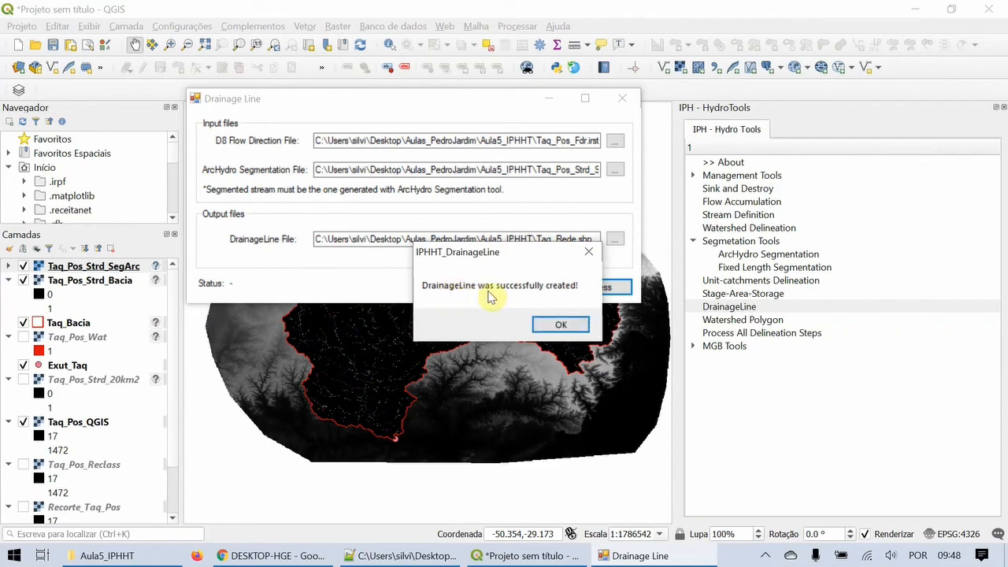
pyautogui.click(561, 326)
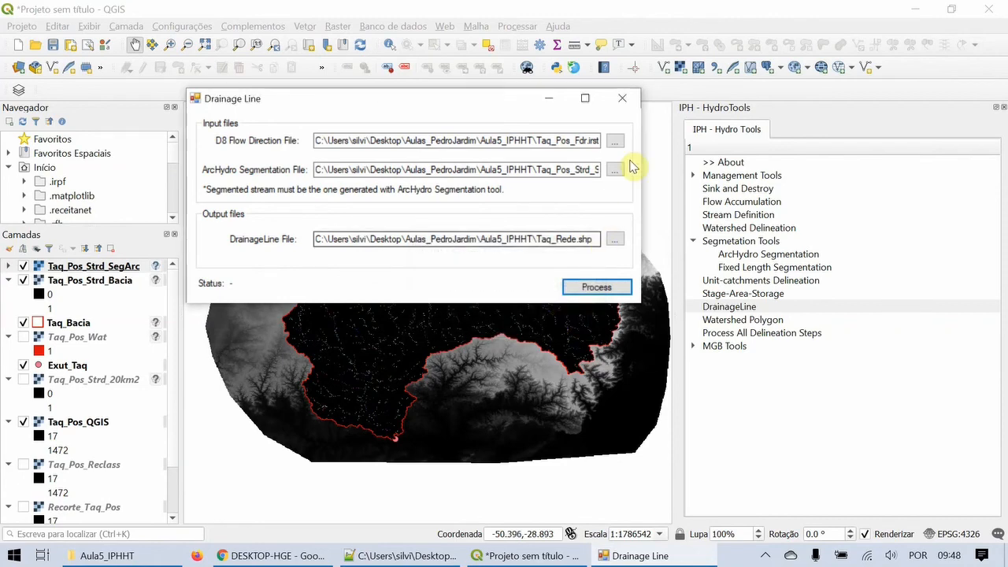
pyautogui.click(624, 99)
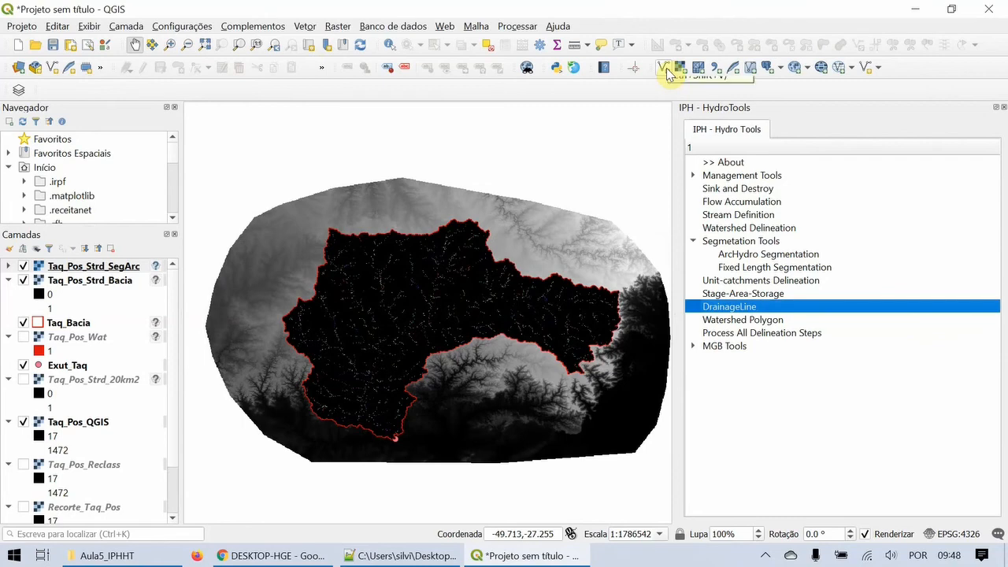
# - Add Taq_Rede.shp from the Aula5_IPHHT folder to the project as a vector layer
pyautogui.click(665, 68)
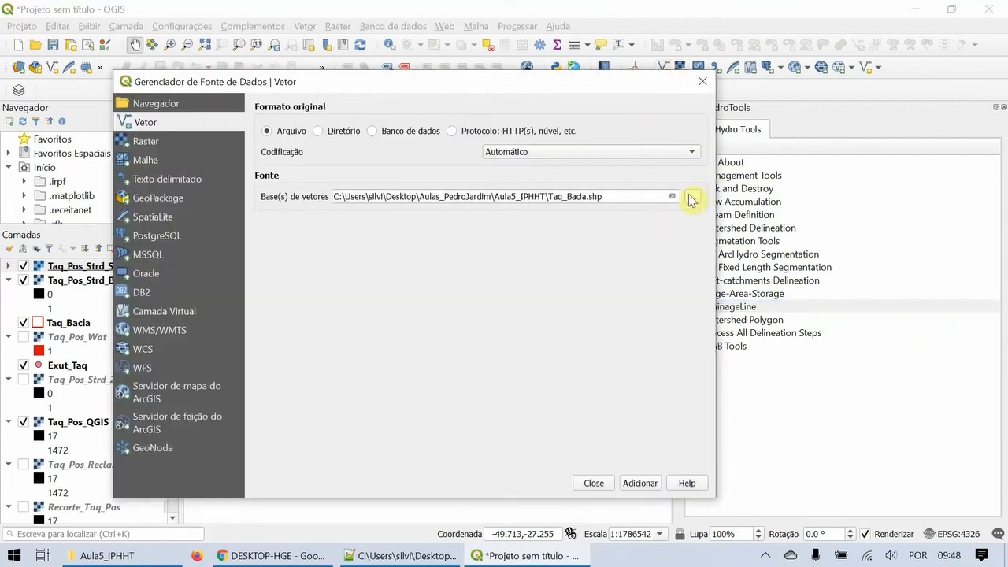
pyautogui.click(691, 198)
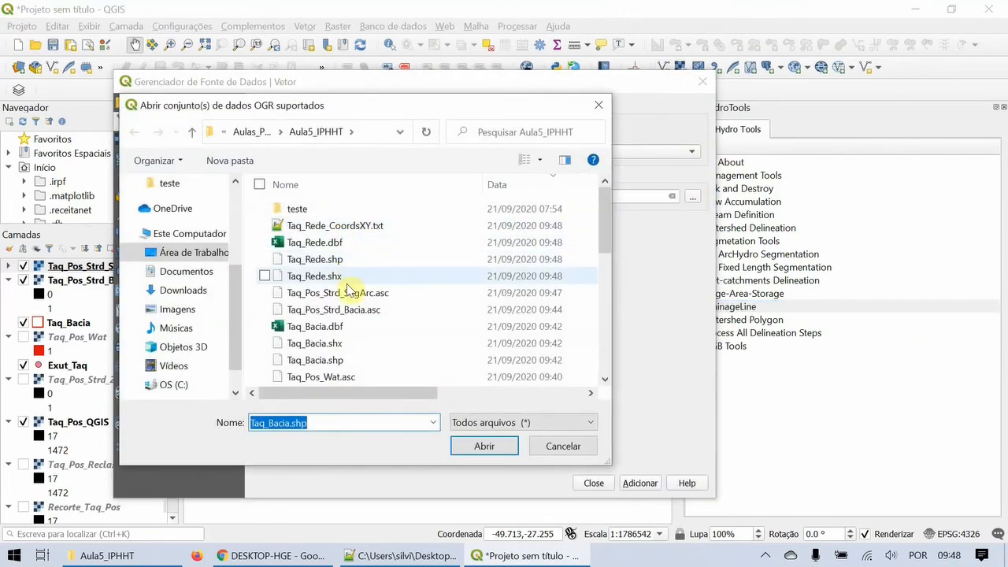
pyautogui.click(342, 260)
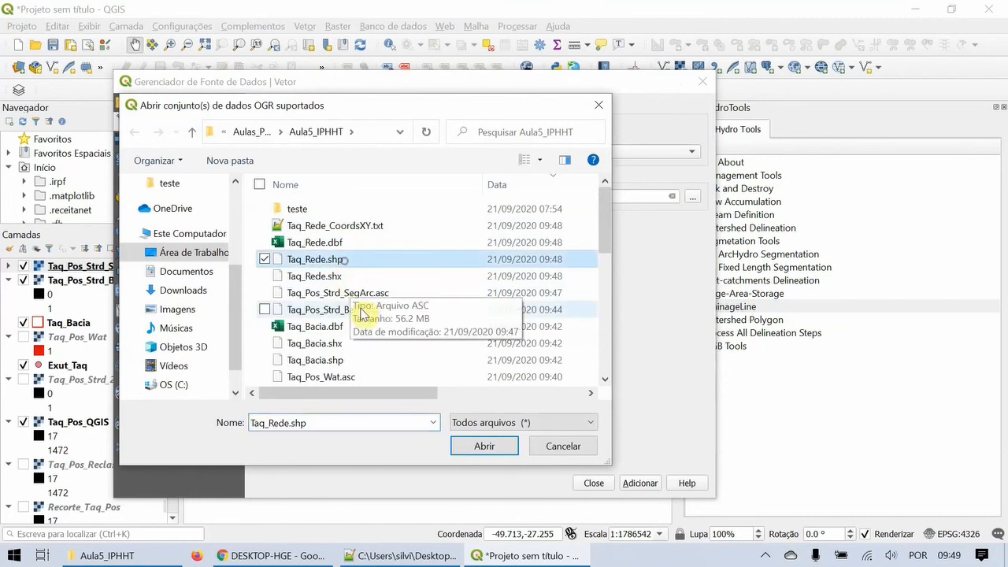
pyautogui.click(483, 447)
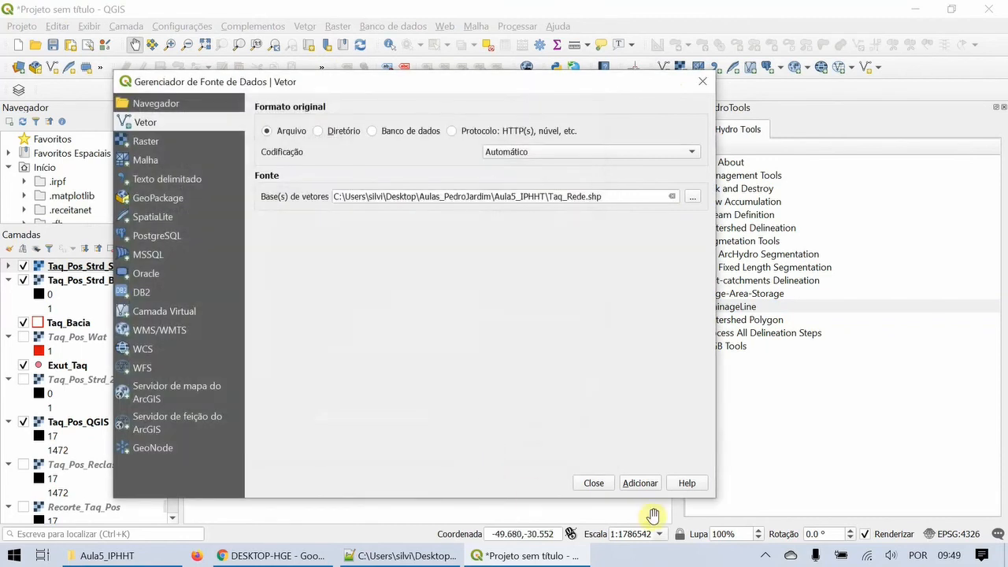
pyautogui.click(626, 489)
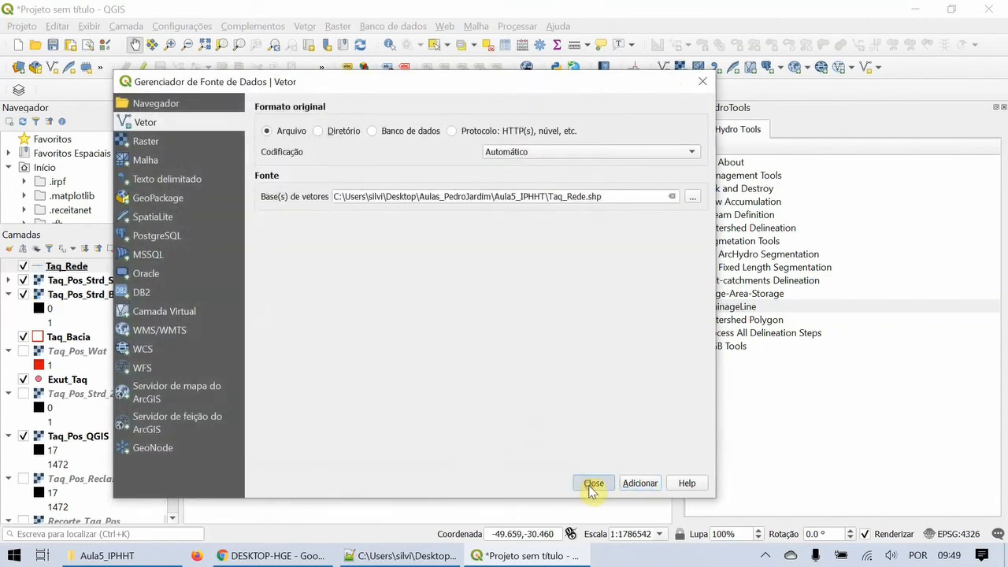
pyautogui.click(593, 483)
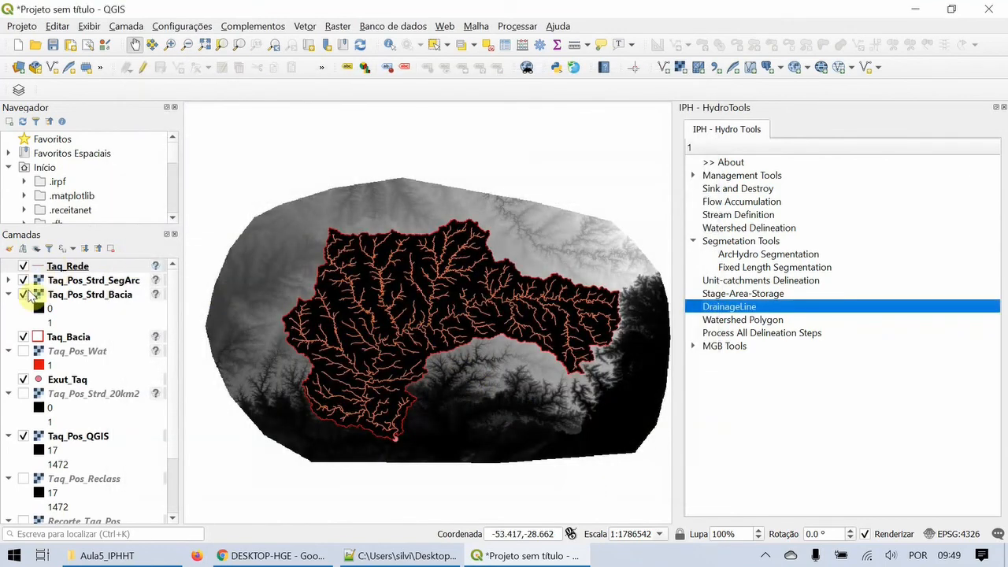
# - Hide the Taq_Pos_Strd_Bacia and Taq_Pos_Strd_SegArc rasters to inspect the drainage lines over the elevation model
pyautogui.click(24, 296)
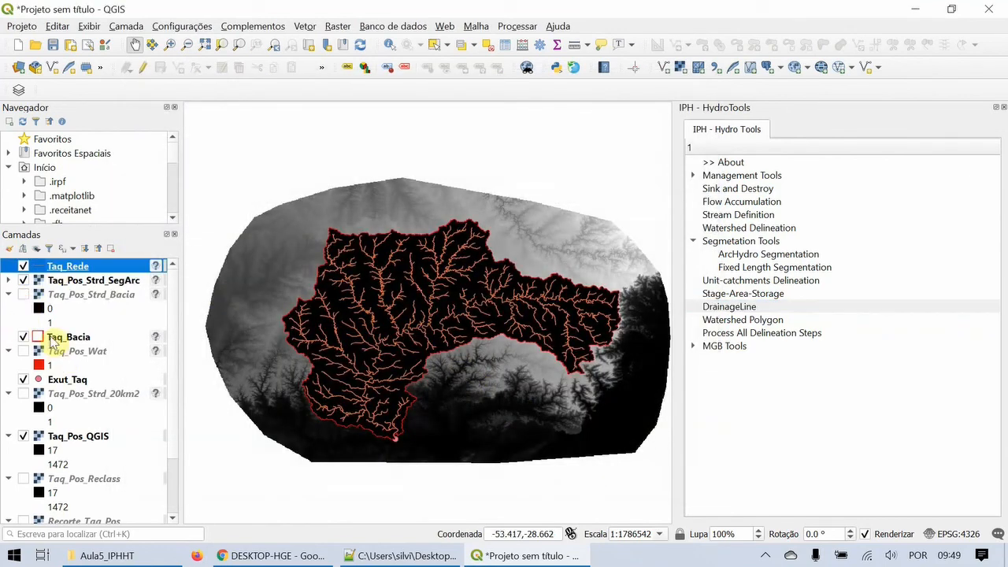
pyautogui.click(23, 280)
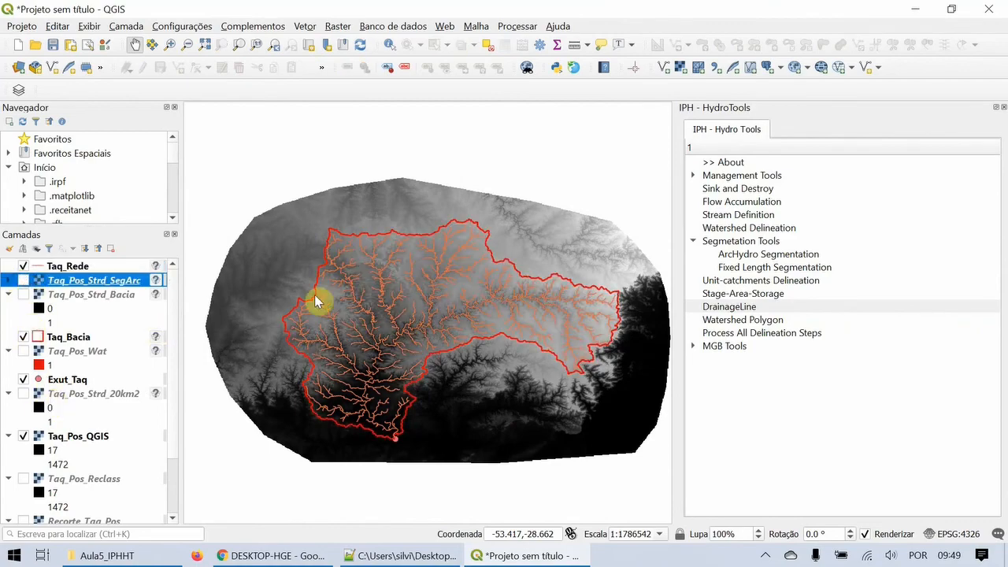
pyautogui.scroll(2, 472, 308)
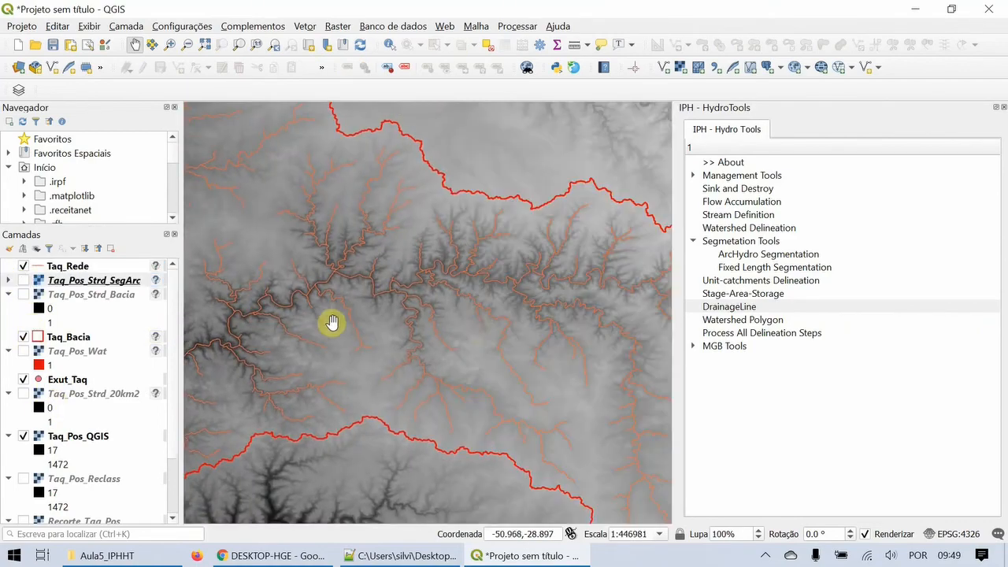
# - Change the line colour of the Taq_Rede drainage layer to blue
pyautogui.scroll(-2, 331, 355)
pyautogui.scroll(2, 374, 245)
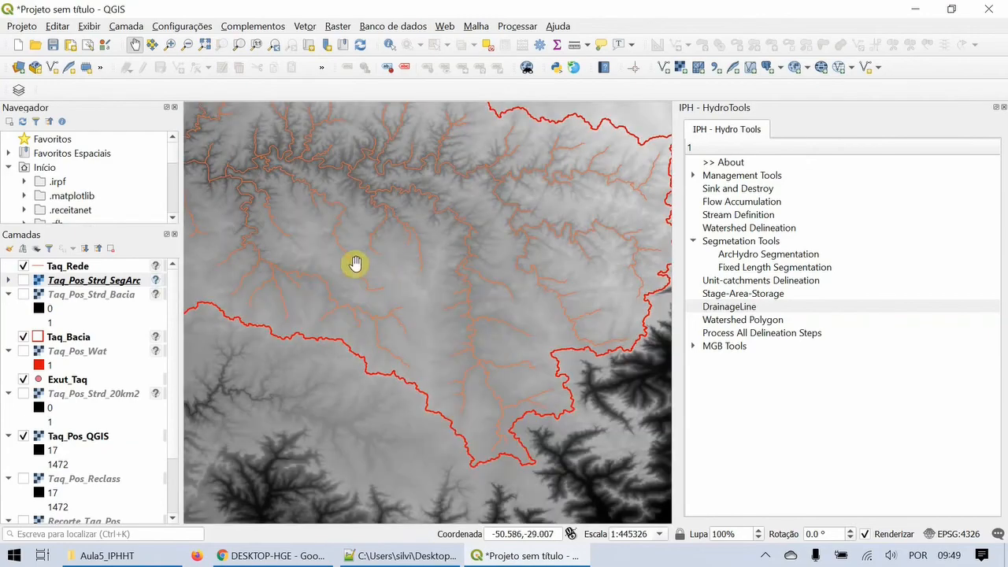
pyautogui.moveTo(200, 274); pyautogui.dragTo(478, 246)
pyautogui.moveTo(335, 291); pyautogui.dragTo(497, 268)
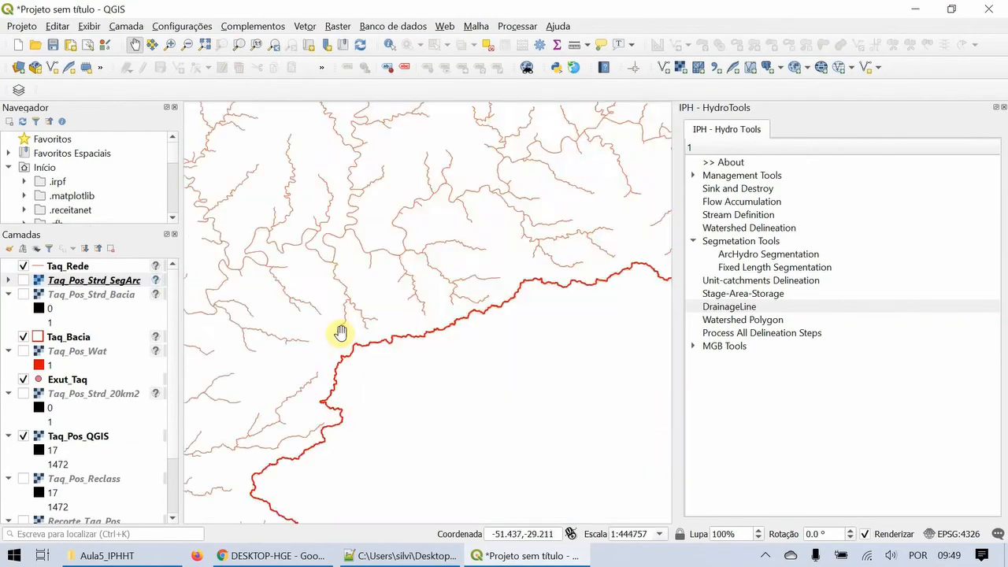
pyautogui.moveTo(332, 342); pyautogui.dragTo(436, 249)
pyautogui.moveTo(336, 313); pyautogui.dragTo(440, 238)
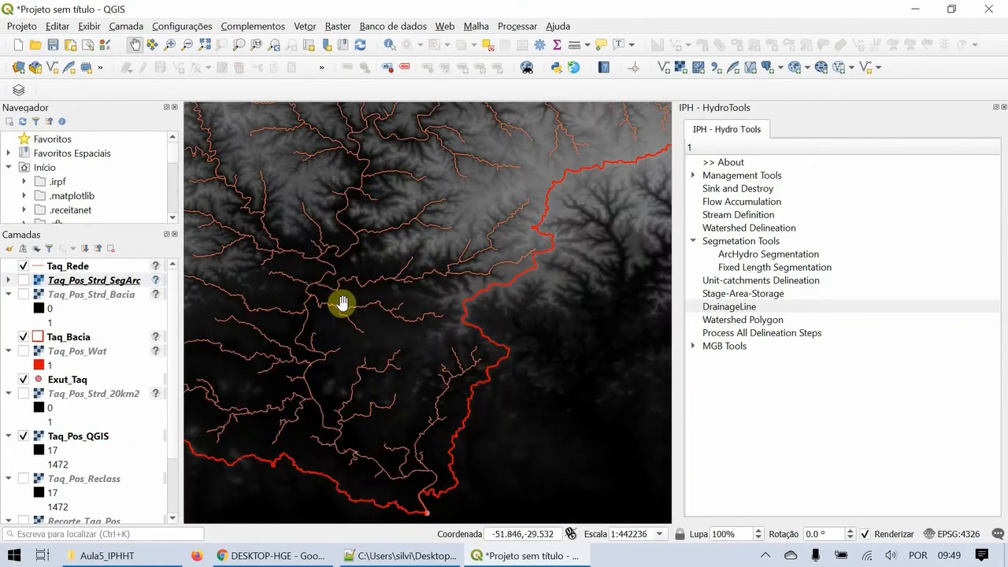
pyautogui.doubleClick(39, 270)
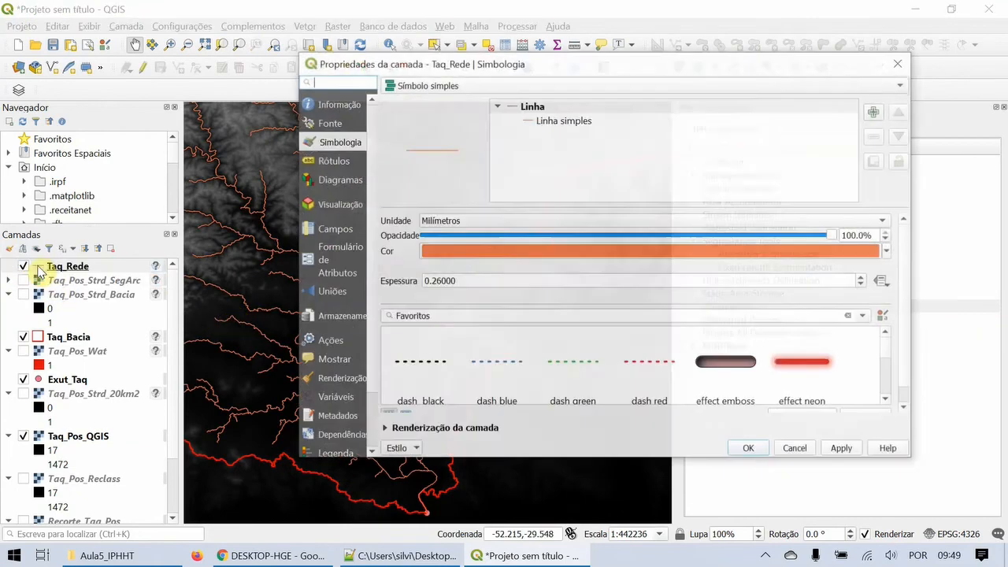
pyautogui.click(888, 252)
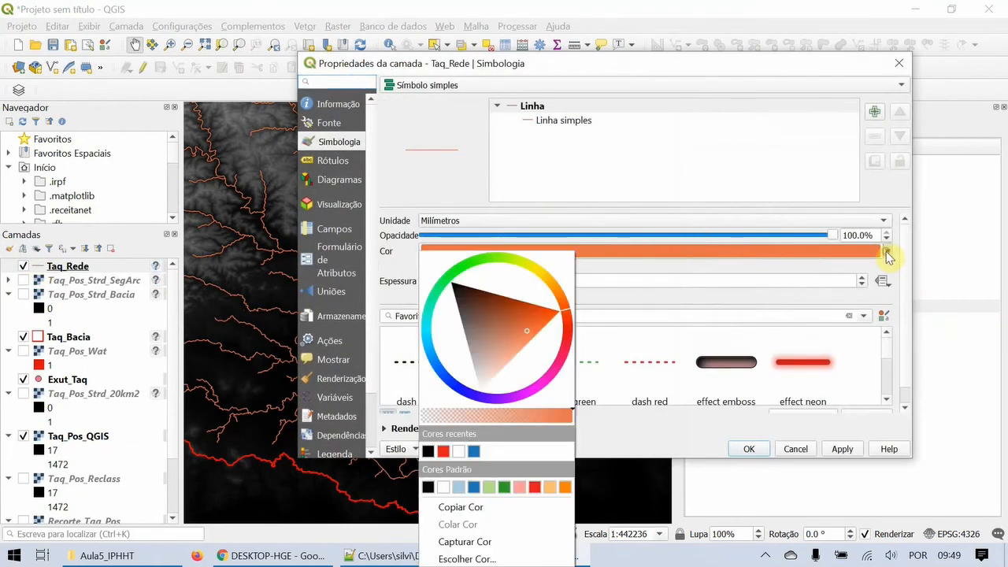
pyautogui.moveTo(471, 392); pyautogui.dragTo(462, 418)
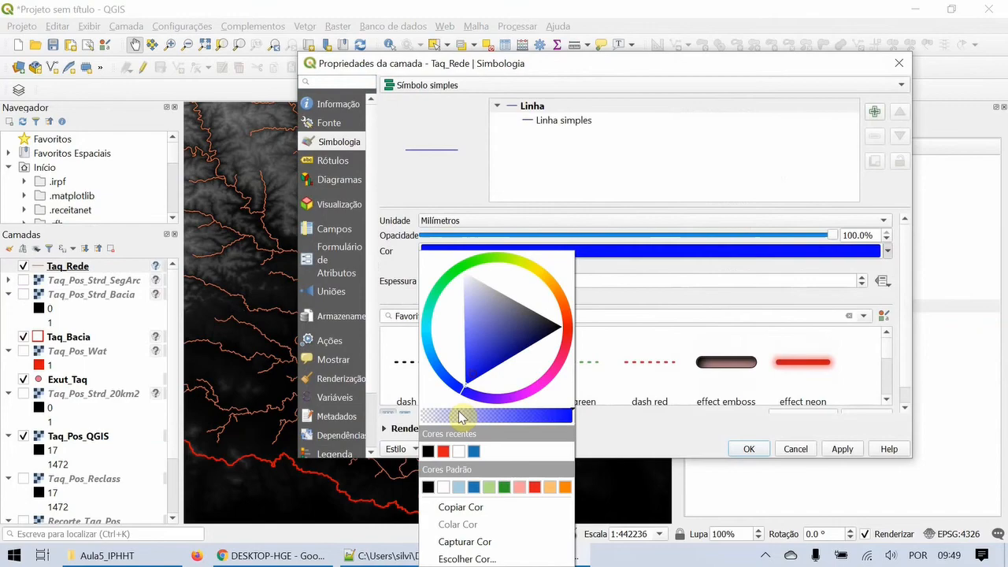
pyautogui.click(672, 425)
pyautogui.click(750, 449)
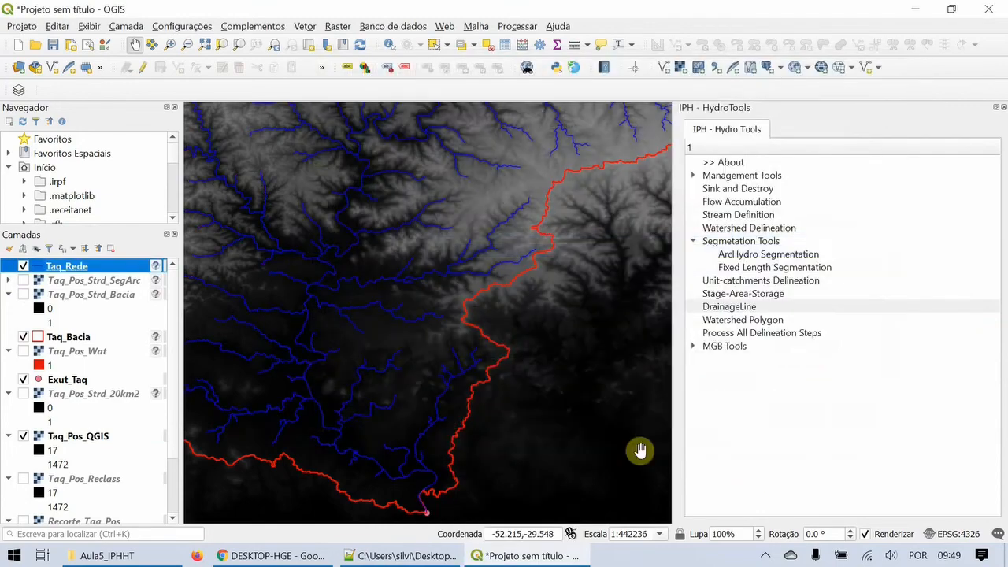
# - Hide the Taq_Pos_QGIS elevation raster, leaving the drainage lines, watershed boundary and outlet point displayed
pyautogui.scroll(-2, 398, 377)
pyautogui.moveTo(445, 322); pyautogui.dragTo(374, 361)
pyautogui.scroll(-1, 430, 352)
pyautogui.scroll(1, 430, 351)
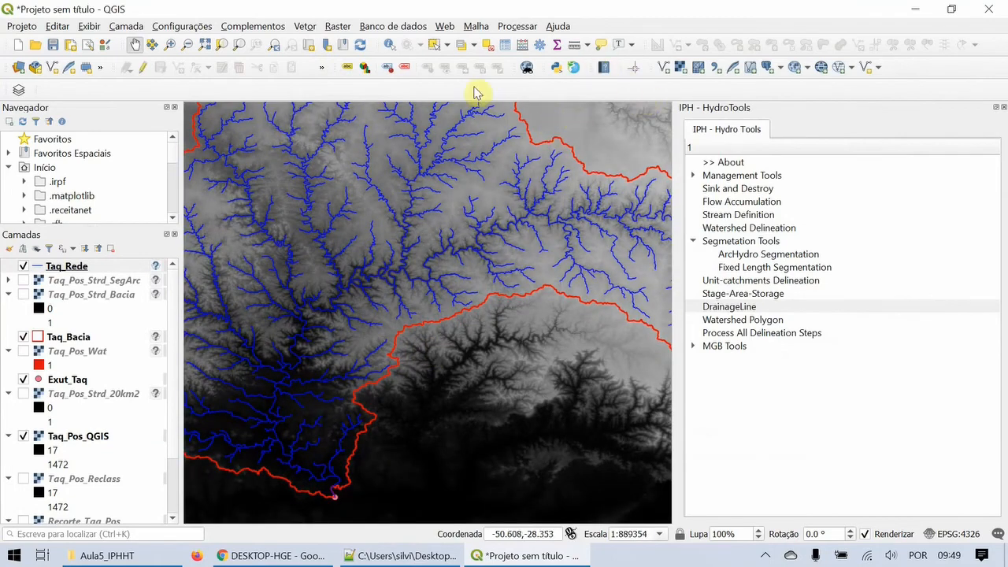
pyautogui.scroll(-2, 21, 403)
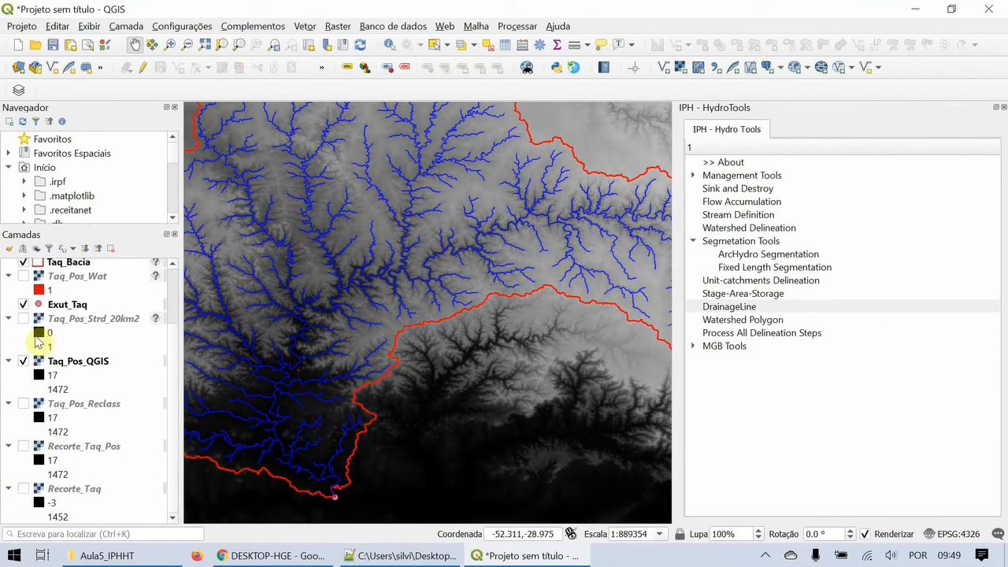
pyautogui.click(25, 362)
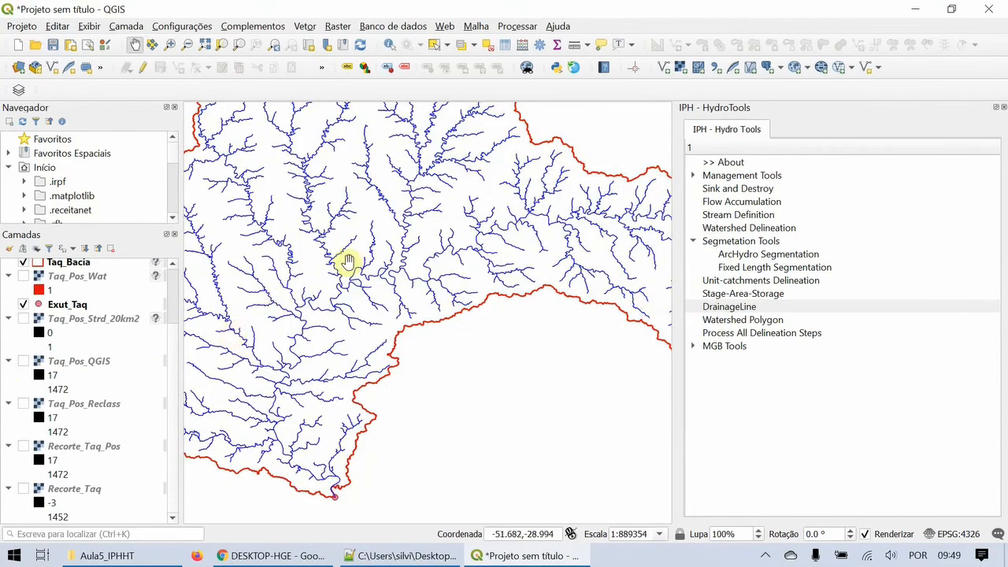
pyautogui.moveTo(349, 263); pyautogui.dragTo(326, 322)
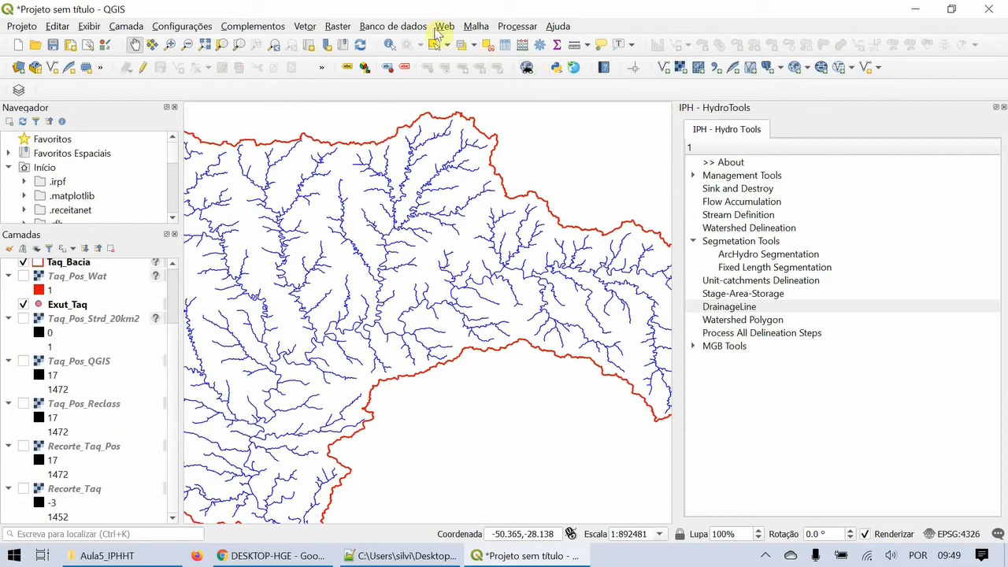
# - Add the Google satellite imagery from the Map Library's Aerial Photographs group as a base map, and close the library
pyautogui.click(403, 26)
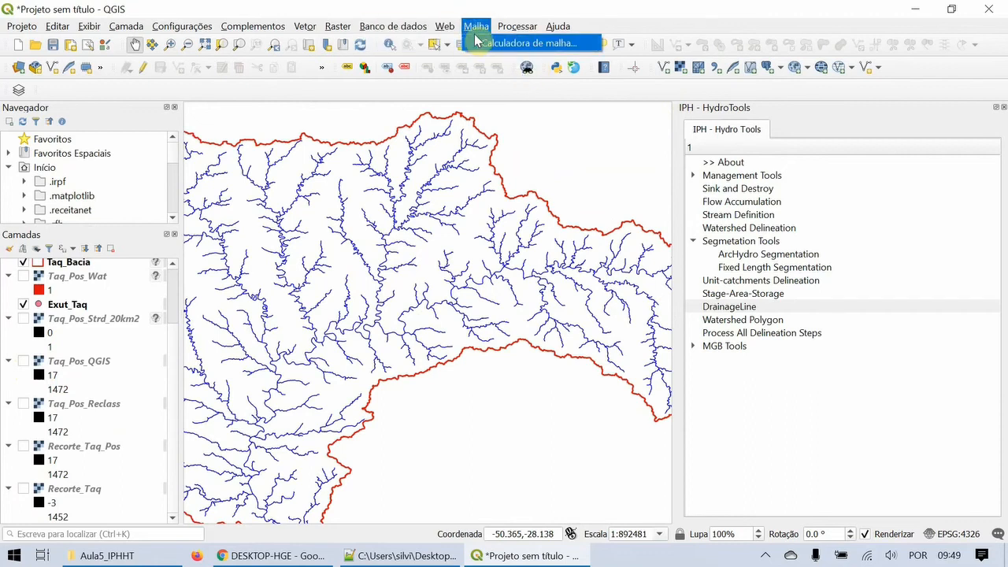
pyautogui.moveTo(448, 45)
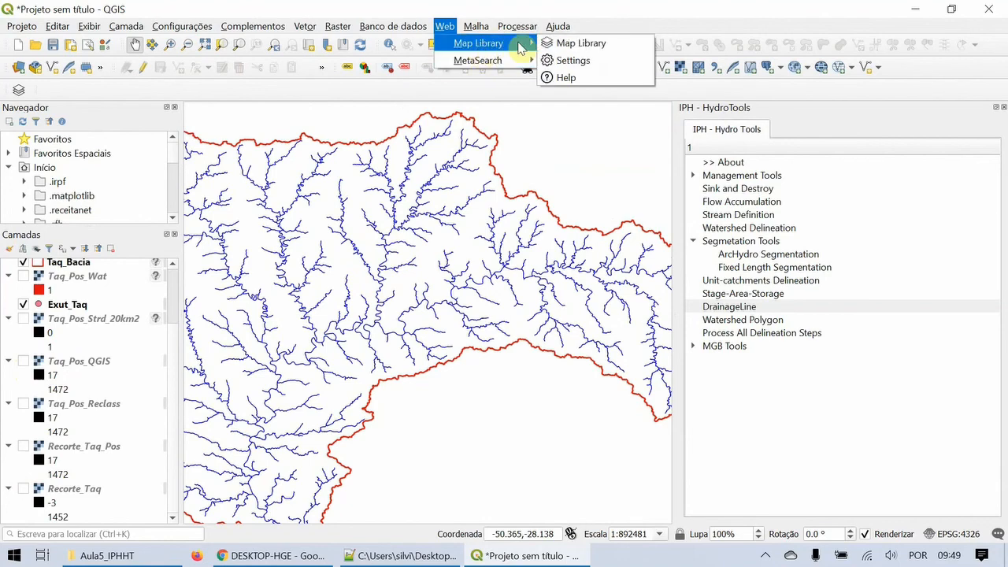
pyautogui.click(579, 43)
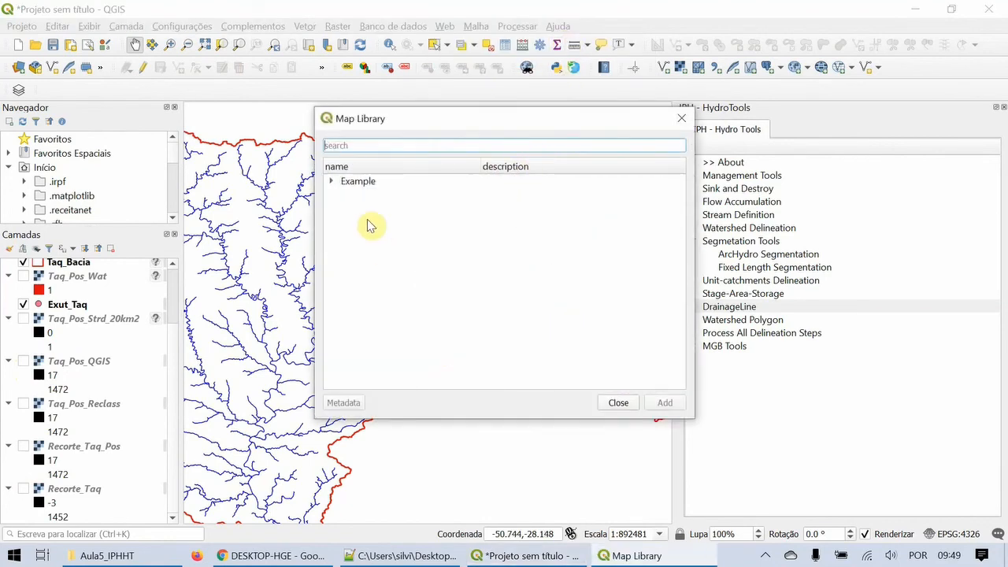
pyautogui.click(330, 182)
pyautogui.click(347, 195)
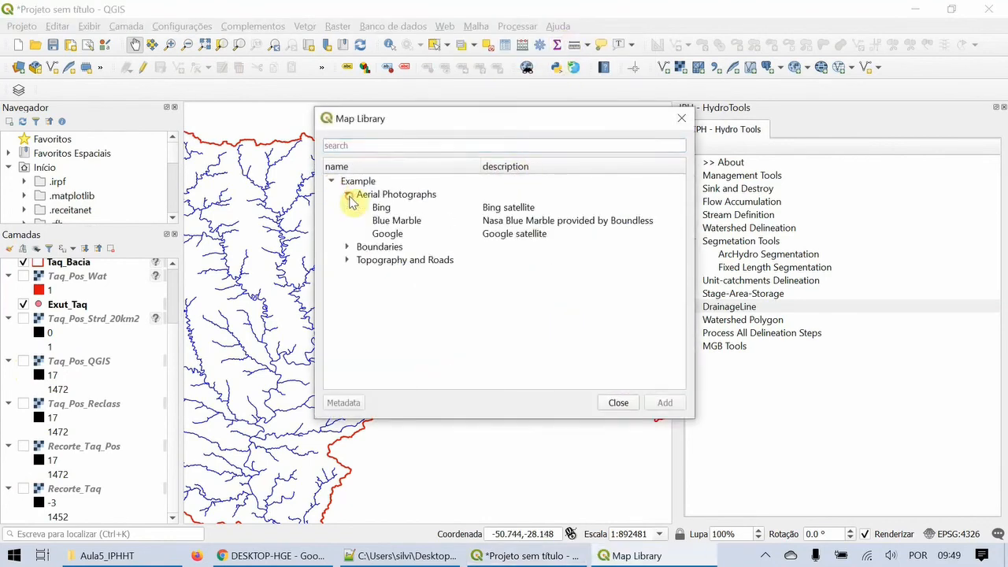
pyautogui.click(385, 235)
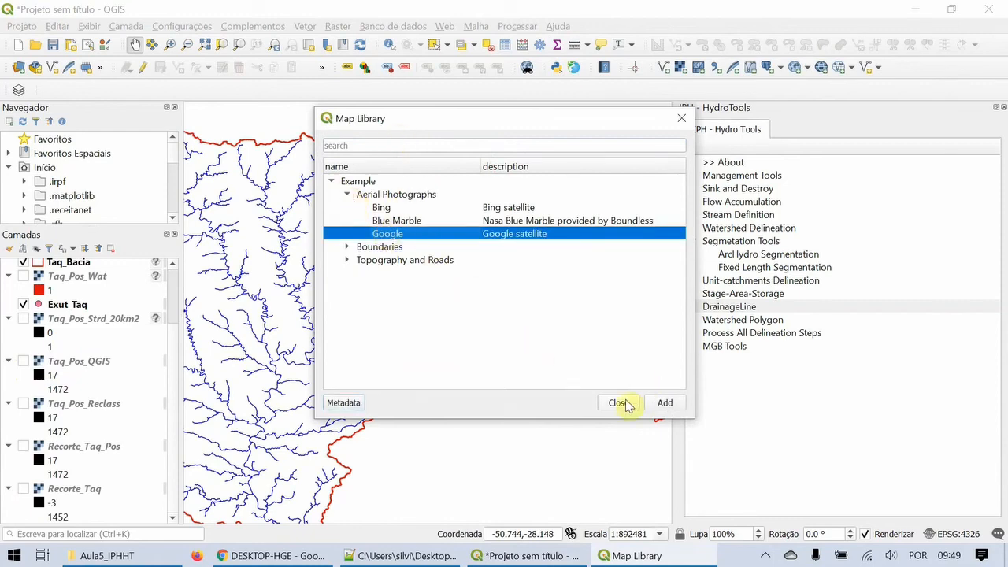
pyautogui.click(662, 404)
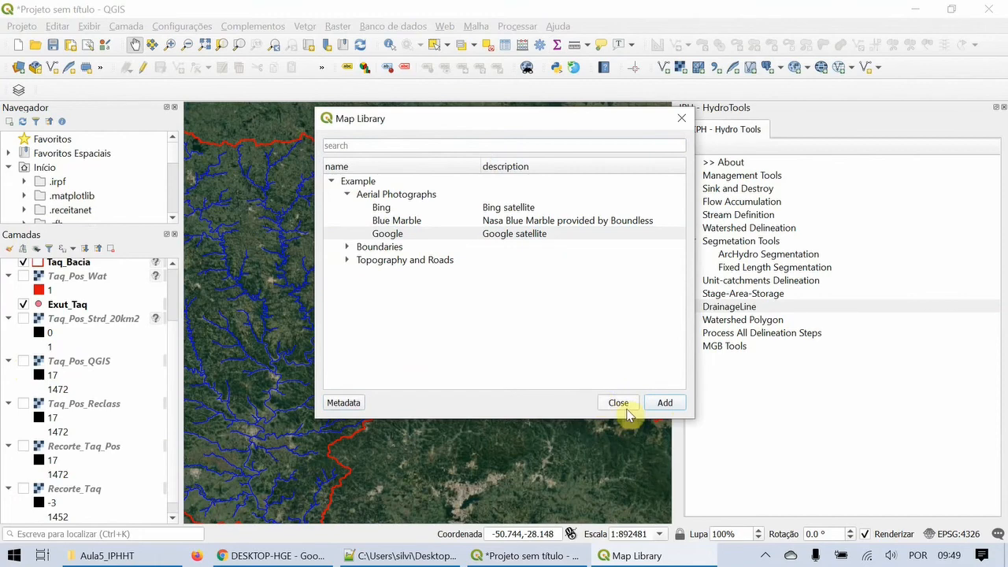
pyautogui.click(628, 409)
# - Reopen the Map Library to review where its base maps are found, and close it without adding another
pyautogui.click(445, 26)
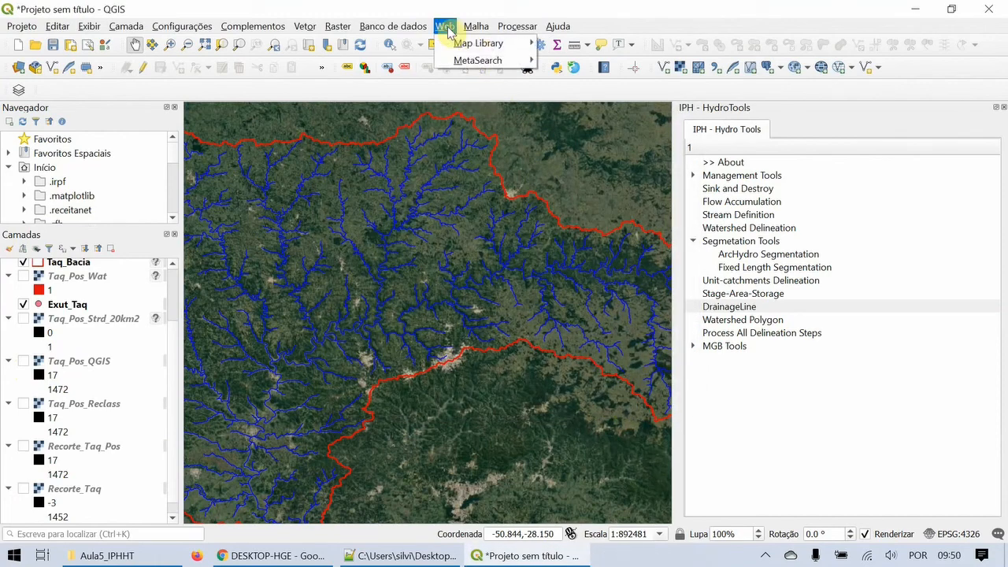
pyautogui.click(475, 26)
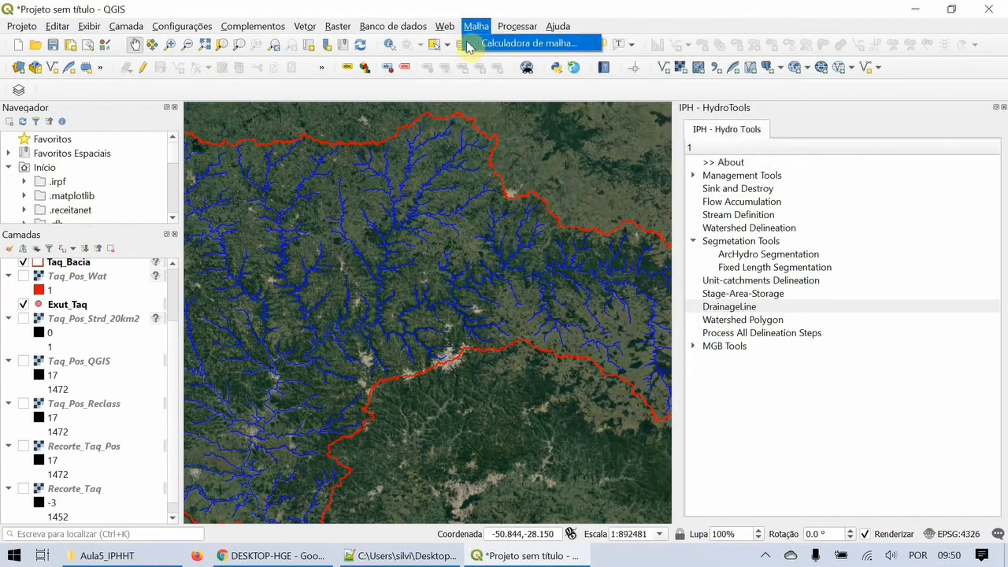
pyautogui.moveTo(446, 31)
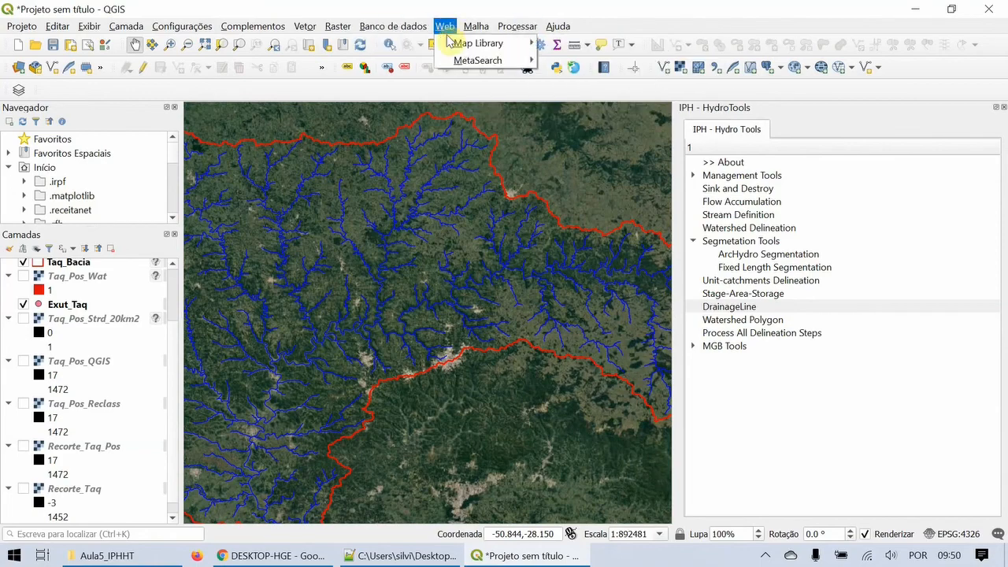
pyautogui.moveTo(488, 43)
pyautogui.click(566, 43)
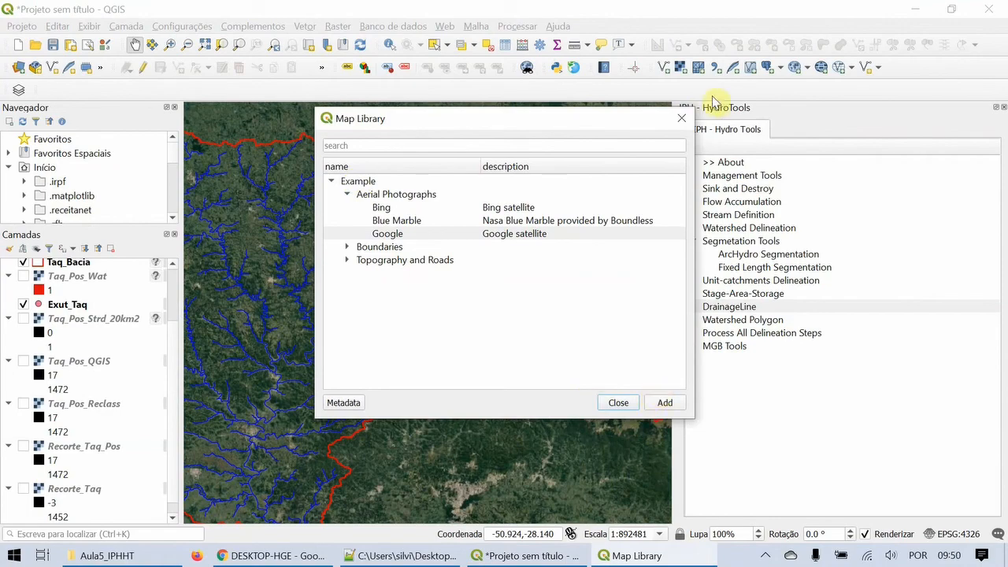
pyautogui.click(682, 120)
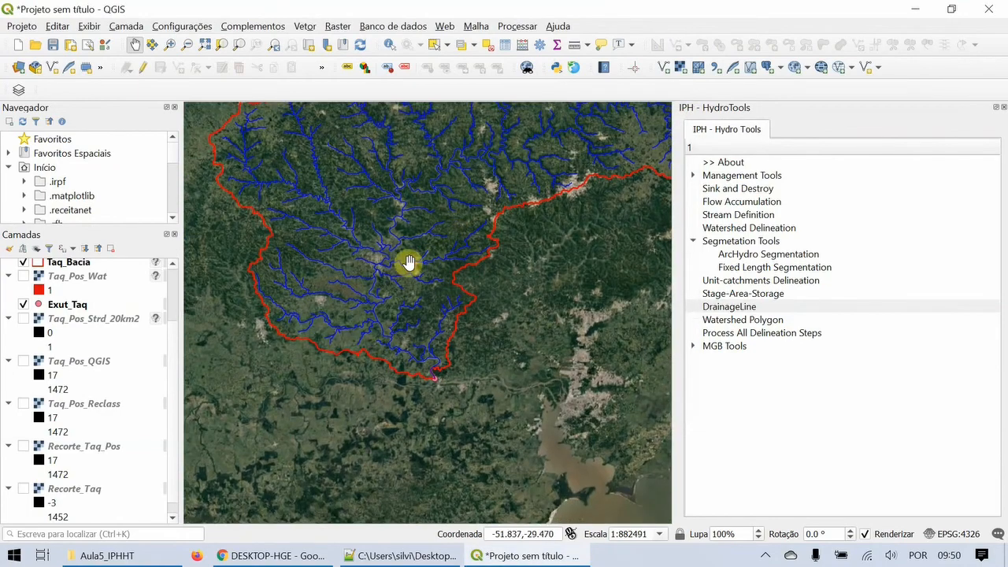
# - Compare the Taq_Rede drainage lines with the rivers in the satellite imagery, from close-up river reaches to the wider basin
pyautogui.scroll(4, 407, 262)
pyautogui.moveTo(268, 148); pyautogui.dragTo(511, 289)
pyautogui.moveTo(474, 237); pyautogui.dragTo(493, 324)
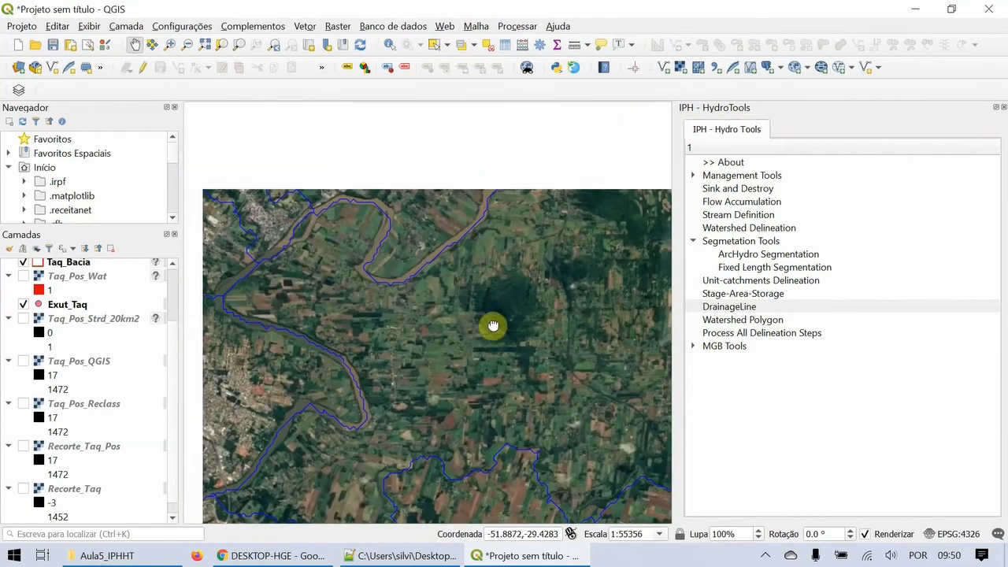
pyautogui.moveTo(519, 218); pyautogui.dragTo(481, 363)
pyautogui.moveTo(518, 222); pyautogui.dragTo(481, 407)
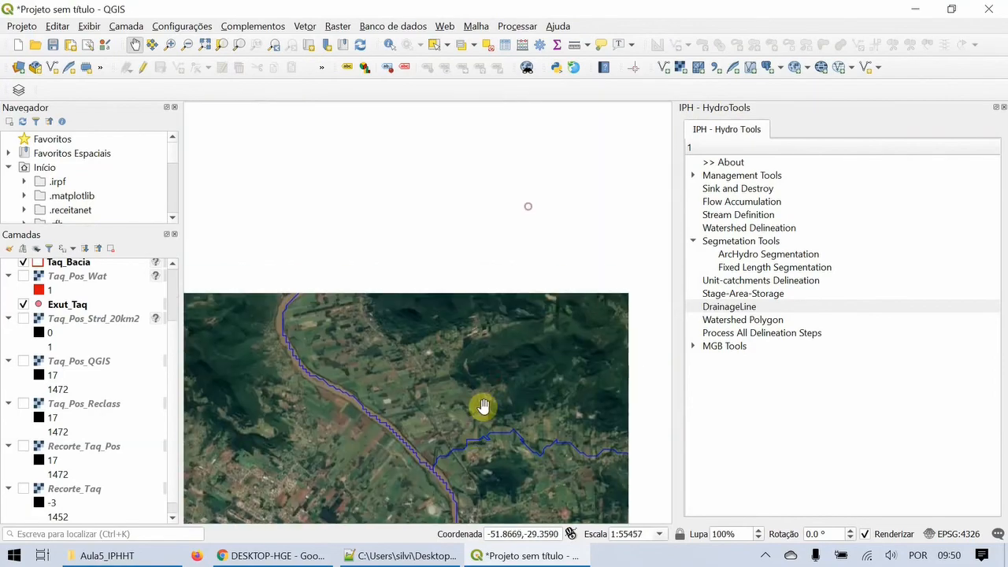
pyautogui.moveTo(510, 242); pyautogui.dragTo(443, 464)
pyautogui.moveTo(524, 211); pyautogui.dragTo(460, 443)
pyautogui.moveTo(431, 223); pyautogui.dragTo(425, 425)
pyautogui.moveTo(508, 331); pyautogui.dragTo(223, 286)
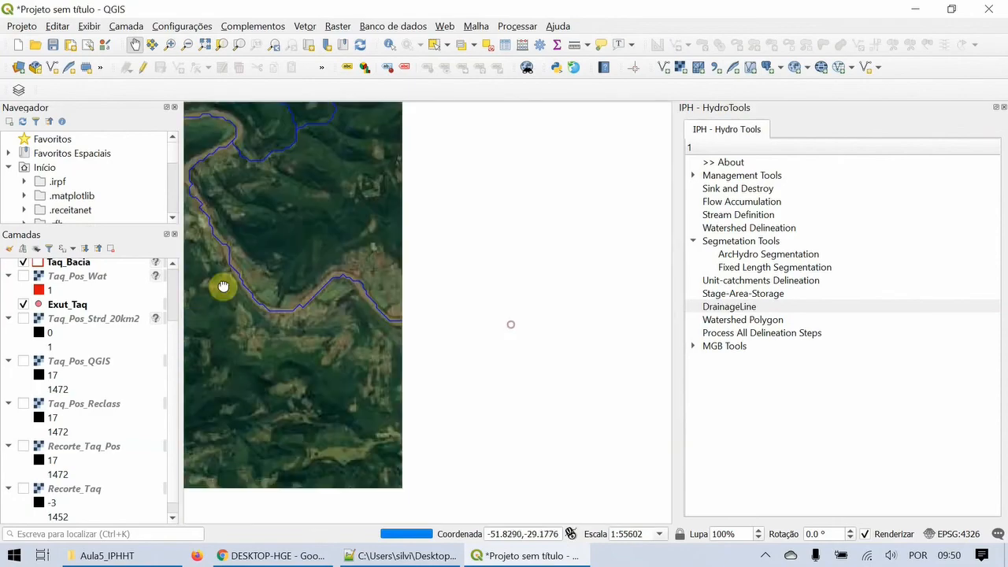
pyautogui.moveTo(517, 302); pyautogui.dragTo(352, 426)
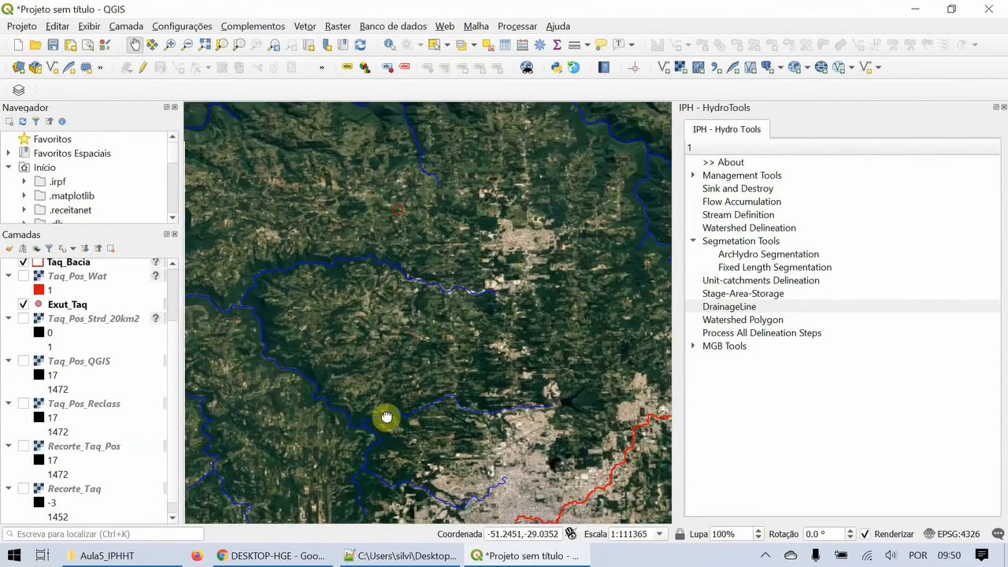
pyautogui.moveTo(387, 417); pyautogui.dragTo(380, 364)
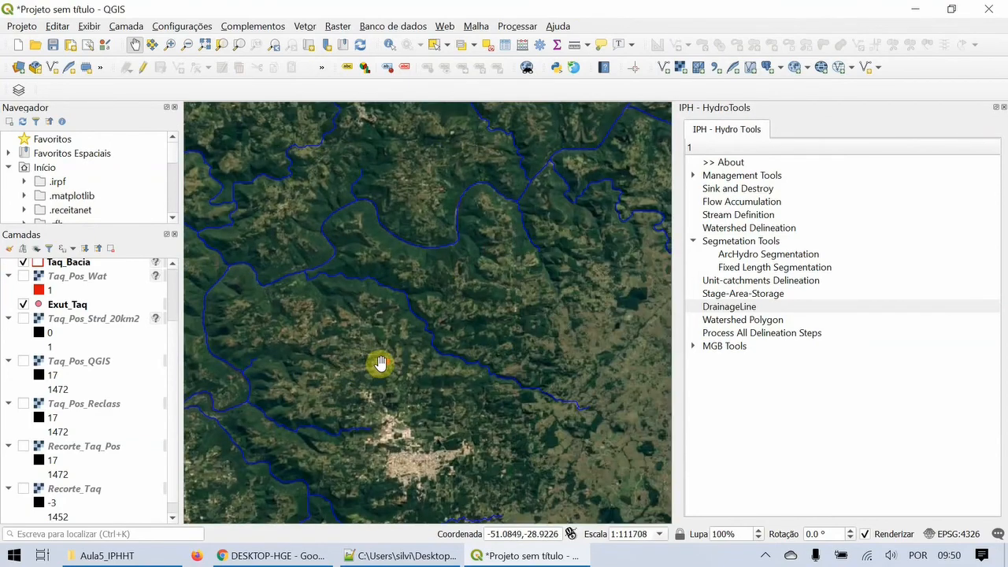
pyautogui.scroll(-2, 380, 364)
pyautogui.moveTo(538, 370); pyautogui.dragTo(213, 250)
pyautogui.moveTo(370, 300); pyautogui.dragTo(448, 355)
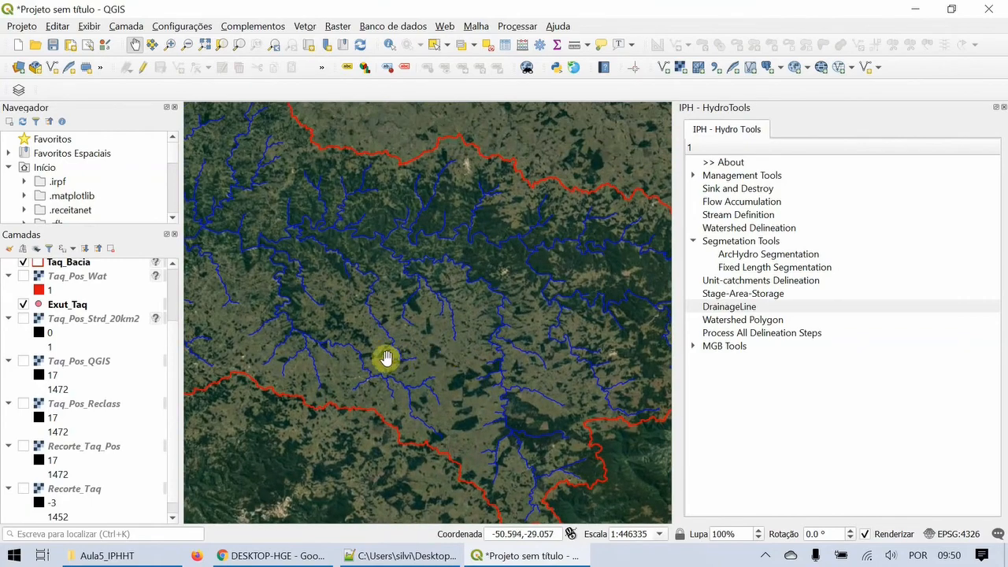
pyautogui.moveTo(371, 340); pyautogui.dragTo(573, 278)
pyautogui.moveTo(549, 194); pyautogui.dragTo(578, 128)
pyautogui.moveTo(448, 422); pyautogui.dragTo(428, 300)
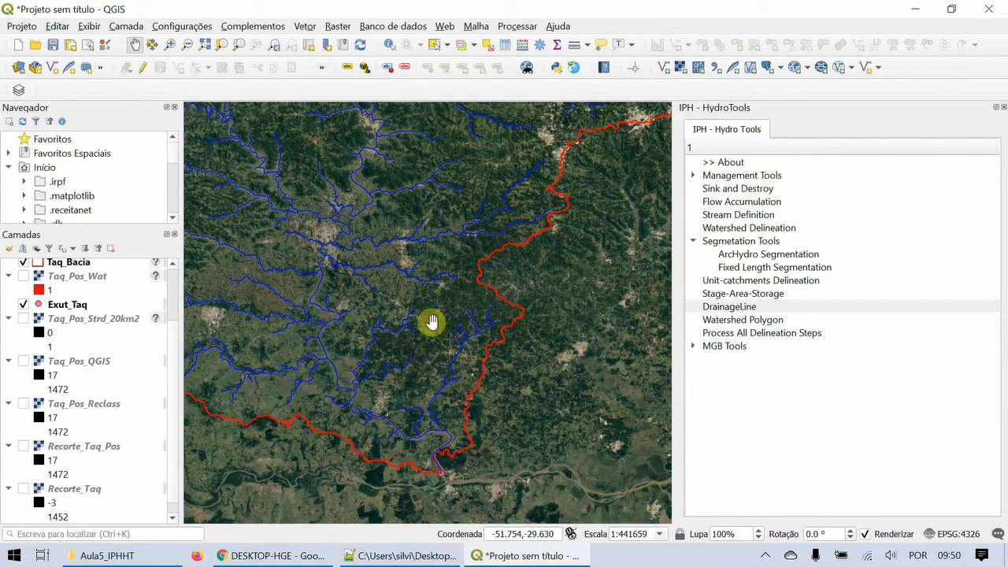
# - Collapse the segmentation tools group, check the management tools, and open the Stage-Area-Storage tool in IPH HydroTools
pyautogui.click(692, 240)
pyautogui.click(693, 176)
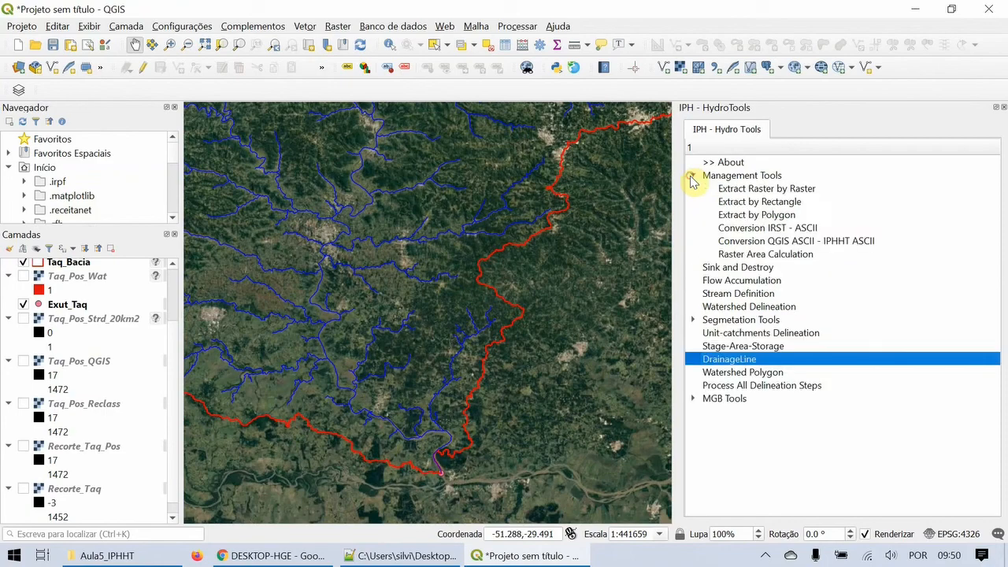
pyautogui.click(693, 175)
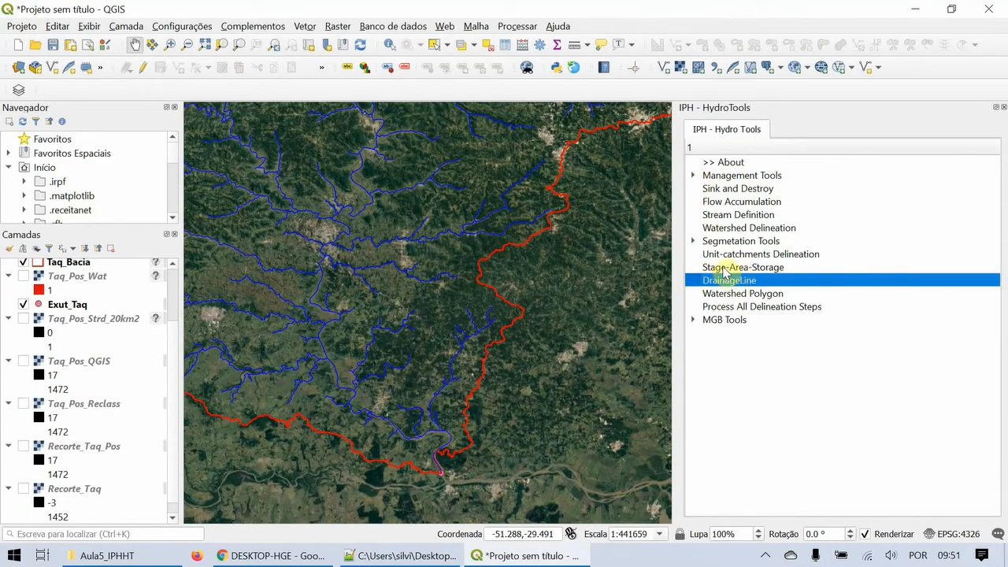
pyautogui.click(724, 269)
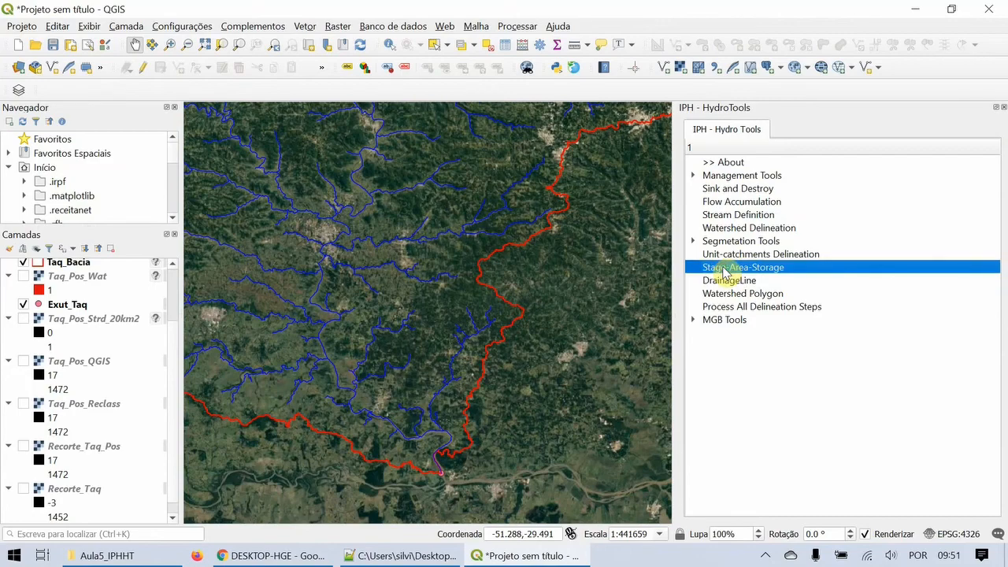
pyautogui.doubleClick(724, 269)
pyautogui.moveTo(252, 83); pyautogui.dragTo(383, 145)
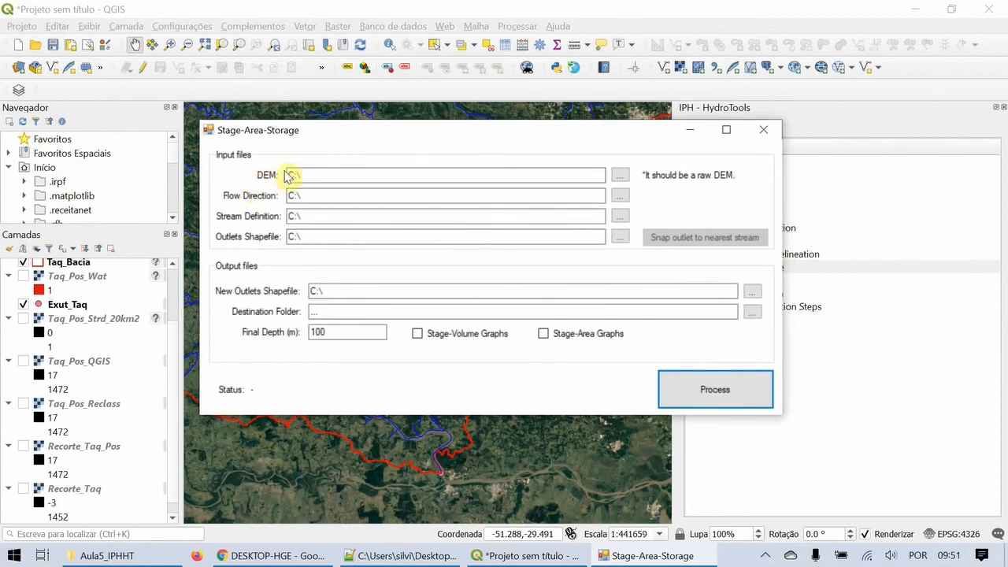
# - Load Taq_Pos_IPHHT.asc from the Aula5_IPHHT folder as the raw DEM for the Stage-Area-Storage tool
pyautogui.click(622, 176)
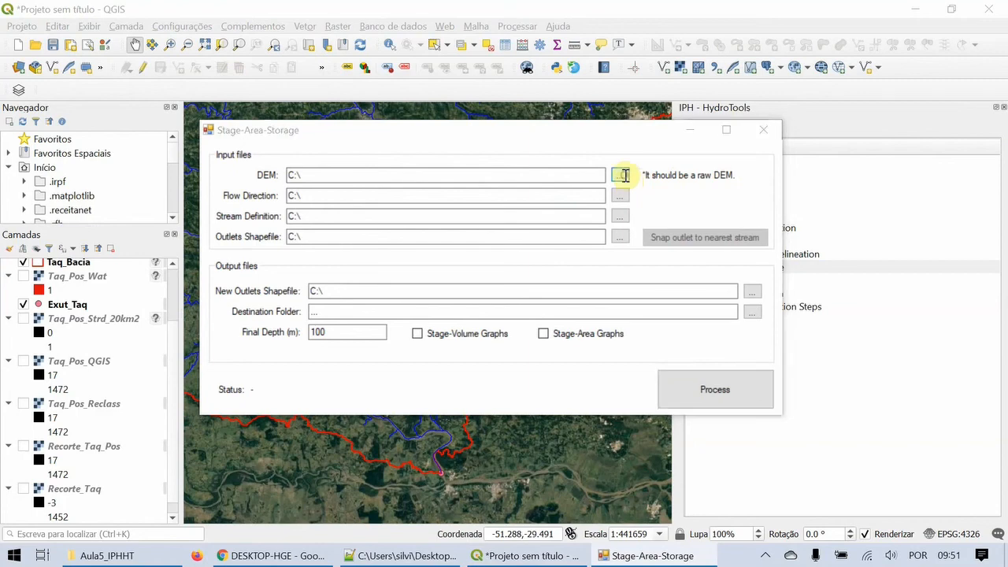
pyautogui.scroll(3, 319, 307)
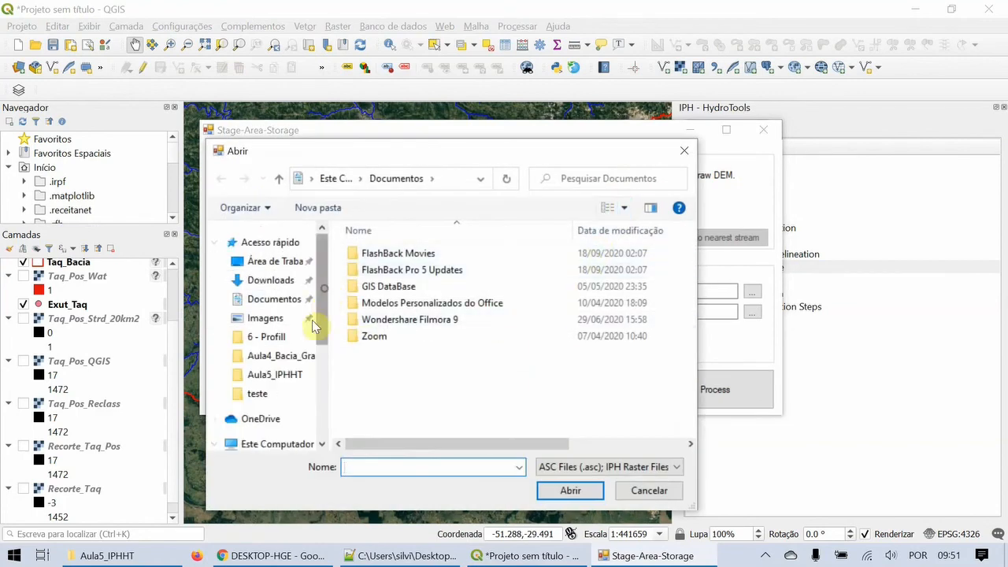
pyautogui.click(267, 375)
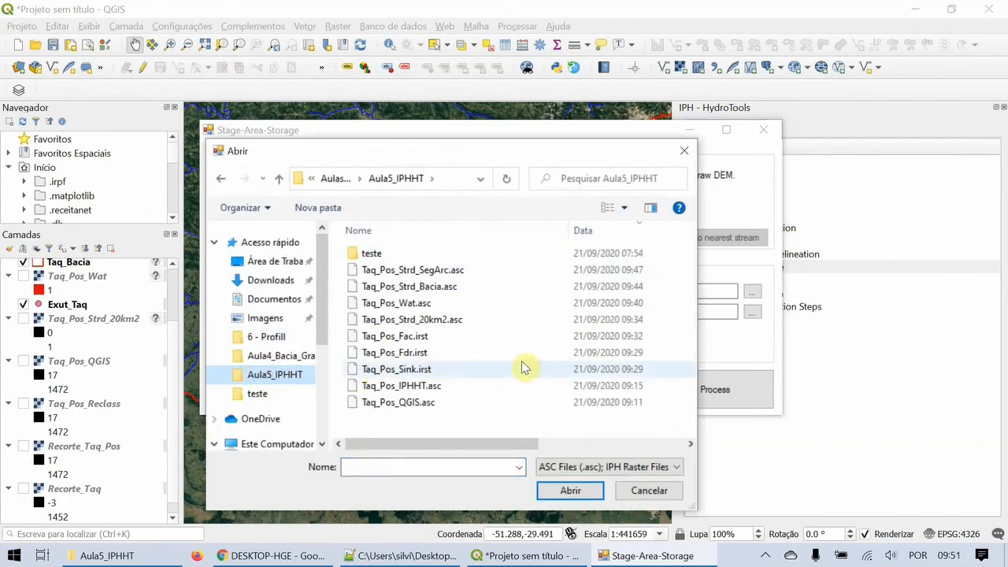
pyautogui.click(408, 387)
pyautogui.click(572, 490)
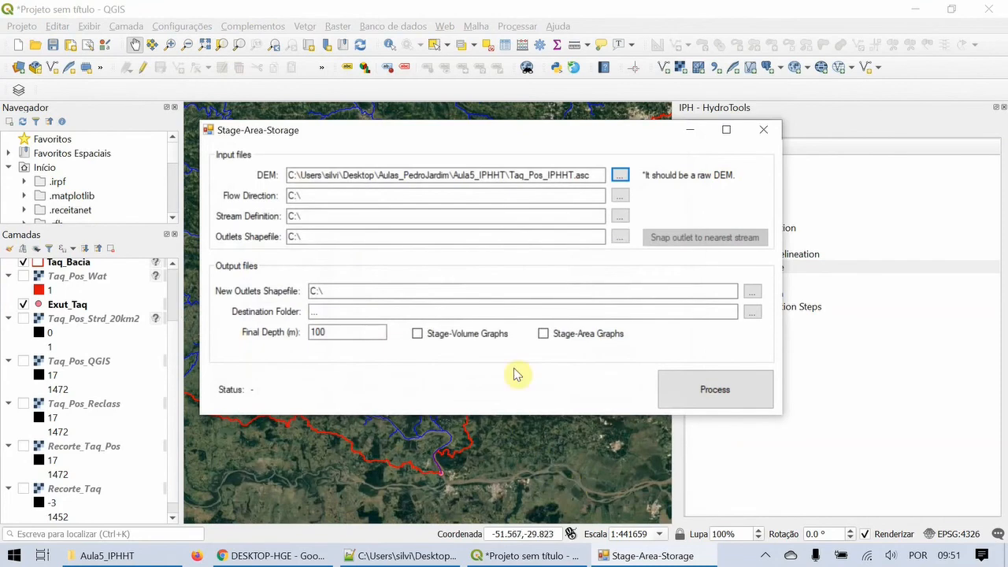
# - Set the flow direction input to Taq_Pos_Fdr.irst and the stream definition input to Taq_Pos_Strd_Bacia.asc
pyautogui.click(620, 195)
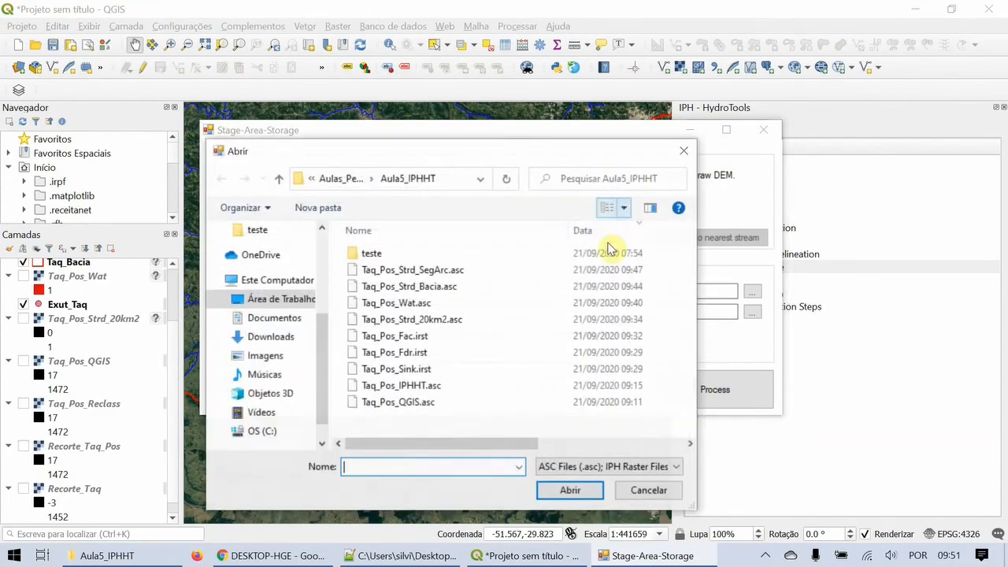
pyautogui.click(411, 356)
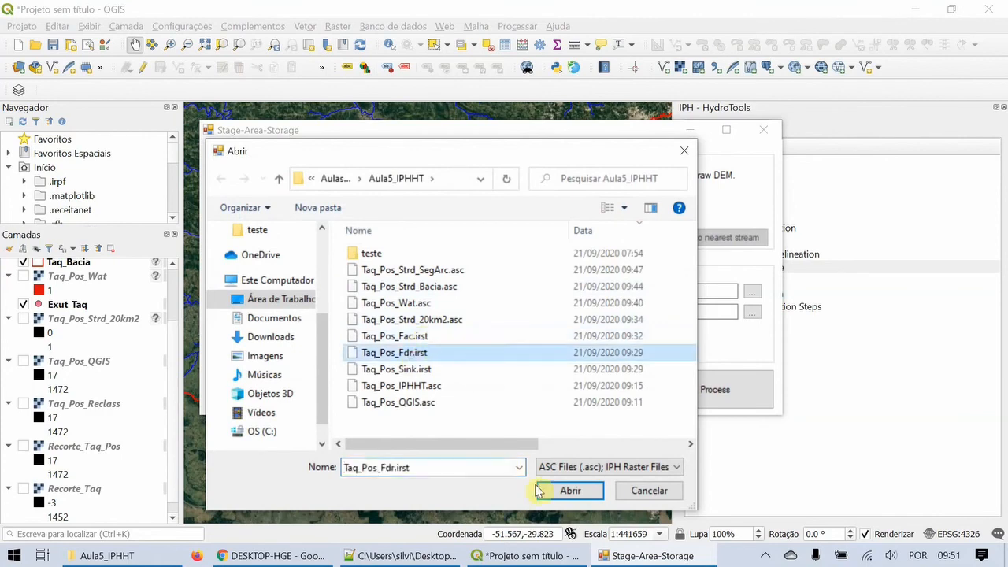
pyautogui.click(564, 490)
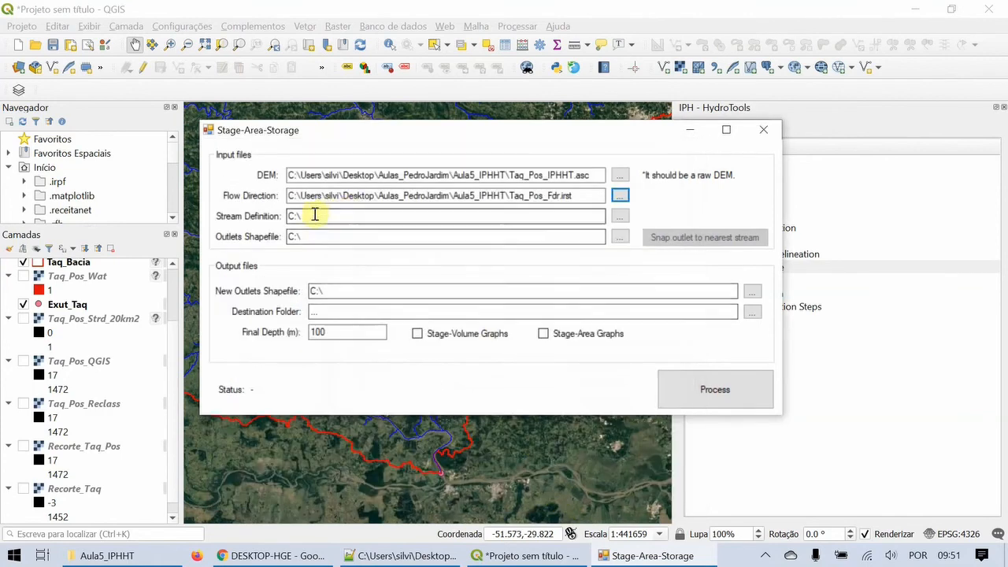
pyautogui.click(621, 217)
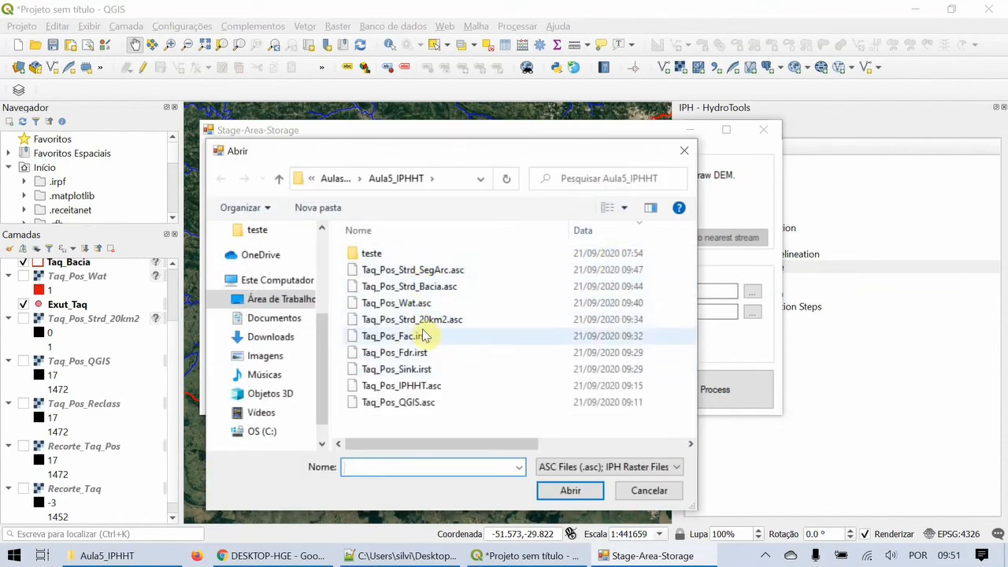
pyautogui.click(418, 286)
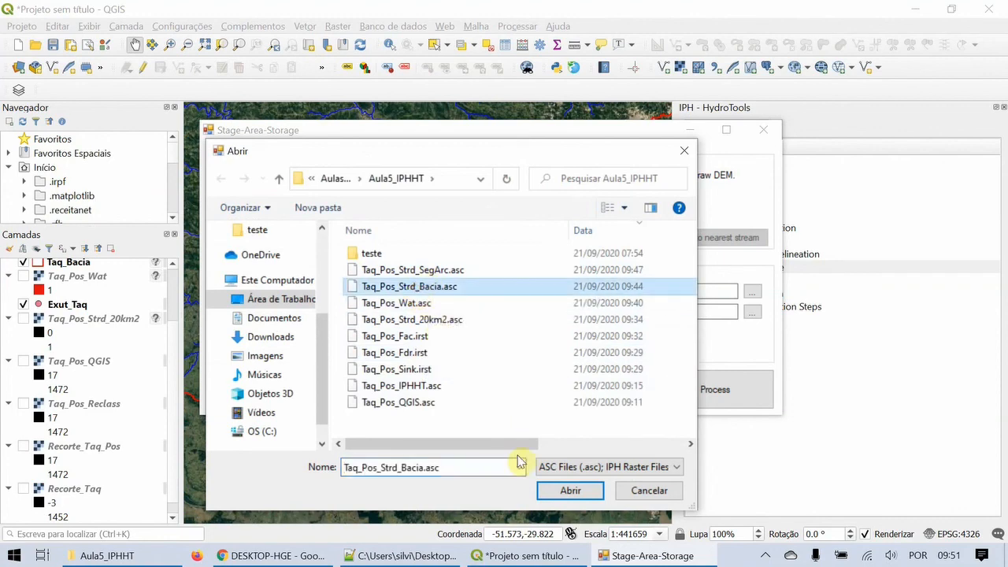
pyautogui.click(564, 501)
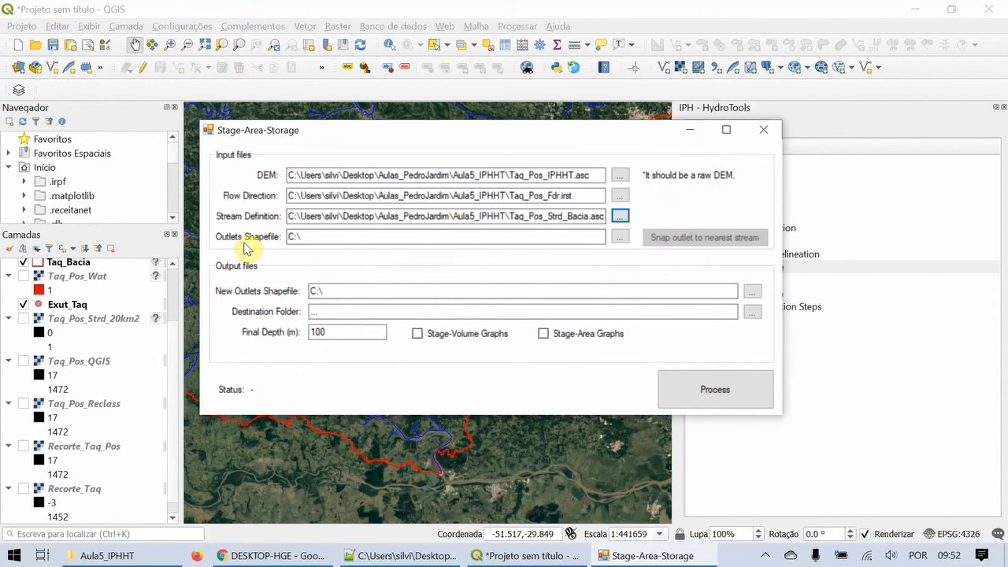
# - Set Exut_Taq.shp as the outlets shapefile and Exut_Taq_Snap.shp as the new outlets shapefile
pyautogui.click(311, 239)
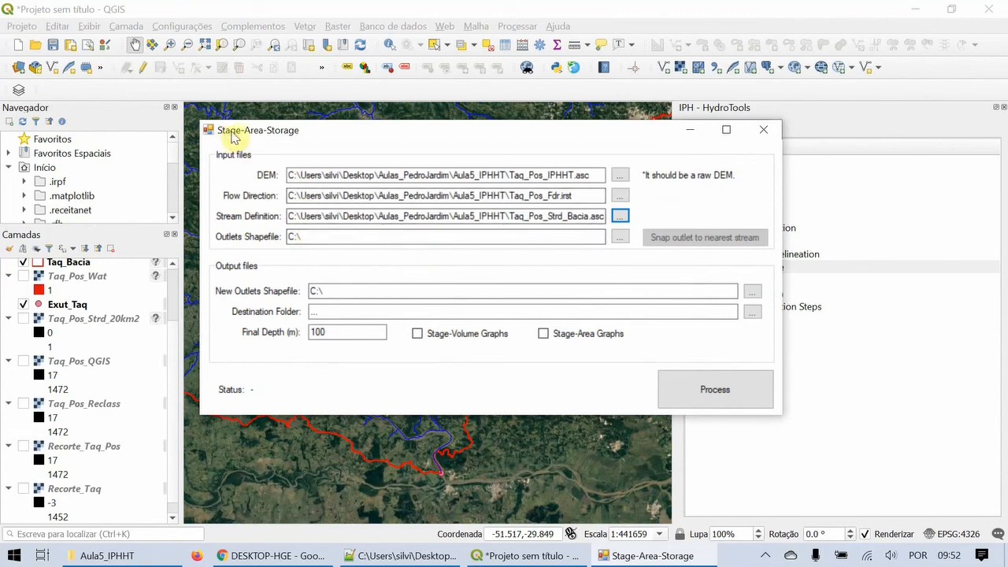
pyautogui.click(619, 237)
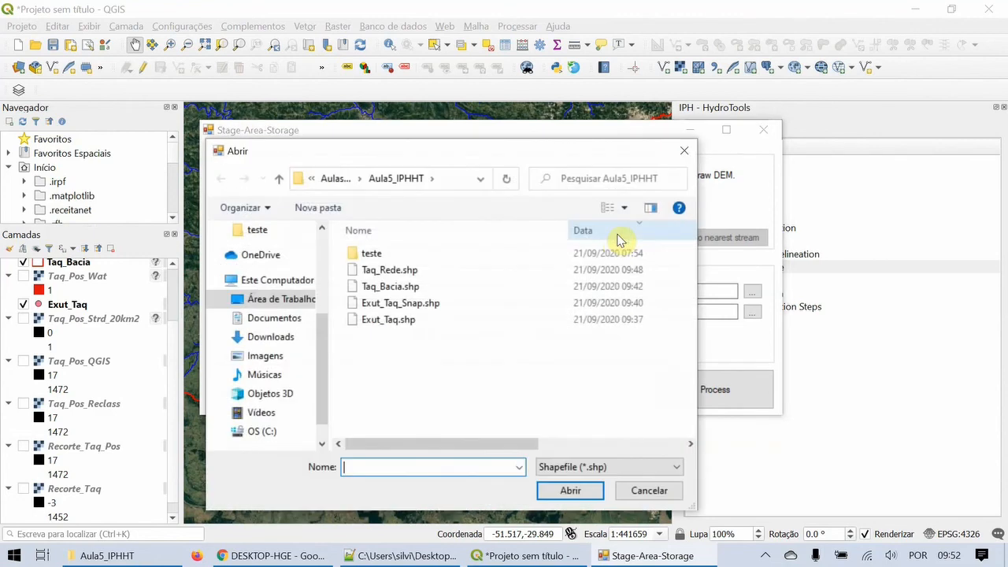
pyautogui.doubleClick(383, 321)
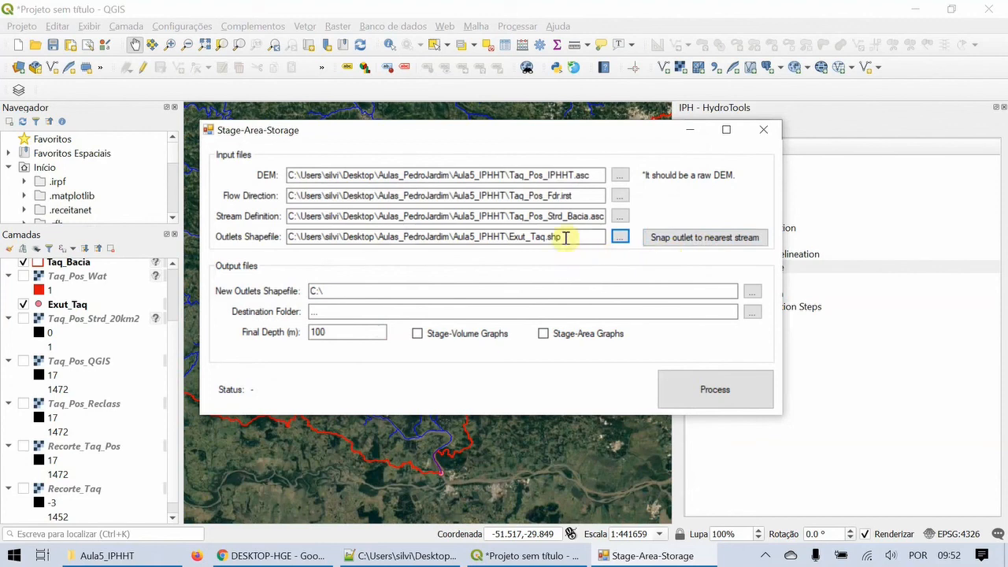
pyautogui.click(752, 295)
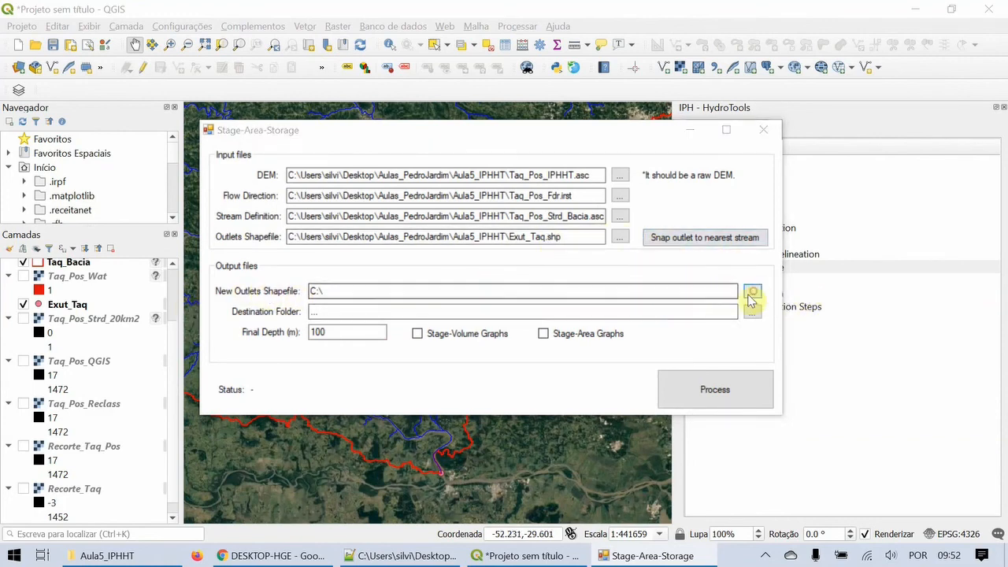
pyautogui.click(423, 303)
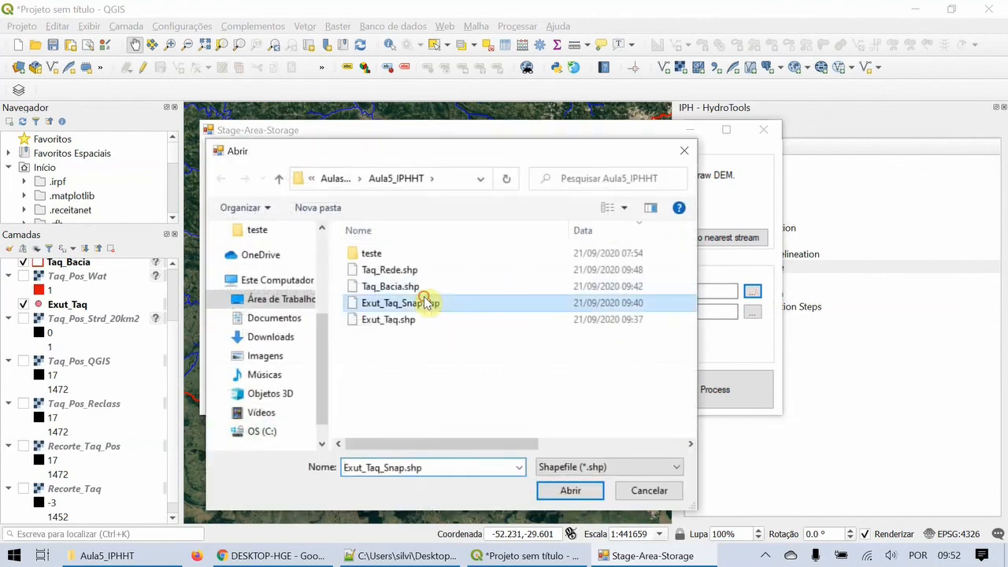
pyautogui.click(570, 492)
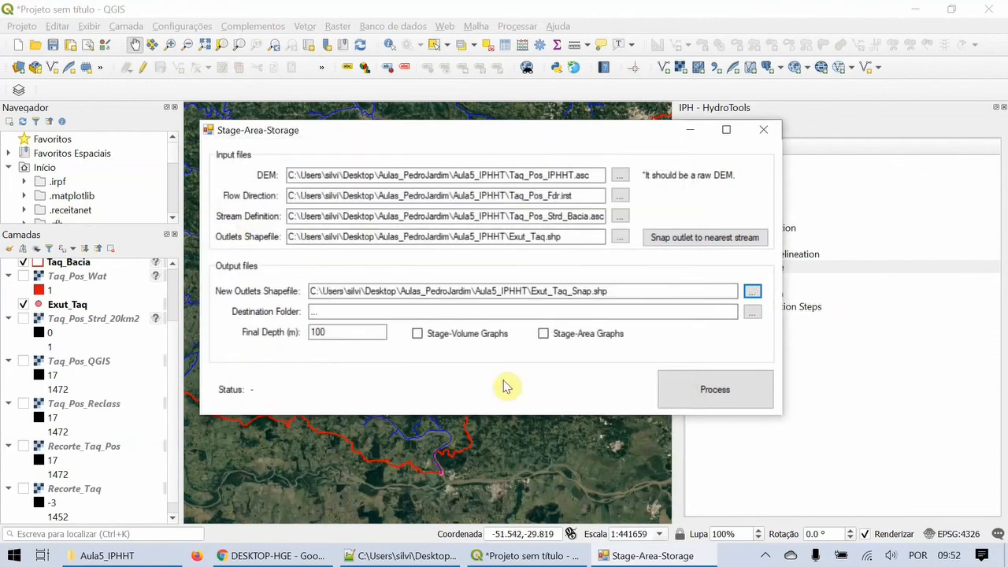
# - Choose the Aula5_IPHHT folder on the desktop as the destination folder for the output files
pyautogui.click(353, 314)
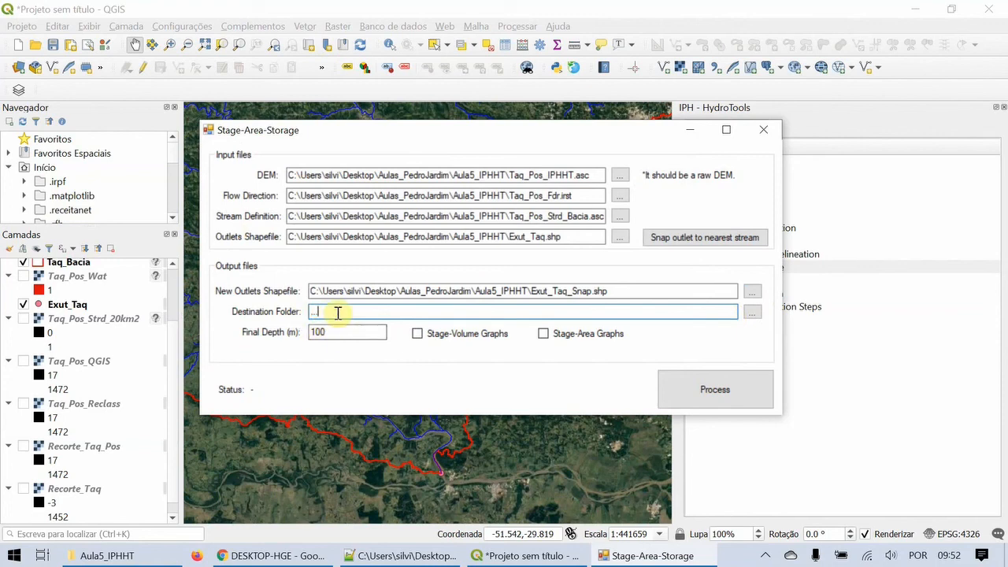
pyautogui.click(752, 313)
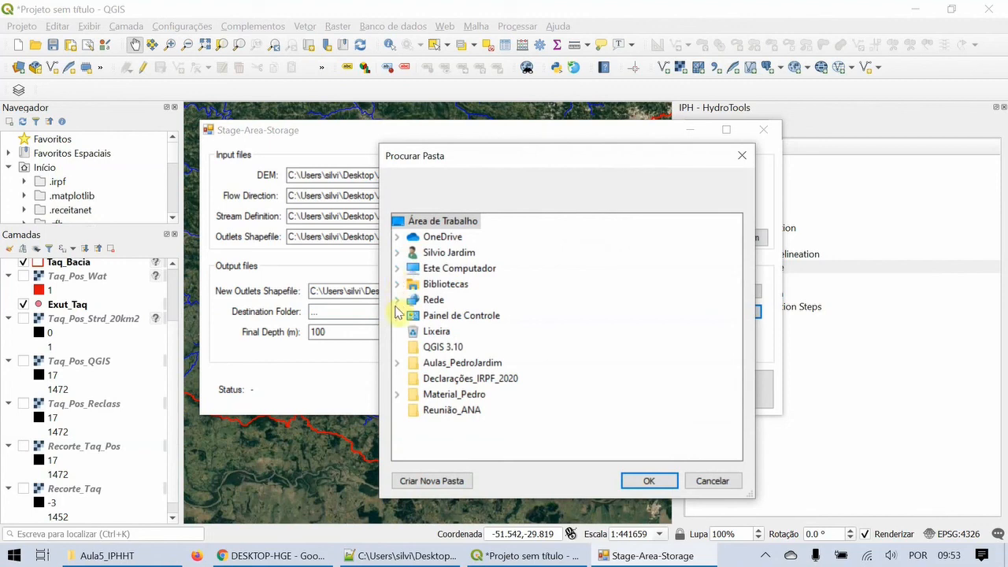
pyautogui.click(397, 252)
pyautogui.click(411, 301)
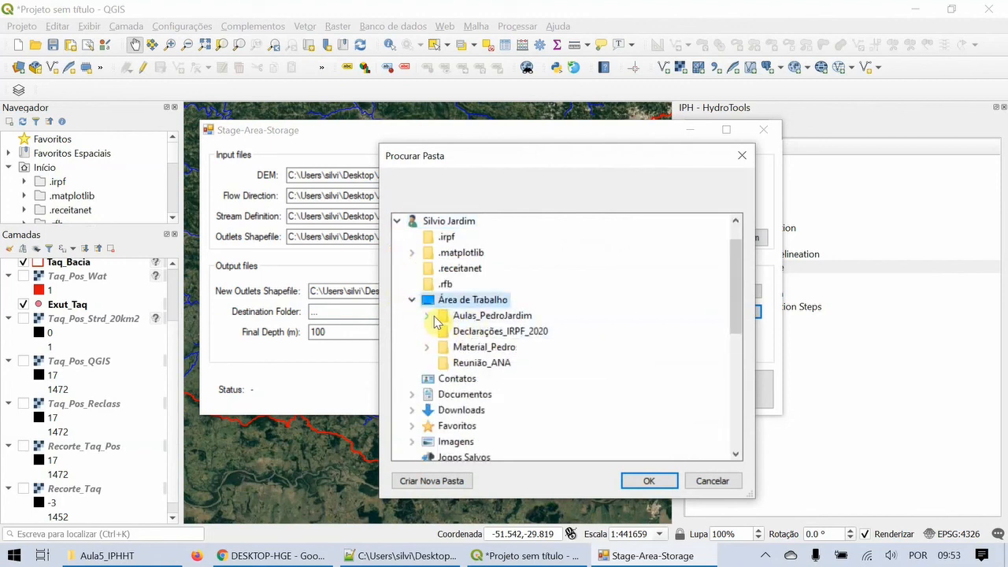
pyautogui.click(427, 315)
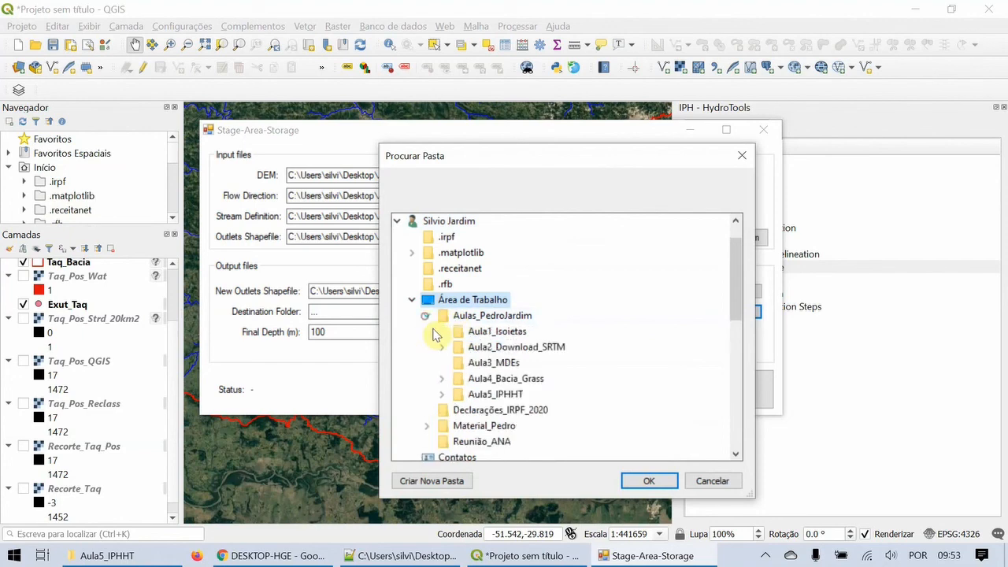
pyautogui.click(484, 392)
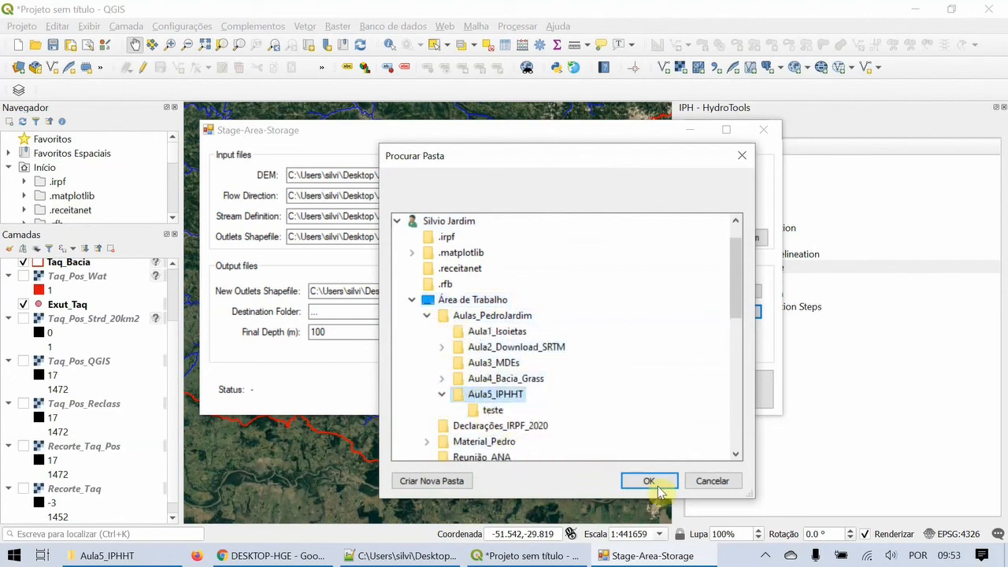
pyautogui.click(649, 481)
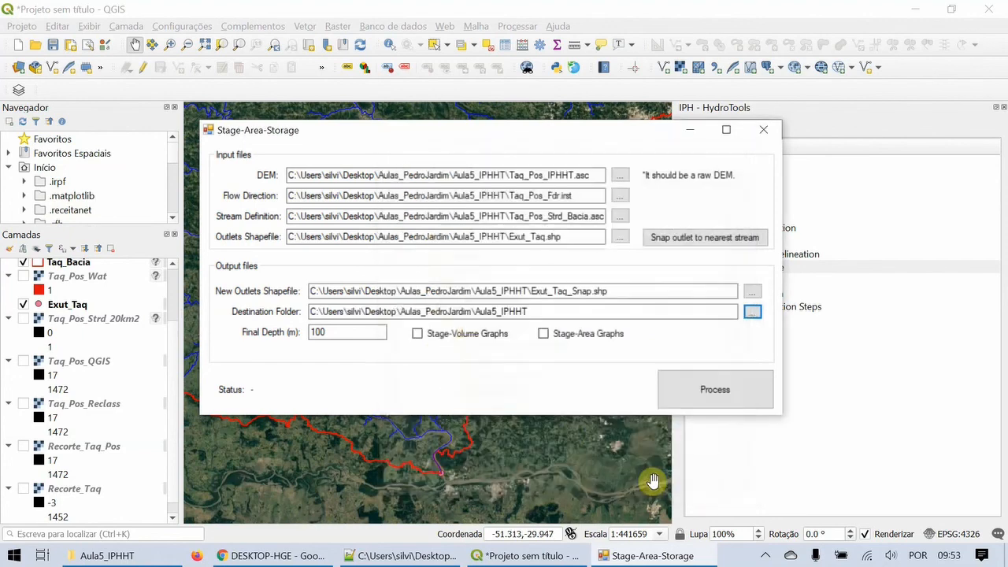
# - Set the final depth to 50 m and enable both the Stage-Volume and Stage-Area graphs
pyautogui.click(322, 333)
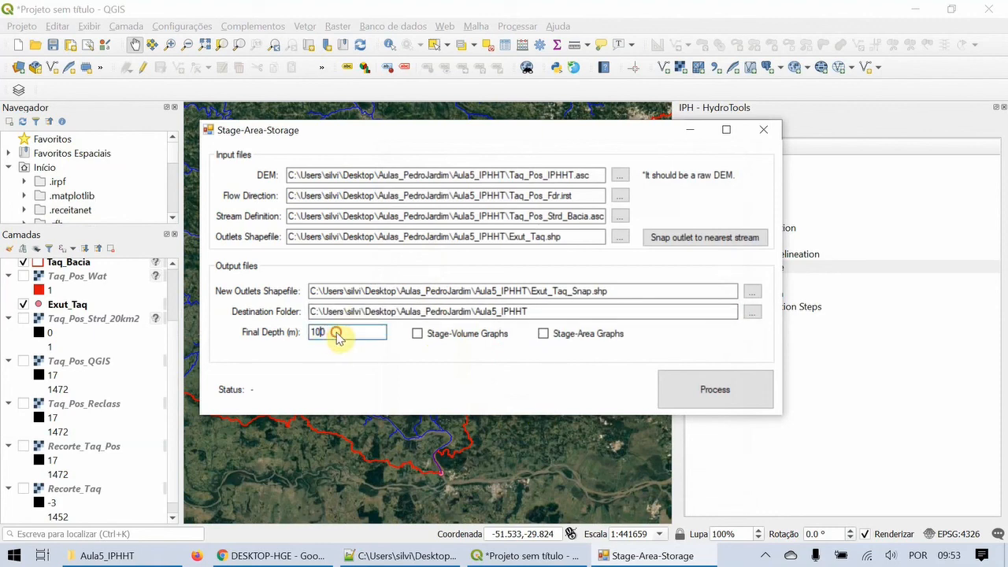
pyautogui.moveTo(337, 333); pyautogui.dragTo(292, 337)
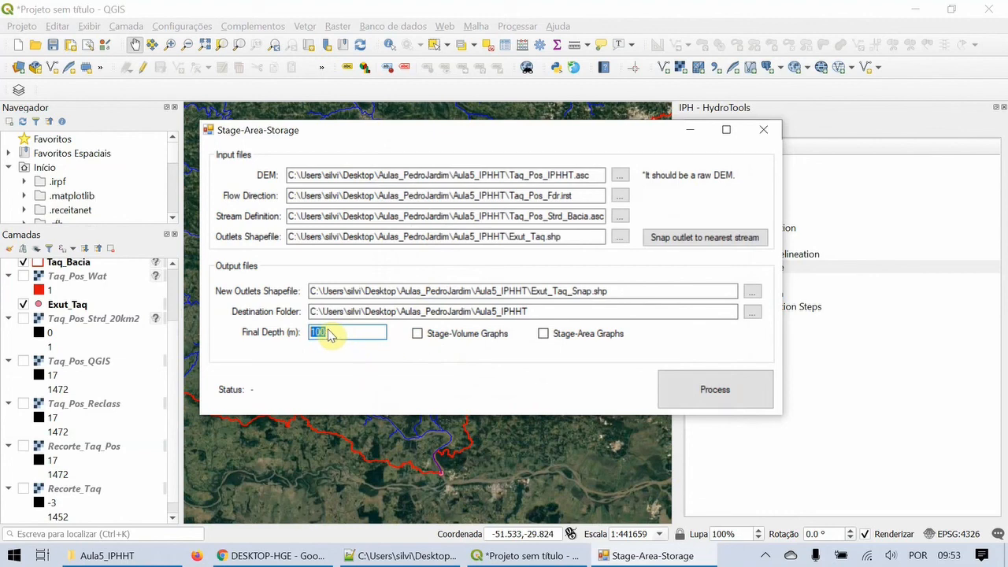
pyautogui.write('50')
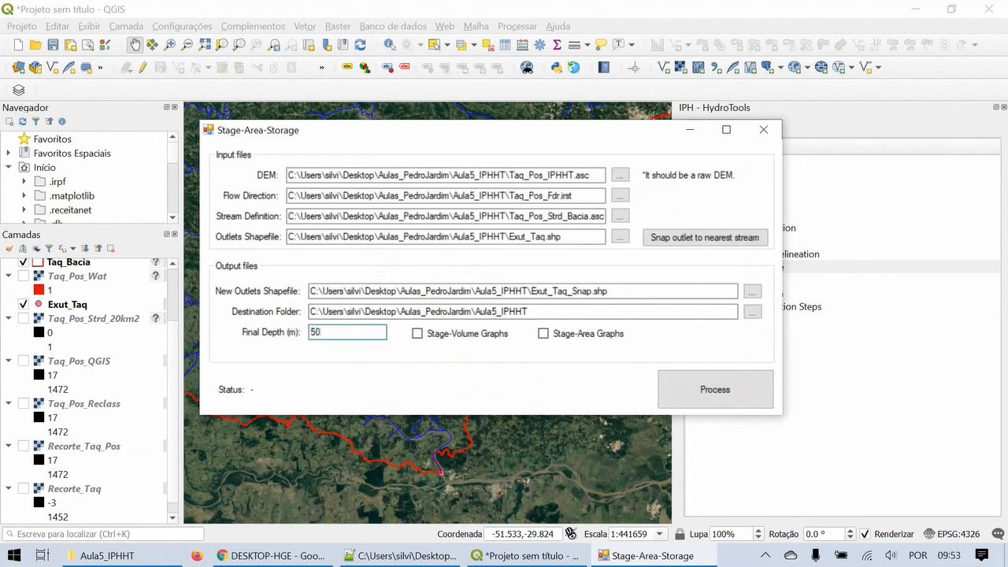
pyautogui.click(435, 338)
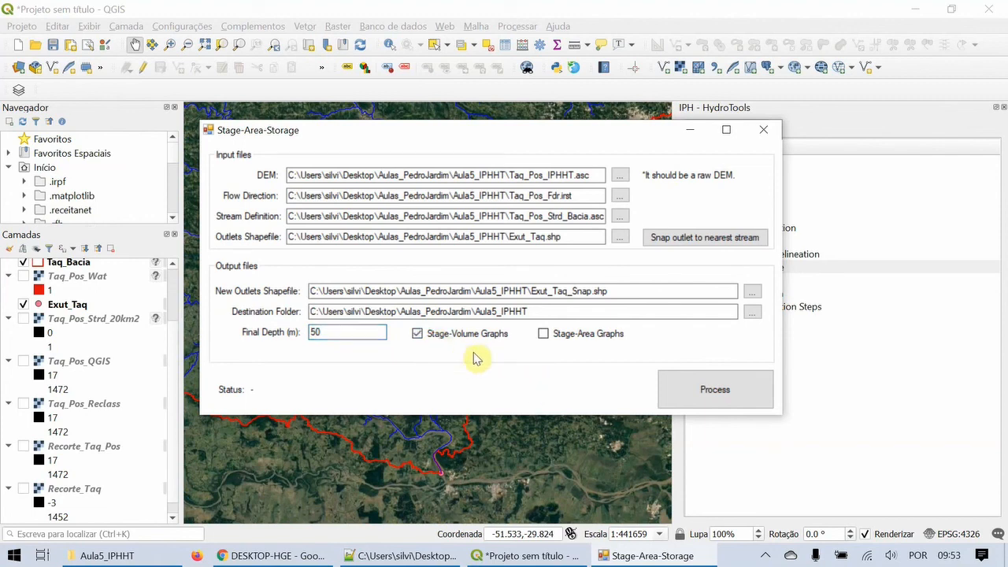
pyautogui.click(545, 335)
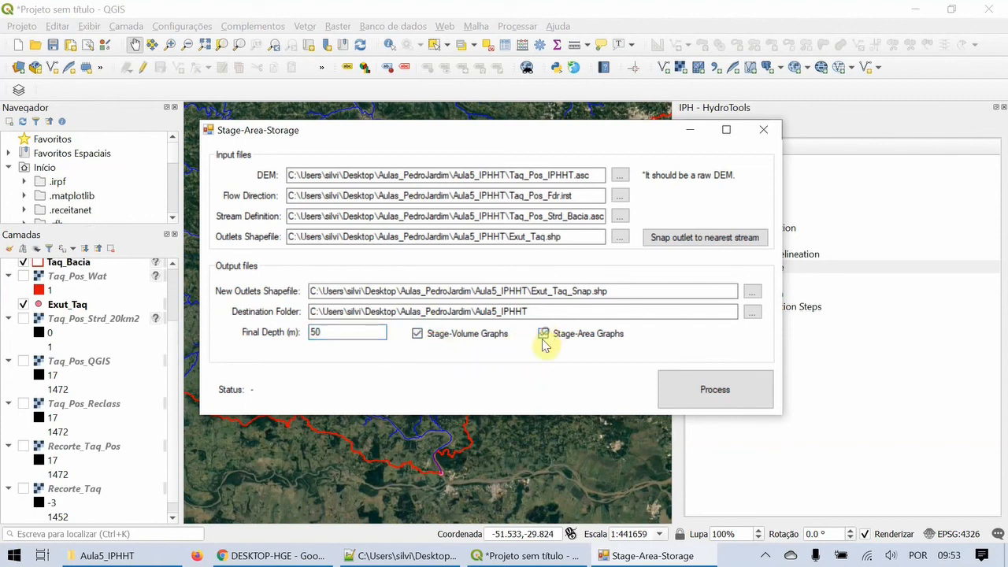
# - Run the Stage-Area-Storage processing and rearrange the graph windows to view the depth-volume and depth-area curves
pyautogui.click(687, 399)
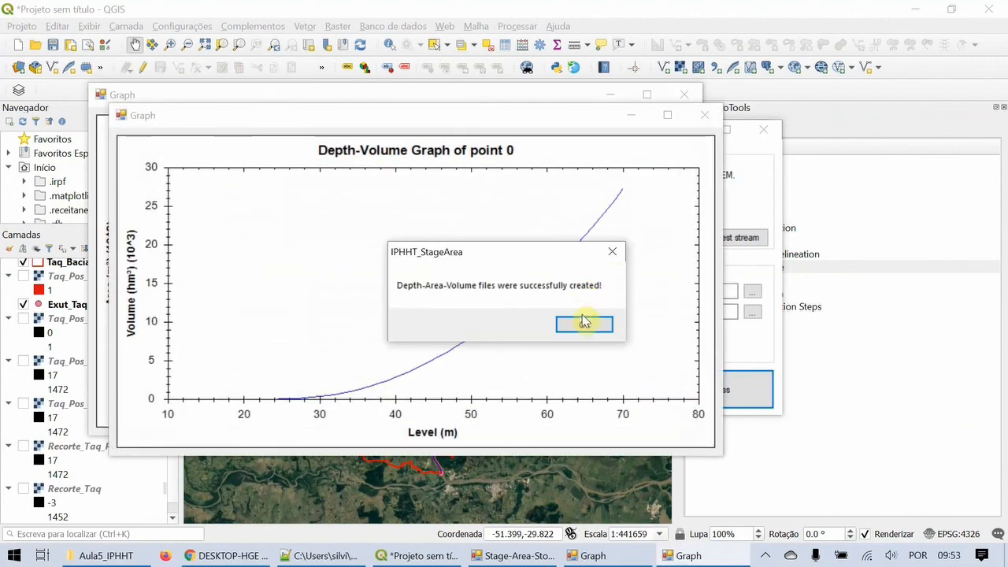
pyautogui.click(584, 330)
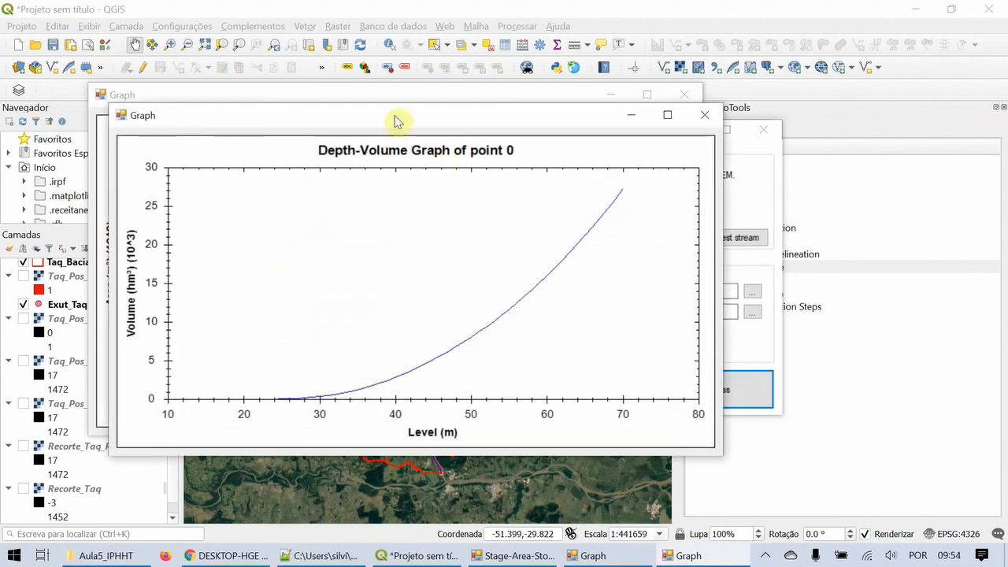
pyautogui.moveTo(397, 123)
pyautogui.mouseDown()
pyautogui.moveTo(530, 234)
pyautogui.moveTo(547, 205)
pyautogui.moveTo(436, 150)
pyautogui.moveTo(408, 122)
pyautogui.mouseUp()
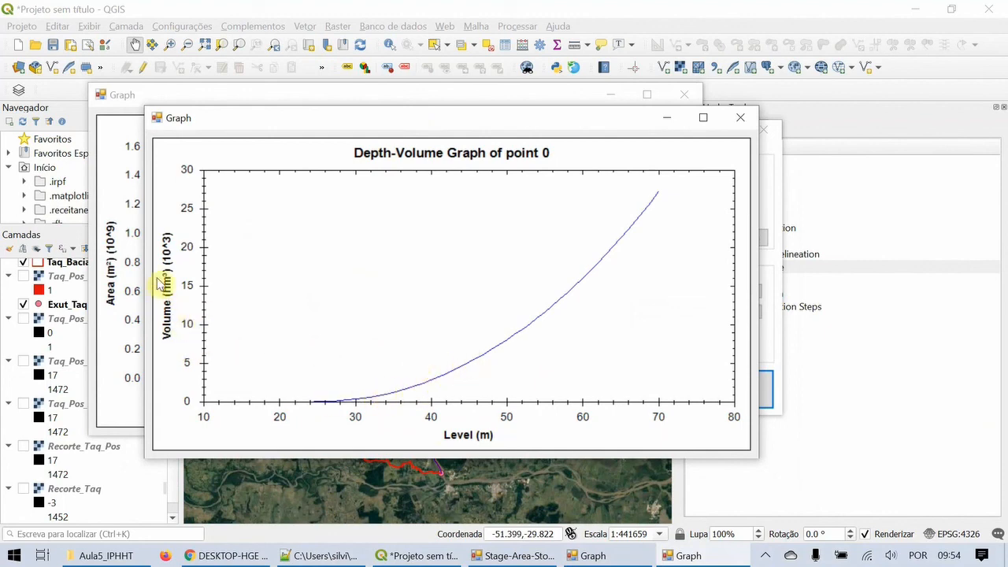
pyautogui.moveTo(618, 123); pyautogui.dragTo(691, 199)
pyautogui.click(527, 102)
pyautogui.moveTo(527, 101); pyautogui.dragTo(591, 111)
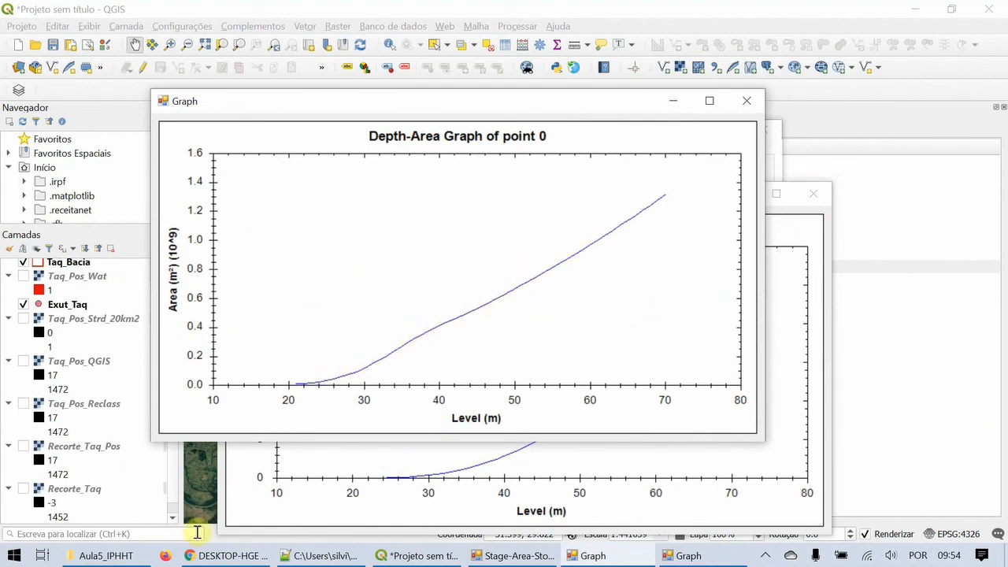
# - Open Outlet_0.txt from the Aula5_IPHHT folder in Notepad++ and examine the first dam-level rows of its table
pyautogui.click(110, 555)
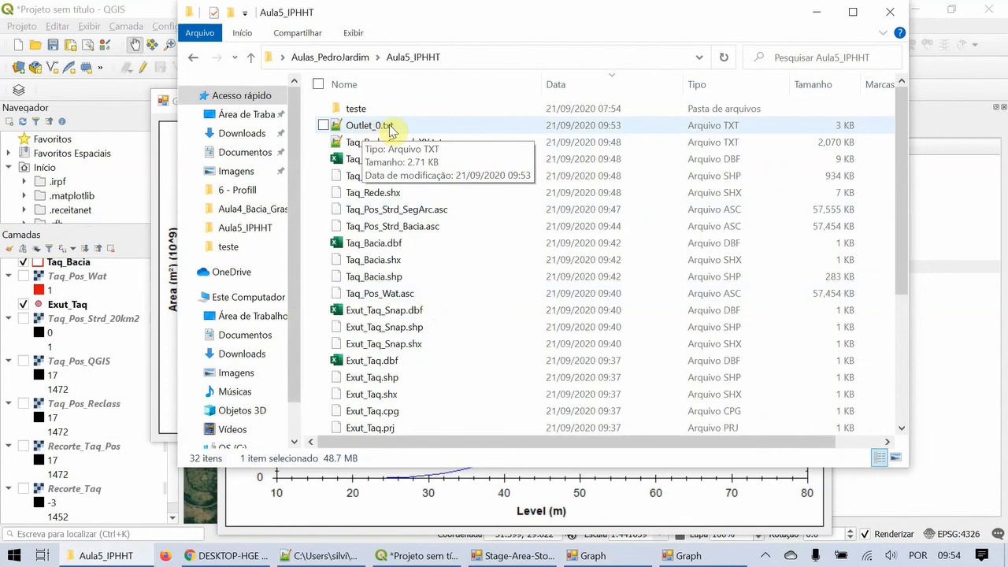
pyautogui.doubleClick(389, 130)
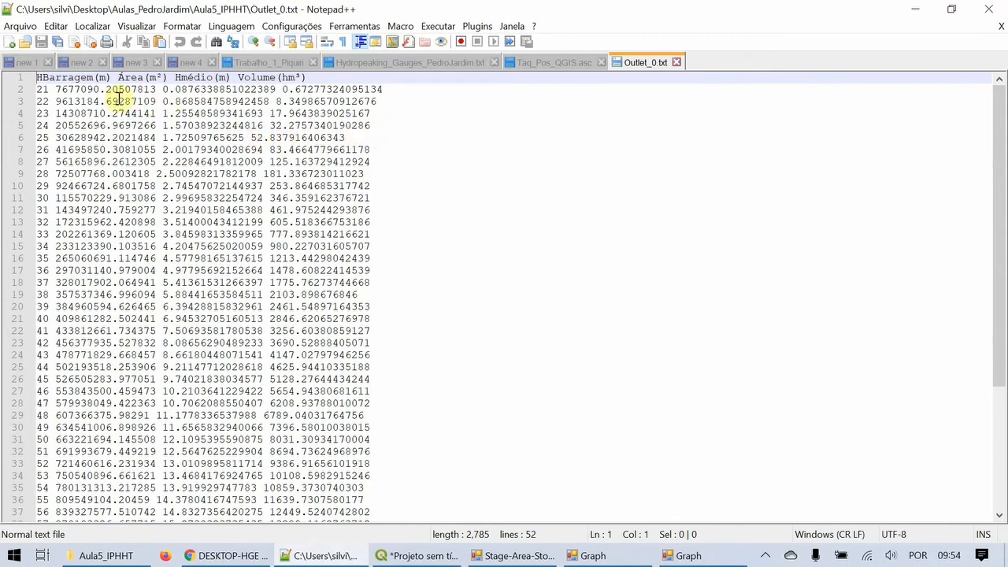
pyautogui.click(49, 96)
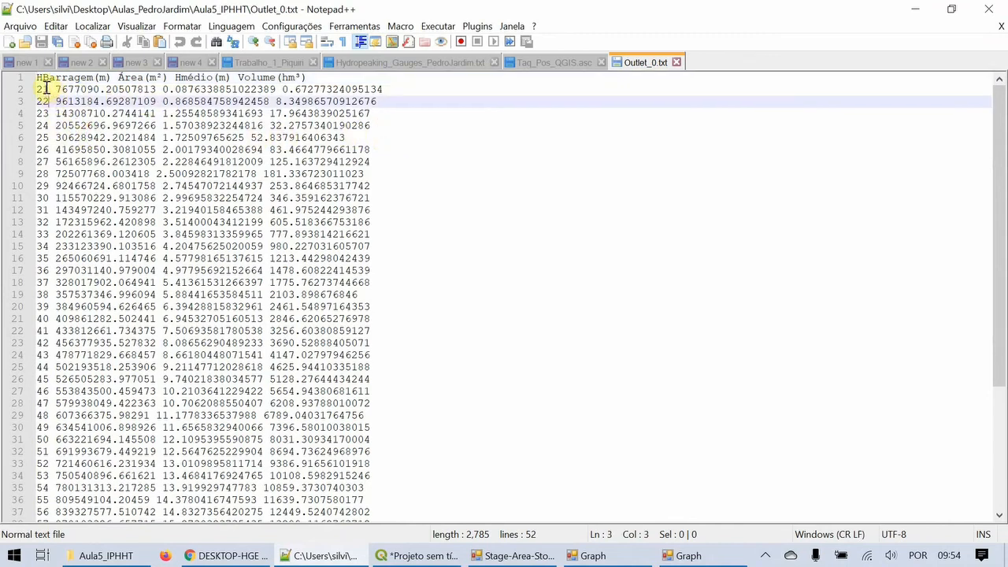
pyautogui.click(42, 89)
pyautogui.hotkey('shift', 'Home')
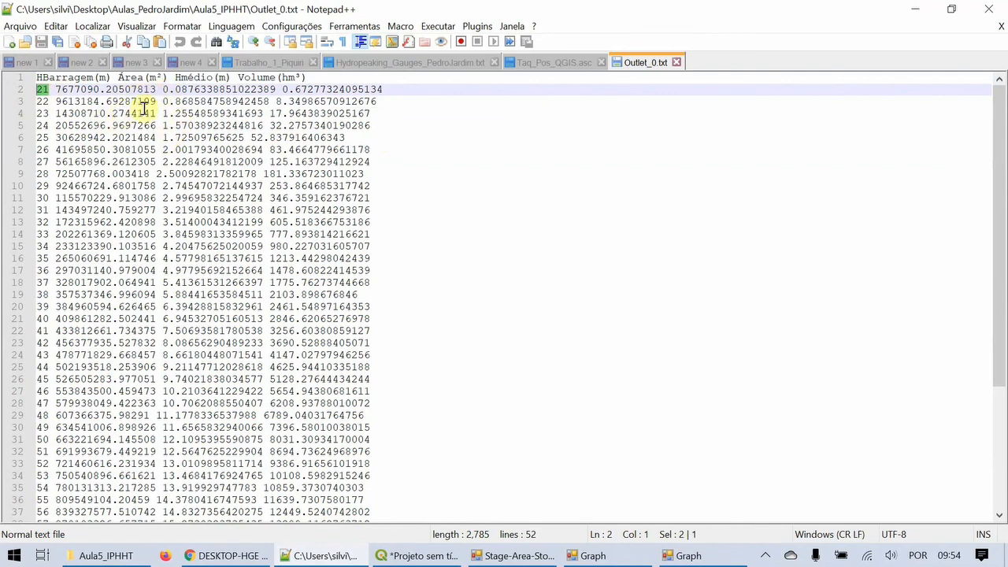
# - Examine the Outlet_0.txt table down to its last dam level, including the area, mean depth and volume column headings
pyautogui.scroll(-5, 138, 181)
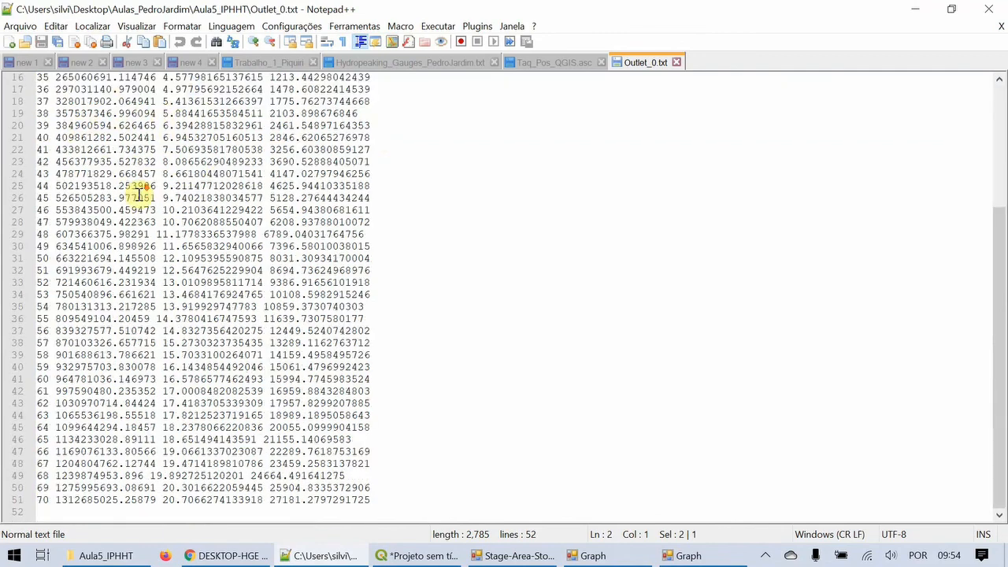
pyautogui.click(45, 496)
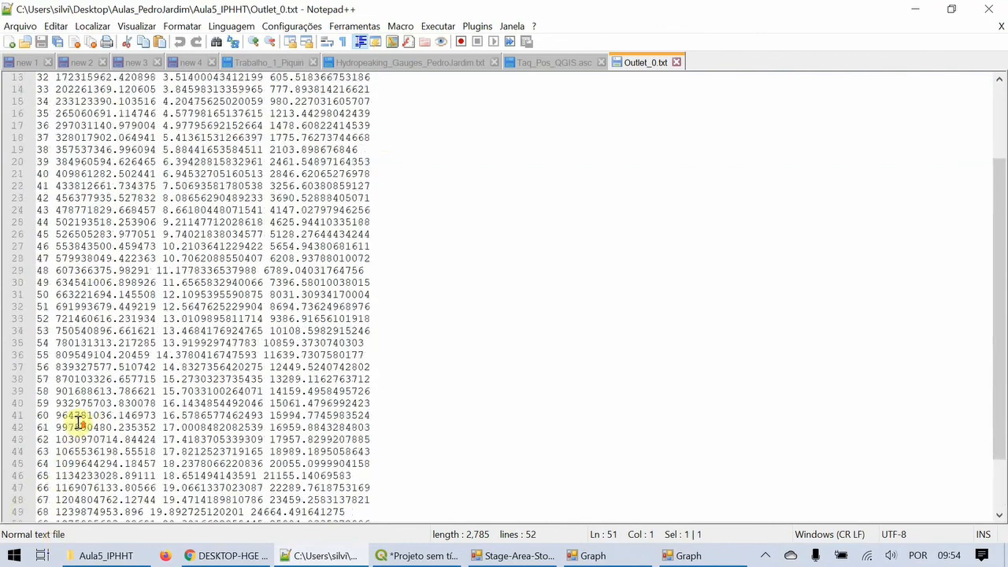
pyautogui.scroll(5, 74, 418)
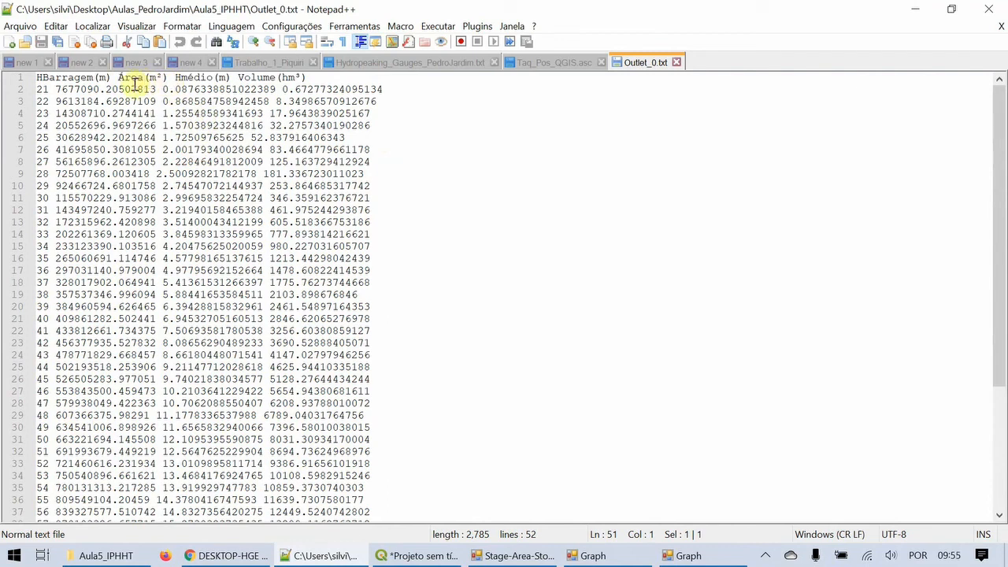
pyautogui.moveTo(59, 92); pyautogui.dragTo(211, 77)
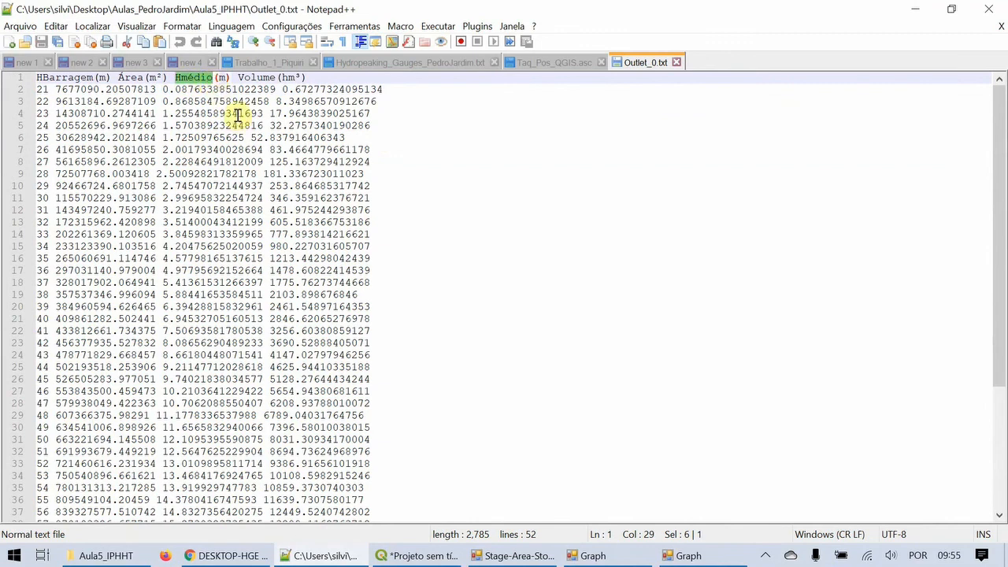
pyautogui.doubleClick(242, 77)
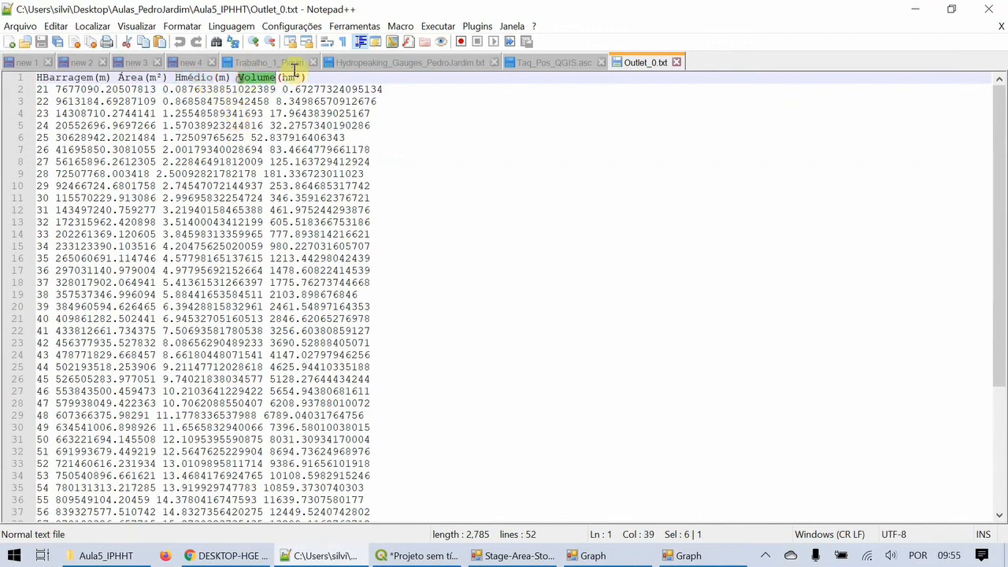
pyautogui.moveTo(294, 70); pyautogui.dragTo(303, 75)
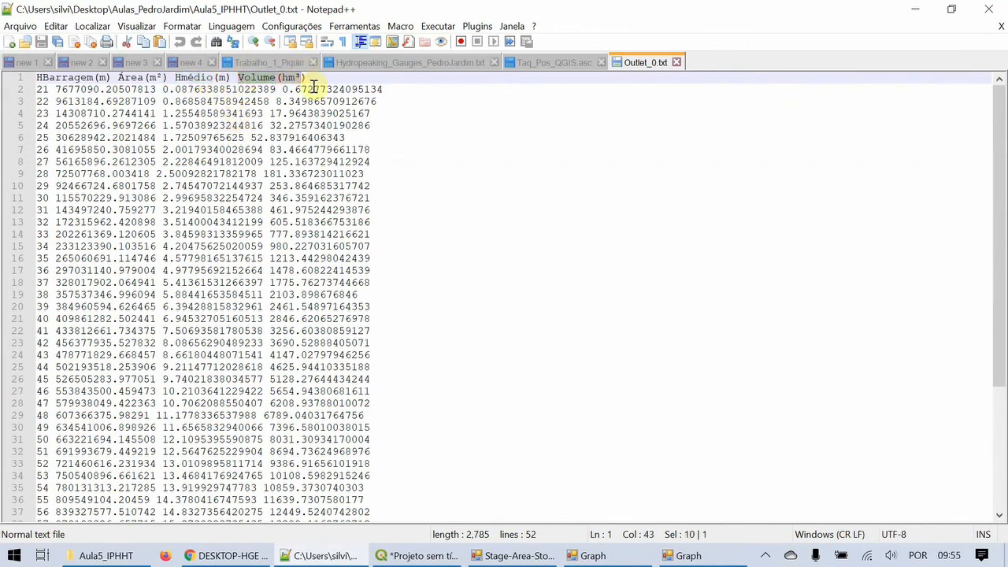
# - Return to QGIS and close both graph windows and the Stage-Area-Storage dialog
pyautogui.click(918, 10)
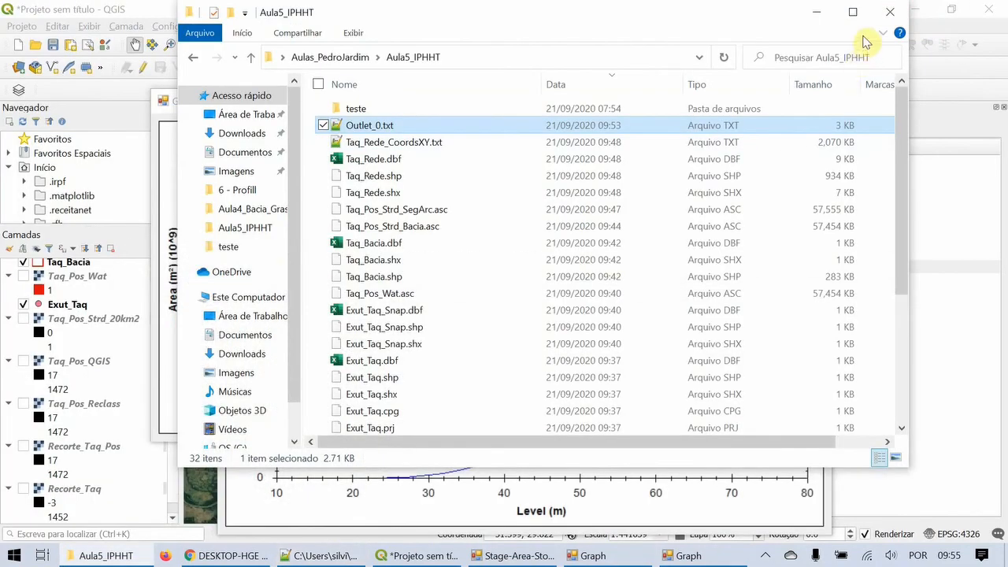
pyautogui.click(817, 12)
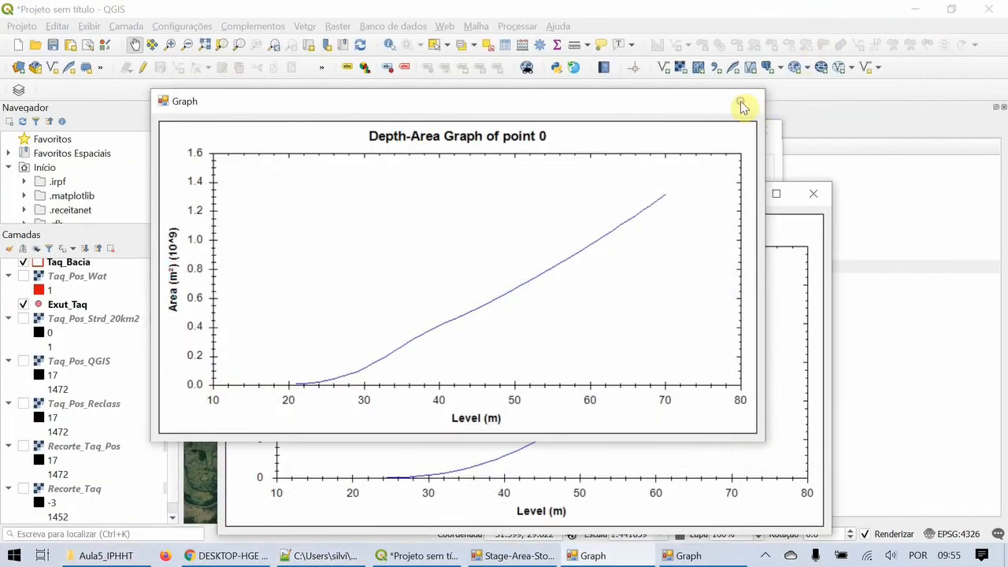
pyautogui.click(742, 104)
pyautogui.click(809, 192)
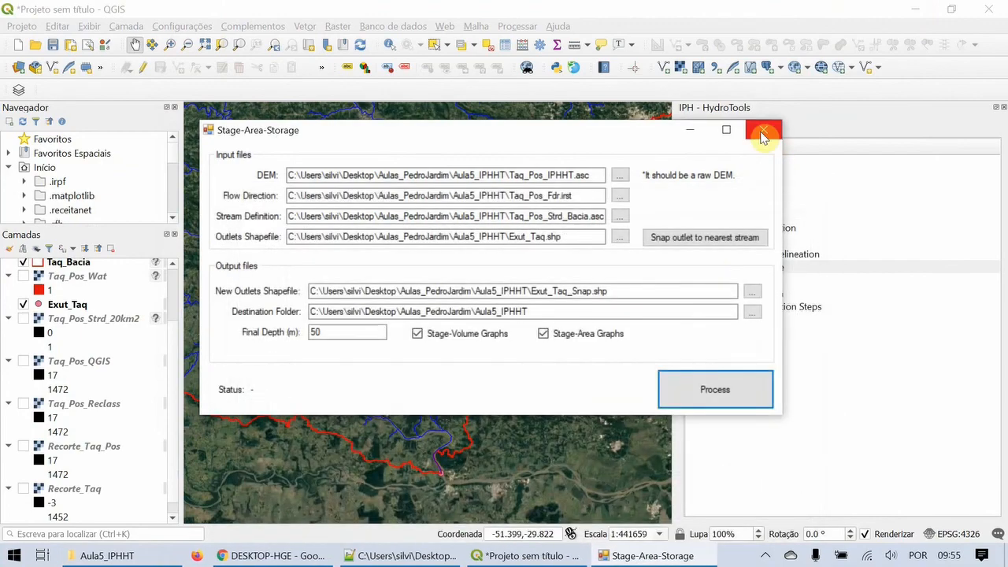
pyautogui.click(763, 136)
# - Examine the full extent of the Taq watershed boundary and its drainage network on the map
pyautogui.scroll(-1, 430, 260)
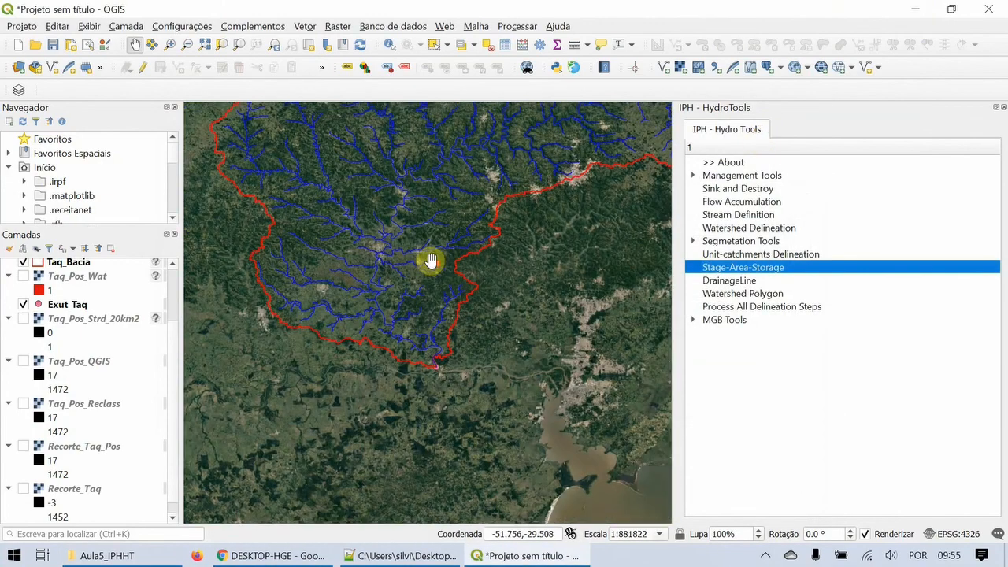
pyautogui.moveTo(582, 141); pyautogui.dragTo(464, 265)
pyautogui.scroll(-1, 491, 260)
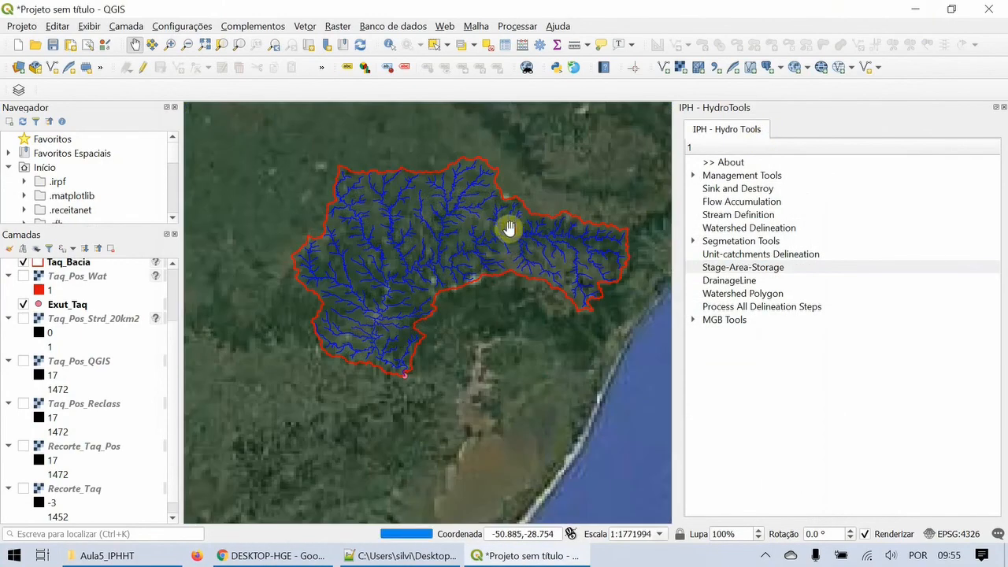
pyautogui.moveTo(509, 228); pyautogui.dragTo(472, 245)
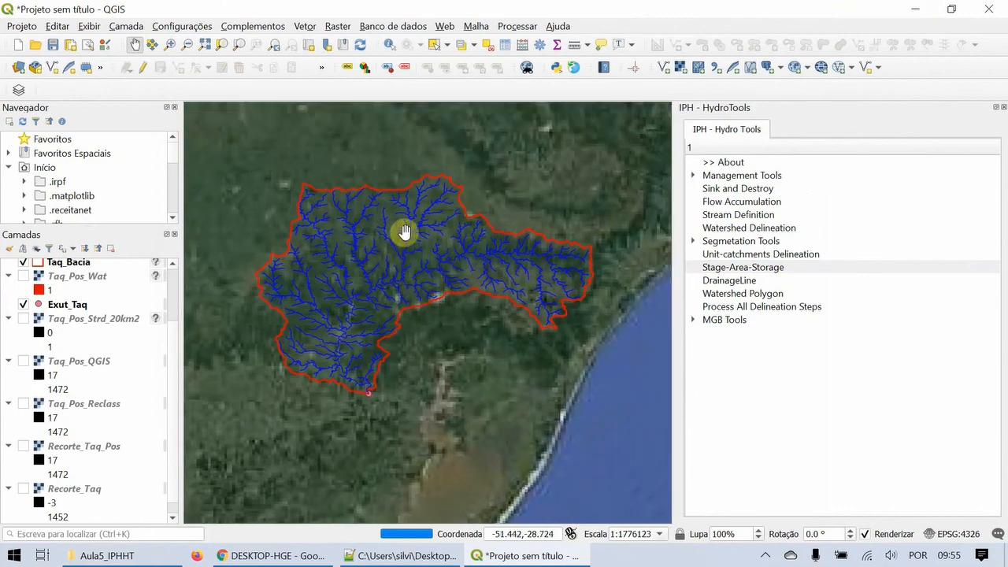